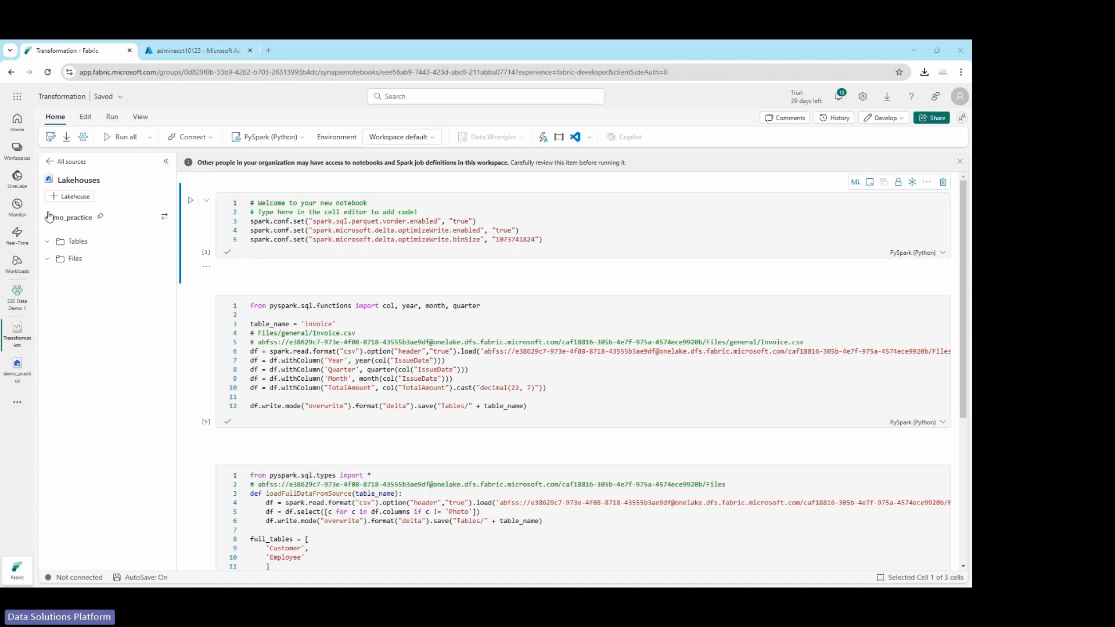
Examine the source CSV files in the local Dim Data folder alongside the architecture presentation.
left_click(19, 148)
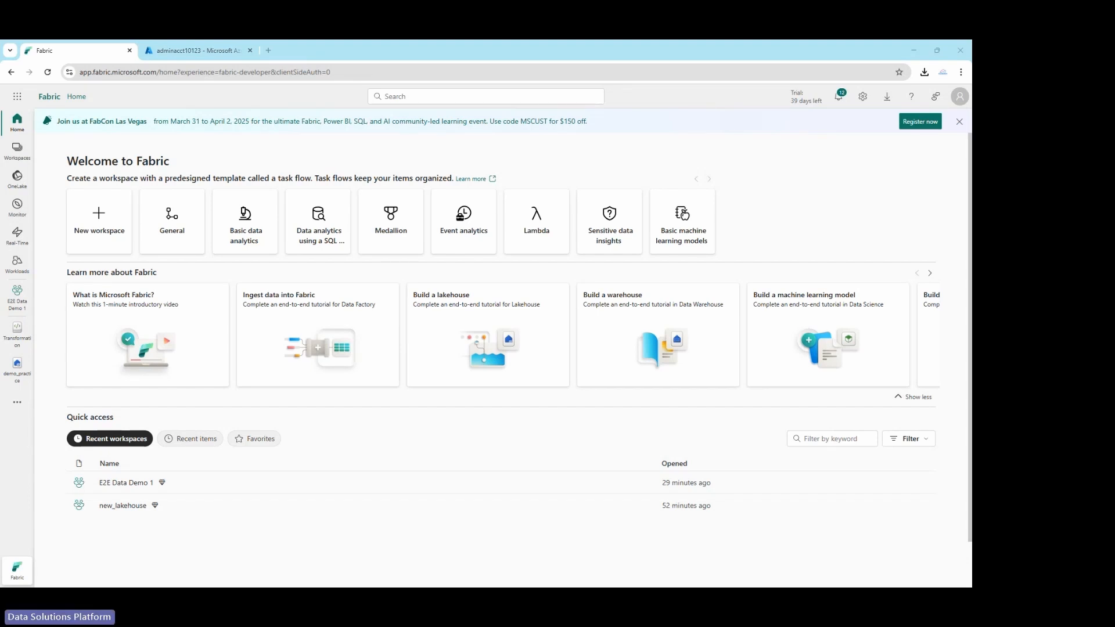
key("alt+Tab")
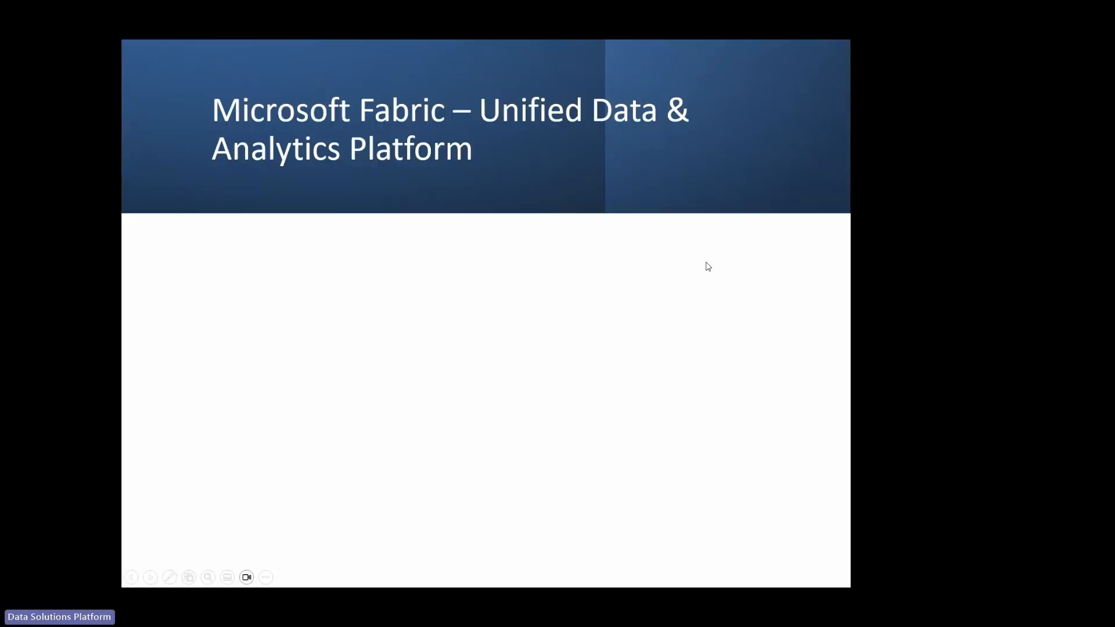
key("alt+Tab")
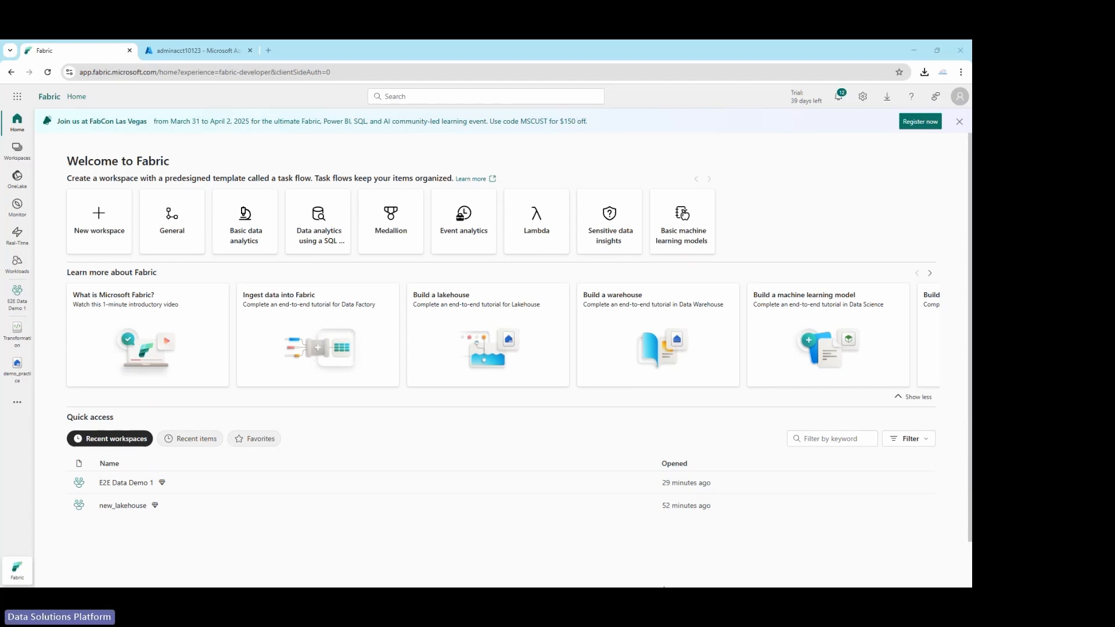
key("alt+Tab")
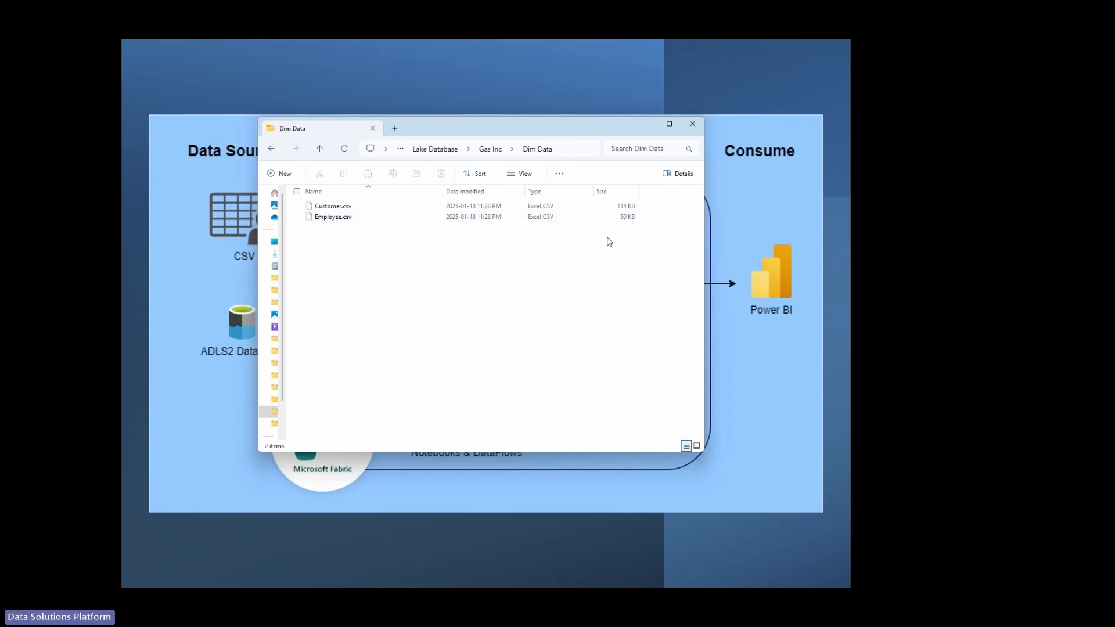
left_click(647, 125)
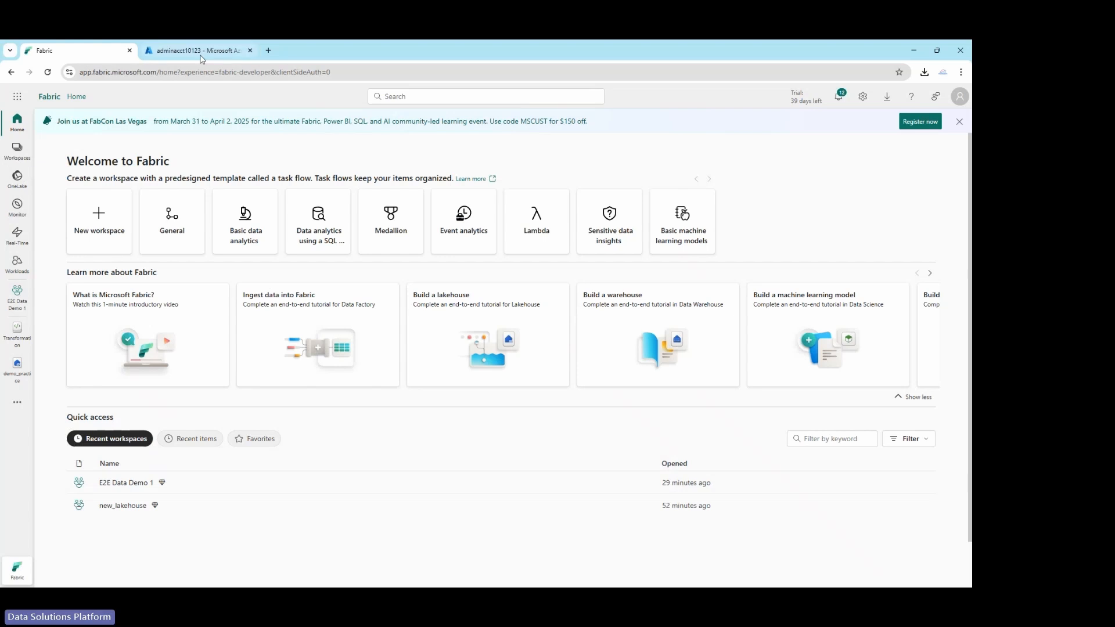
Switch to the Azure portal and view the general directory of the gasstation-data-viet-nam container in the storage account.
left_click(202, 53)
left_click(41, 343)
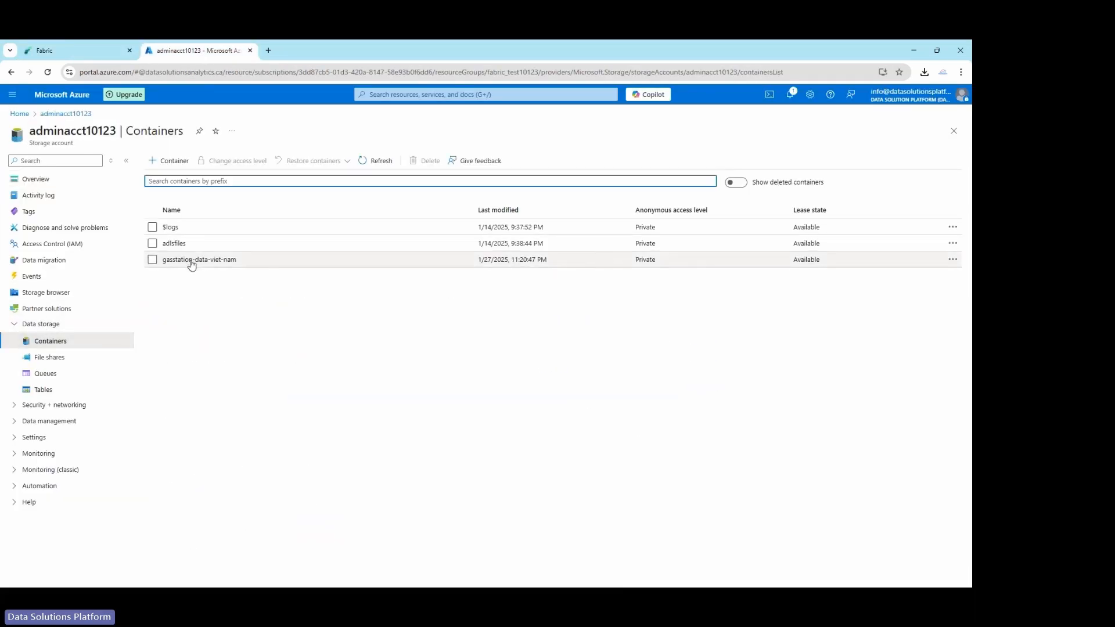
left_click(192, 260)
left_click(187, 252)
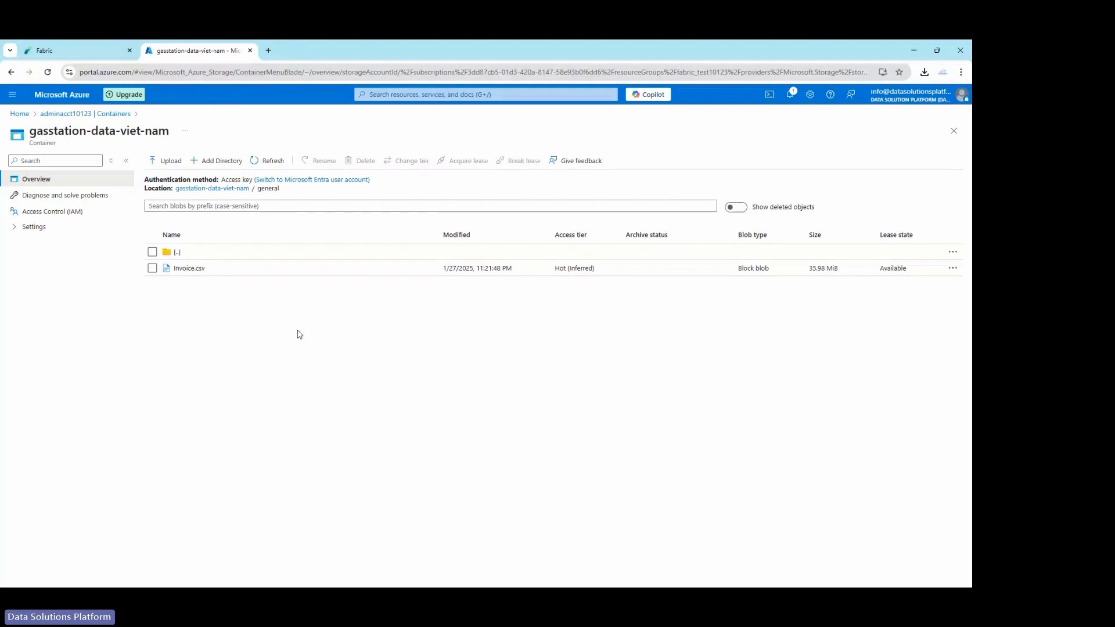
left_click(914, 50)
Switch to Microsoft Fabric and start a new workspace named E2E Demo 10.
left_click(52, 52)
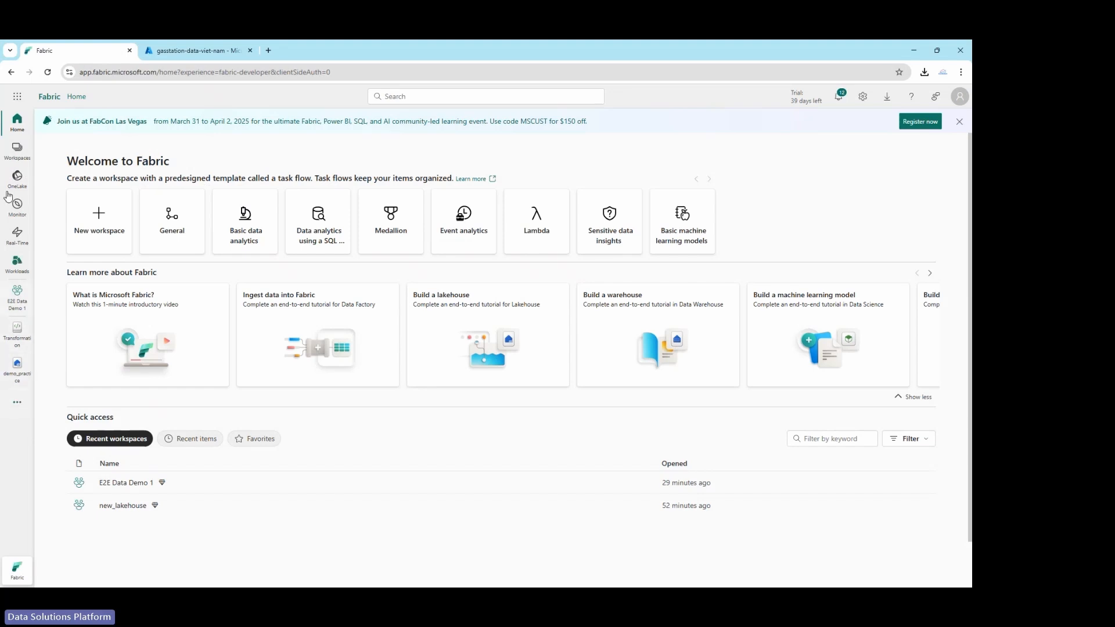
left_click(17, 149)
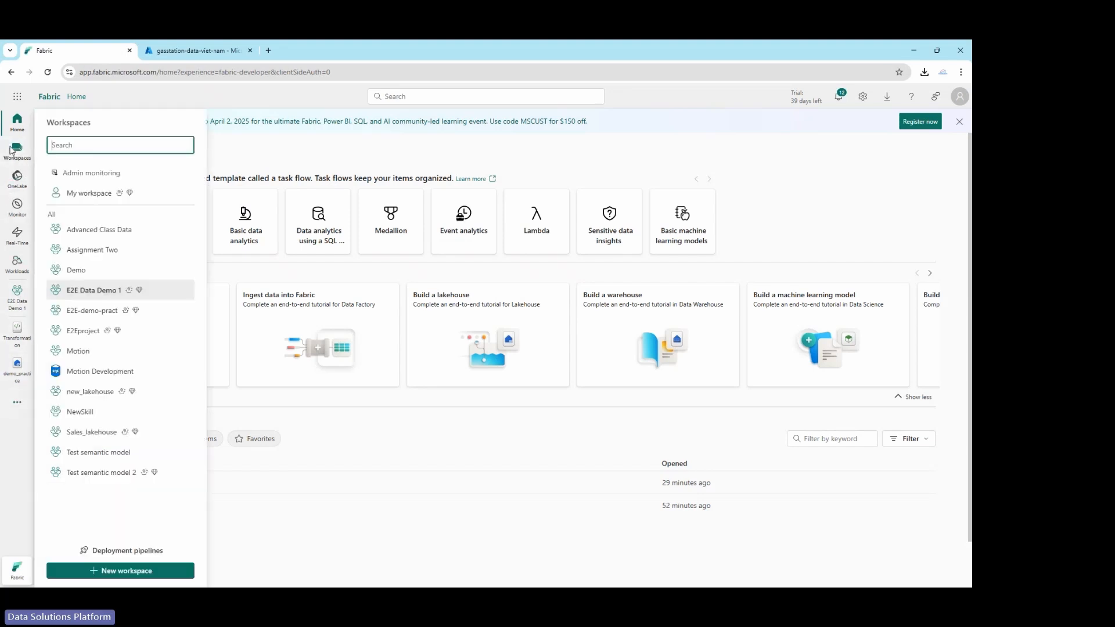
left_click(90, 570)
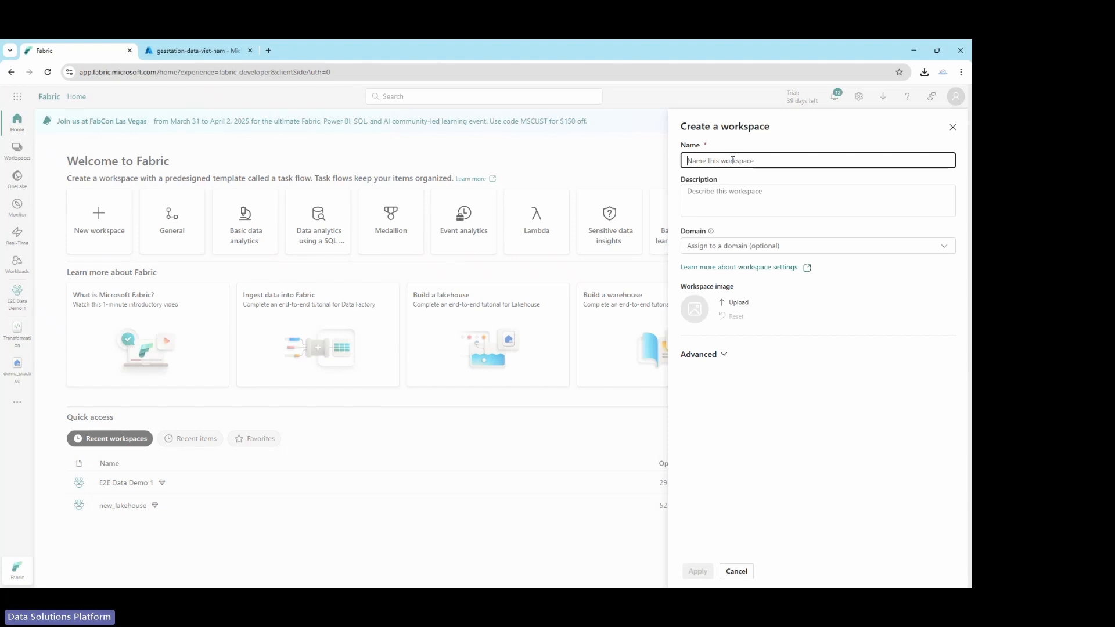
type("E2E")
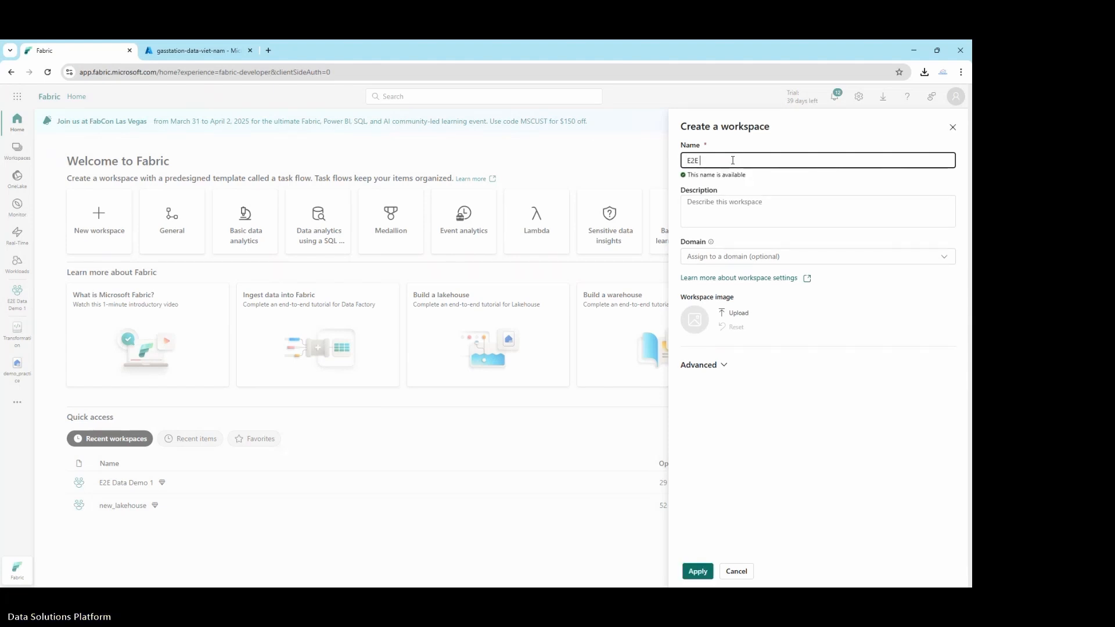
type(" Demo 1")
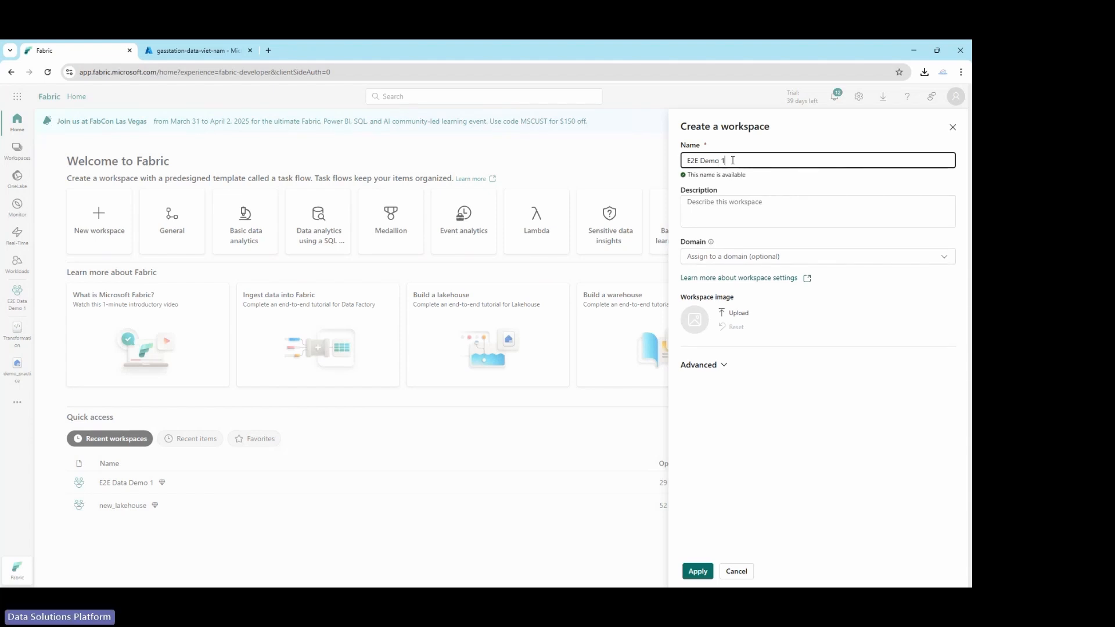
type("1")
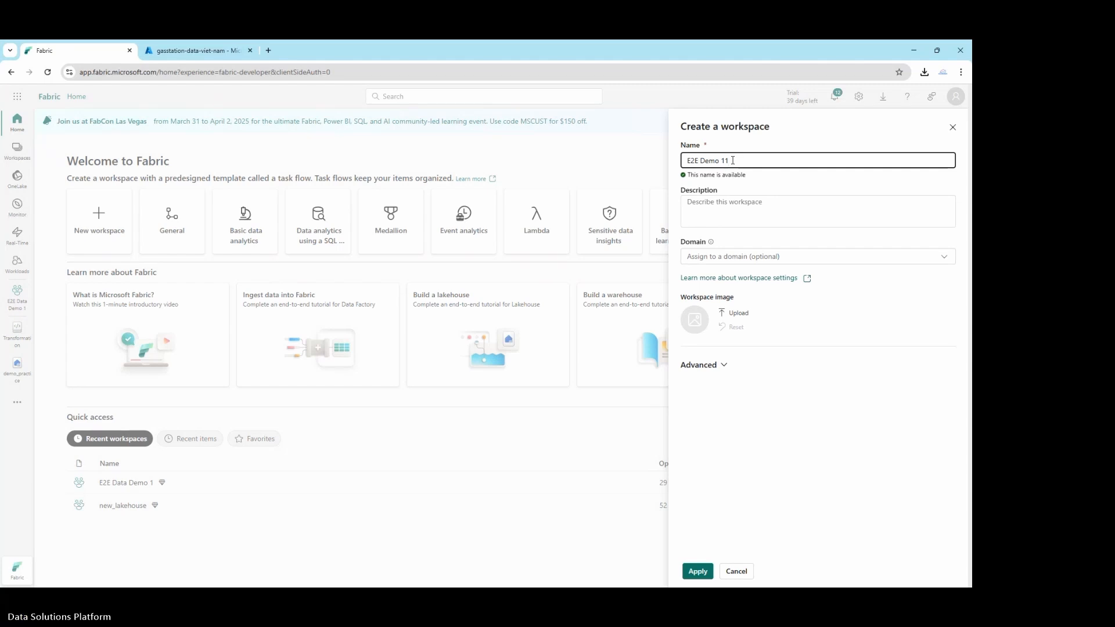
key("BackSpace")
type("0")
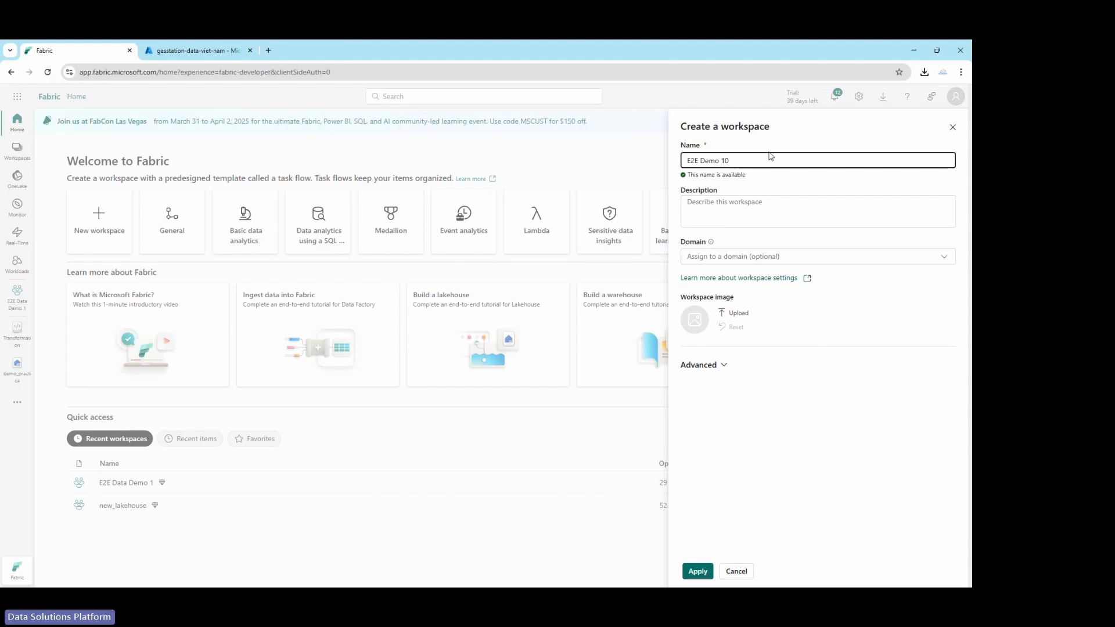
Review the advanced workspace options, create the workspace with the Trial license mode, and enlarge its item list area.
left_click(711, 364)
scroll(751, 373, "down", 5)
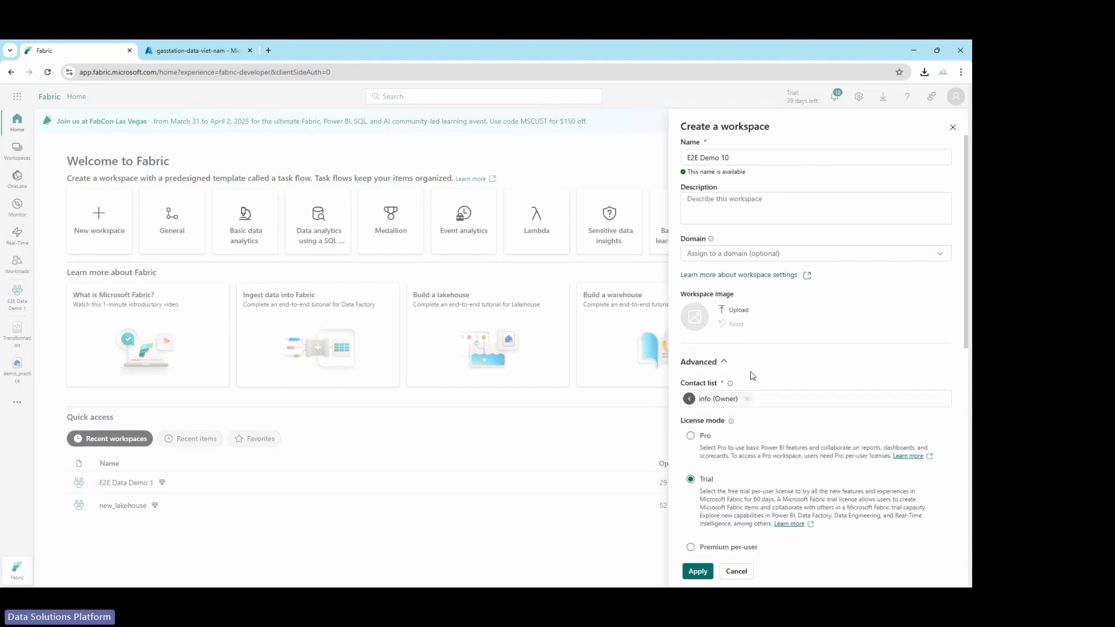
scroll(750, 376, "down", 3)
scroll(748, 380, "up", 10)
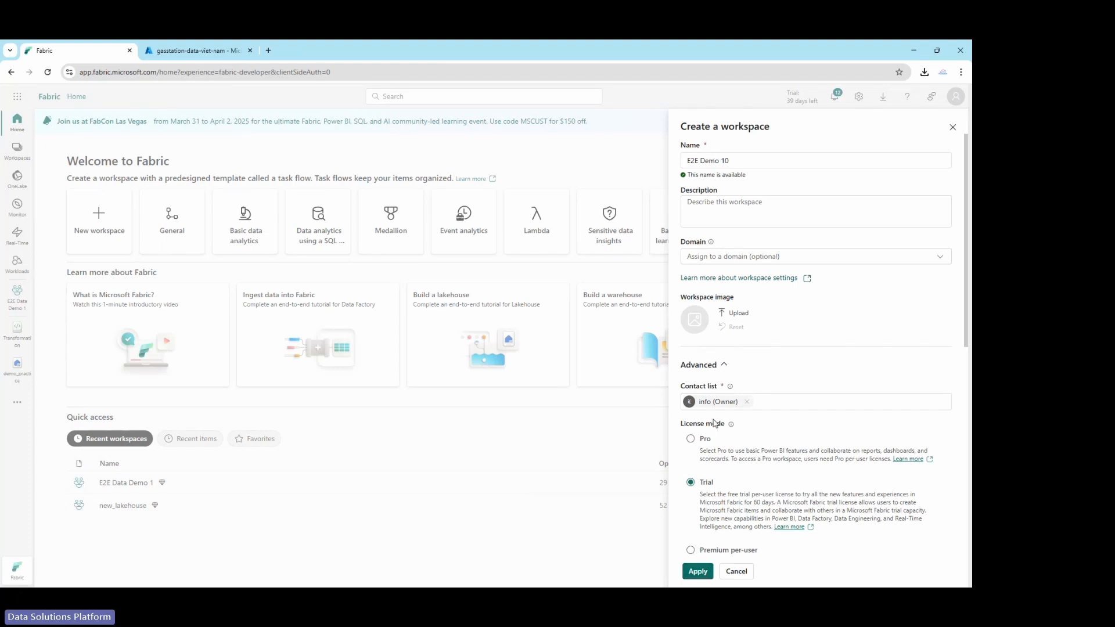
left_click(698, 571)
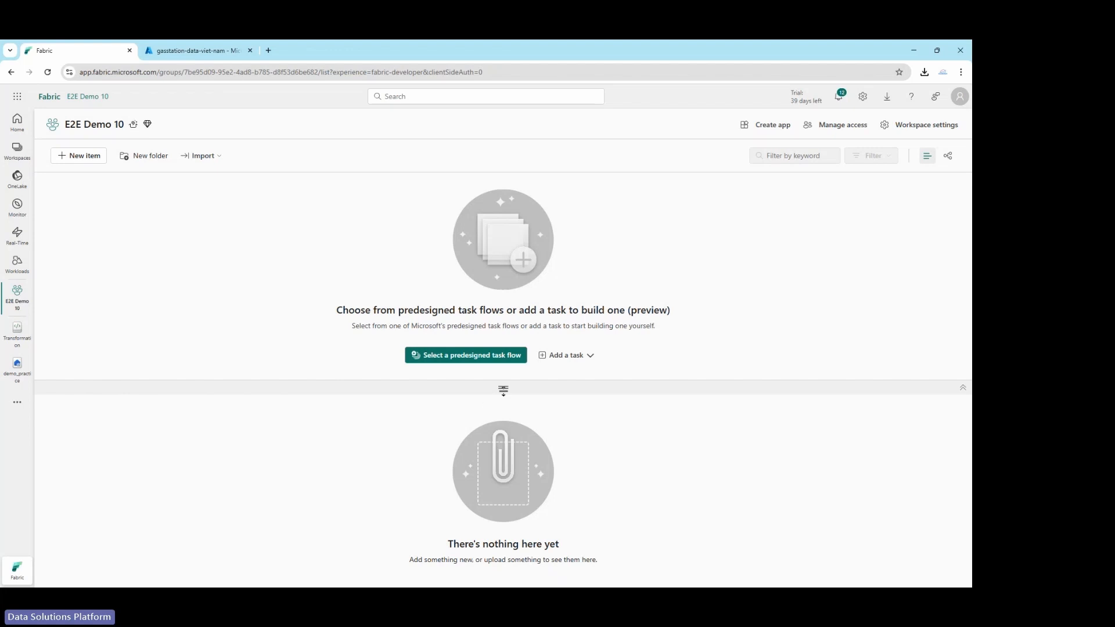
left_click_drag(503, 388, 521, 265)
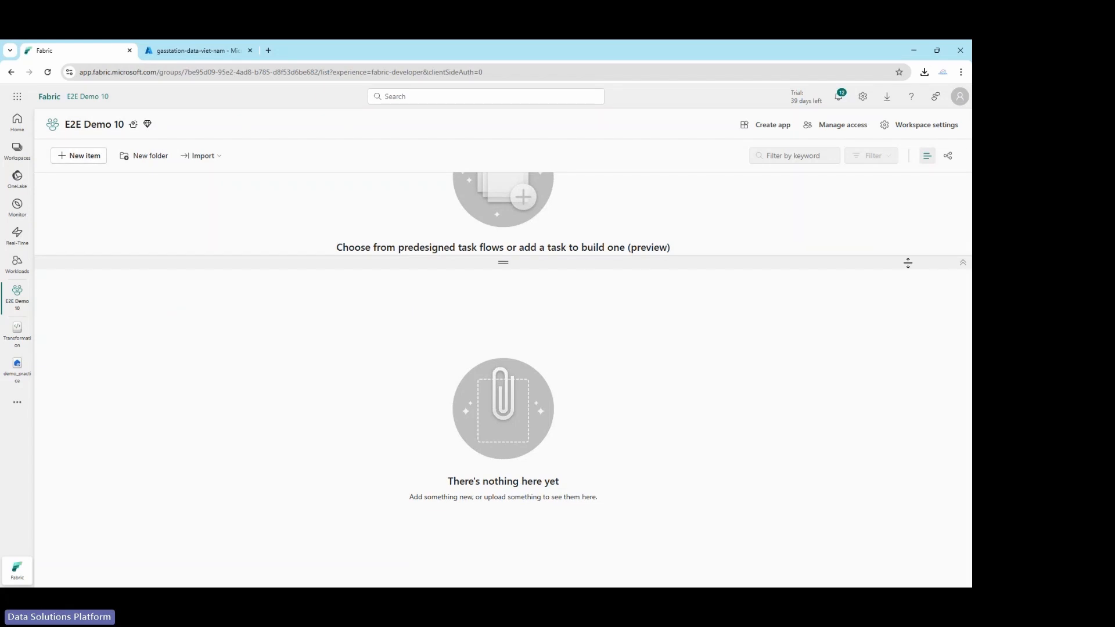
Create a lakehouse named gas_business in the E2E Demo 10 workspace, leaving lakehouse schemas off.
key("alt+Tab")
left_click(86, 165)
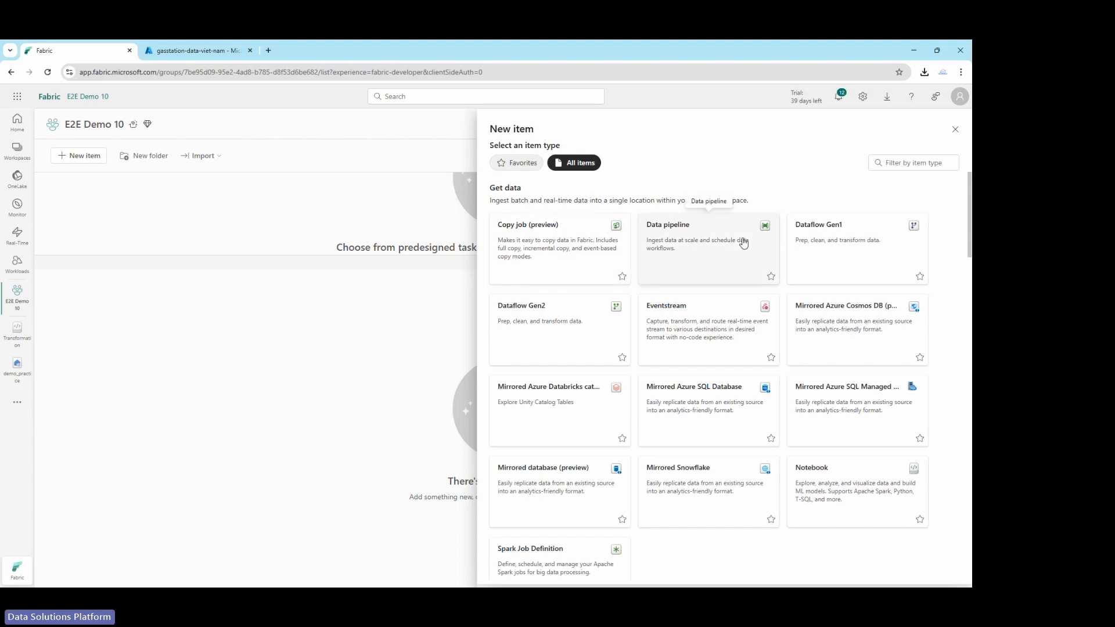
left_click(895, 163)
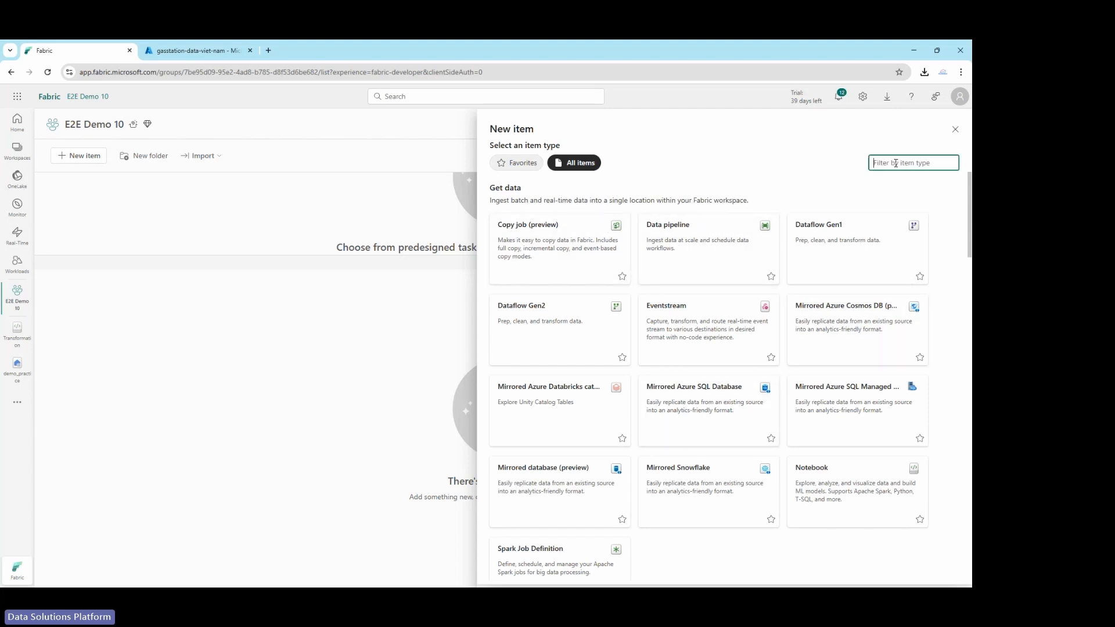
type("lake")
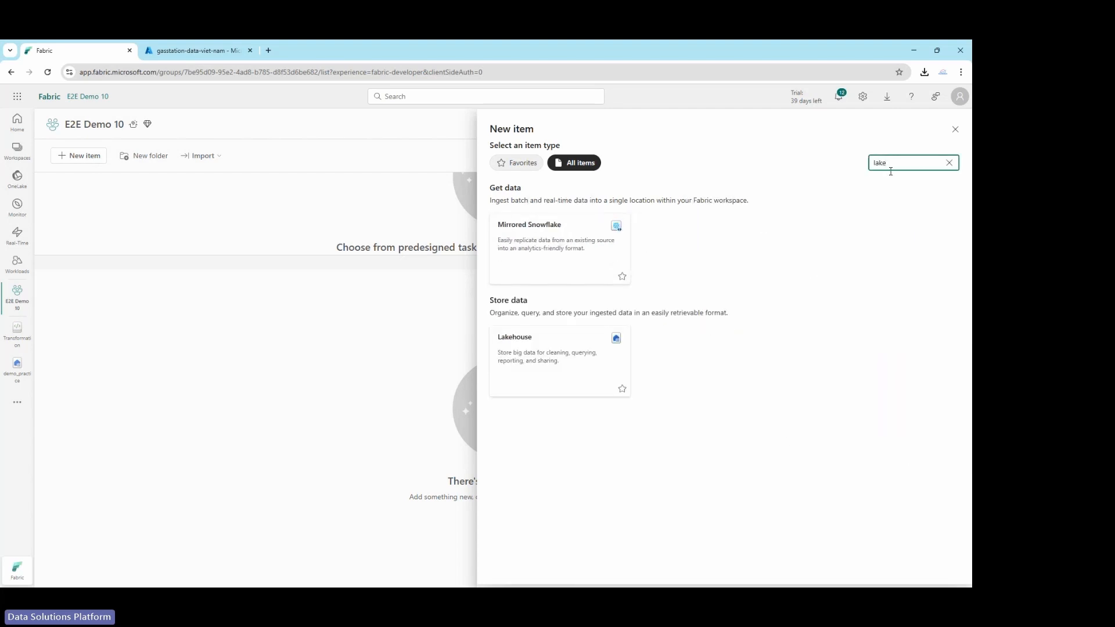
left_click(543, 377)
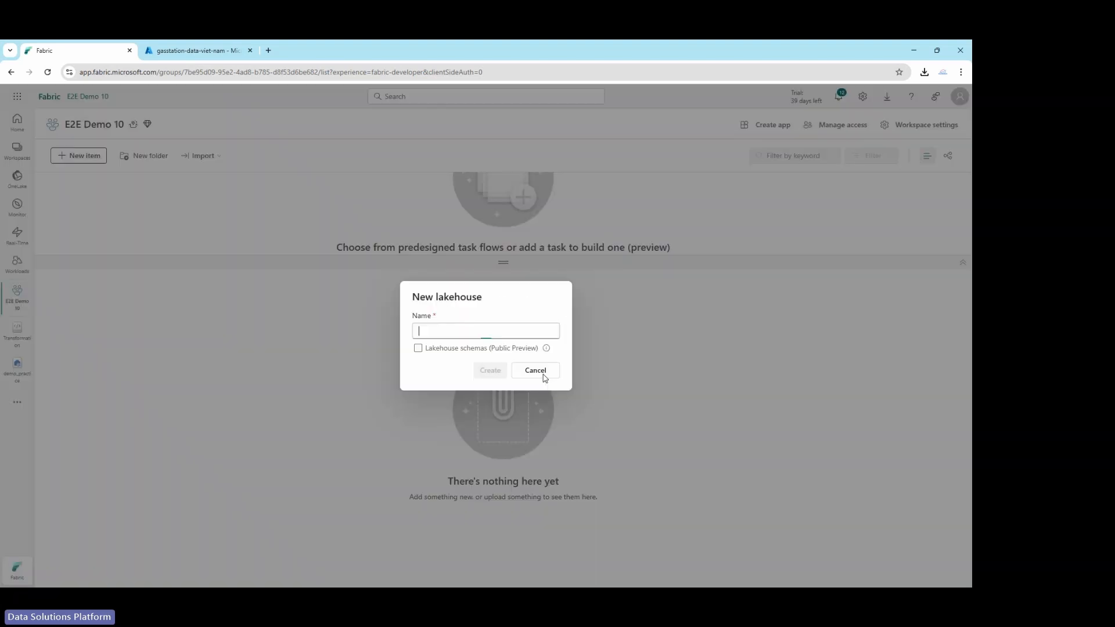
left_click(468, 329)
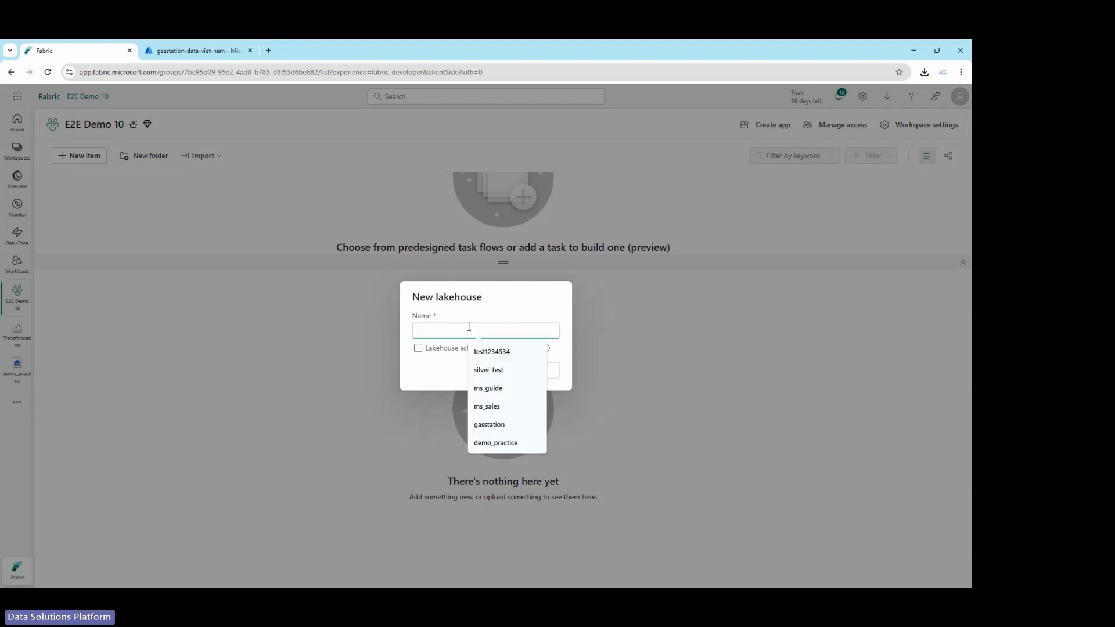
type("gas")
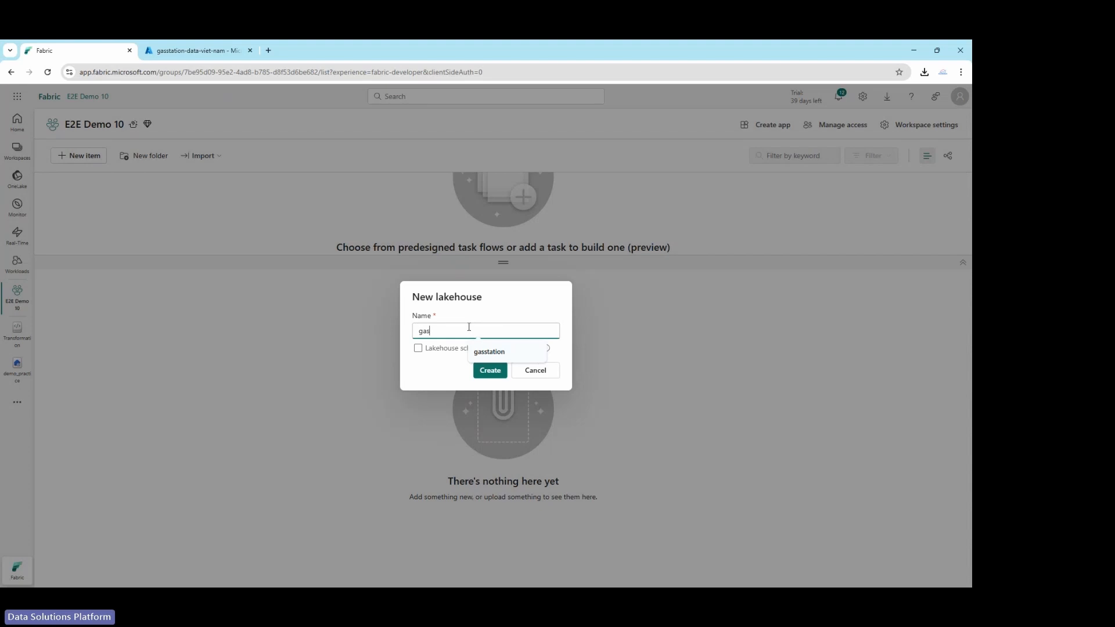
type("_business")
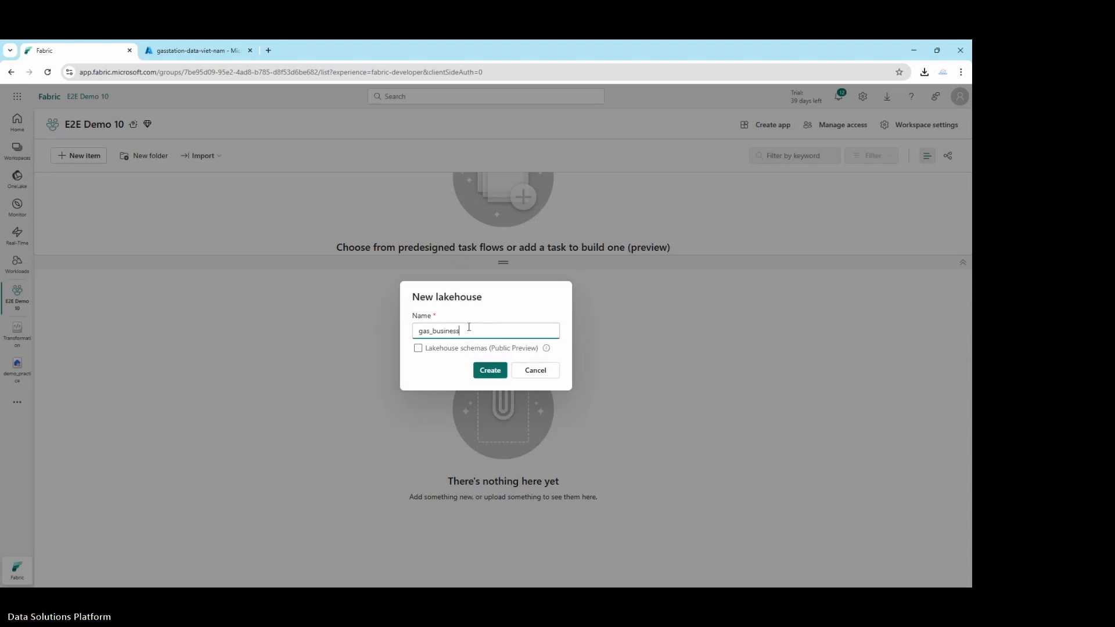
left_click(490, 374)
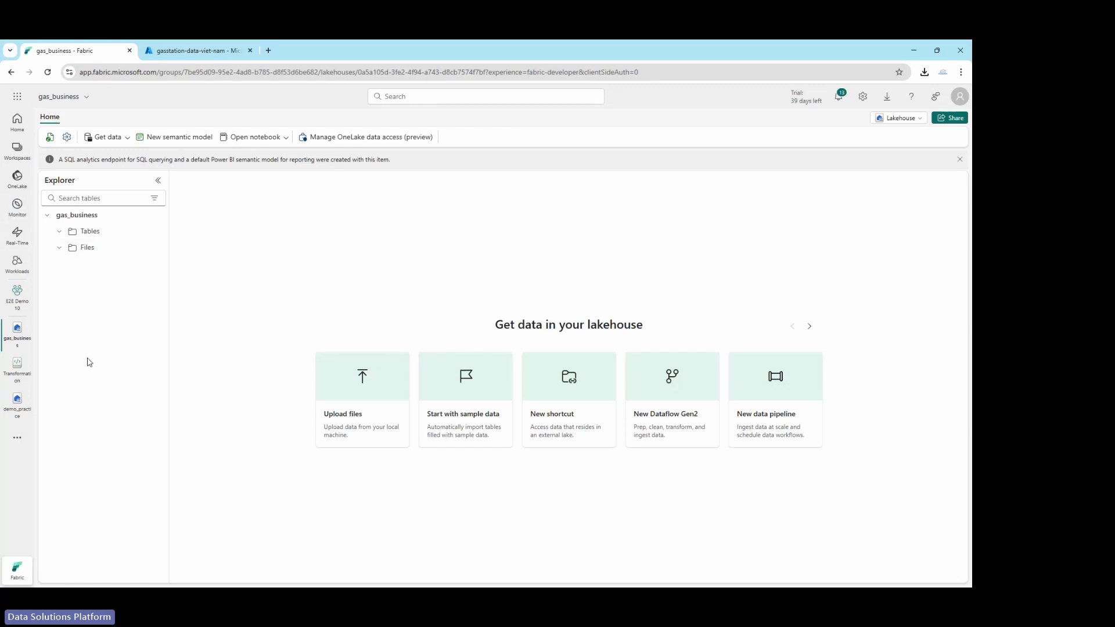
Widen the Type column in the E2E Demo 10 workspace's item list and reopen the gas_business lakehouse.
left_click(17, 295)
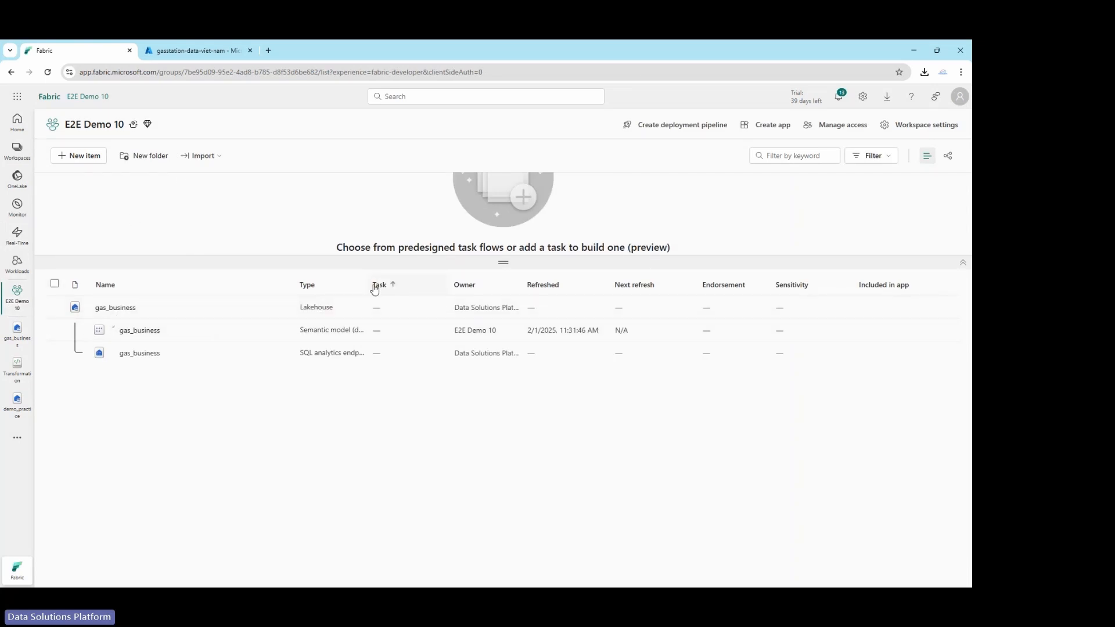
left_click_drag(368, 284, 430, 290)
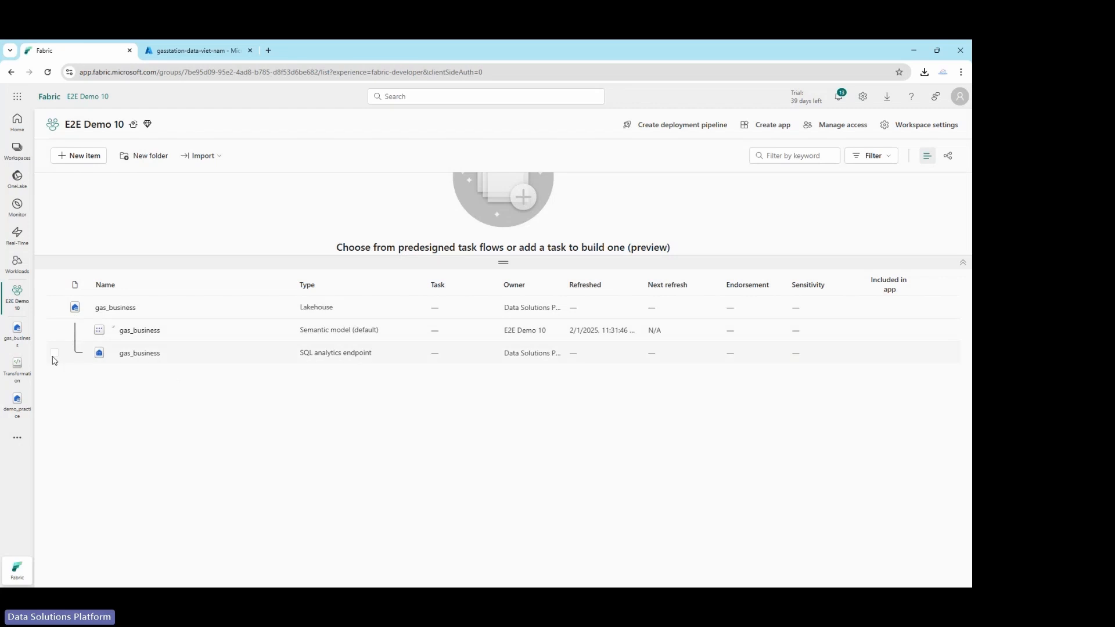
left_click(114, 308)
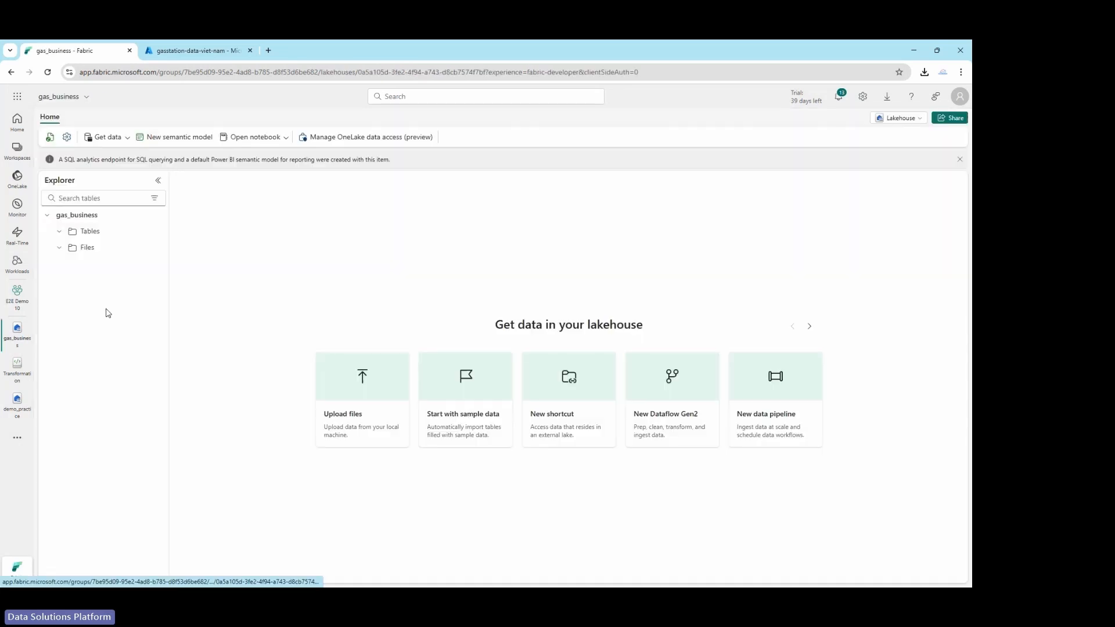
Open the gas_business lakehouse's Files folder and review the ingestion paths in the architecture diagram slide before returning to Fabric.
left_click(90, 254)
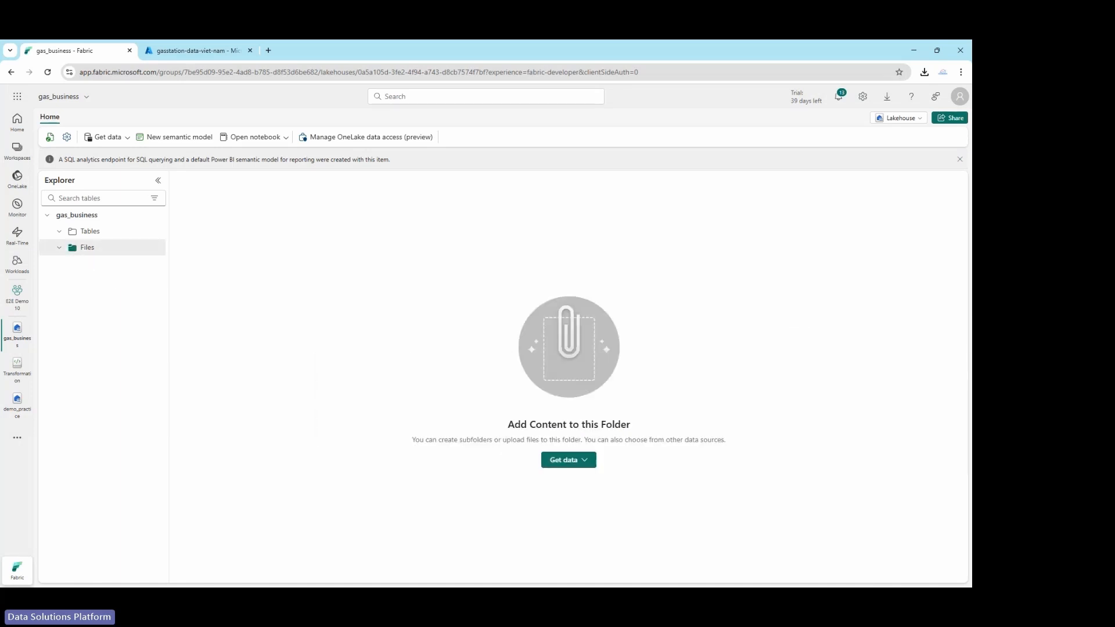
key("alt+Tab")
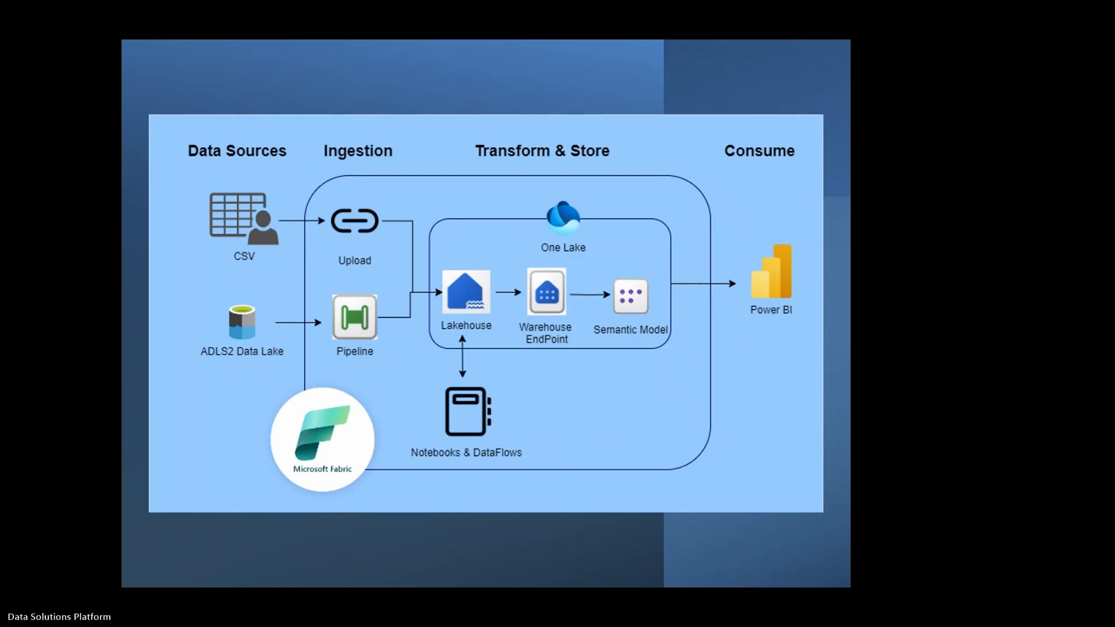
key("alt+Tab")
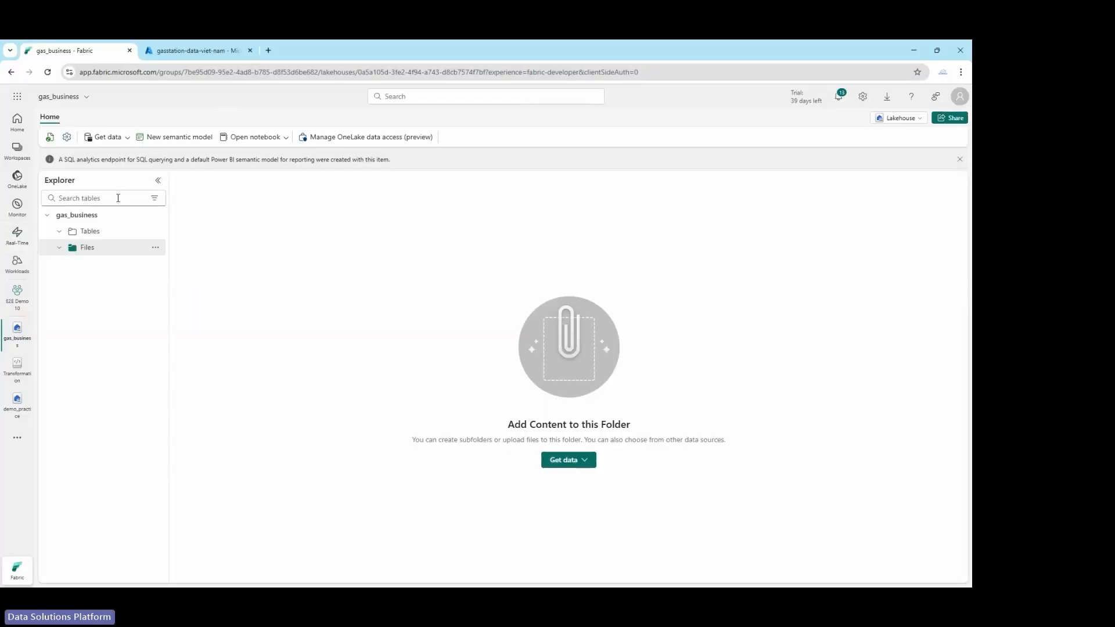
Upload Customer.csv and Employee.csv from the local Dim Data folder into the lakehouse's Files folder, without overwriting existing files.
left_click(156, 249)
left_click(155, 248)
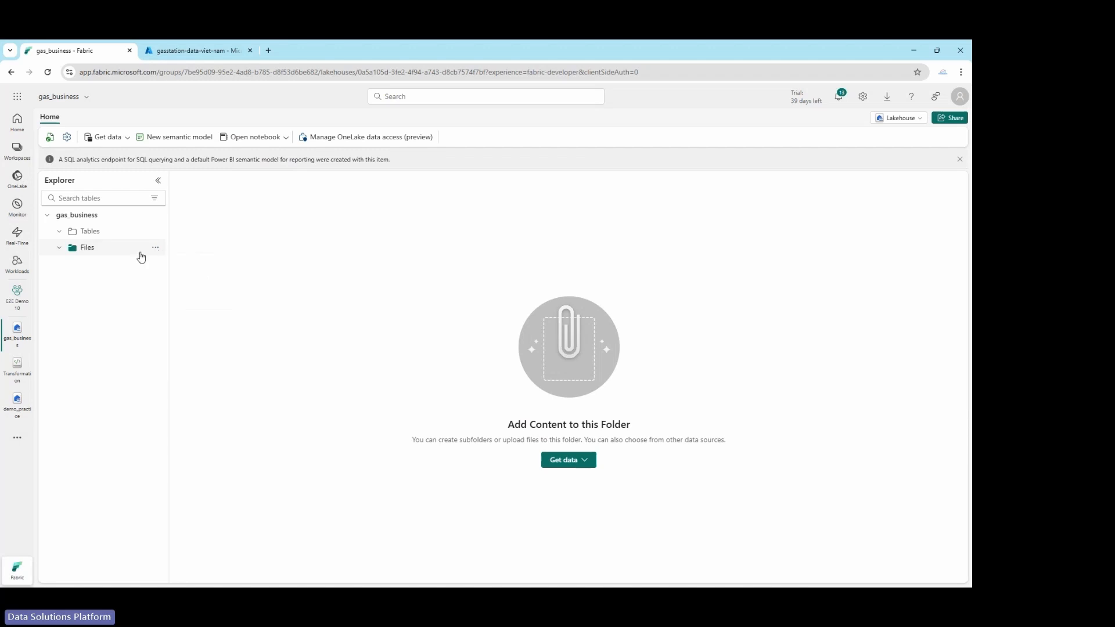
left_click(155, 248)
mouse_move(180, 297)
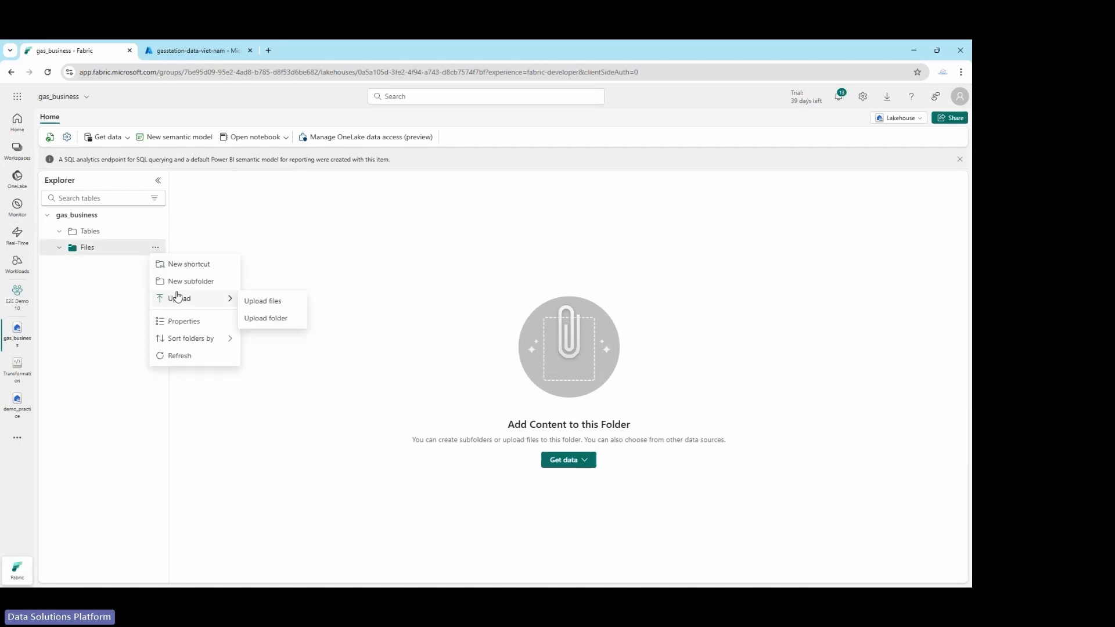
left_click(259, 302)
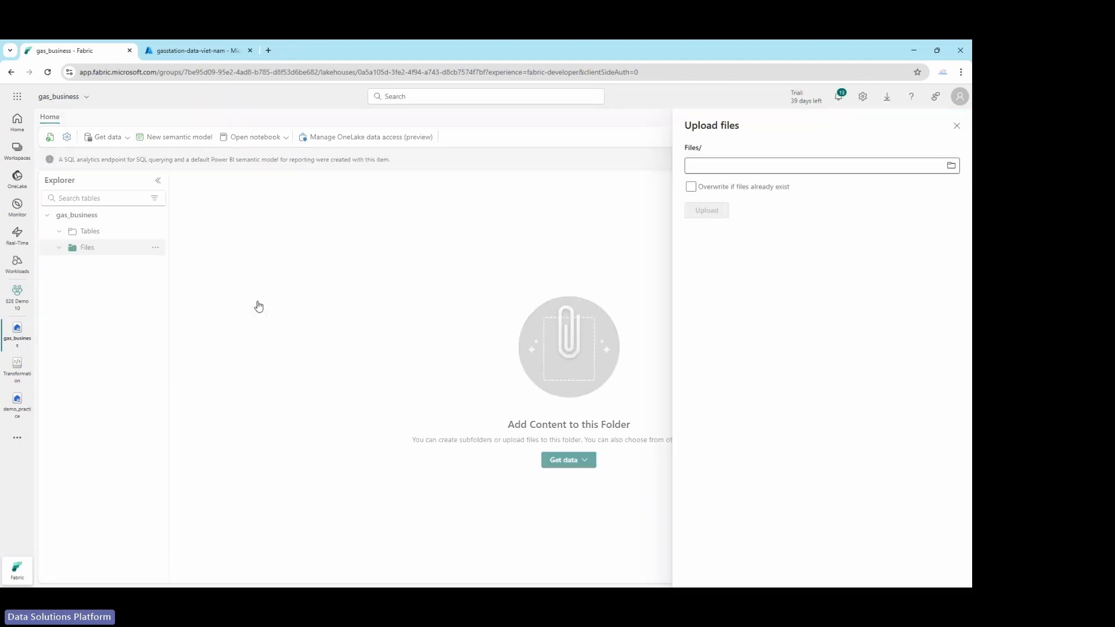
left_click(864, 169)
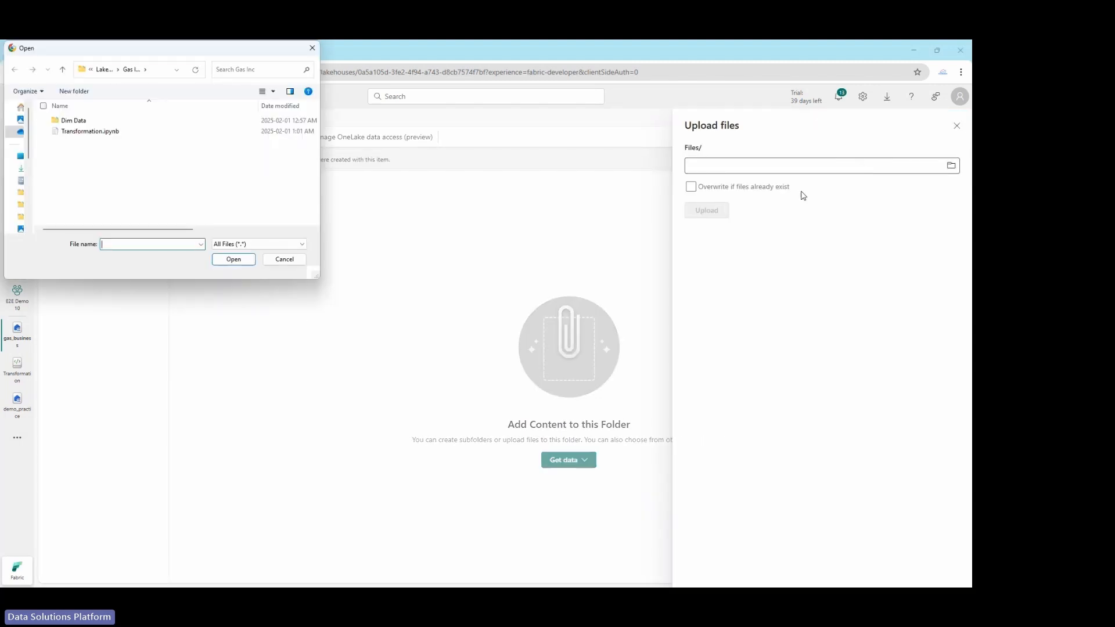
double_click(80, 121)
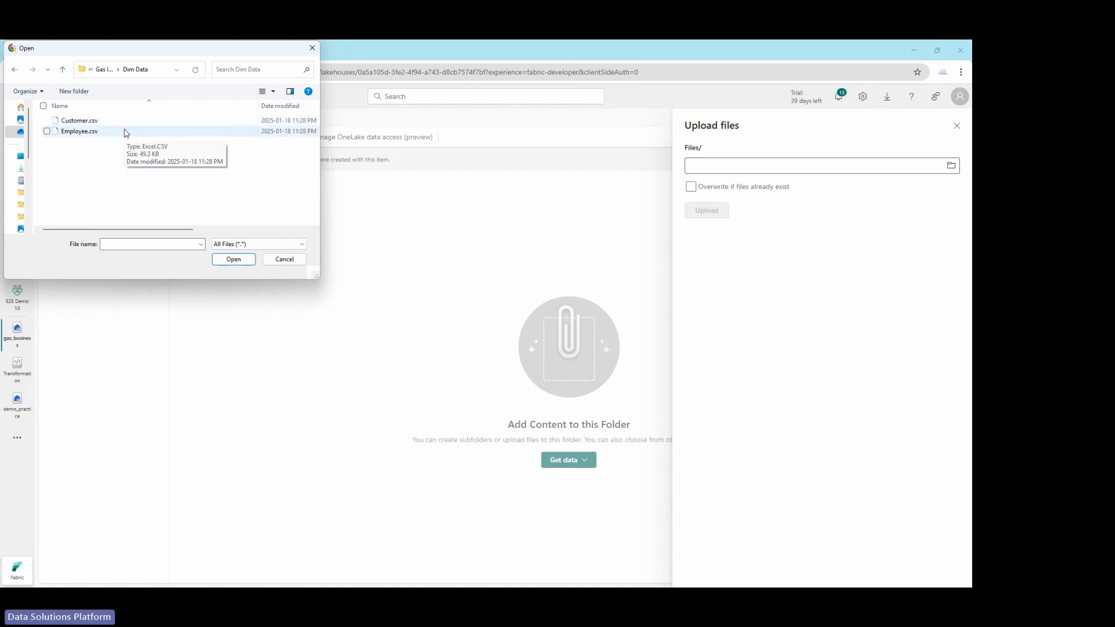
left_click_drag(114, 156, 88, 119)
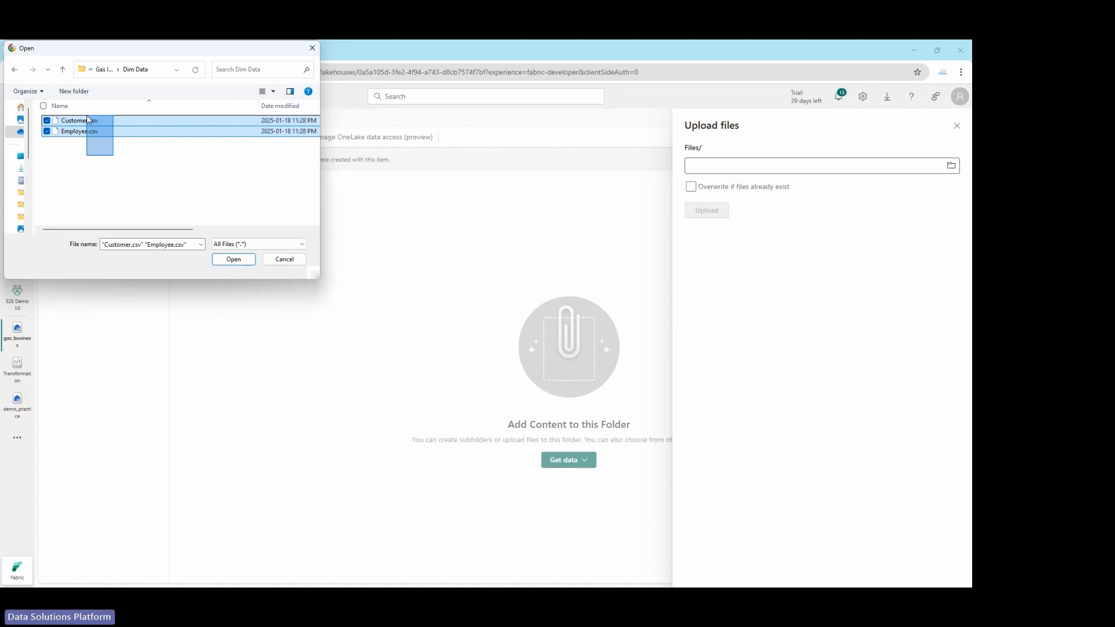
key("Return")
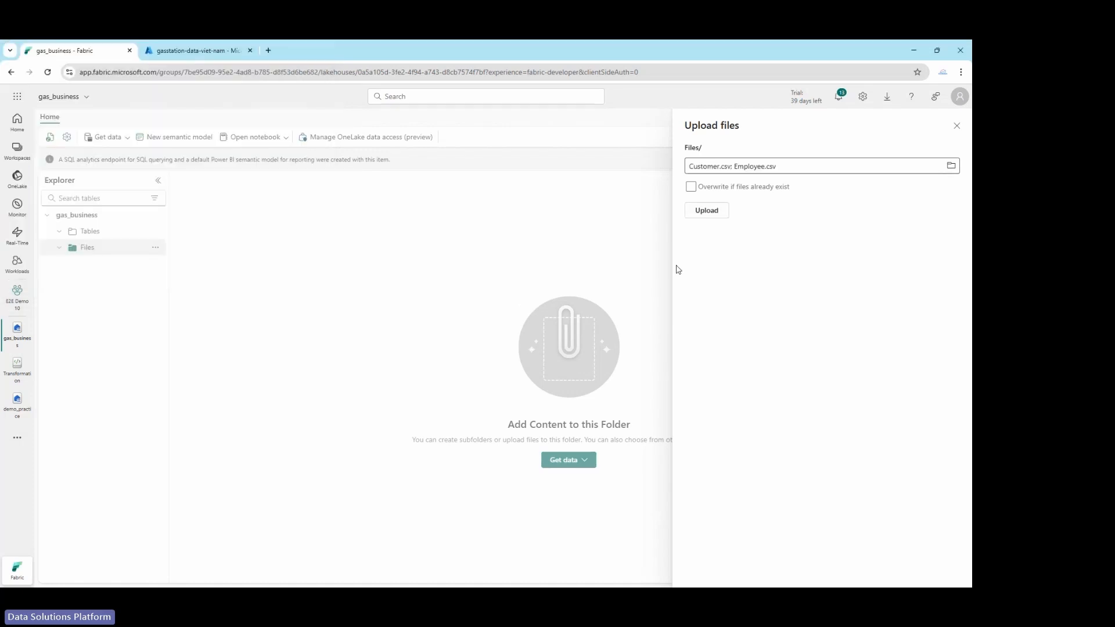
left_click(706, 212)
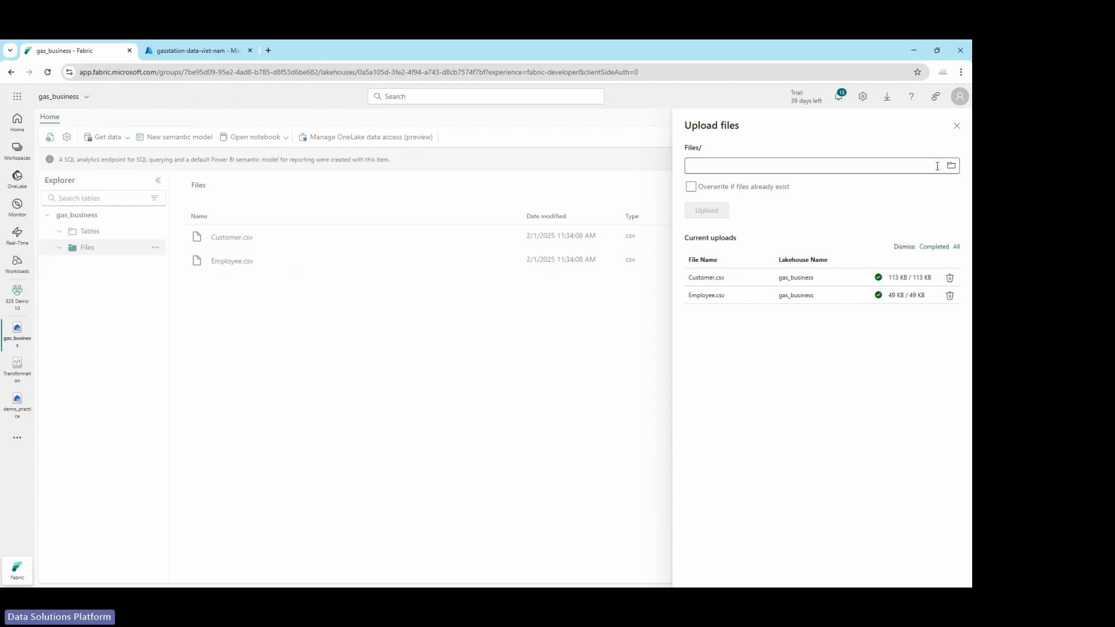
left_click(957, 126)
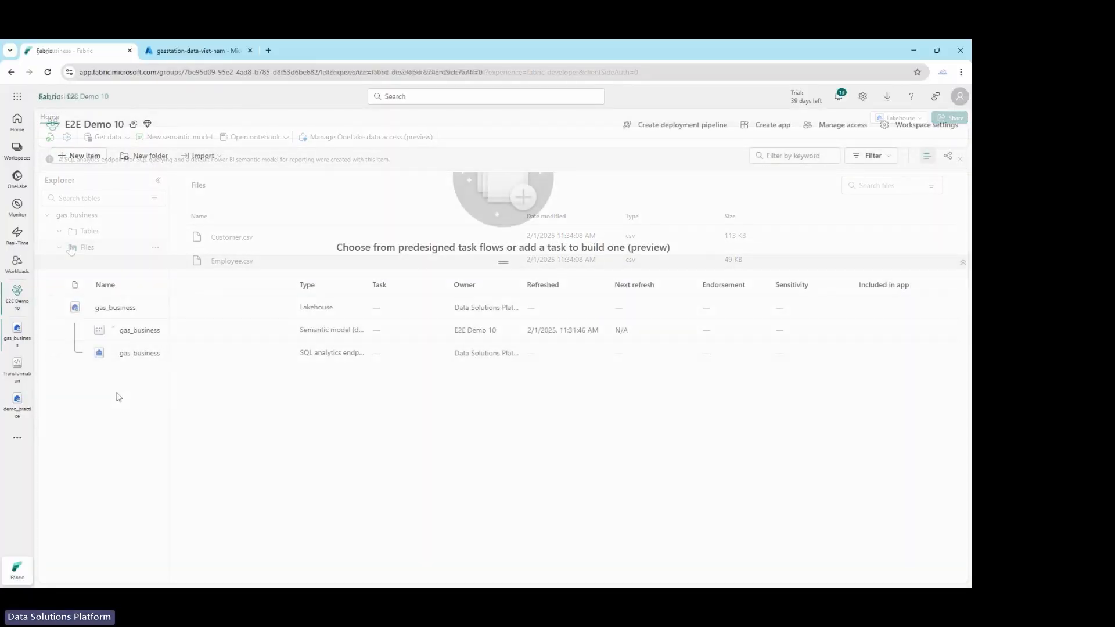
Reopen the gas_business lakehouse and check the Invoice.csv source file in the Azure gasstation-data-viet-nam container.
left_click(115, 307)
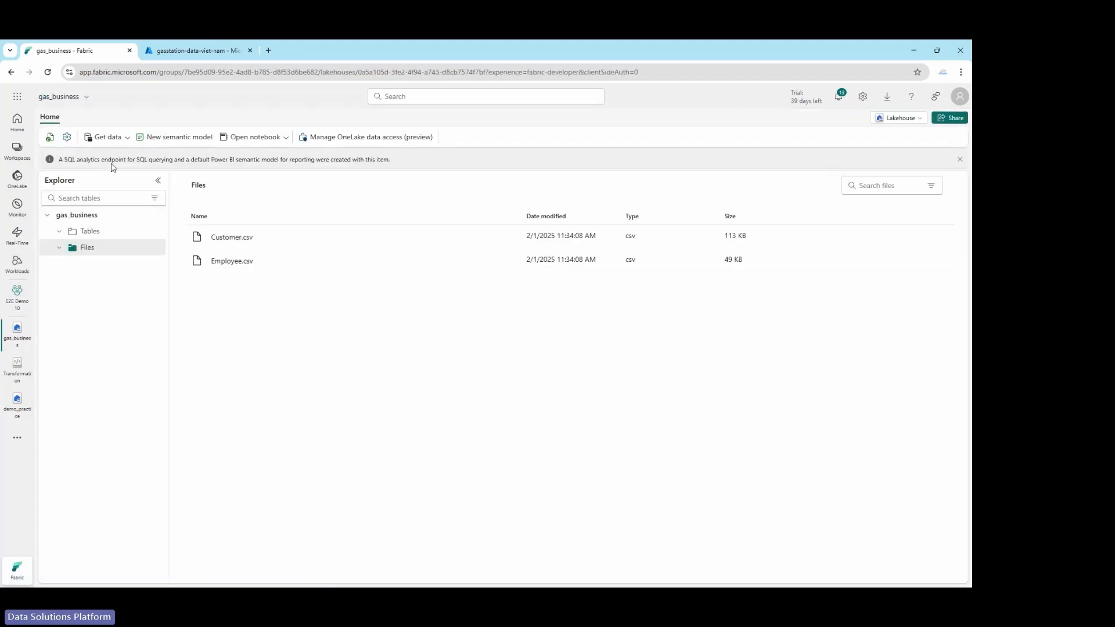
left_click(191, 50)
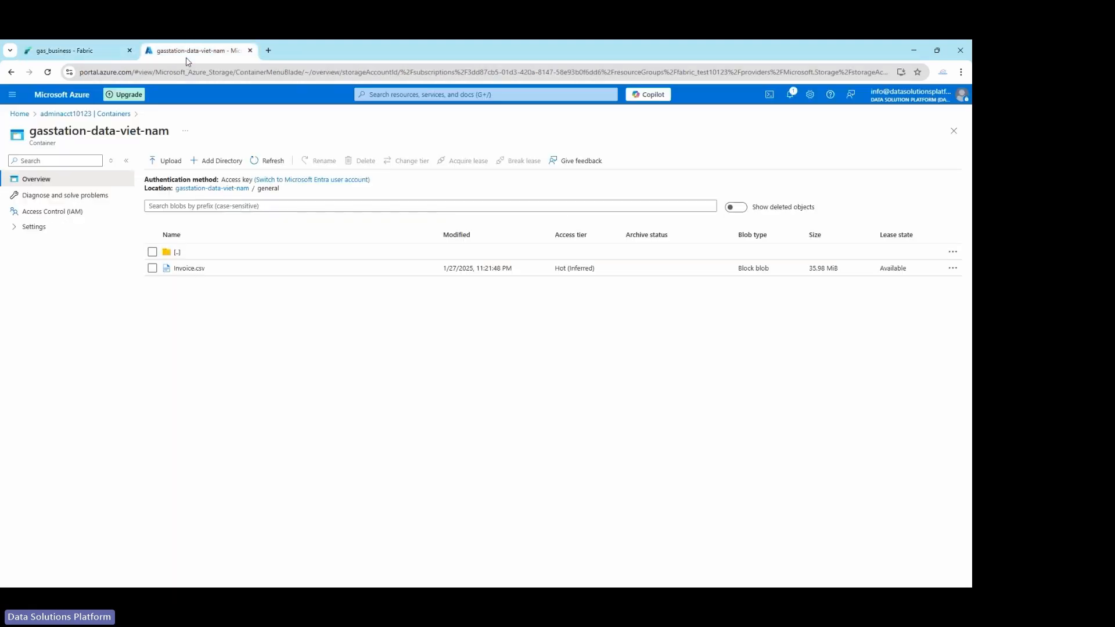
left_click(75, 51)
Create a new data pipeline named IngestDataFromDataLakeAz from the gas_business lakehouse.
left_click(100, 141)
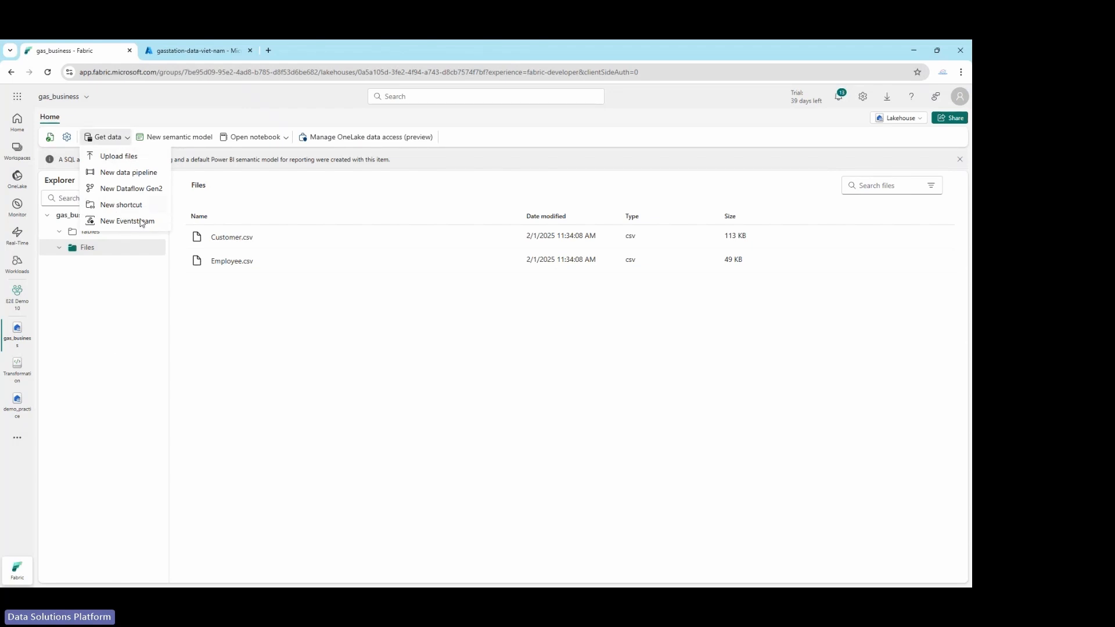
left_click(129, 173)
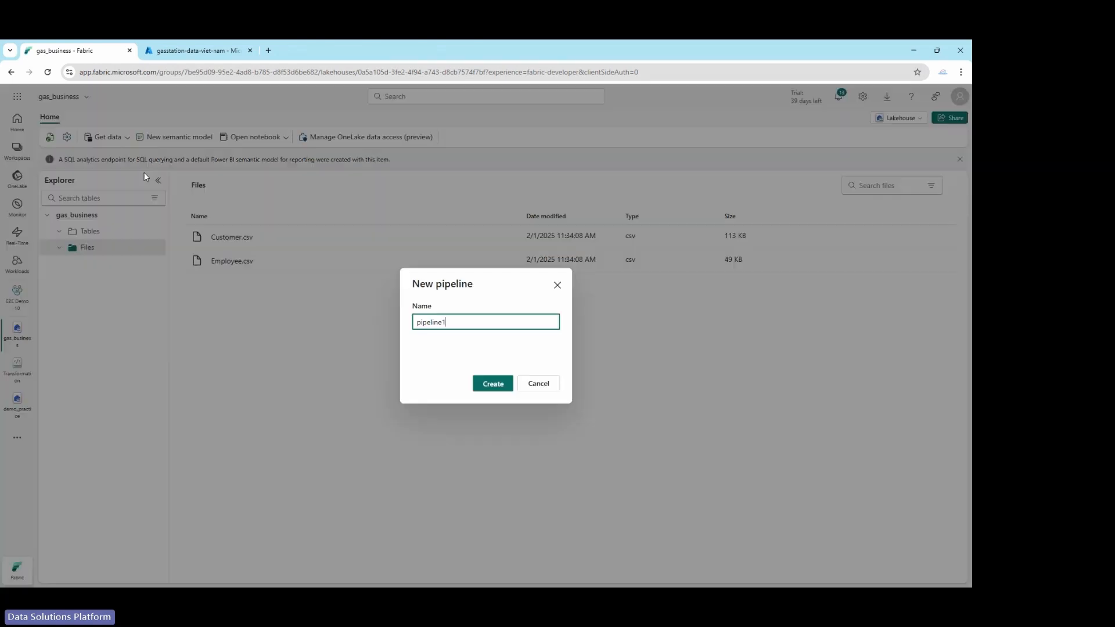
left_click_drag(445, 322, 388, 311)
type("Ingest")
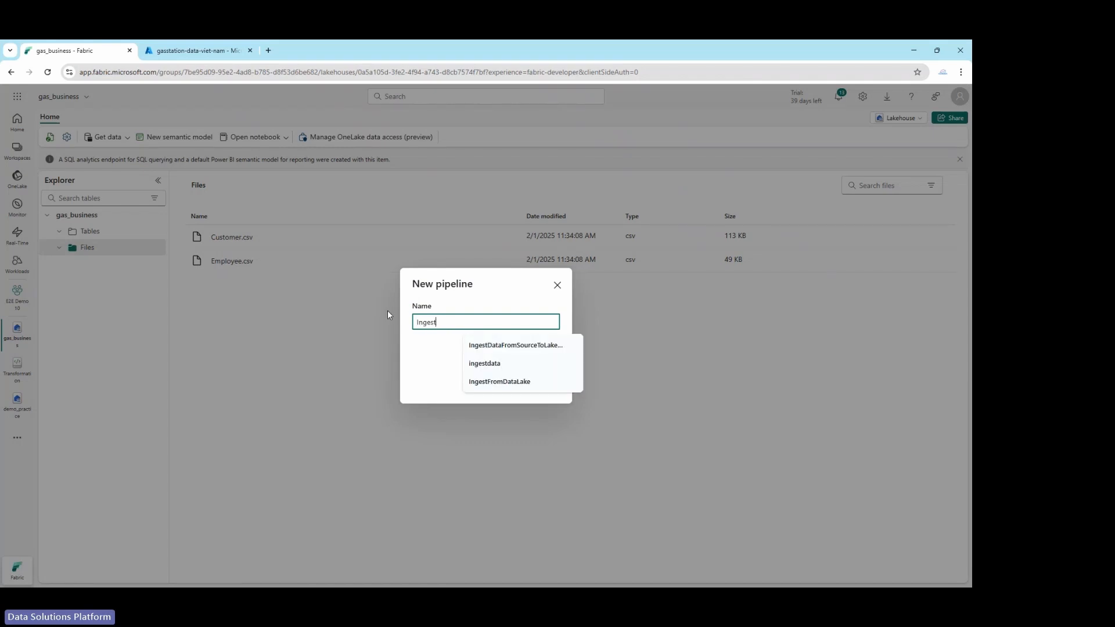
type("Da")
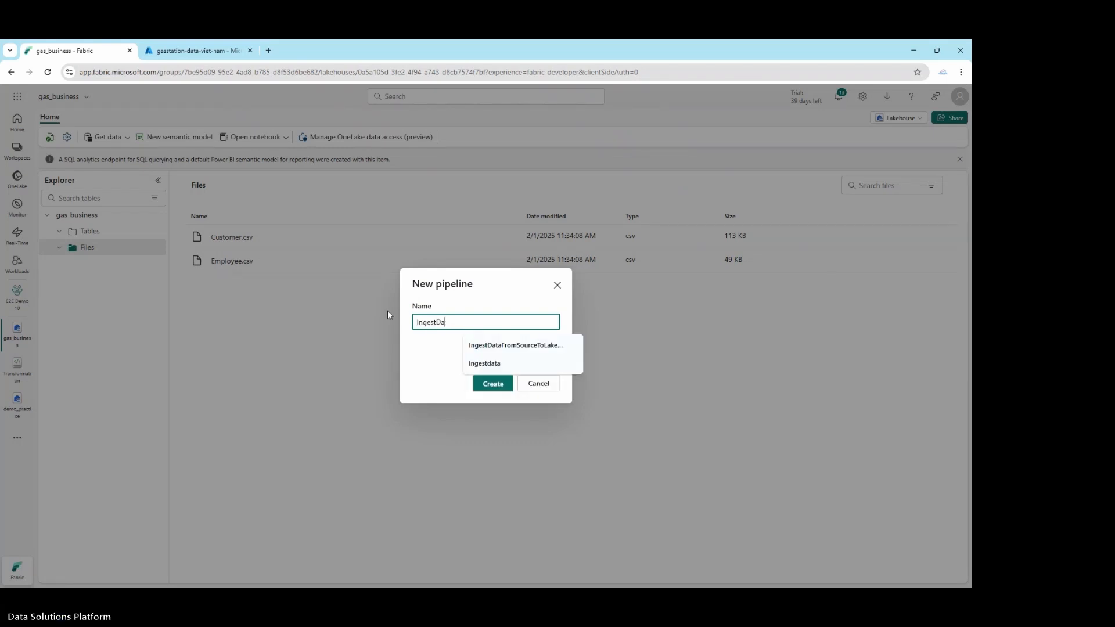
type("taFrom")
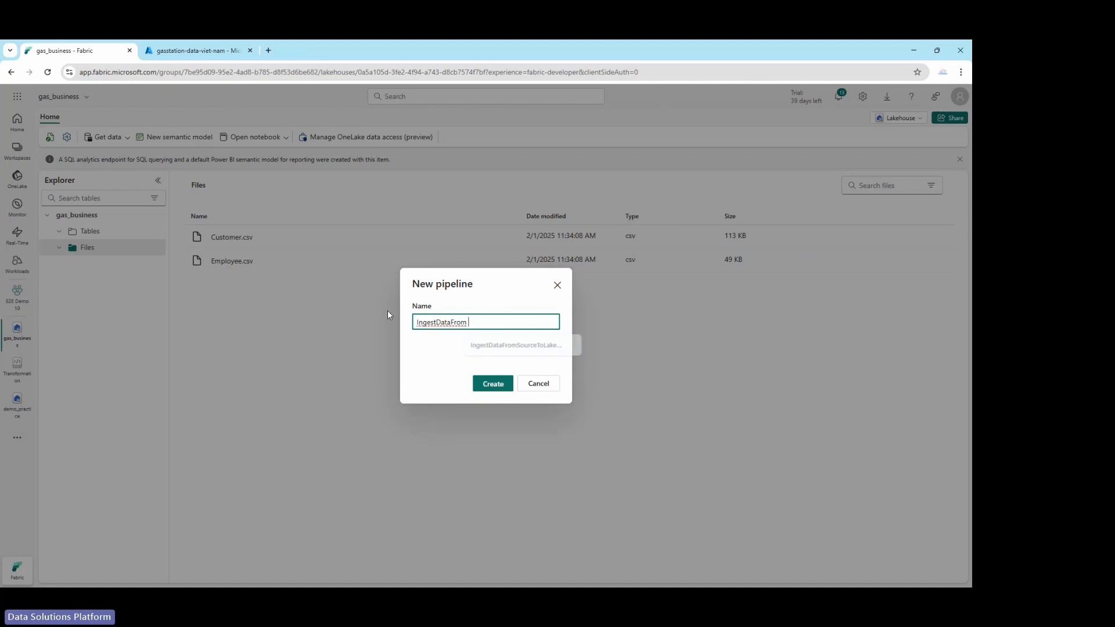
type("DataLakeA")
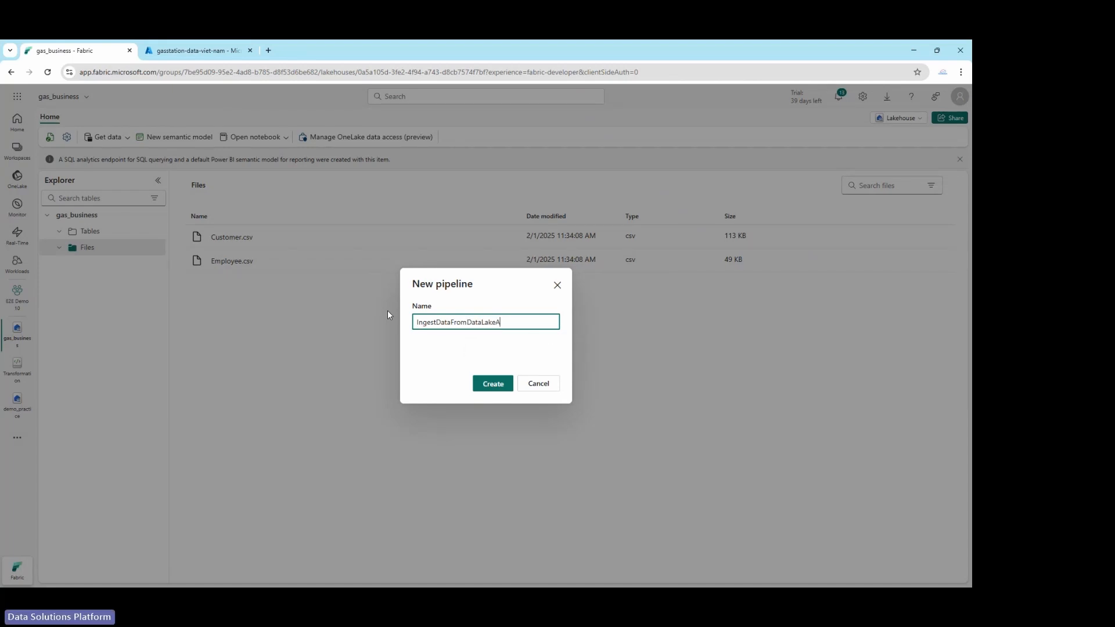
type("z")
left_click(489, 385)
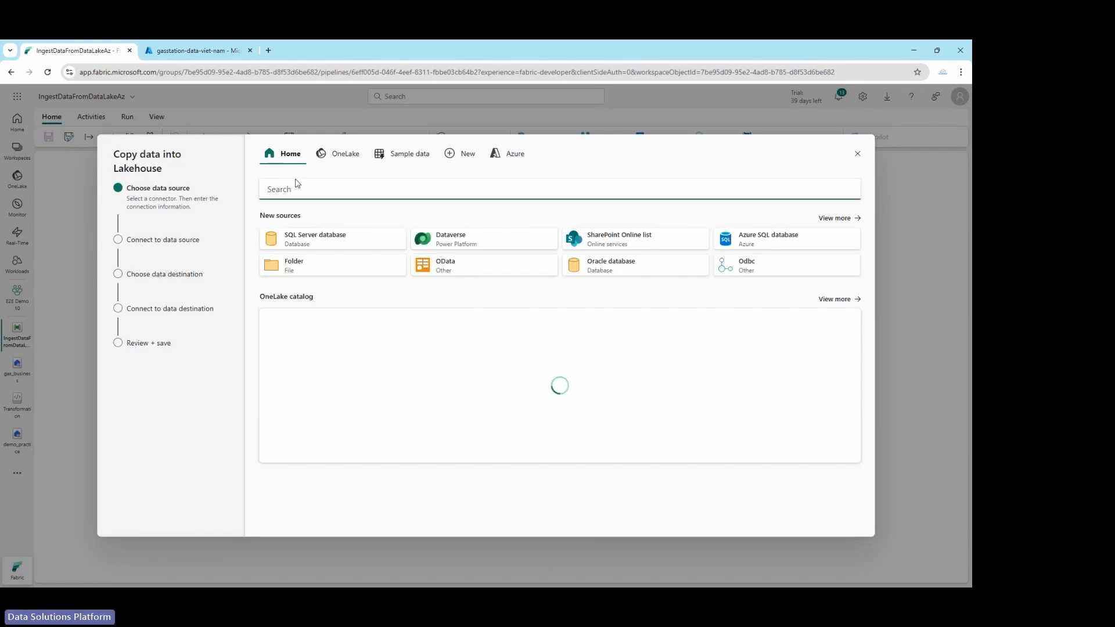
Choose Azure Blobs as the pipeline's data source and copy the storage account name from the Azure portal.
type("blob")
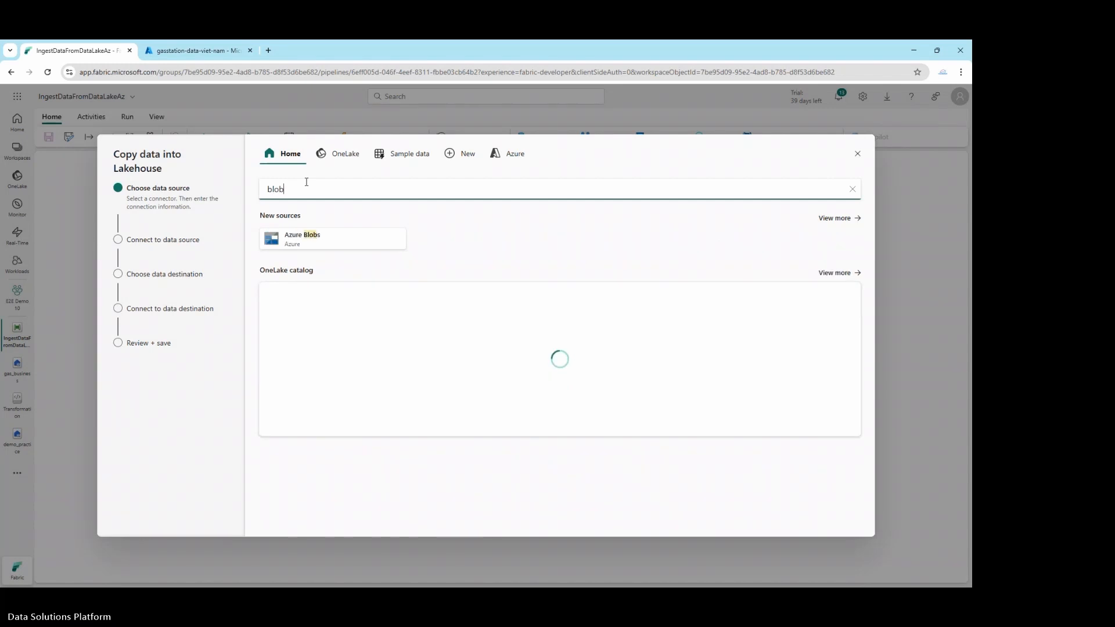
left_click(298, 249)
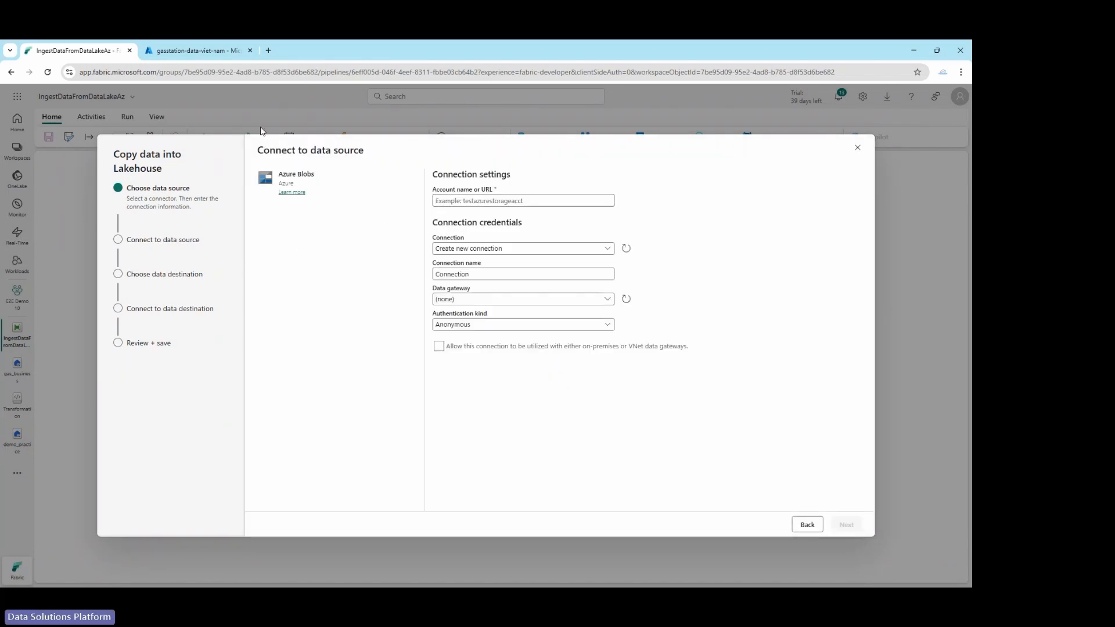
left_click(198, 51)
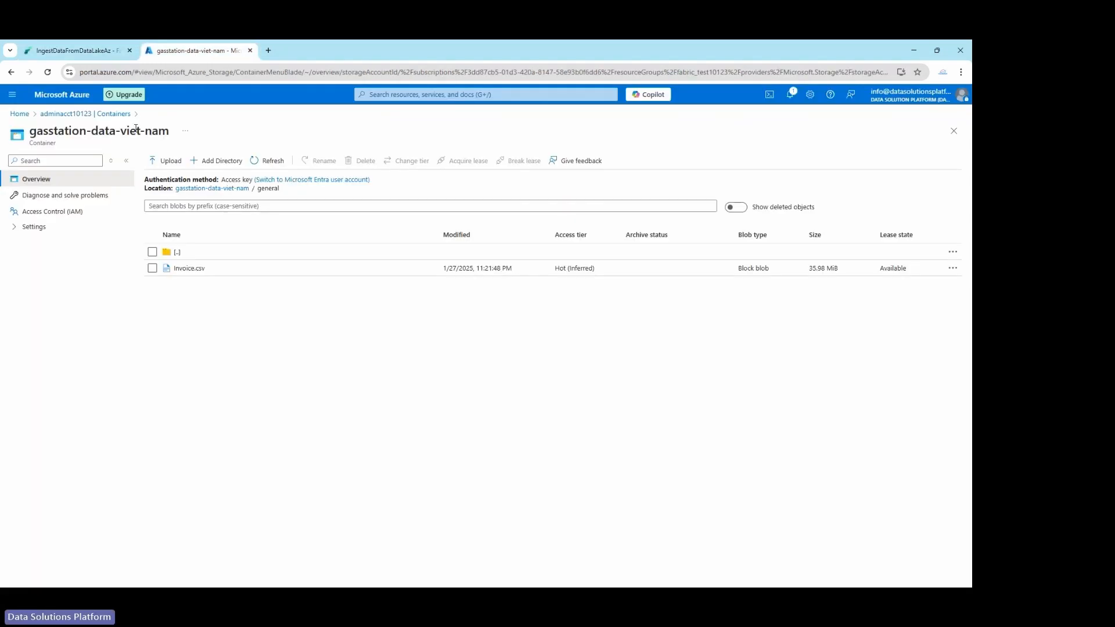
left_click(85, 114)
left_click_drag(112, 132, 32, 133)
key("ctrl+c")
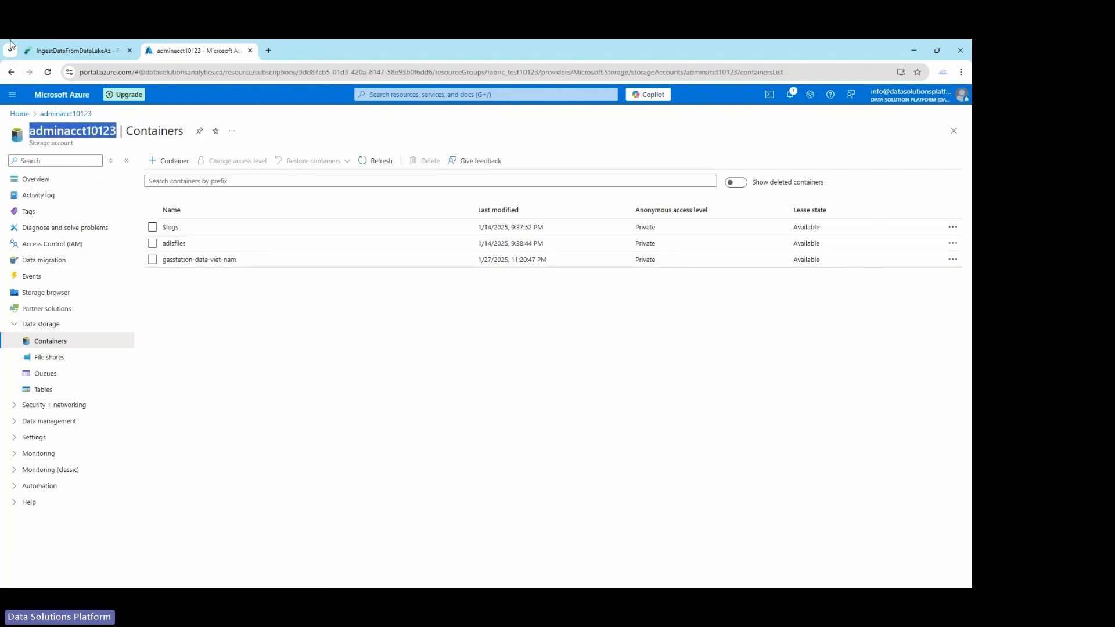
Connect the Azure Blobs source to the adminacct10123 storage account using its existing organizational account connection.
left_click(75, 50)
left_click(511, 204)
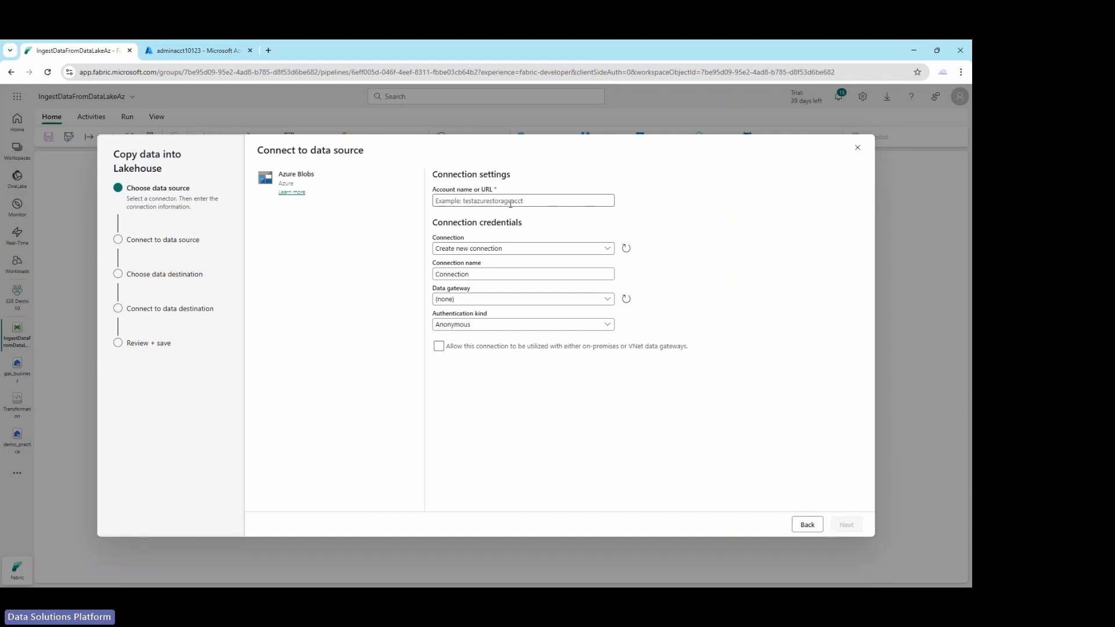
key("ctrl+v")
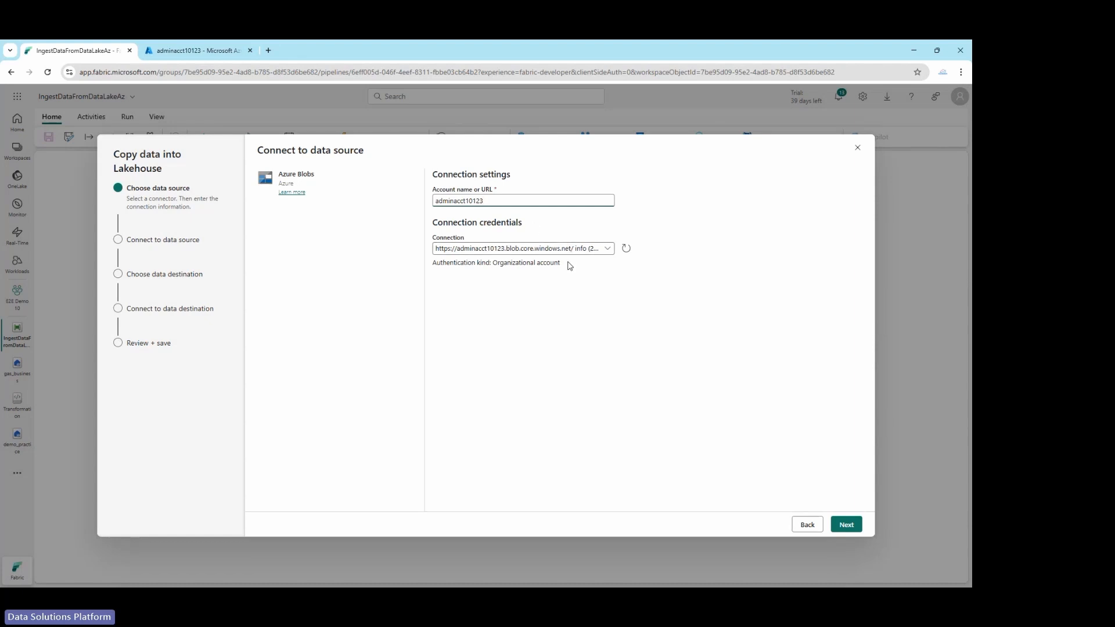
left_click(848, 526)
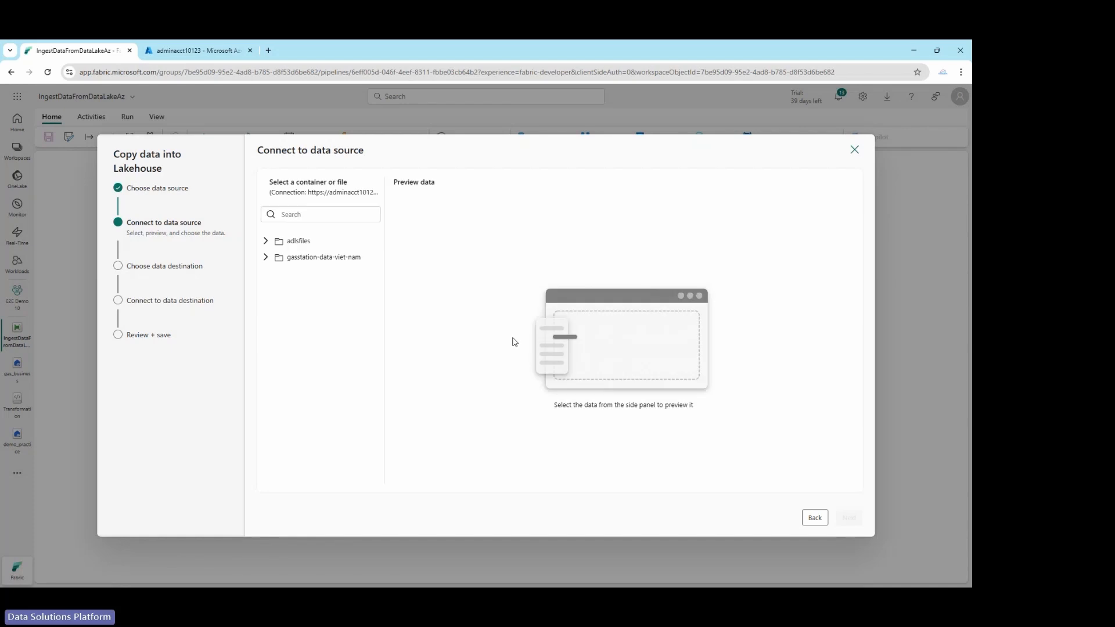
Select Invoice.csv in the general folder of gasstation-data-viet-nam as the source, keeping DelimitedText, comma delimiter and first row as header.
left_click(267, 258)
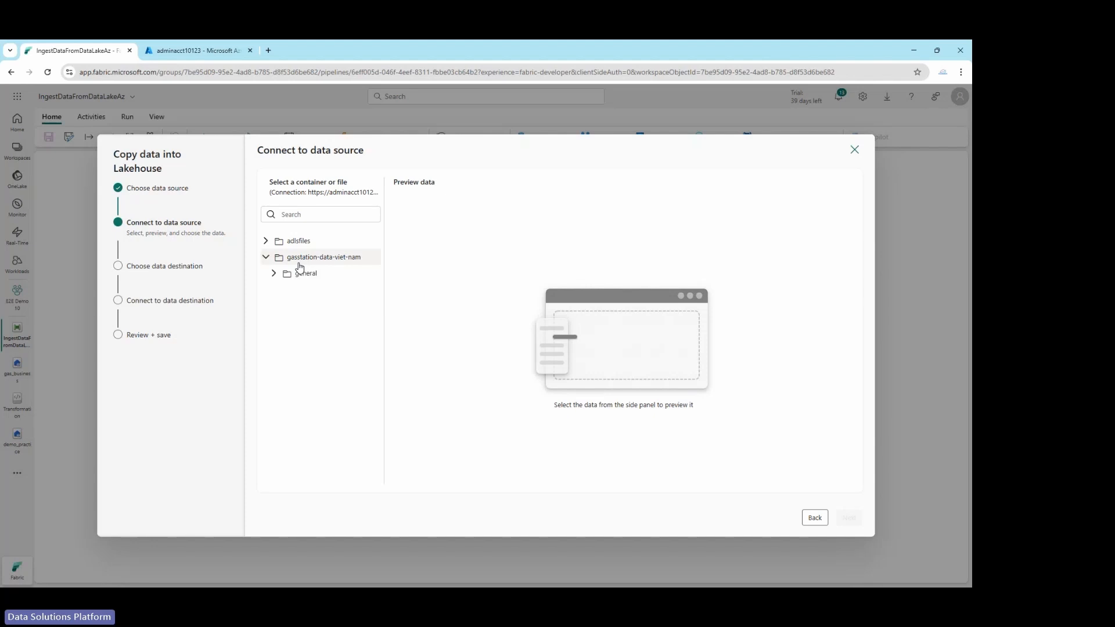
left_click(275, 273)
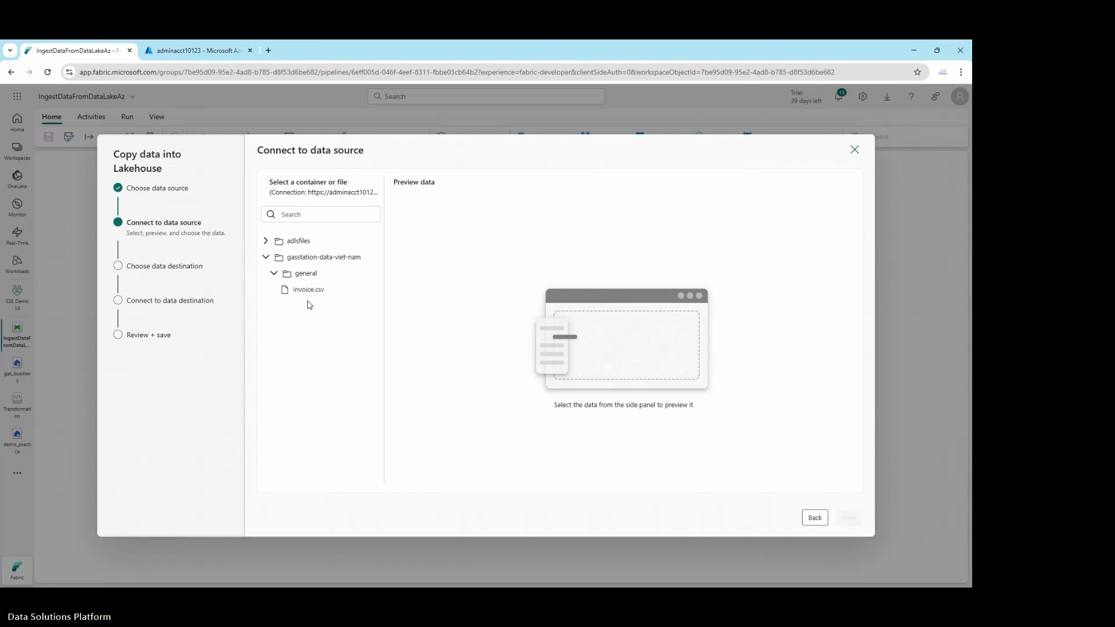
left_click(303, 290)
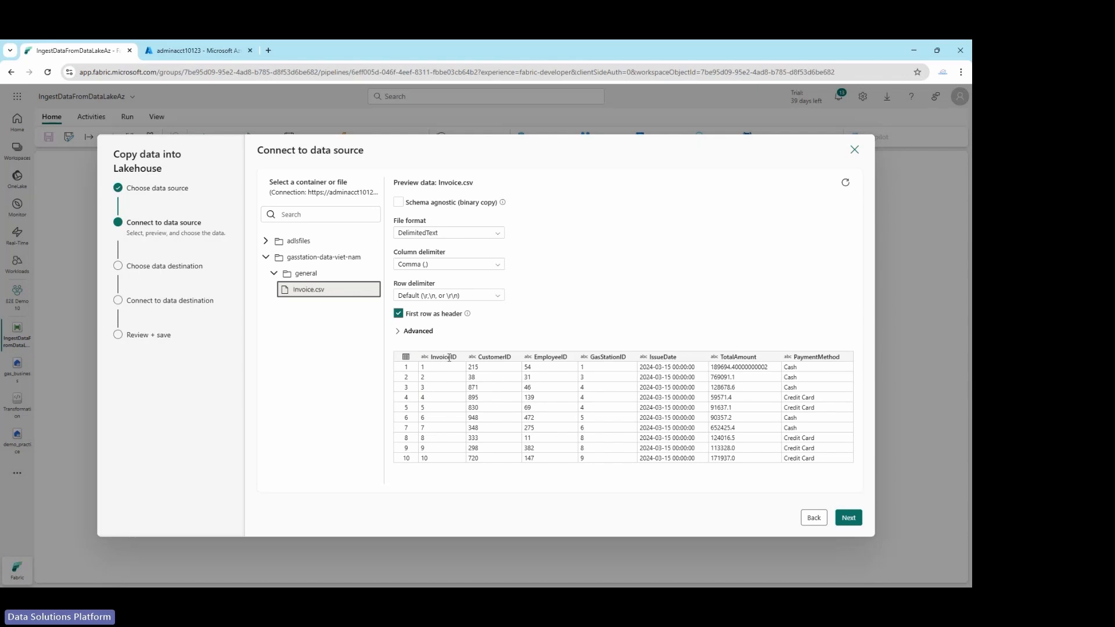
left_click(849, 517)
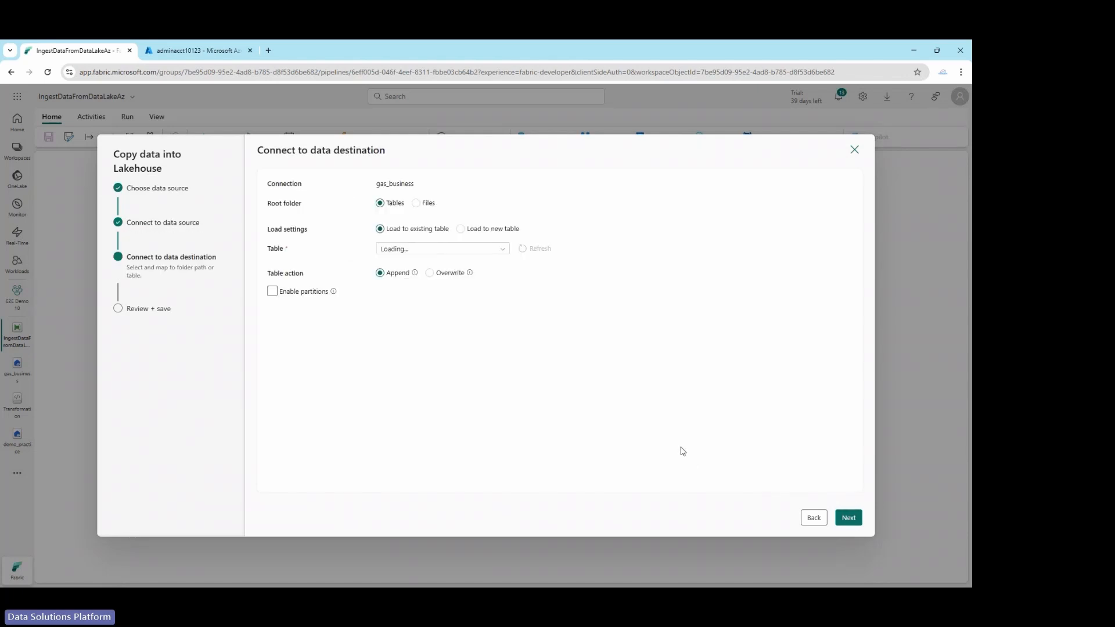
Set the copy destination to the Files root folder of gas_business, leaving the folder path and file name blank.
left_click(416, 203)
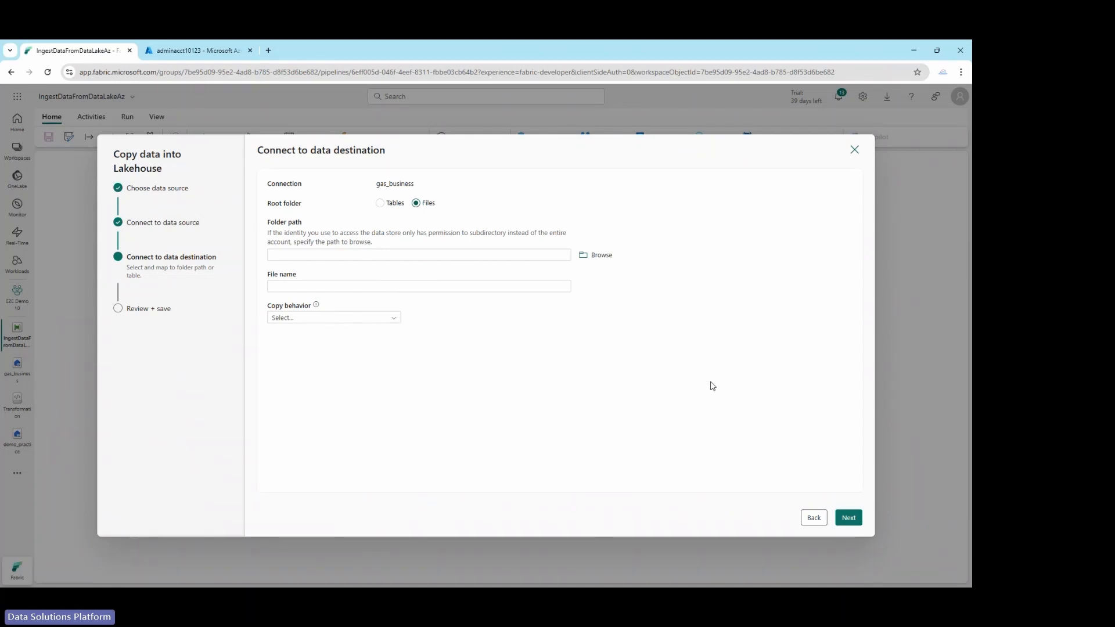
left_click(585, 256)
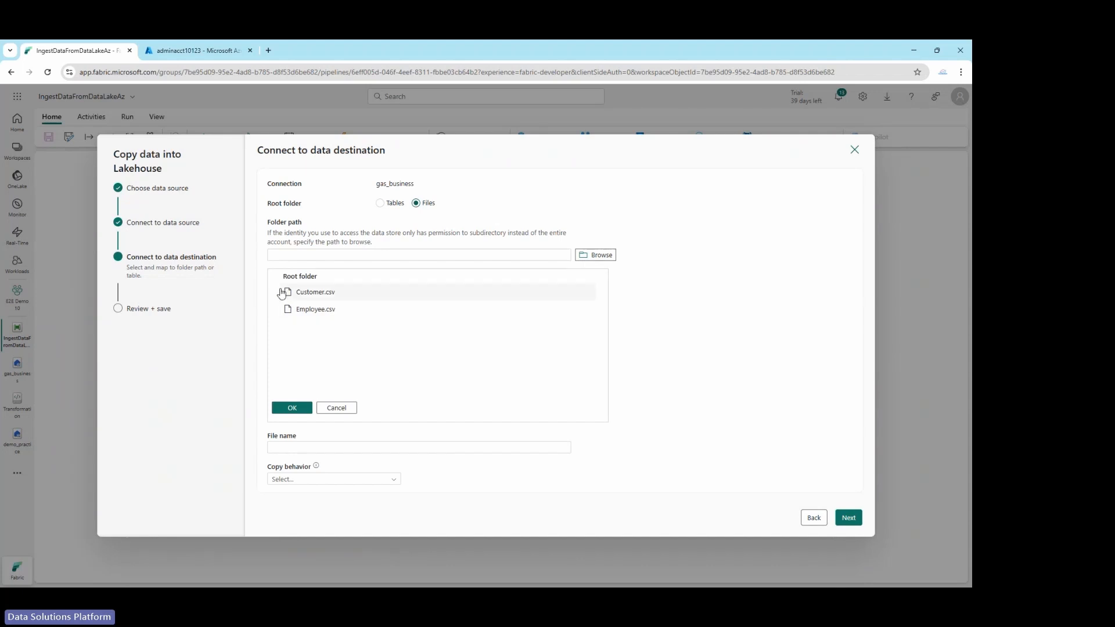
left_click(851, 522)
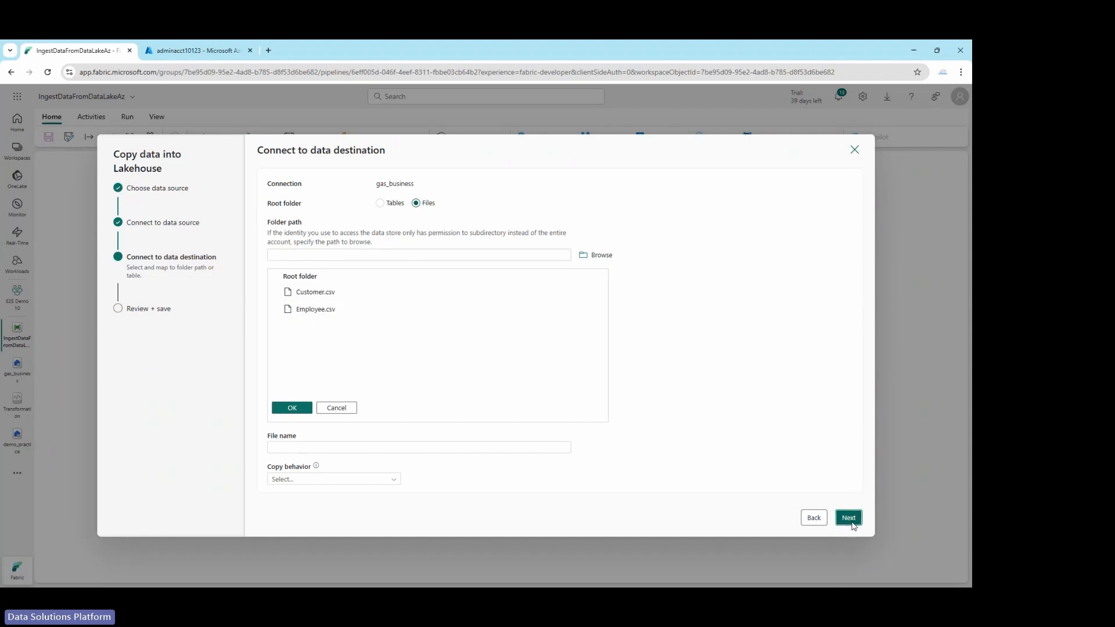
Save and run the Invoice.csv copy into gas_business with immediate data transfer, and refresh the pipeline run status.
left_click(847, 525)
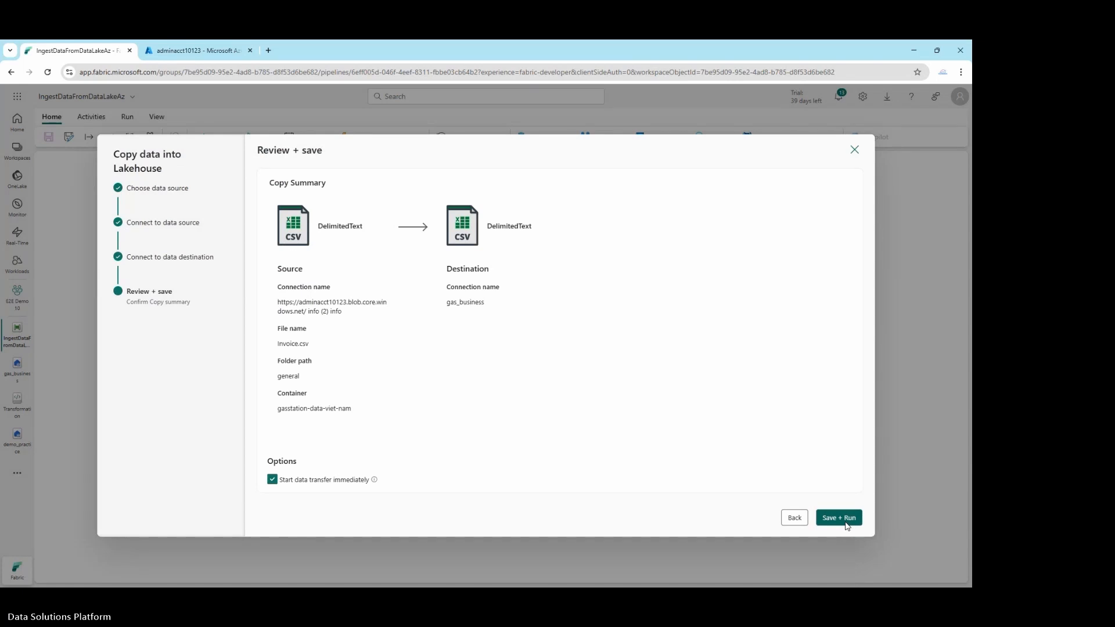
left_click(838, 517)
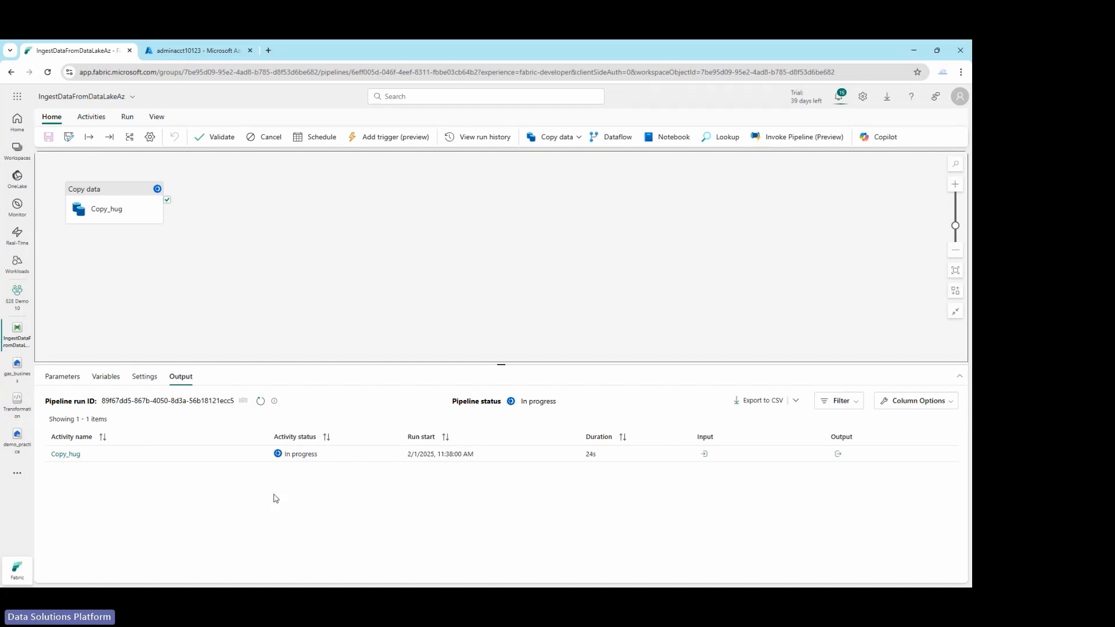
left_click(260, 400)
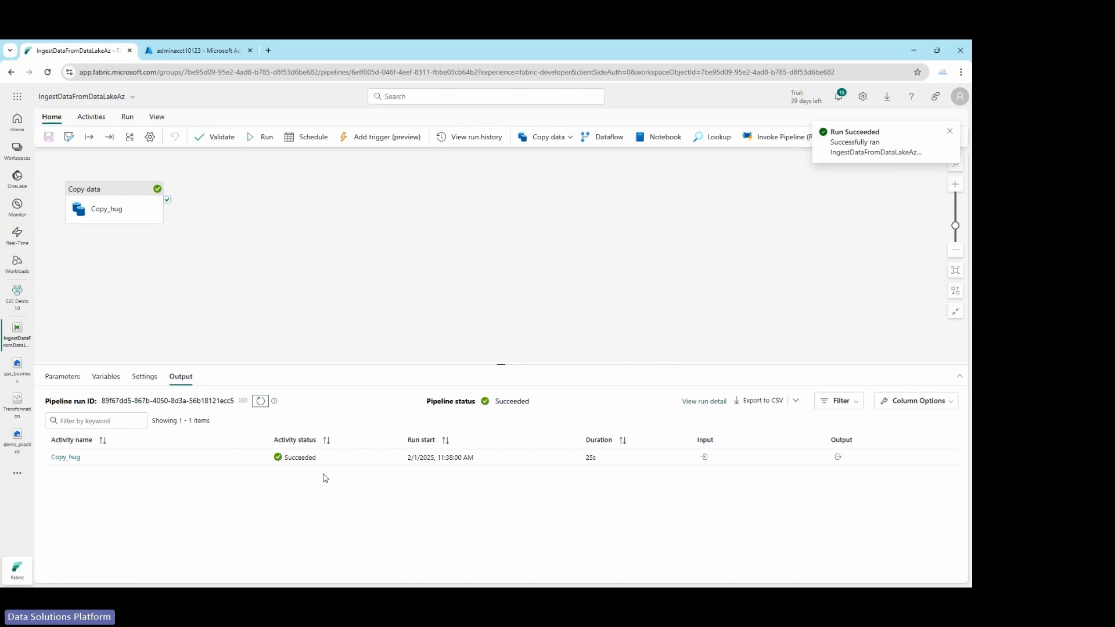
Open the gas_business lakehouse from the E2E Demo 10 workspace, refresh it and check its Files folder for Invoice.csv.
left_click(19, 303)
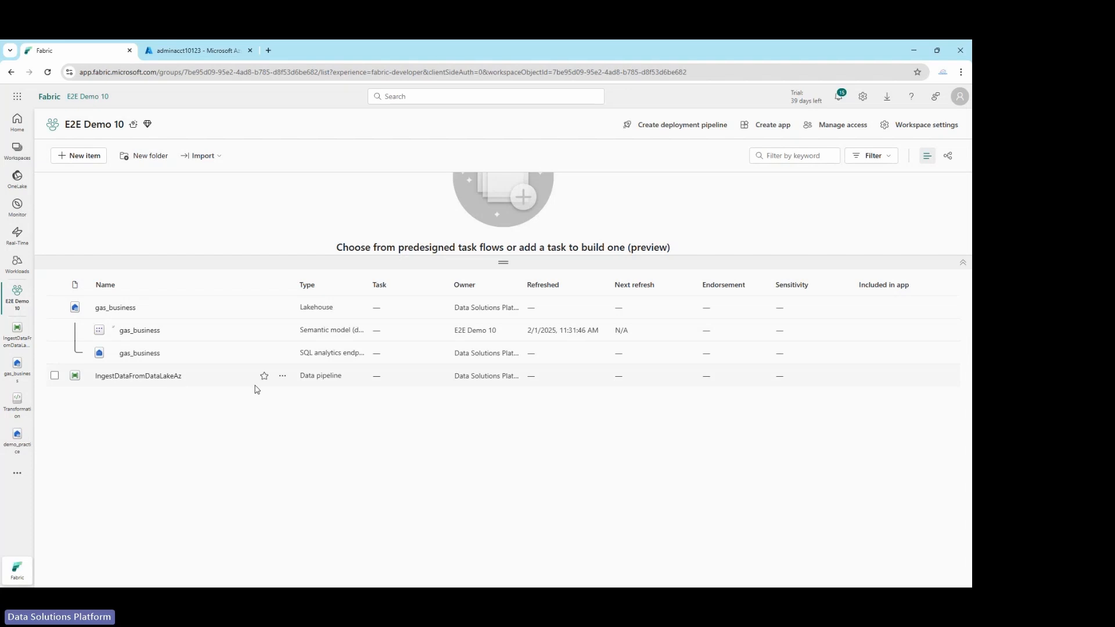
left_click(116, 308)
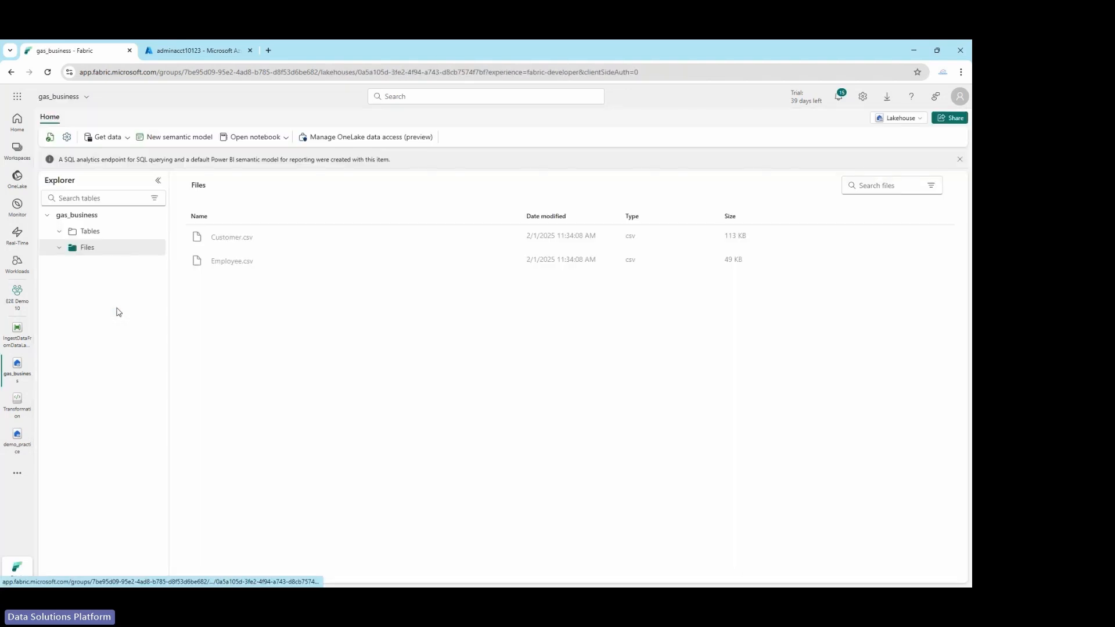
left_click(48, 140)
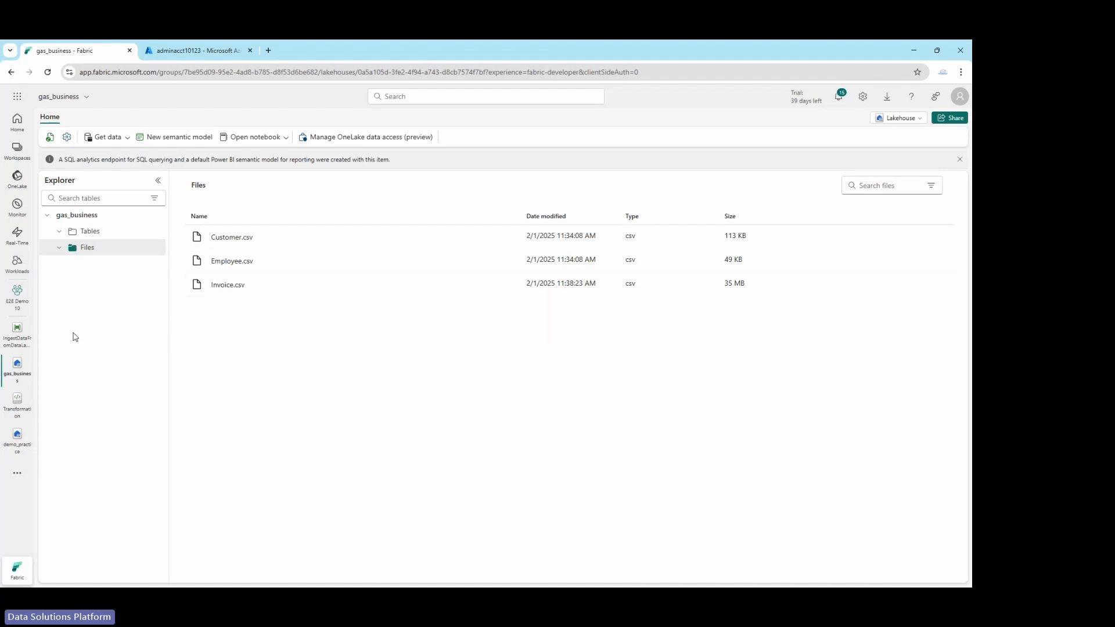
left_click(16, 304)
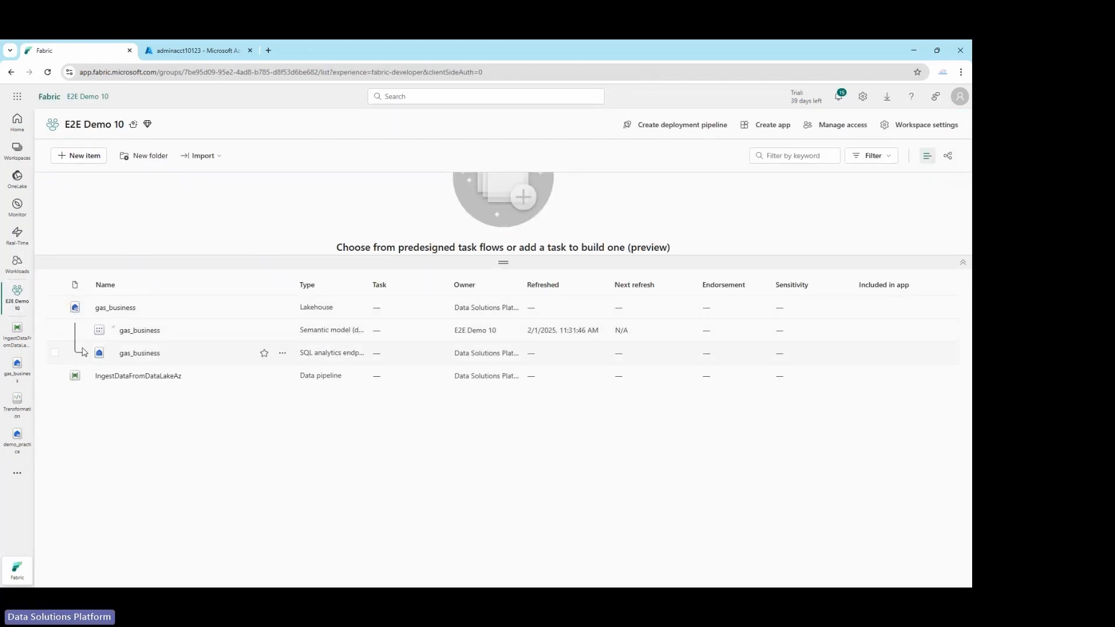
left_click(124, 313)
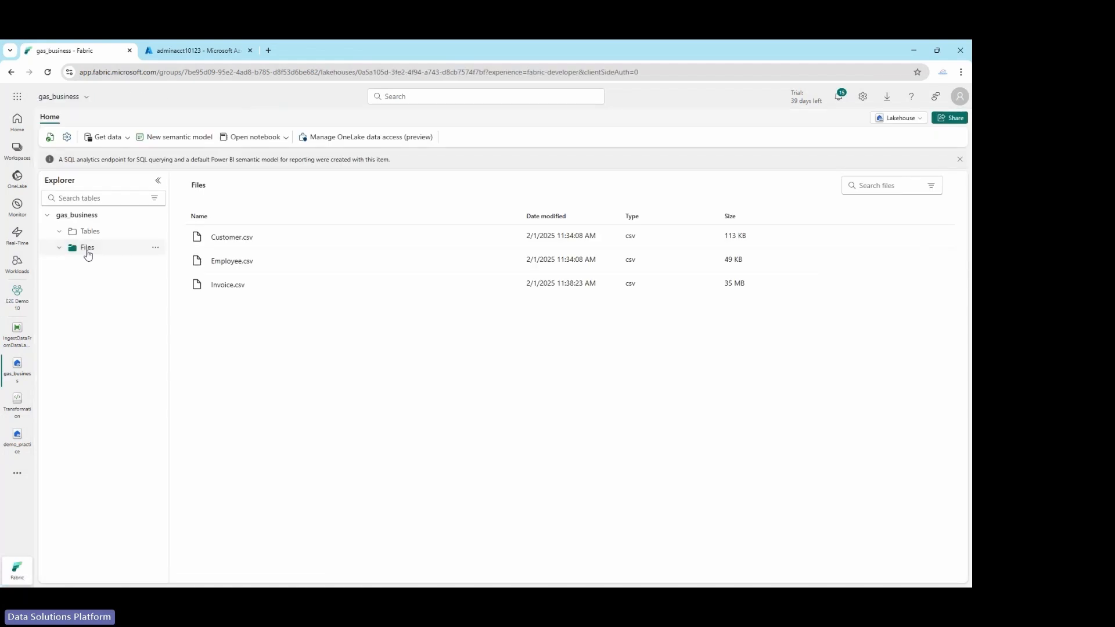
left_click(88, 252)
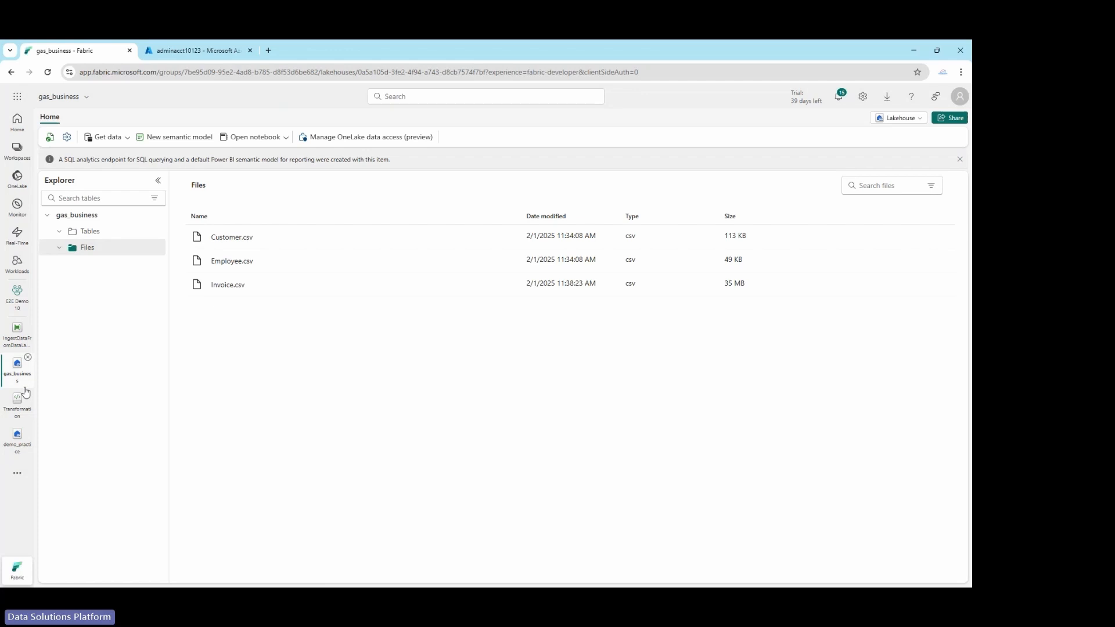
left_click(155, 235)
left_click(74, 233)
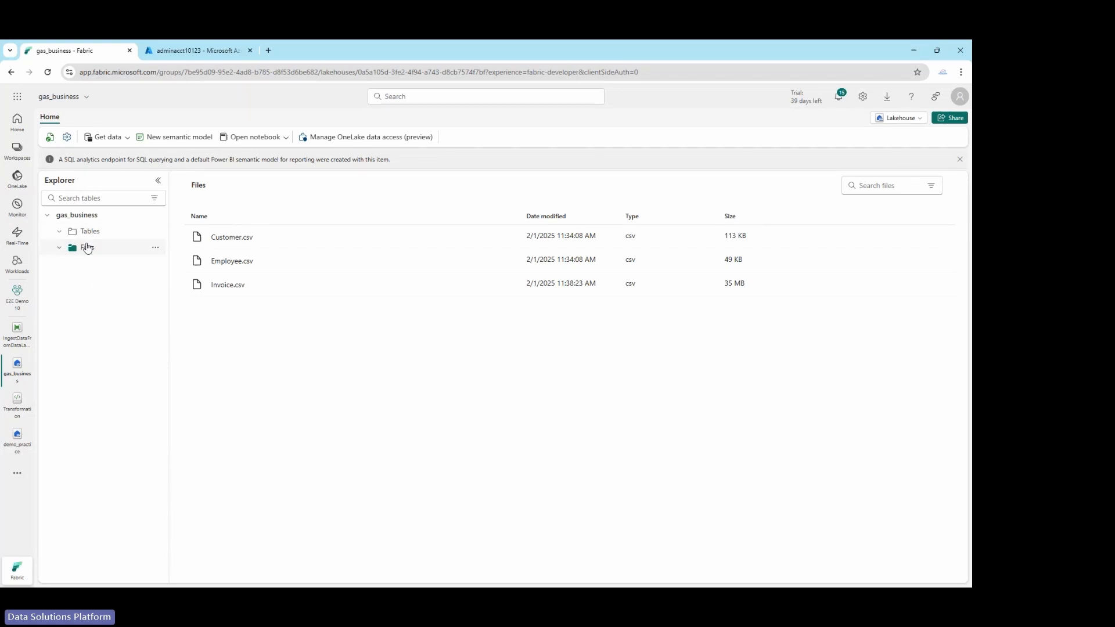
Import the notebook Transformation.ipynb from the local Gas Inc folder into the E2E Demo 10 workspace.
left_click(17, 307)
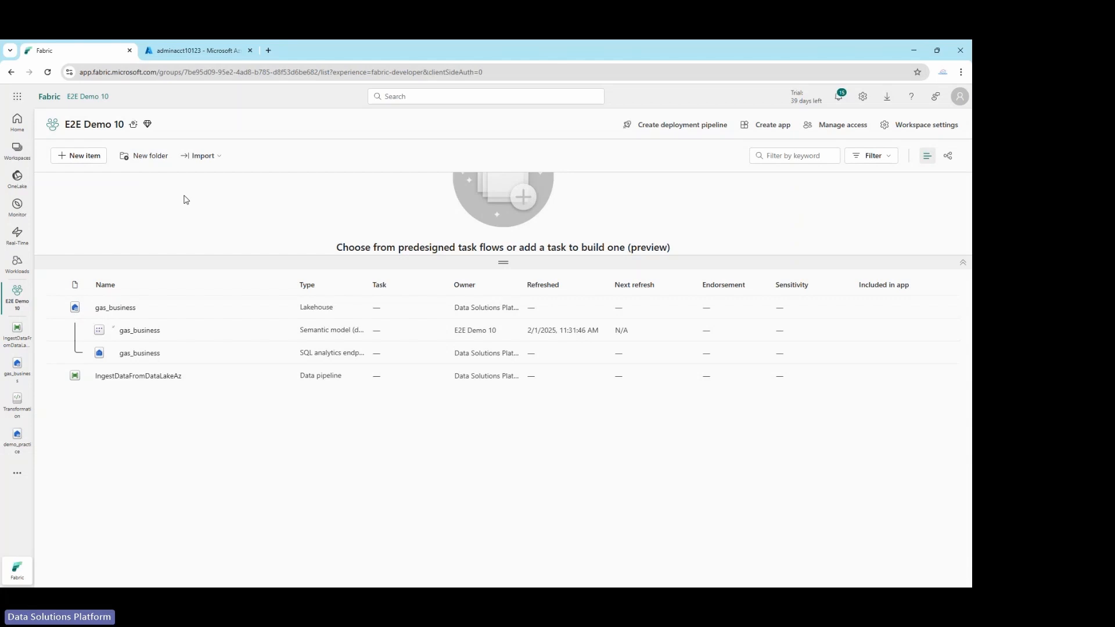
left_click(204, 155)
mouse_move(225, 177)
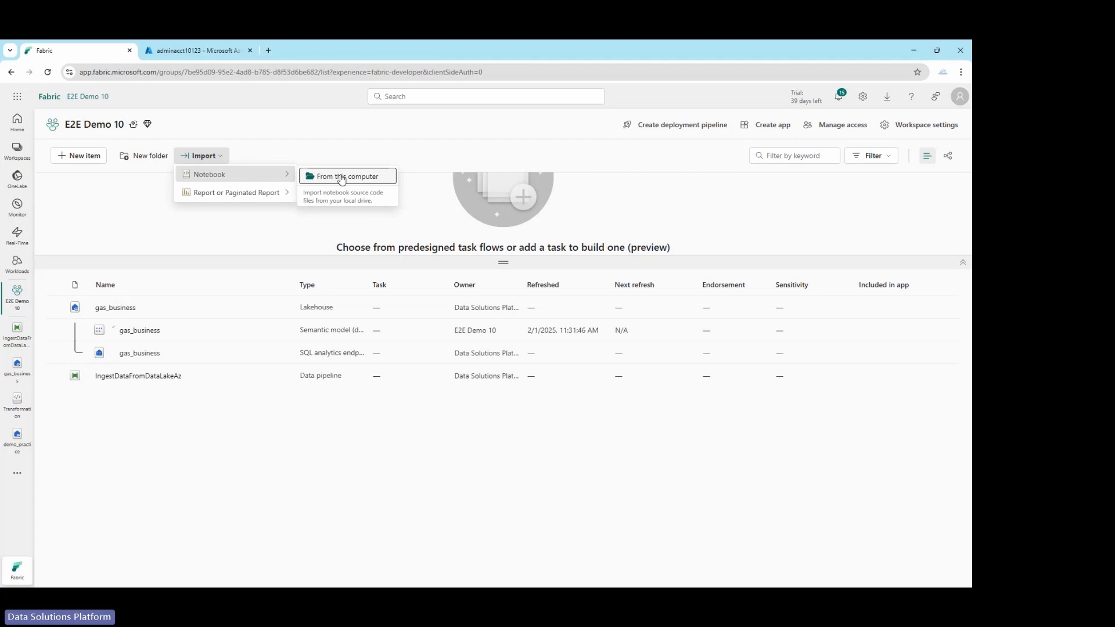
left_click(341, 177)
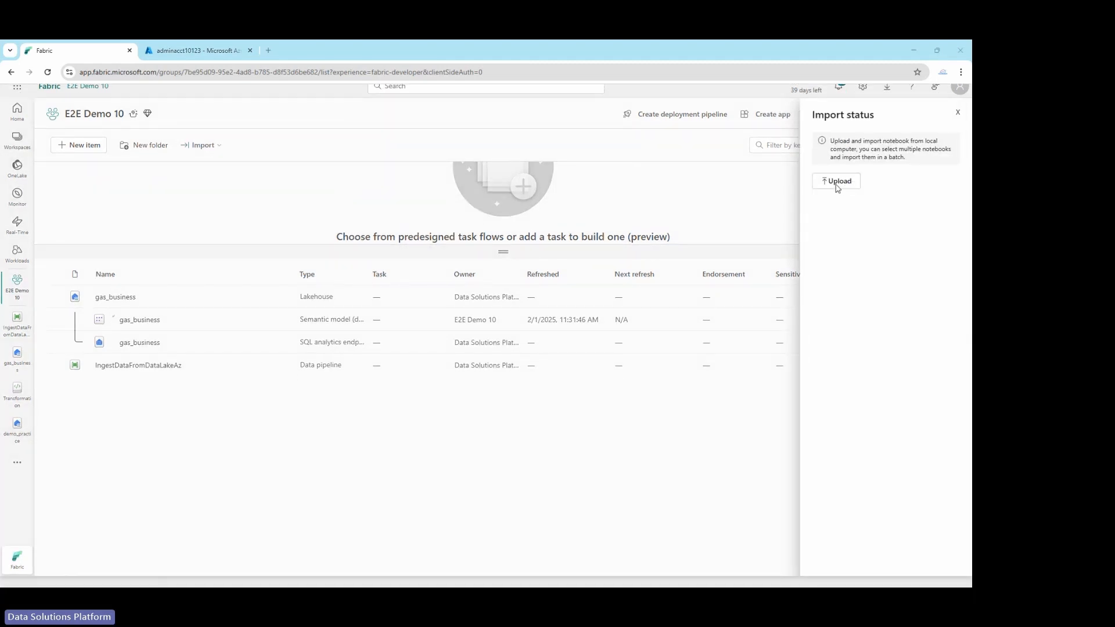
left_click(838, 181)
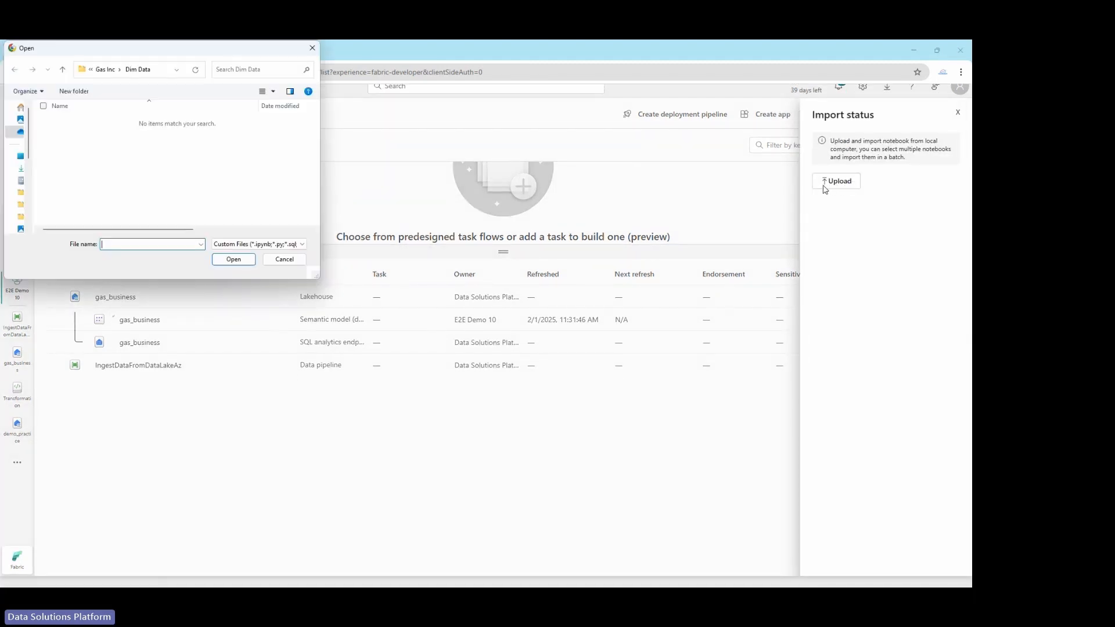
left_click(59, 72)
left_click(87, 132)
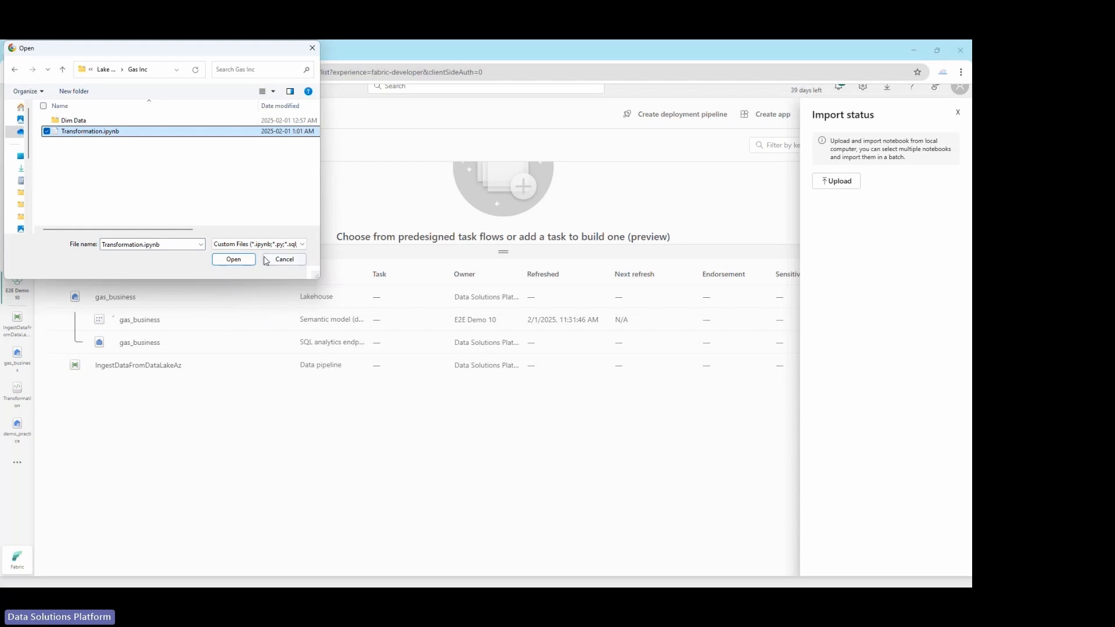
left_click(233, 263)
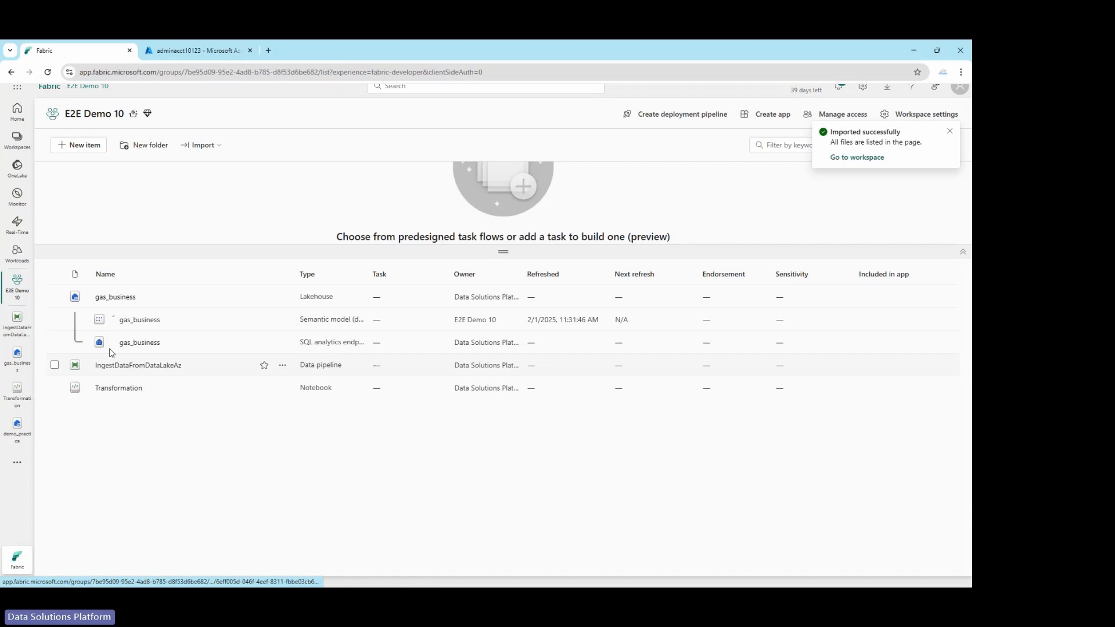
From the gas_business lakehouse, open the existing Transformation notebook located in E2E Data Demo 1.
left_click(115, 297)
left_click(284, 129)
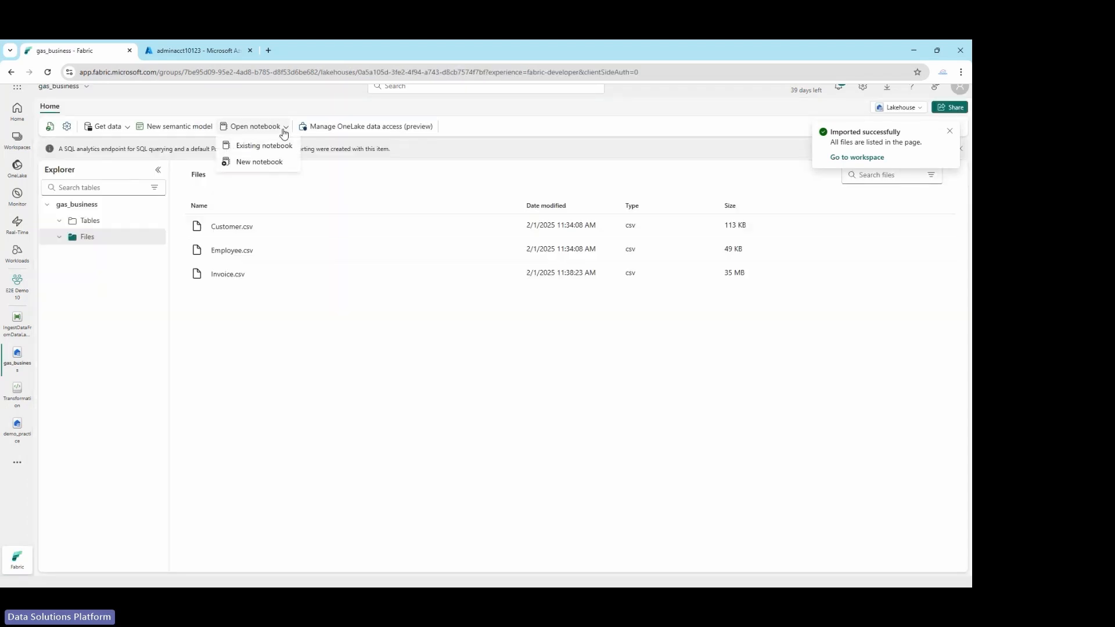
left_click(283, 147)
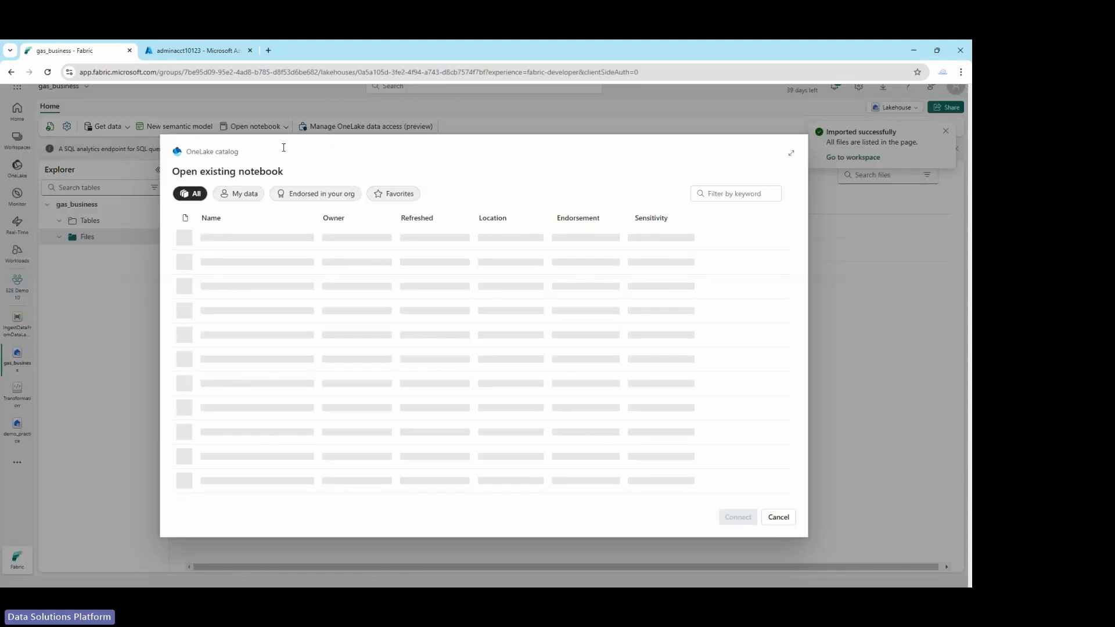
left_click(231, 243)
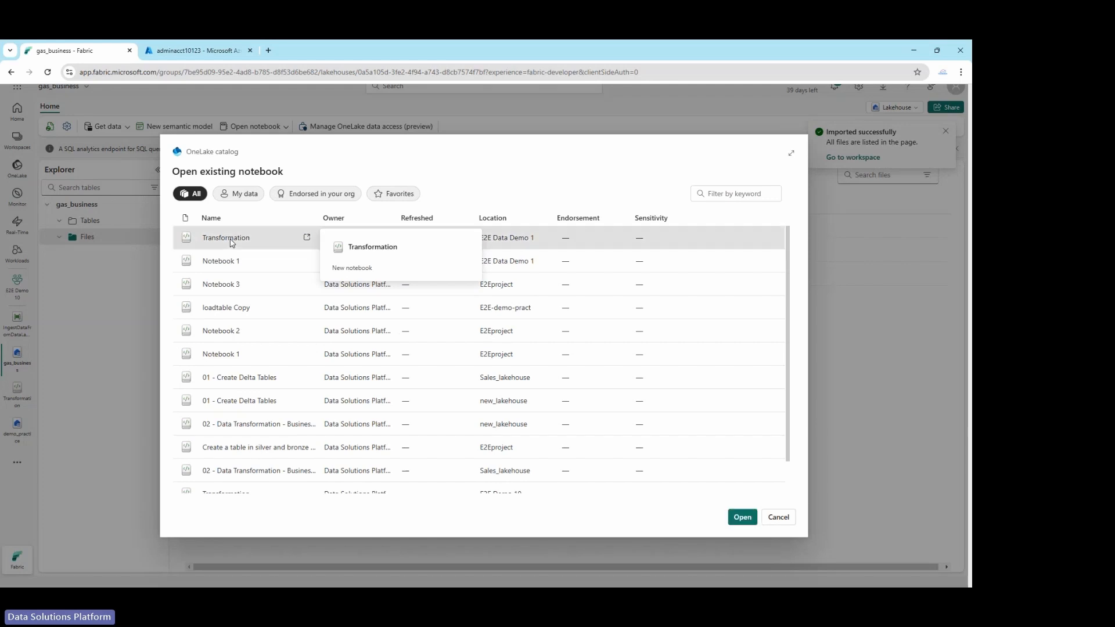
left_click(742, 518)
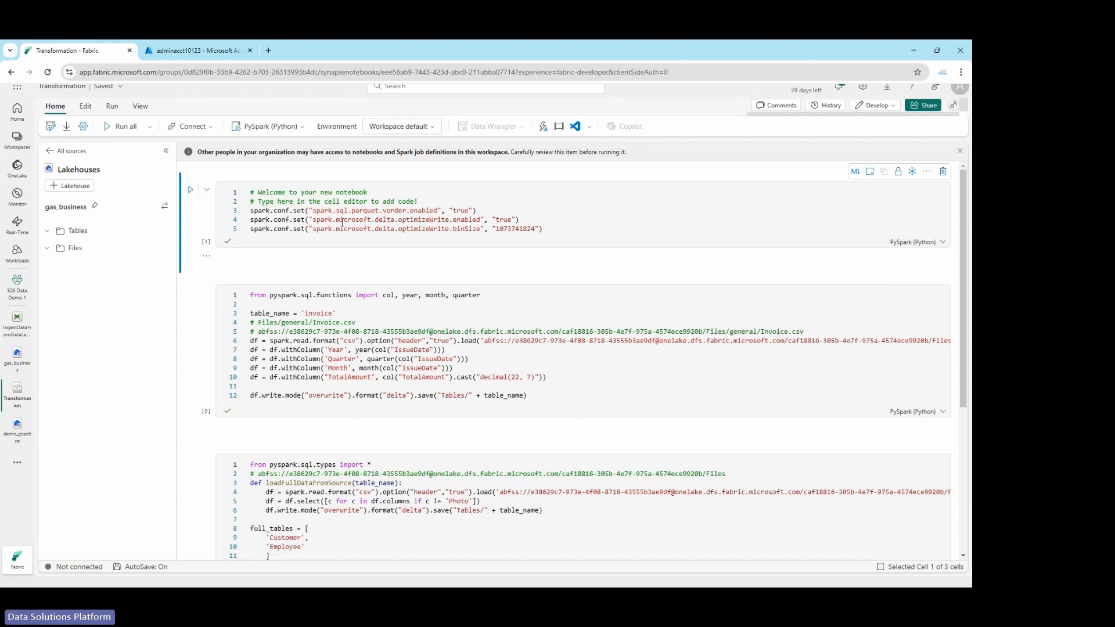
List the lakehouse files in the notebook and run the first cell with the Spark V-Order and optimized-write settings.
left_click(556, 228)
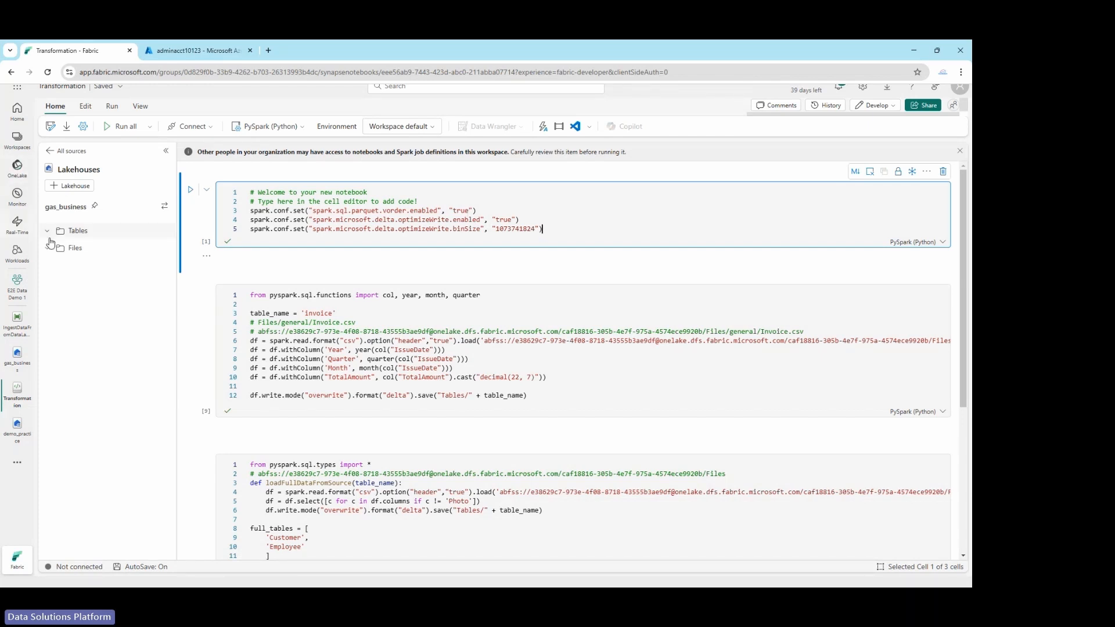
left_click(73, 248)
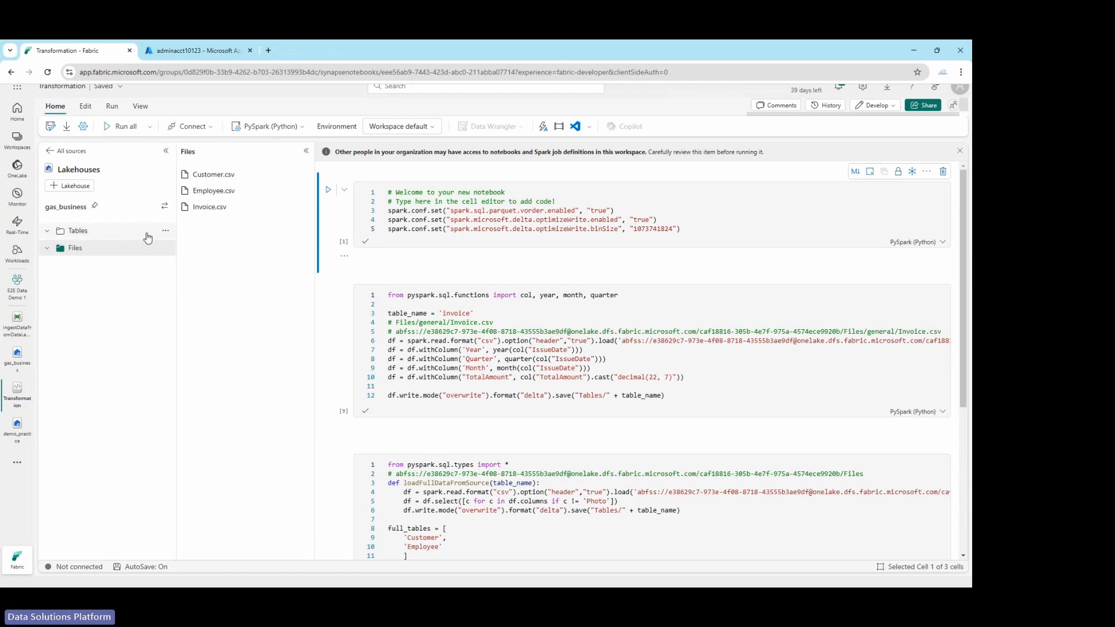
left_click(703, 228)
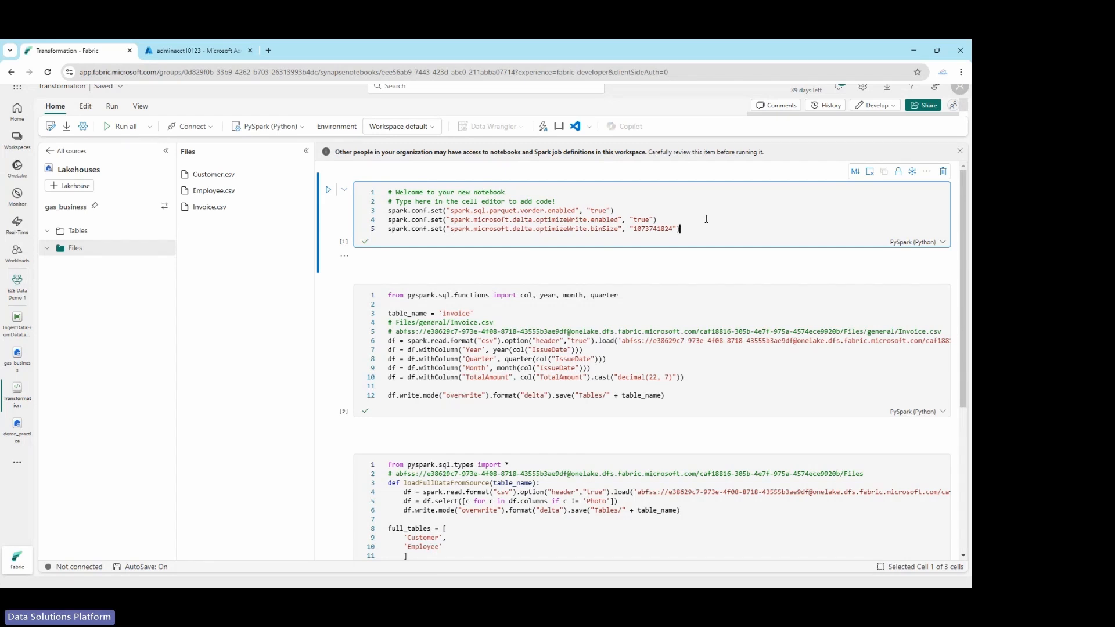
key("ctrl+Return")
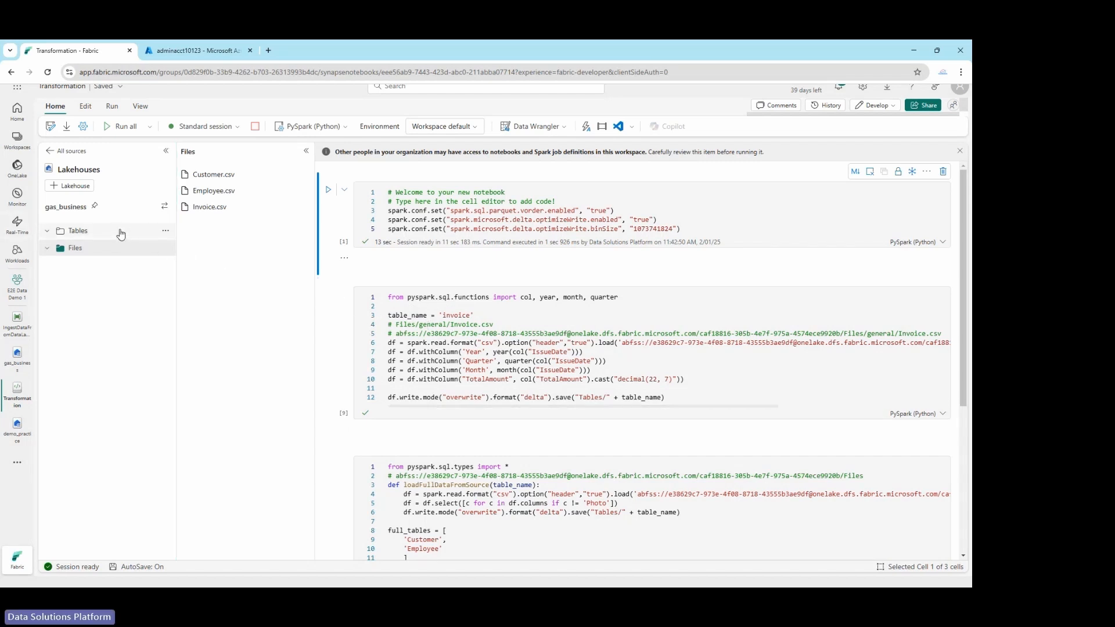
Replace the load path in the second cell with the ABFS path copied from Invoice.csv in gas_business.
double_click(524, 297)
left_click(637, 298)
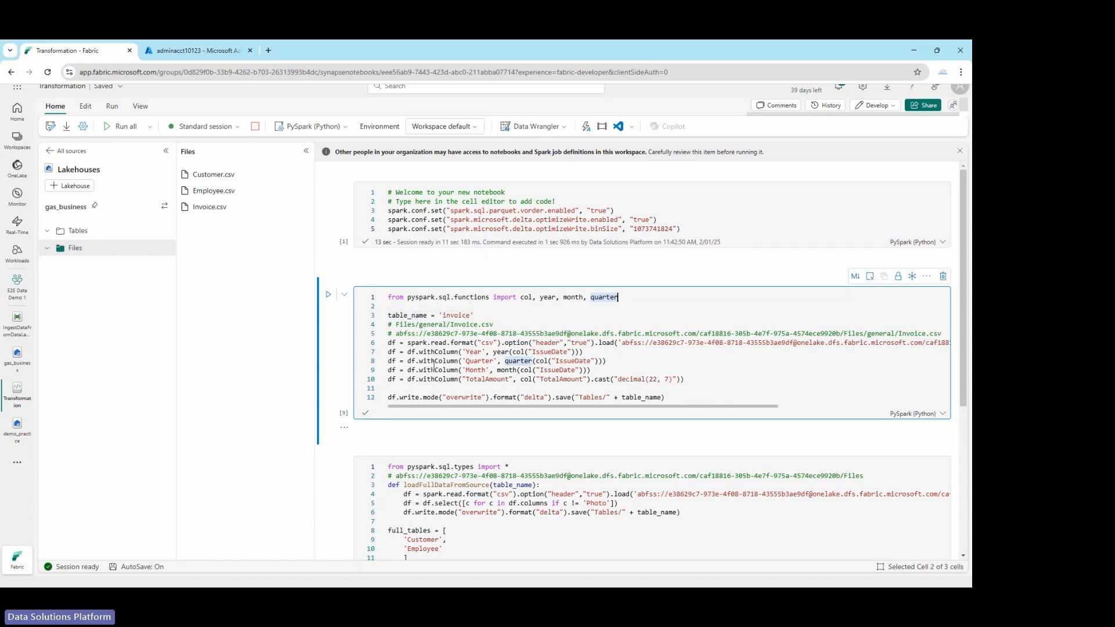
left_click(391, 344)
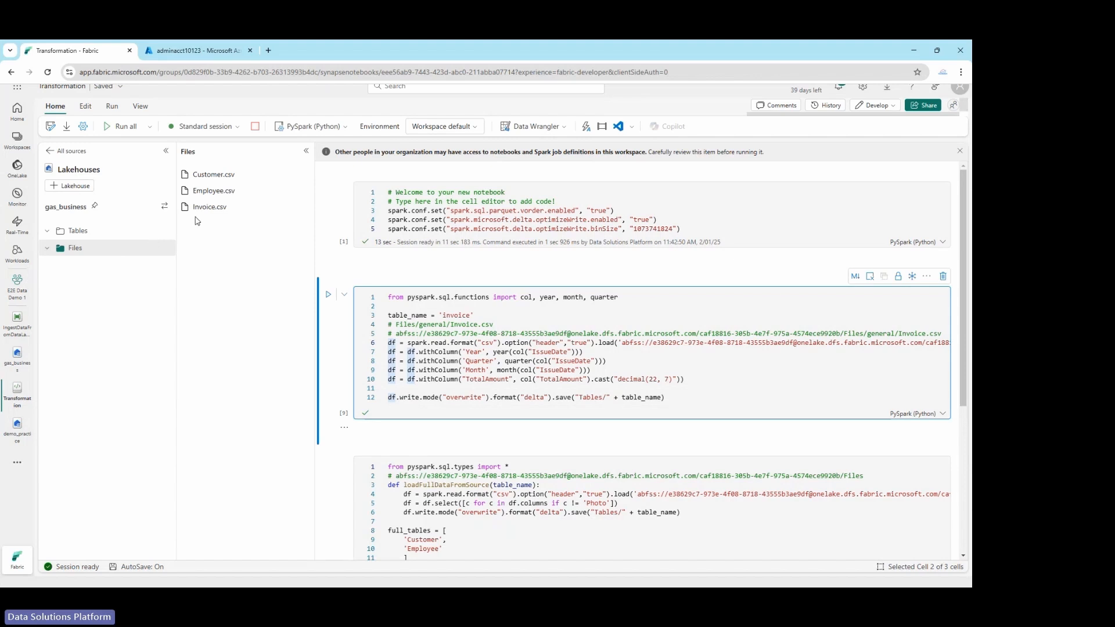
right_click(308, 208)
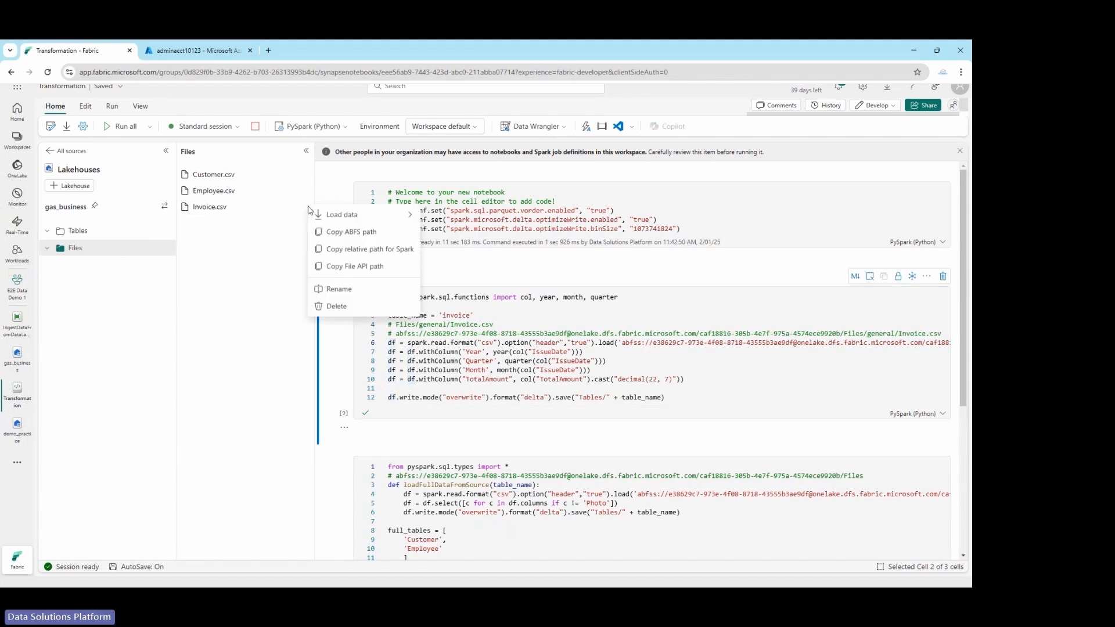
left_click(358, 236)
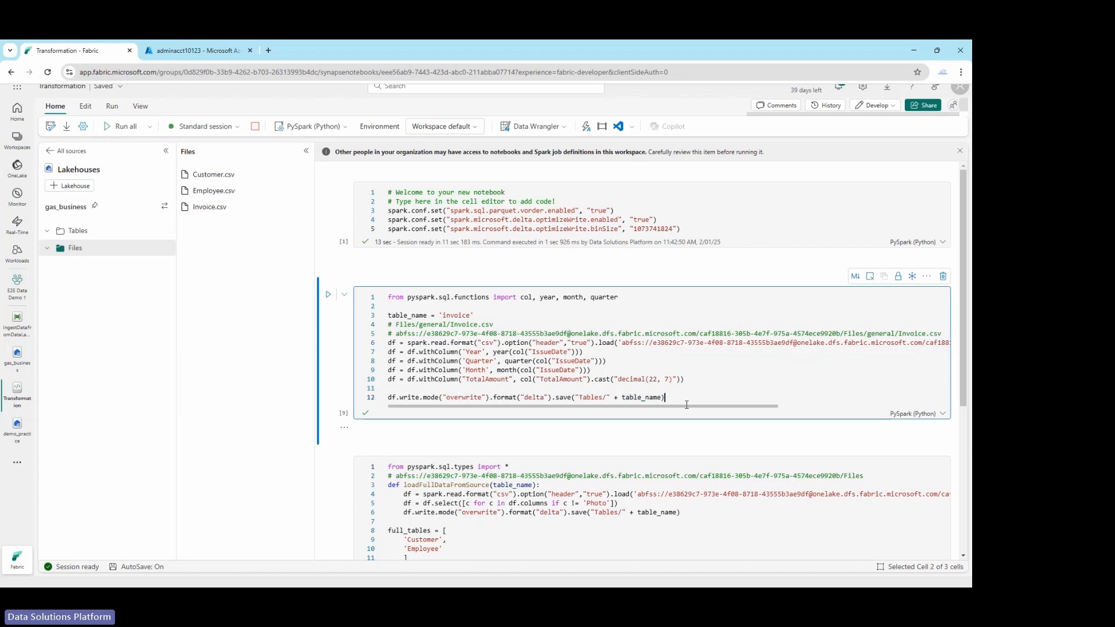
left_click_drag(695, 410, 895, 390)
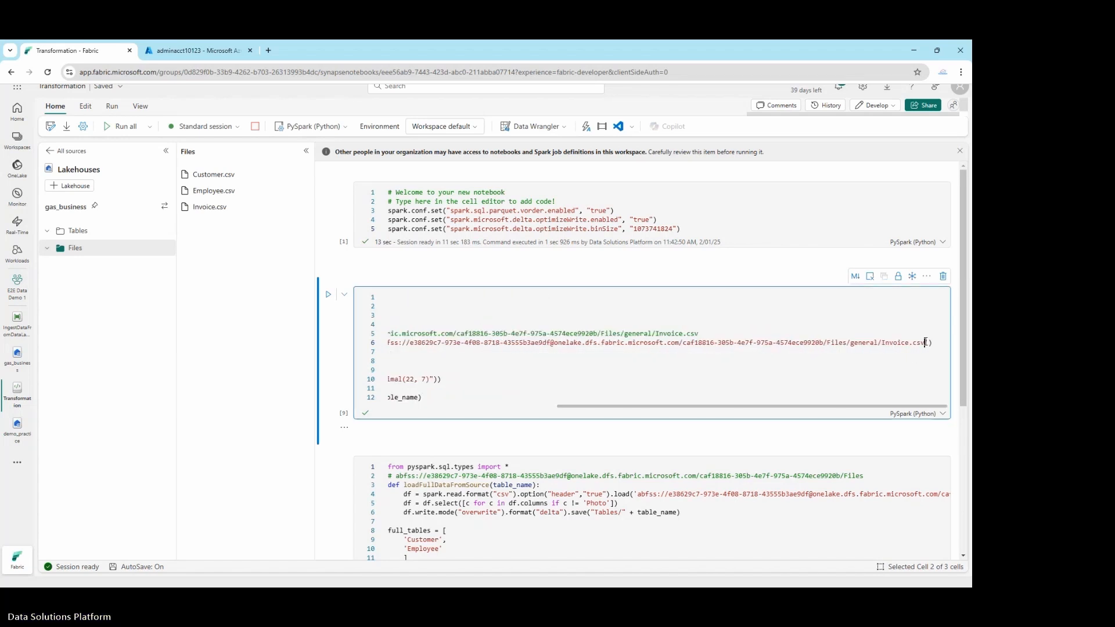
left_click_drag(923, 343, 623, 347)
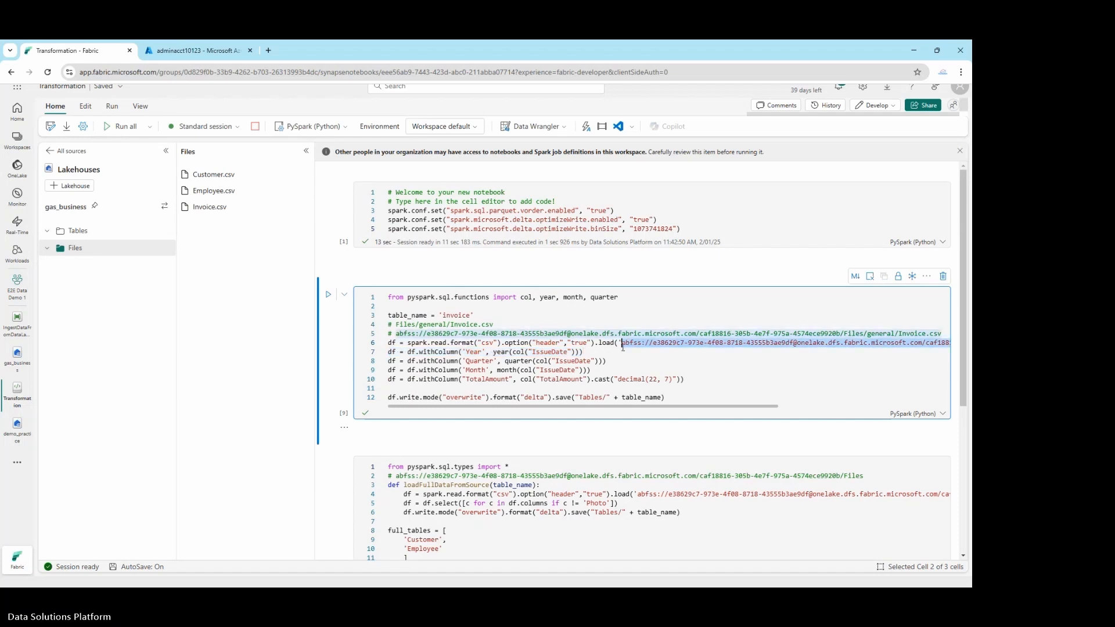
key("ctrl+v")
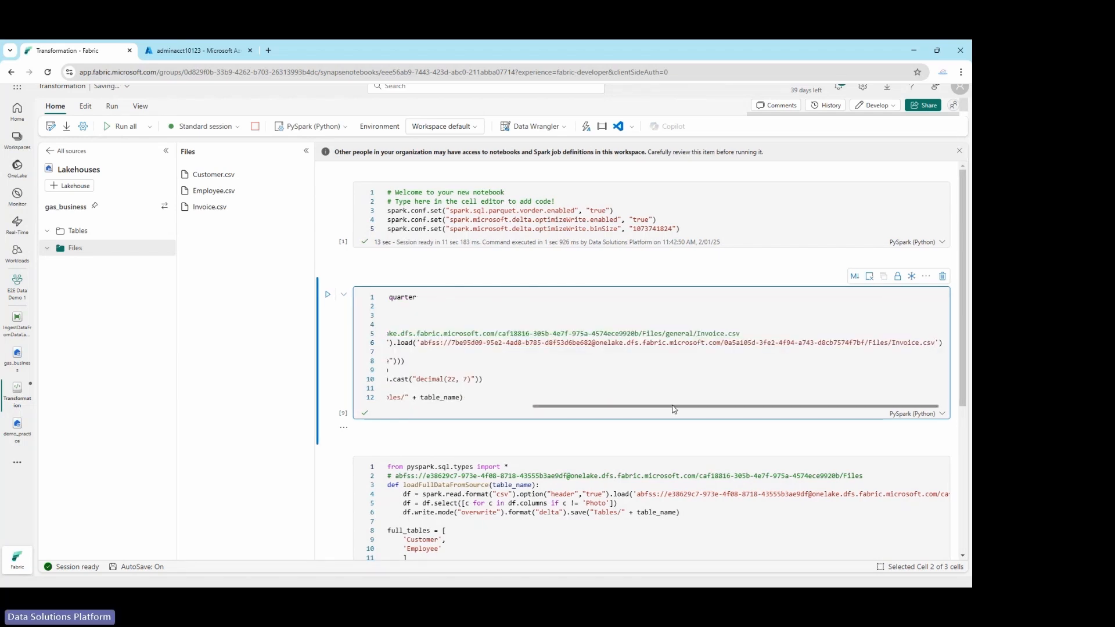
Run the second cell to write the invoice data as a delta table with Year, Quarter and Month columns.
left_click_drag(673, 409, 528, 408)
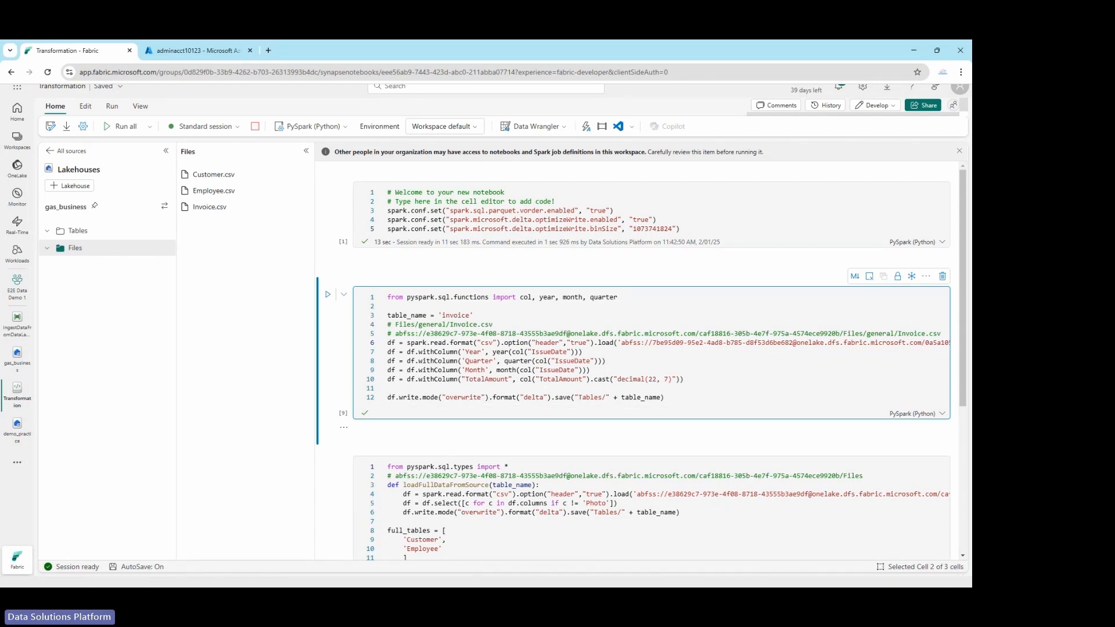
left_click(703, 400)
left_click(892, 177)
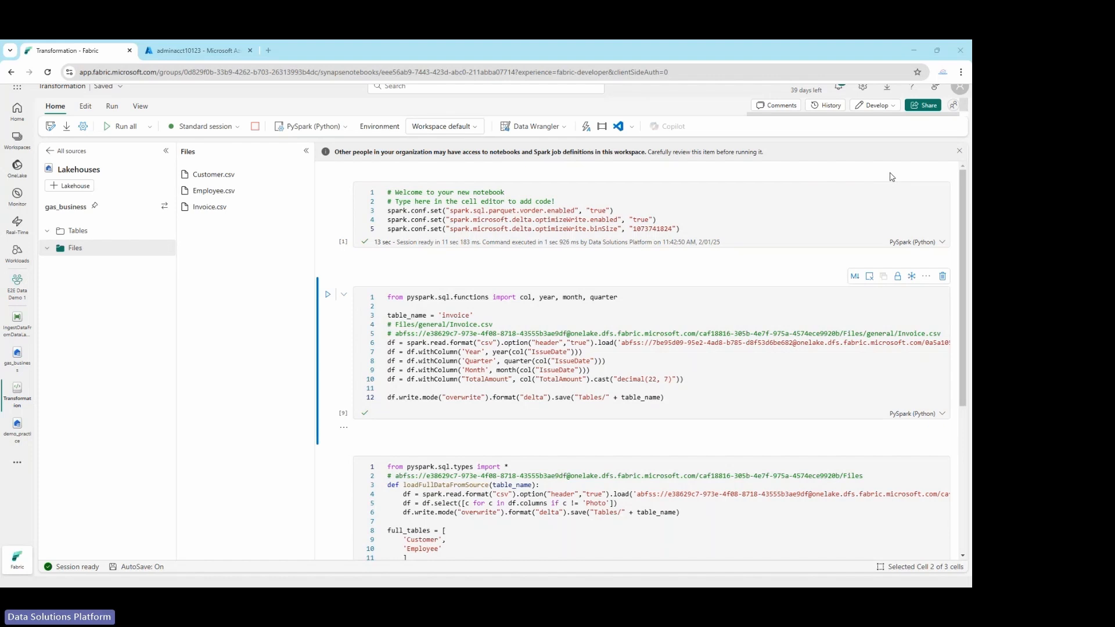
left_click(703, 402)
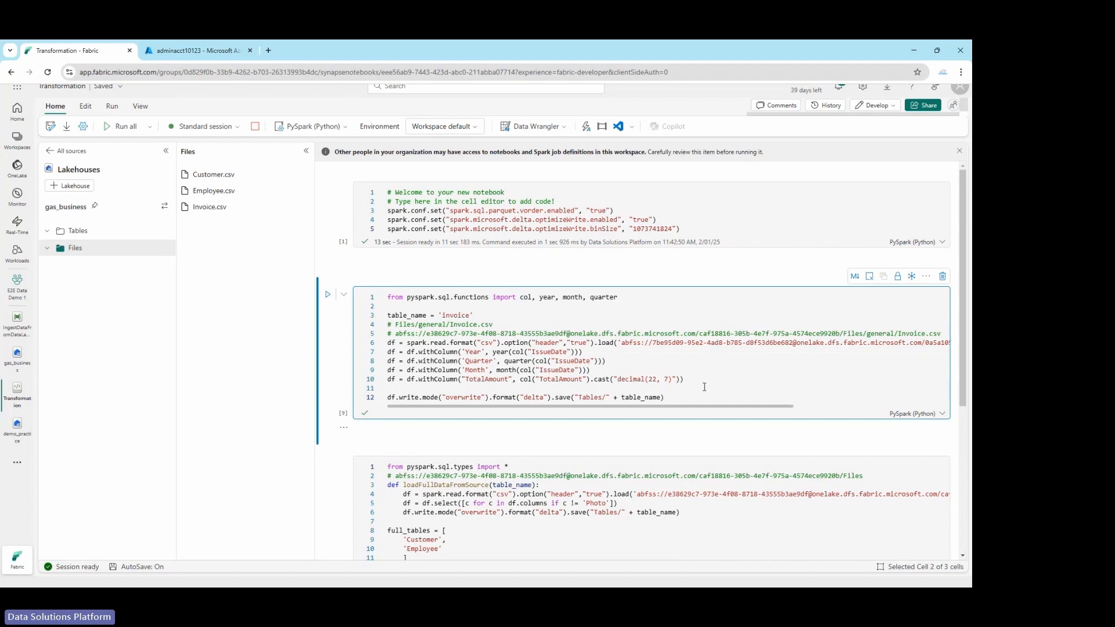
key("ctrl+Return")
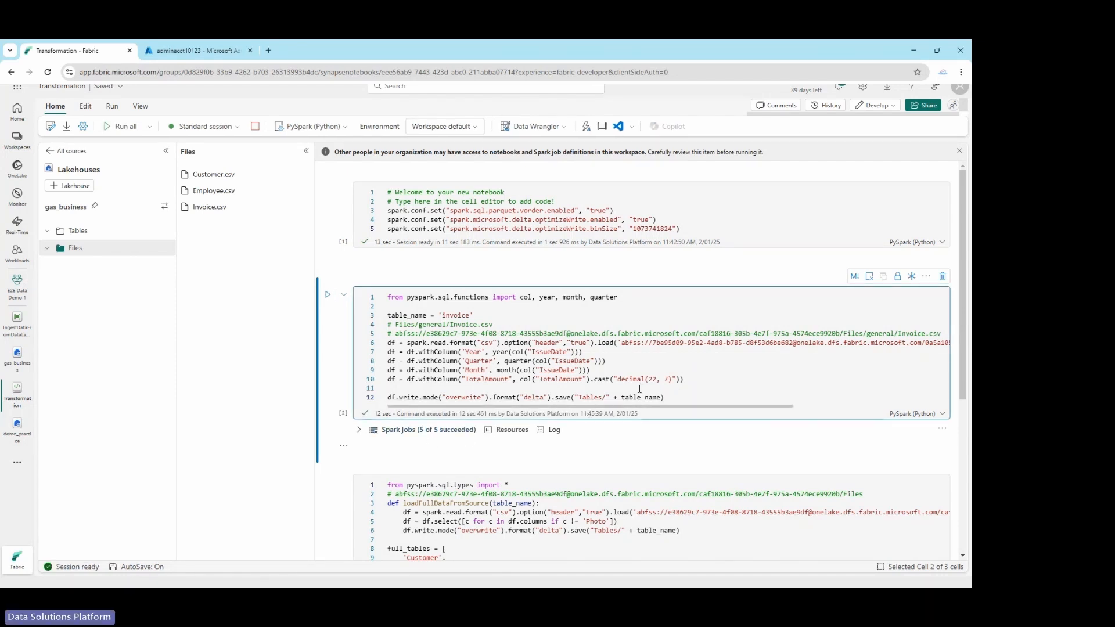
Refresh the Tables folder of the gas_business lakehouse and inspect the columns of the invoice table.
left_click(723, 395)
left_click(48, 231)
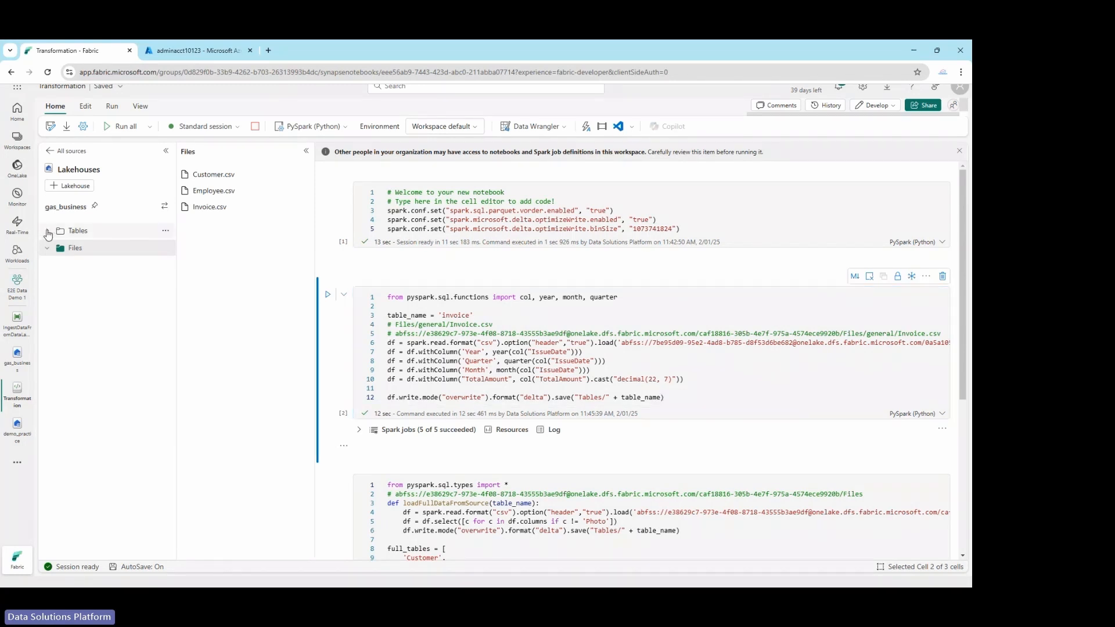
left_click(164, 235)
left_click(178, 246)
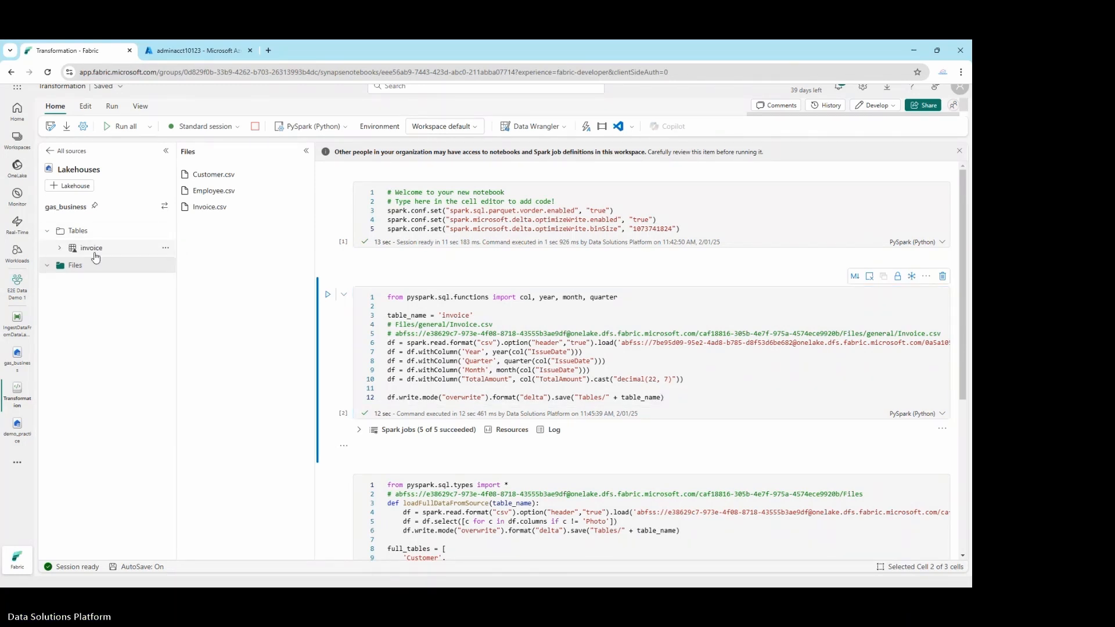
left_click(59, 248)
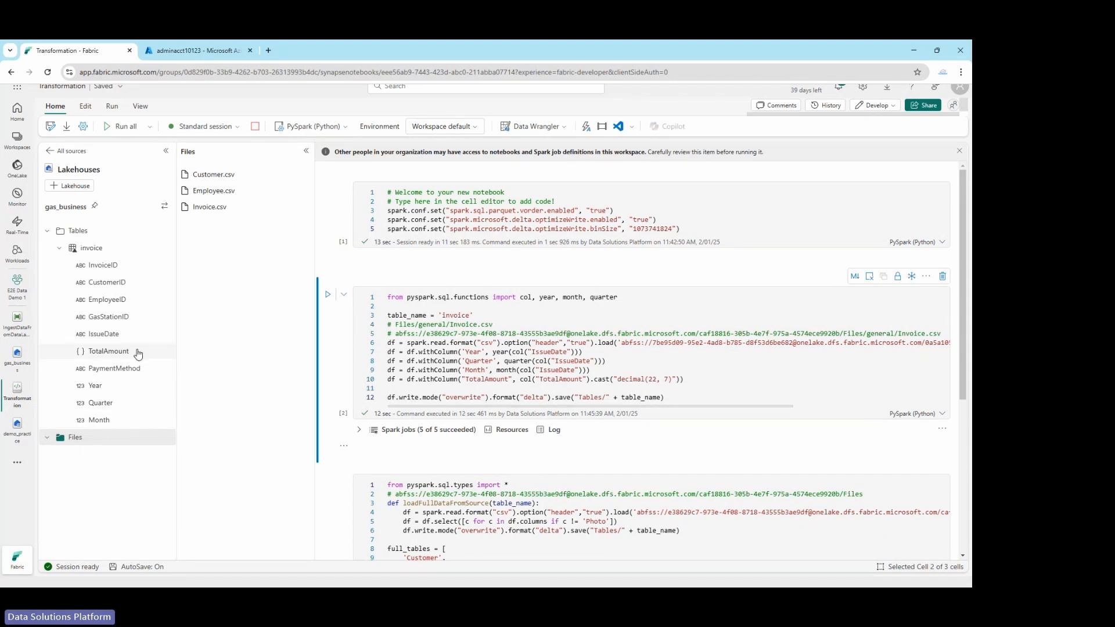
left_click(60, 249)
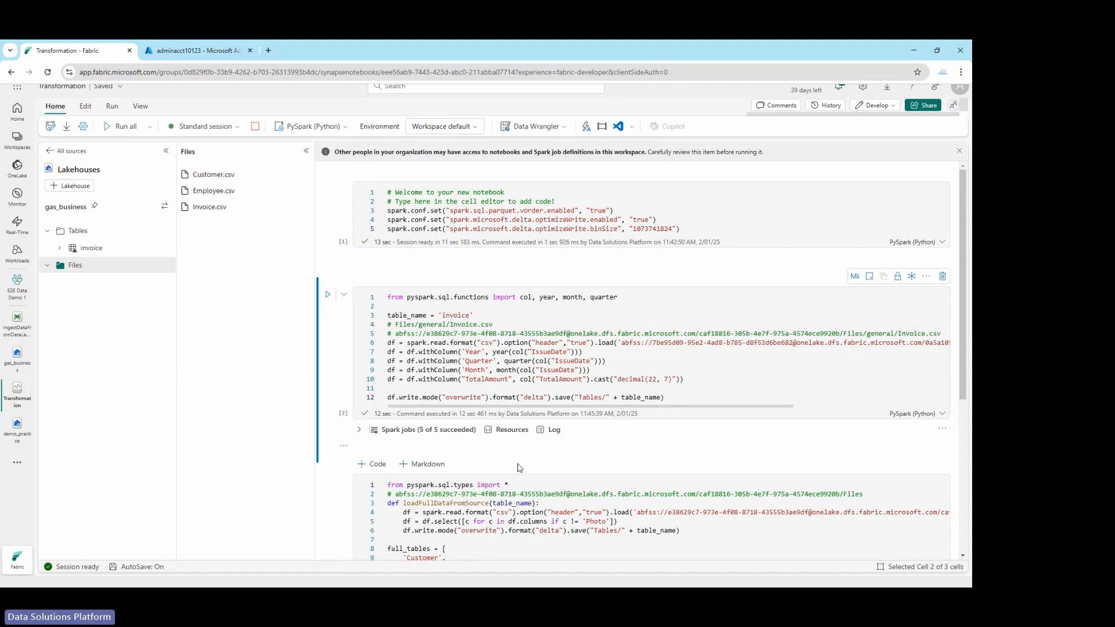
Review the third cell's loadFullDataFromSource function, checking its table_name parameter, full load path, and the filter excluding the Photo column.
scroll(549, 403, "down", 3)
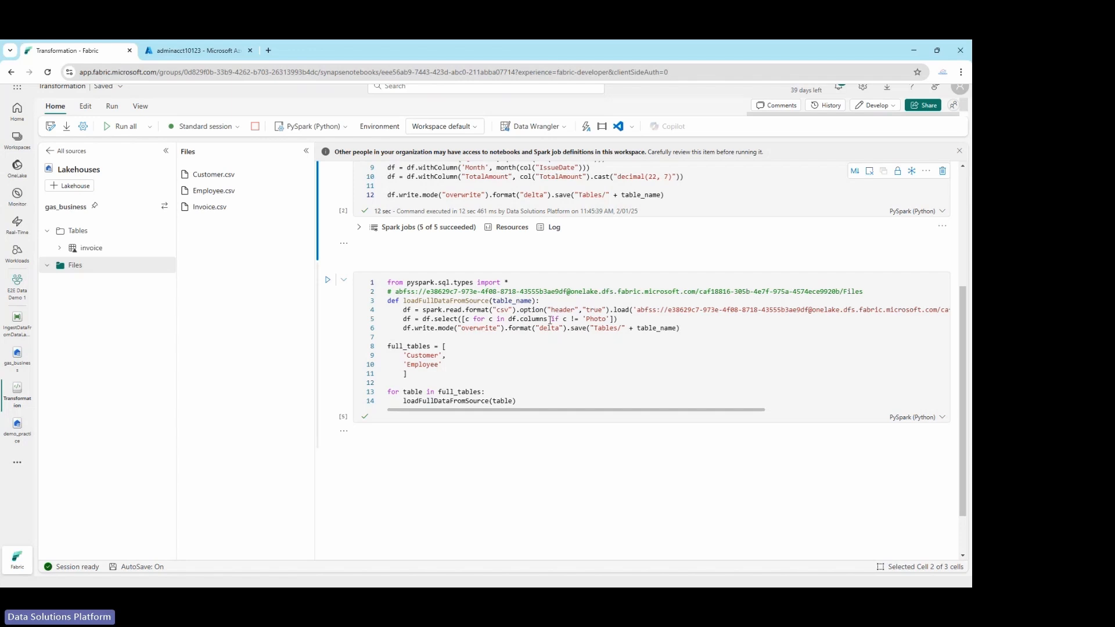
left_click(520, 281)
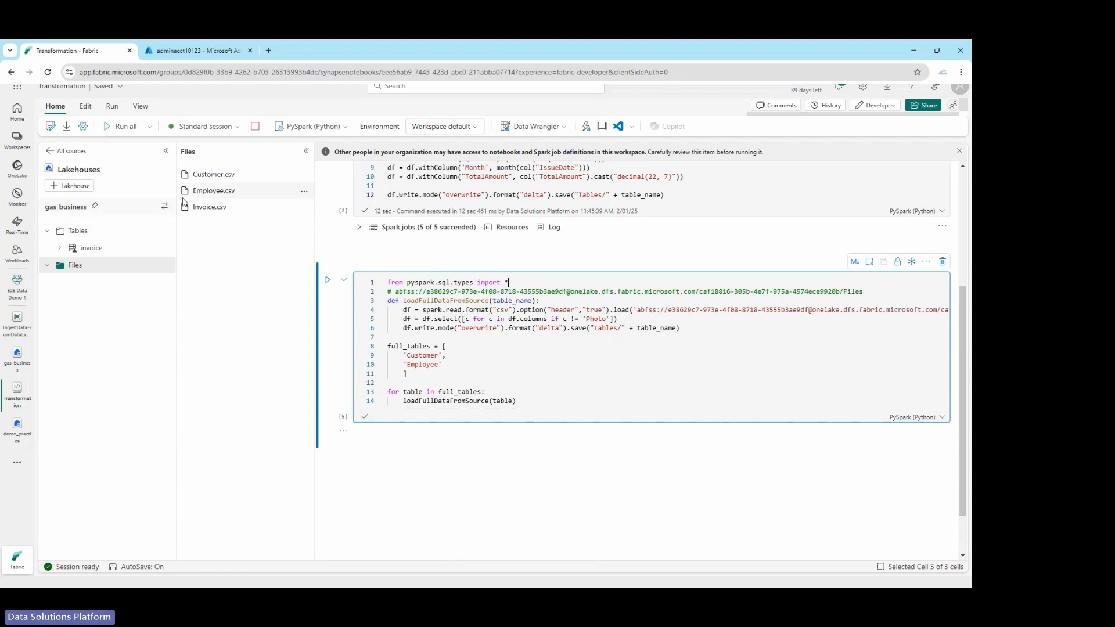
left_click_drag(213, 175, 218, 178)
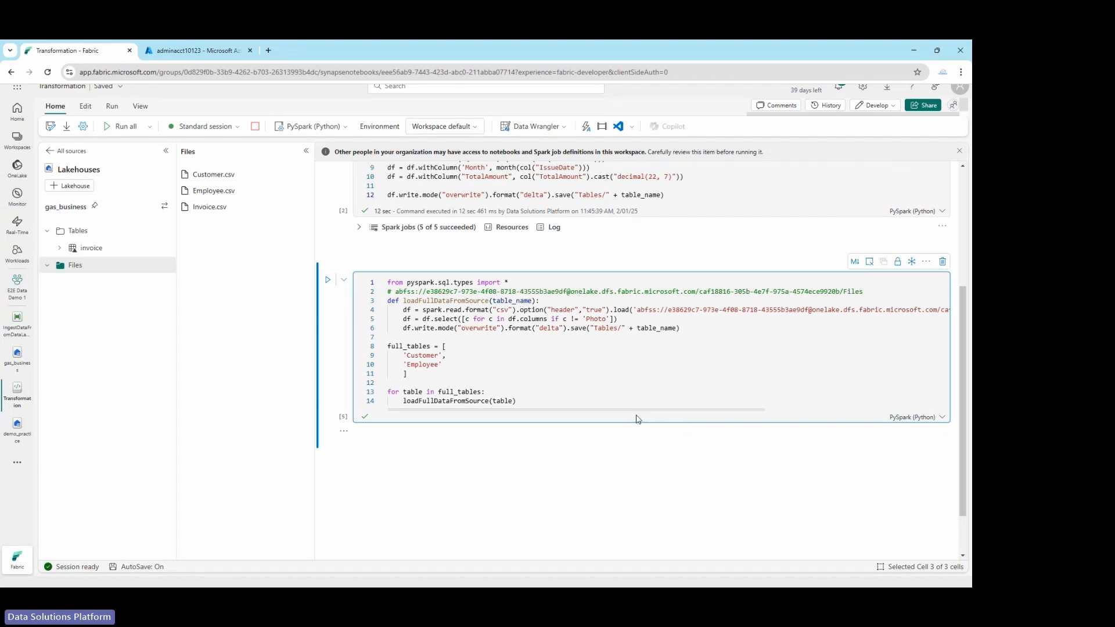
mouse_move(639, 410)
left_mouse_down()
mouse_move(811, 406)
mouse_move(629, 411)
left_mouse_up()
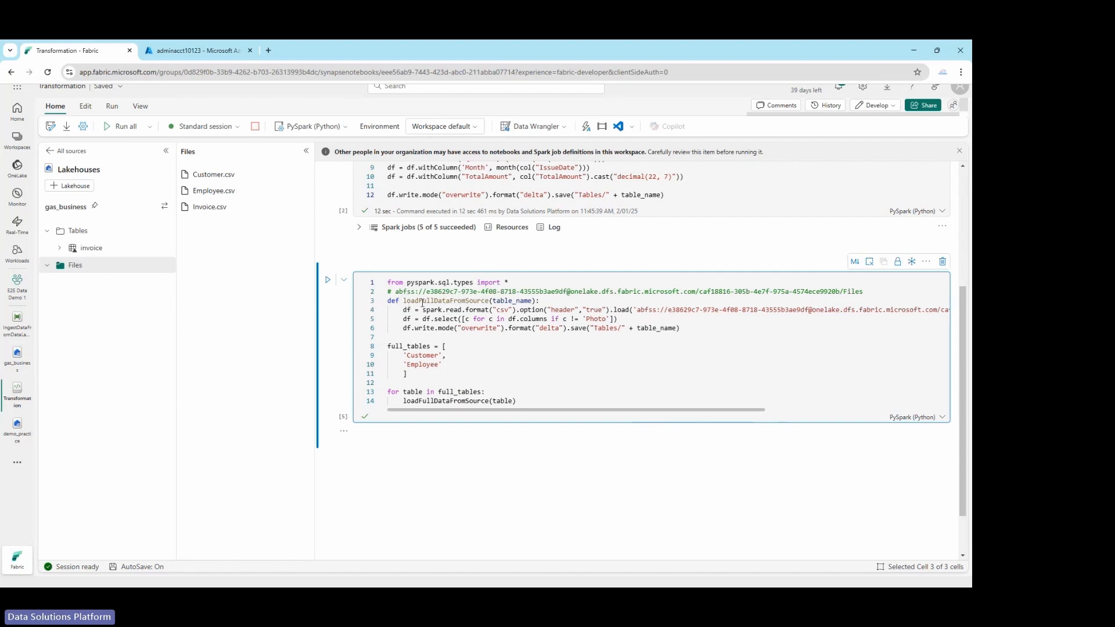
left_click(531, 301)
left_click_drag(531, 301, 493, 300)
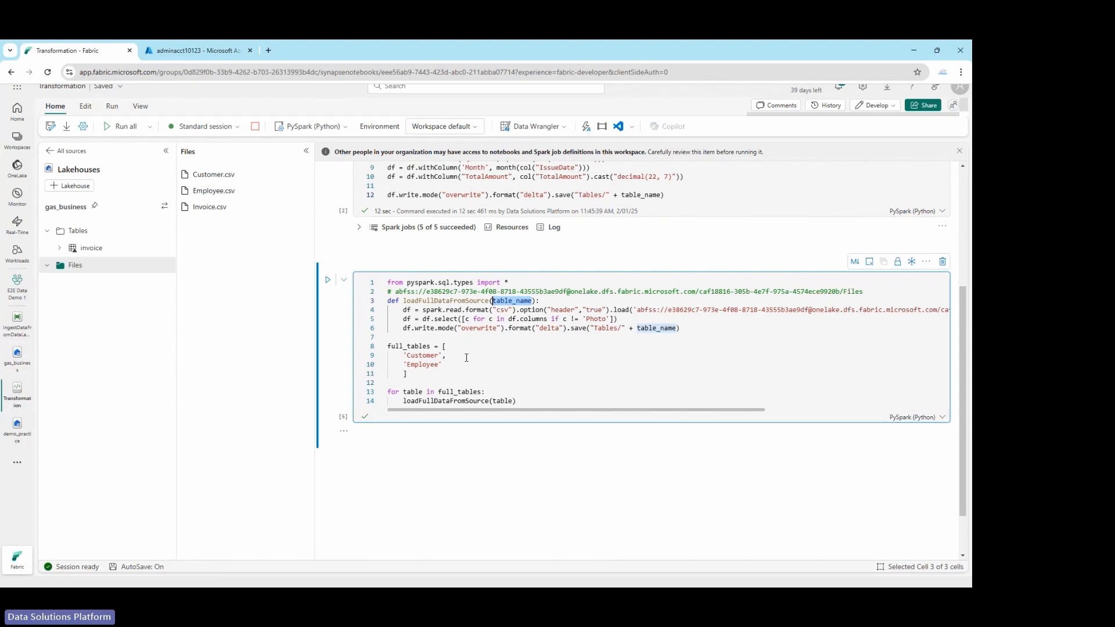
left_click(678, 193)
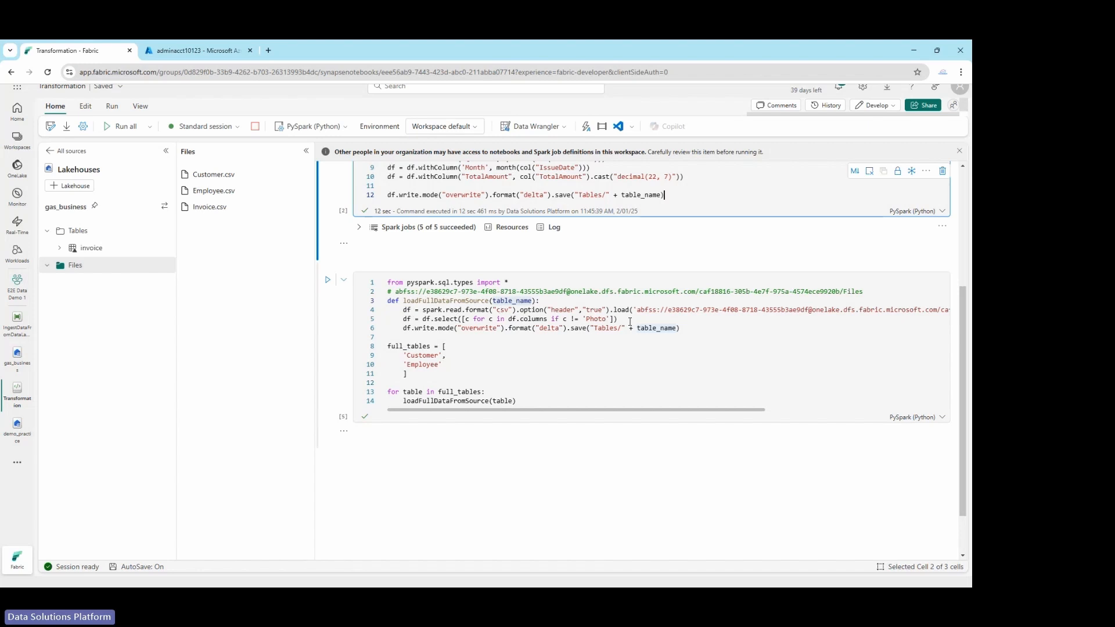
left_click(816, 418)
left_click_drag(660, 410, 904, 410)
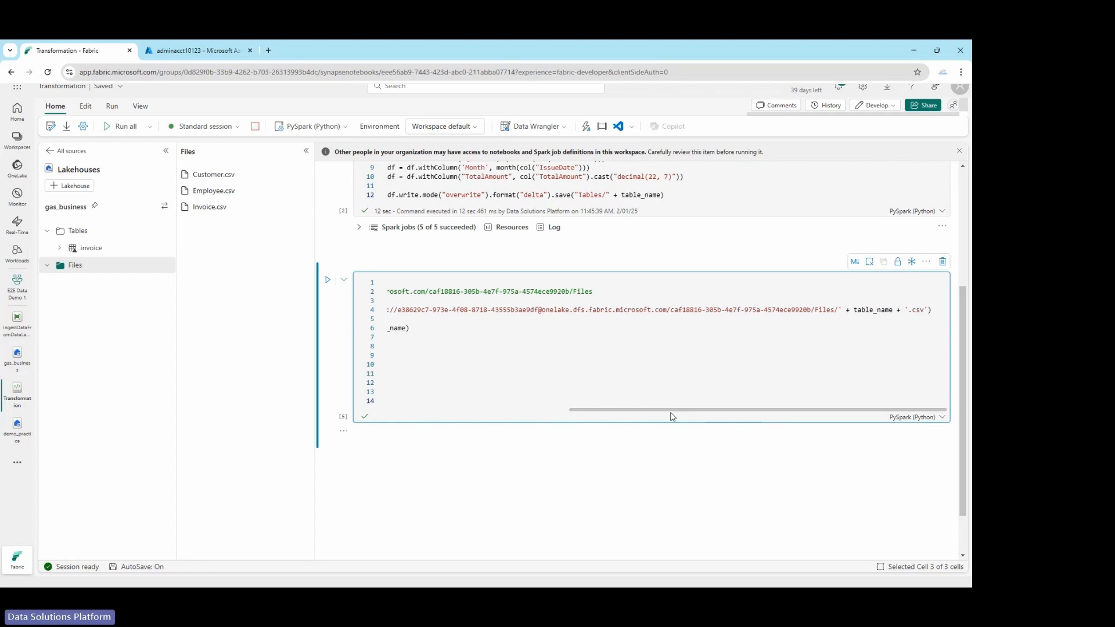
left_click_drag(674, 411, 494, 411)
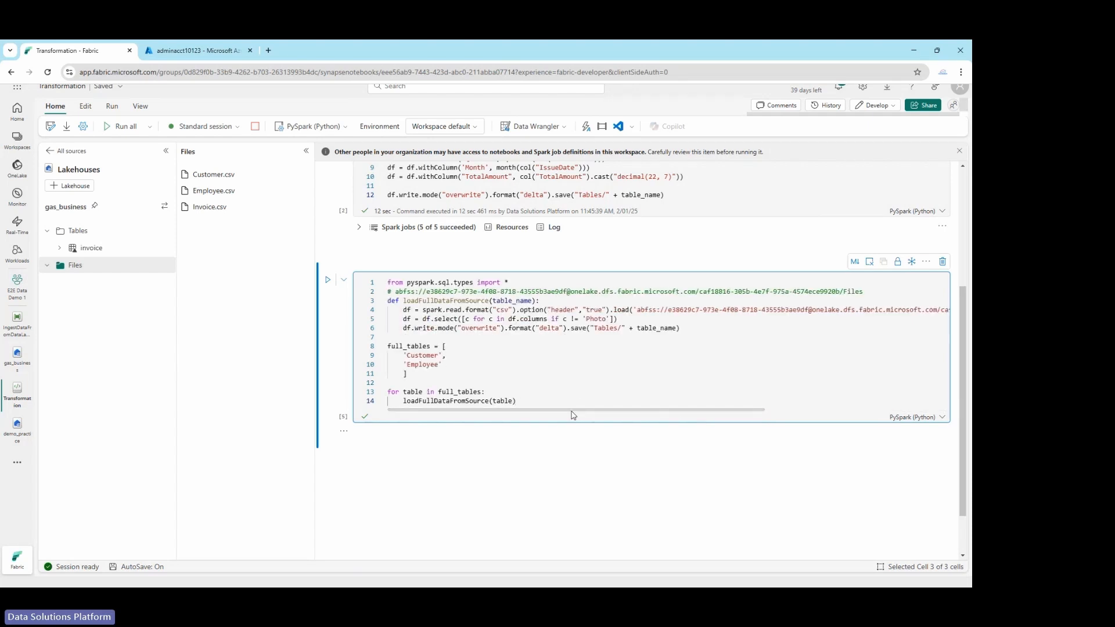
mouse_move(572, 411)
left_mouse_down()
mouse_move(622, 413)
mouse_move(551, 410)
left_mouse_up()
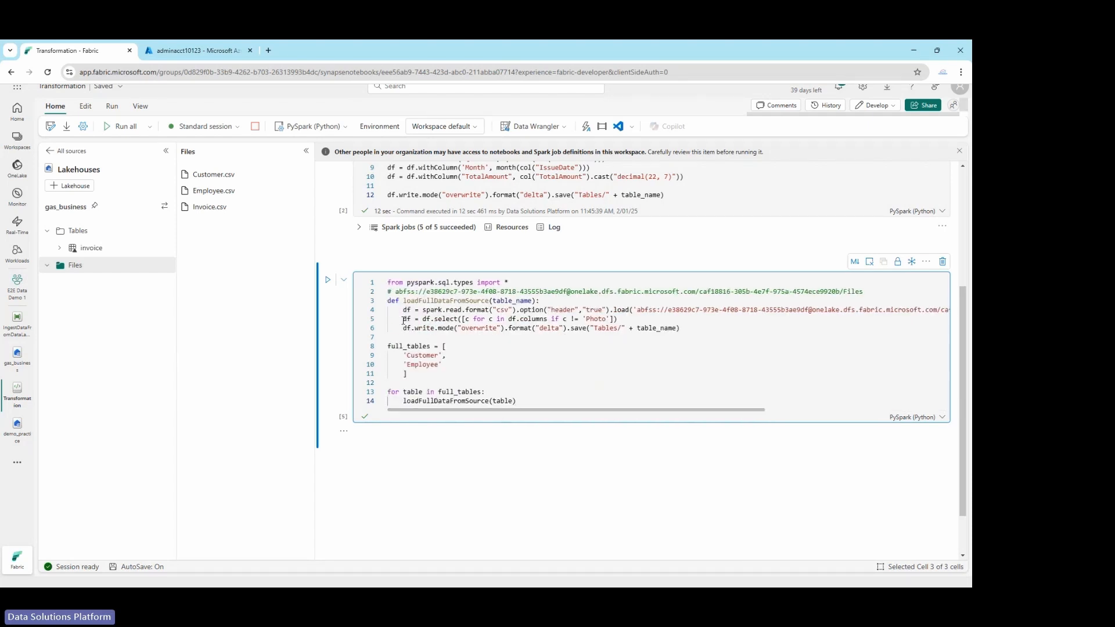
left_click(620, 320)
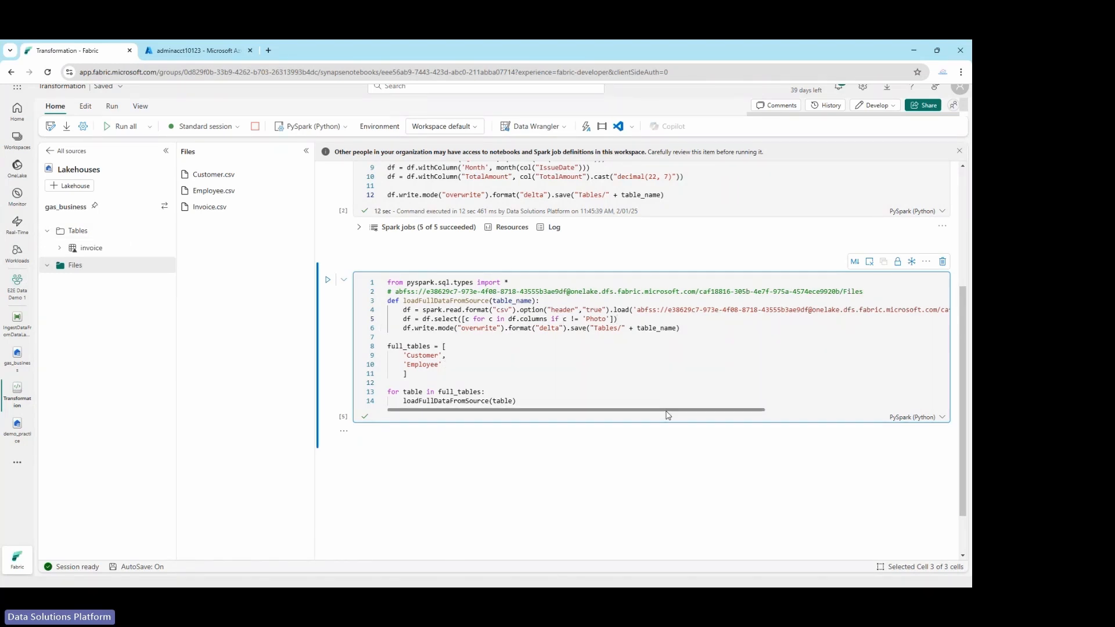
Replace the load path in the third cell with the ABFS path copied from Customer.csv in gas_business.
scroll(824, 377, "right", 5)
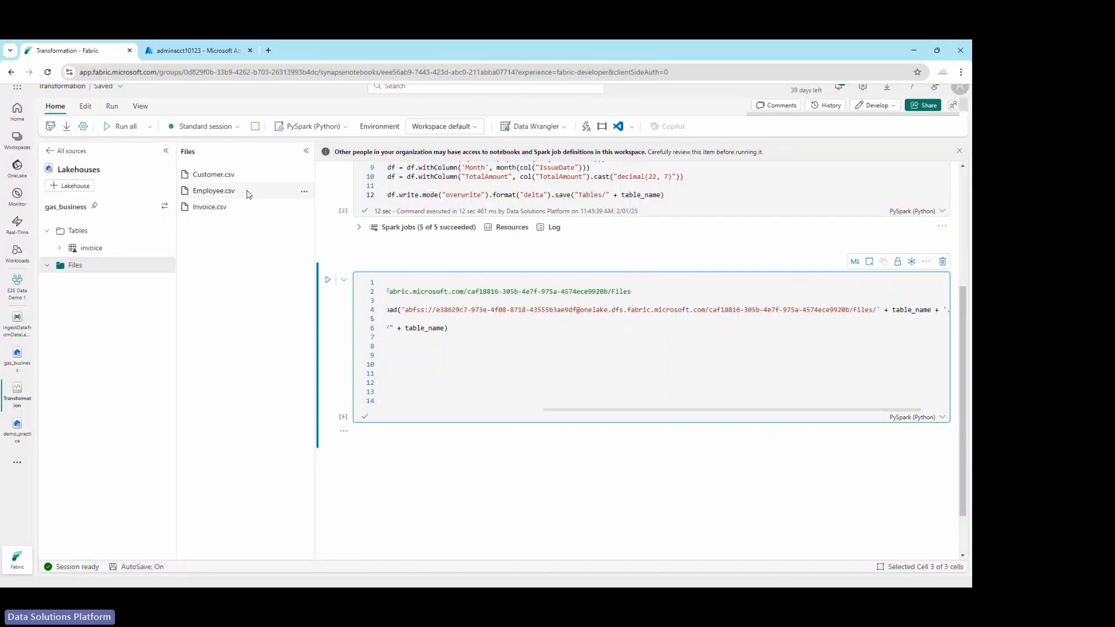
left_click(306, 176)
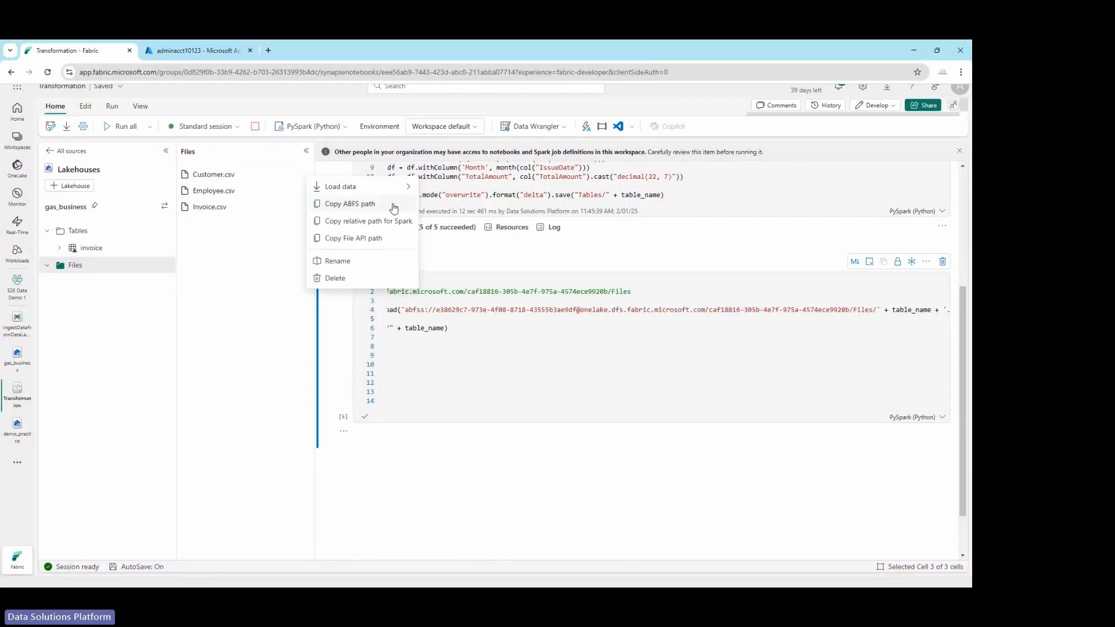
left_click(393, 205)
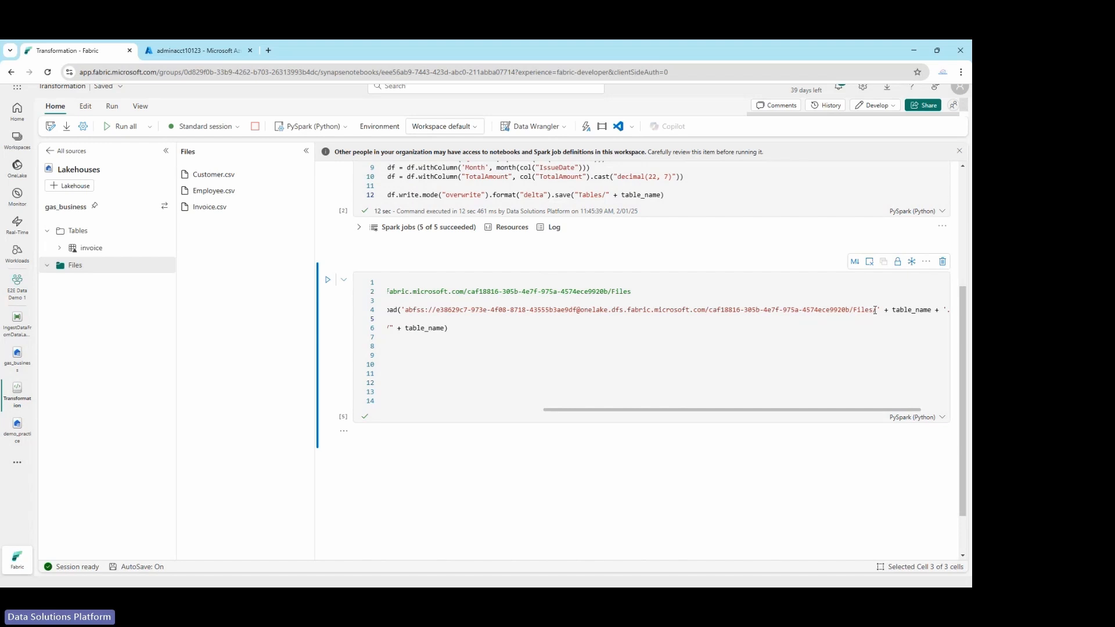
left_click_drag(875, 312, 500, 313)
left_click_drag(559, 410, 698, 412)
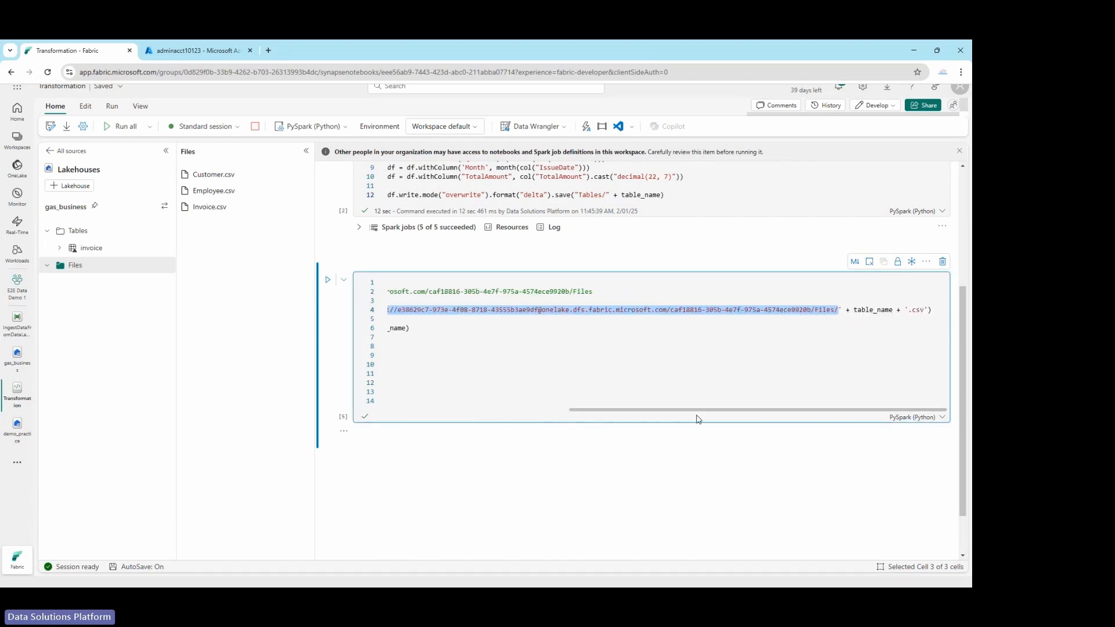
key("ctrl+v")
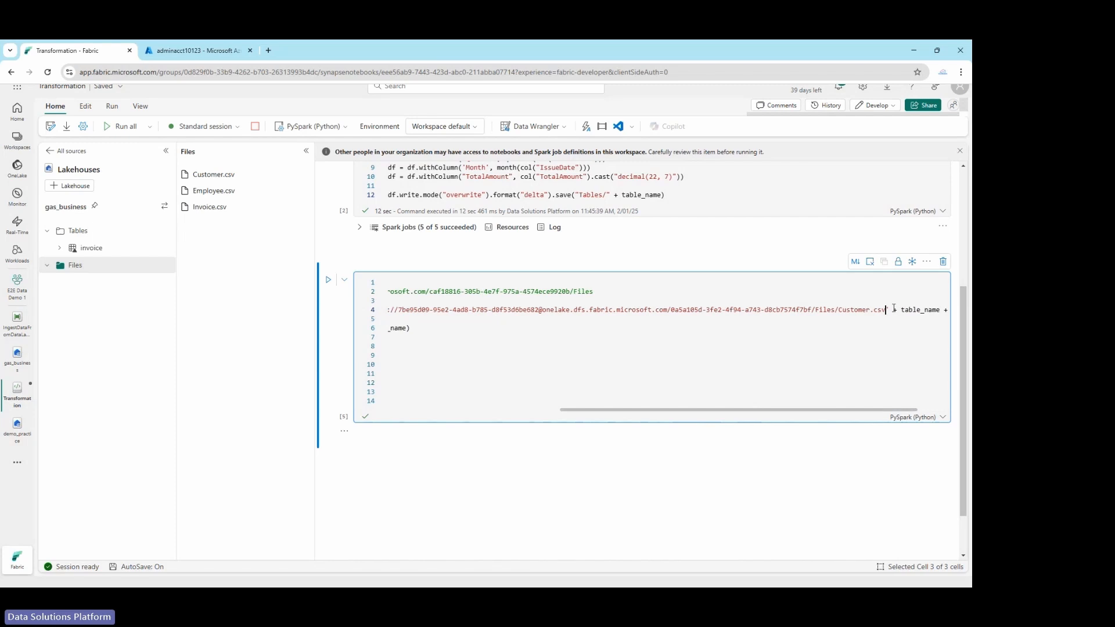
Remove Customer.csv from the end of the pasted path so it ends at Files/ before the table_name variable.
left_click_drag(887, 310, 842, 312)
key("shift+Down")
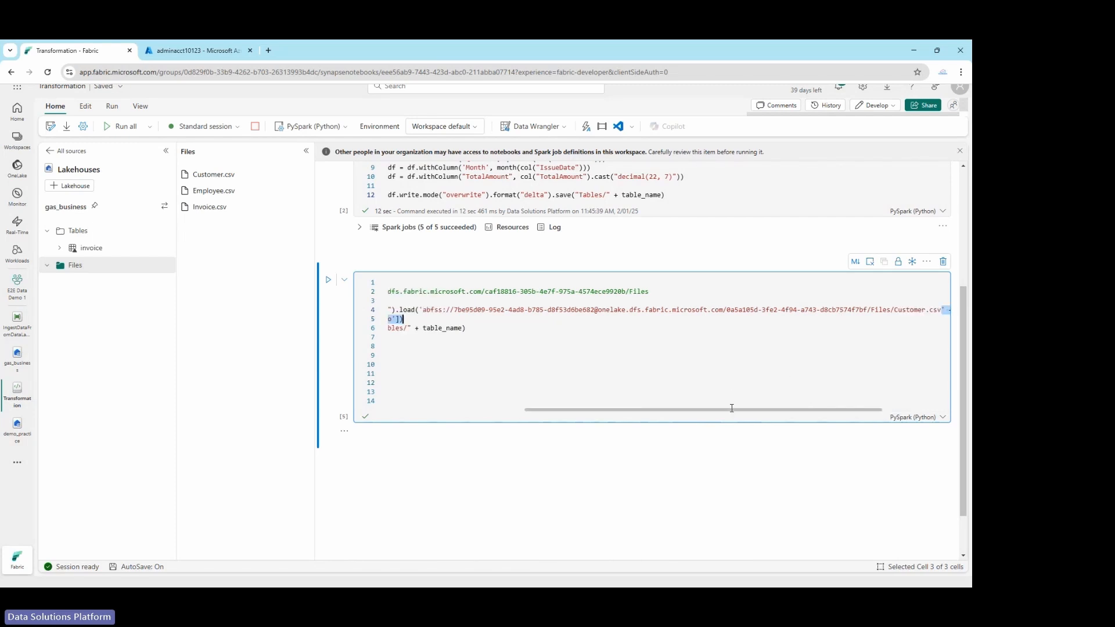
left_click_drag(737, 410, 813, 415)
left_click(840, 312)
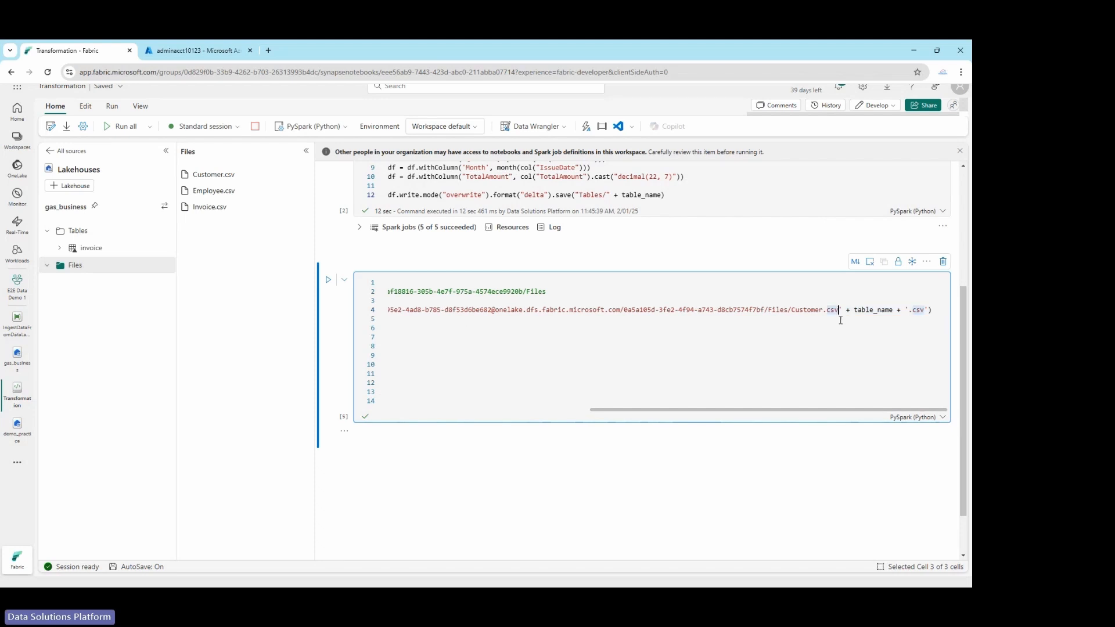
key("BackSpace")
key("BackSpace")
key("BackSpace")
key("BackSpace")
key("BackSpace")
key("BackSpace")
key("BackSpace")
key("BackSpace")
key("BackSpace")
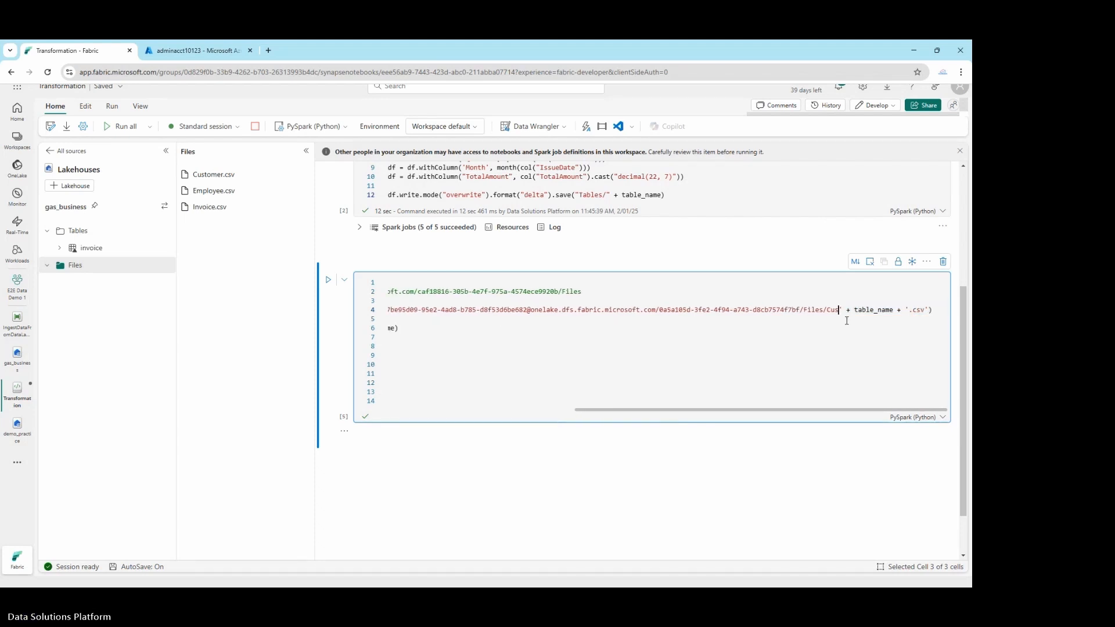
key("BackSpace")
key("BackSpace")
key("BackSpace")
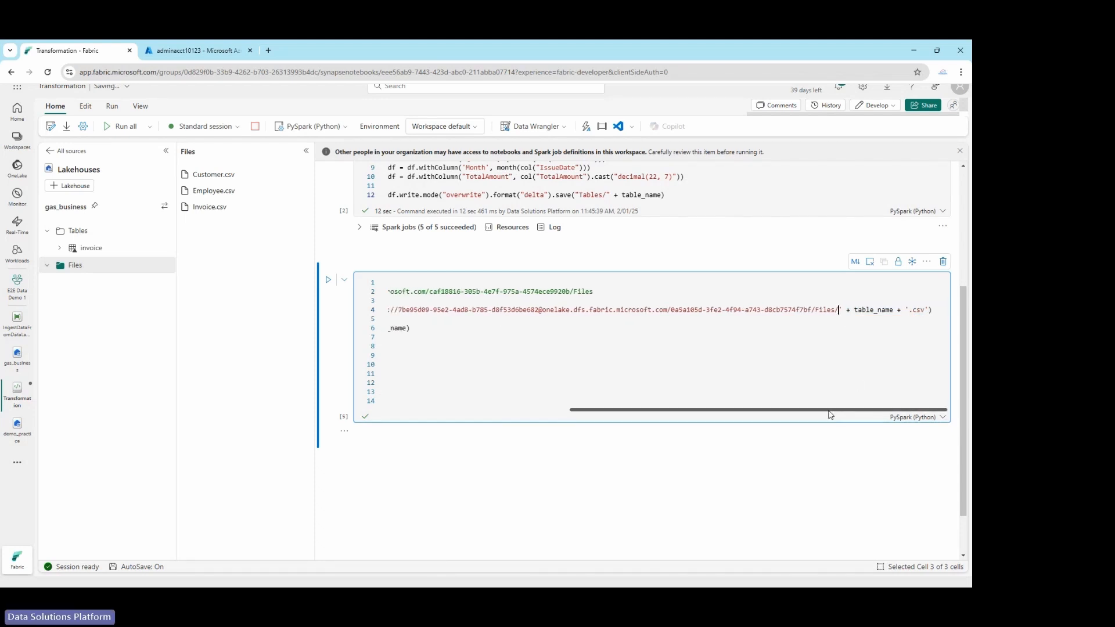
left_click_drag(831, 414, 593, 423)
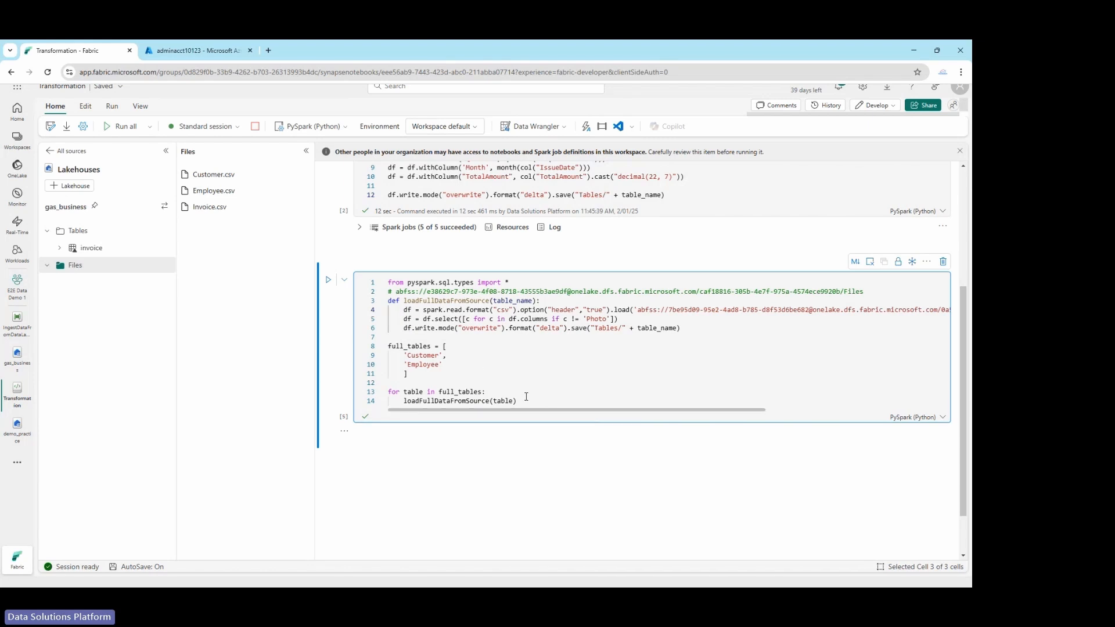
Run the third cell to write the Customer and Employee CSV files as delta tables.
left_click_drag(406, 355, 443, 356)
left_click(409, 355)
left_click(406, 355)
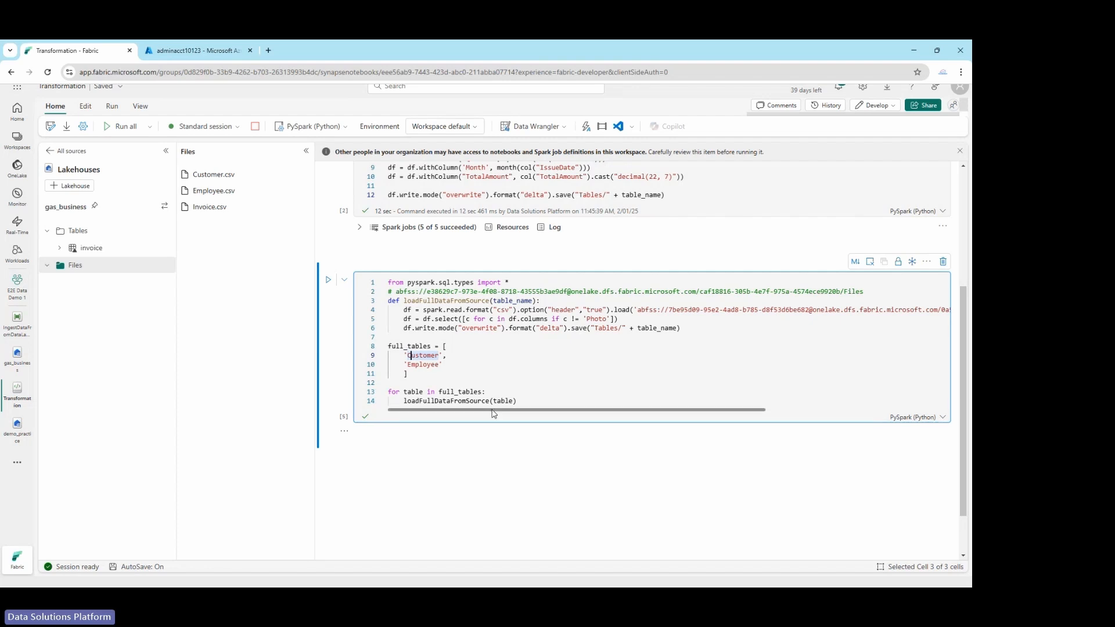
left_click(526, 400)
key("ctrl+Return")
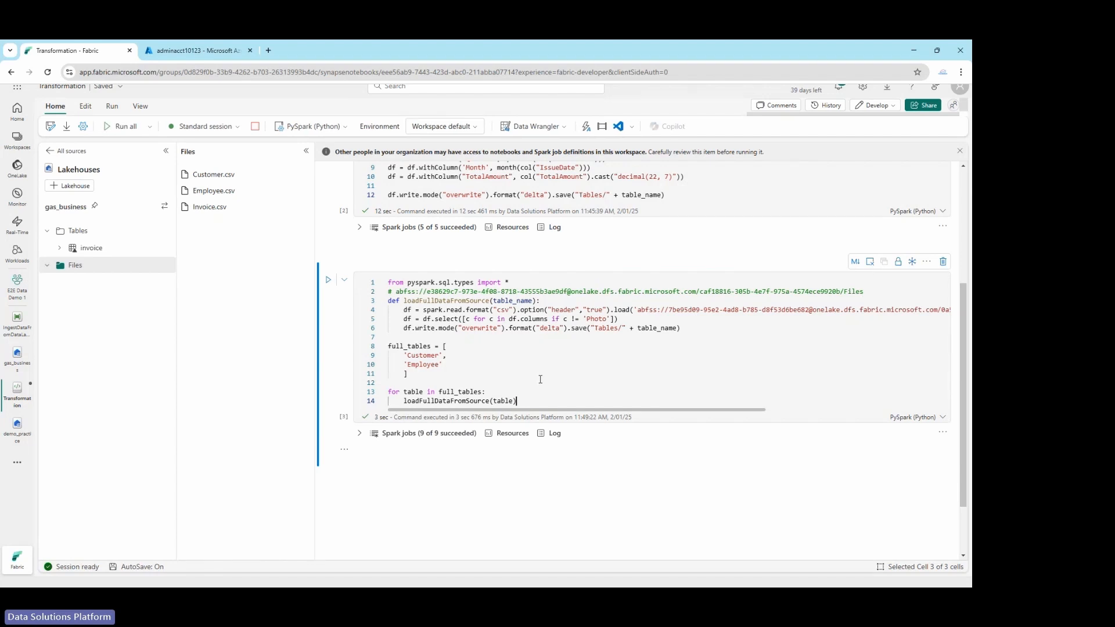
Examine the list of Spark jobs for the third cell's run, then collapse it.
left_click(357, 435)
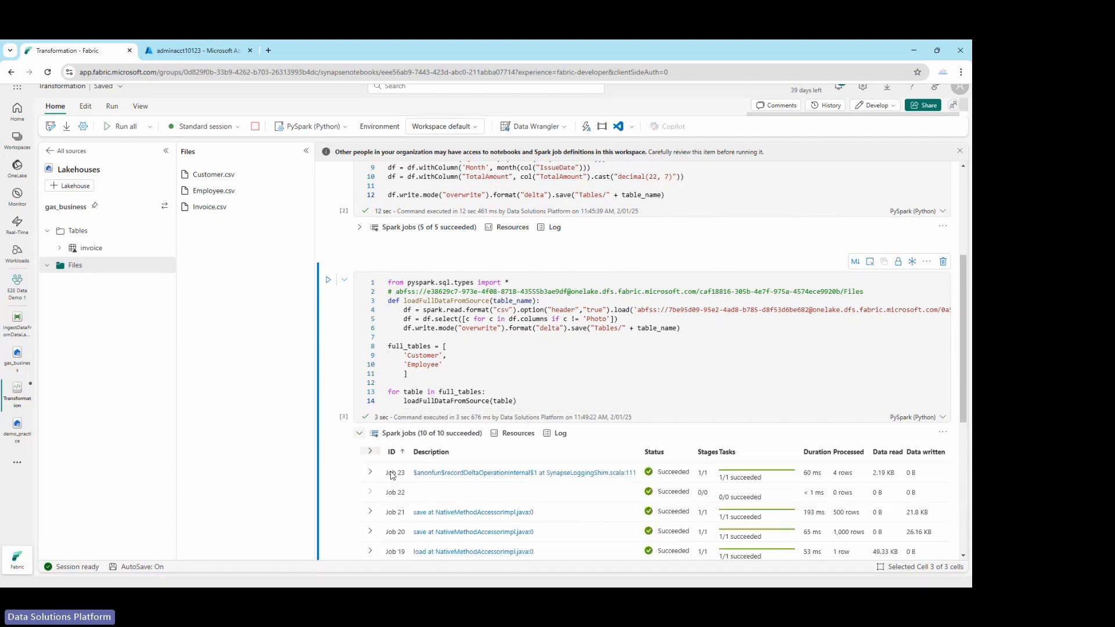
scroll(400, 482, "down", 3)
scroll(523, 409, "up", 3)
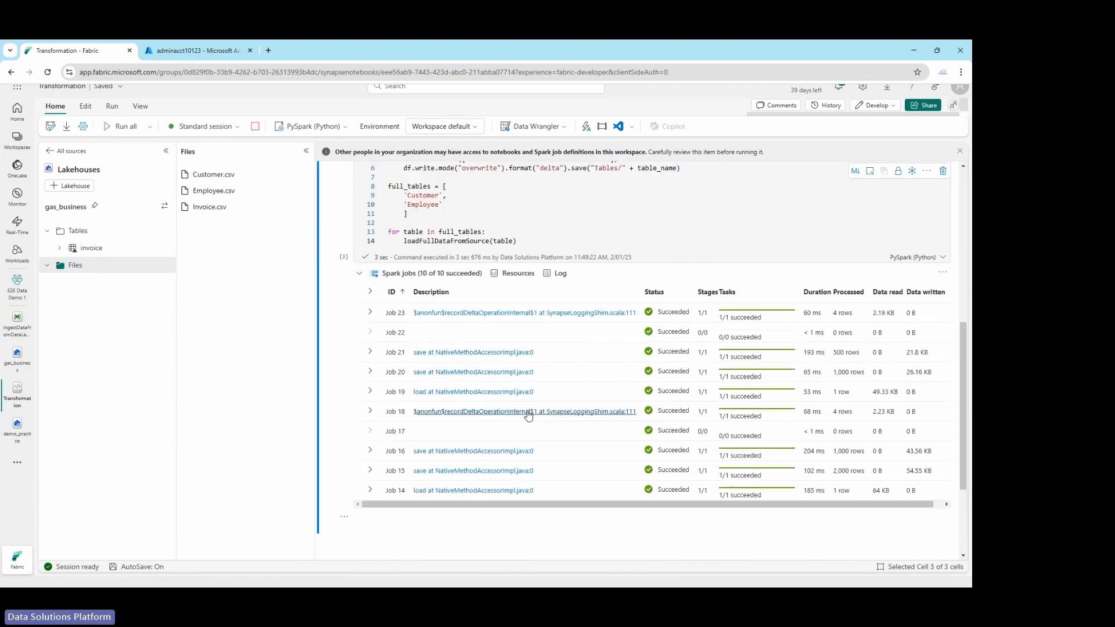
left_click(359, 385)
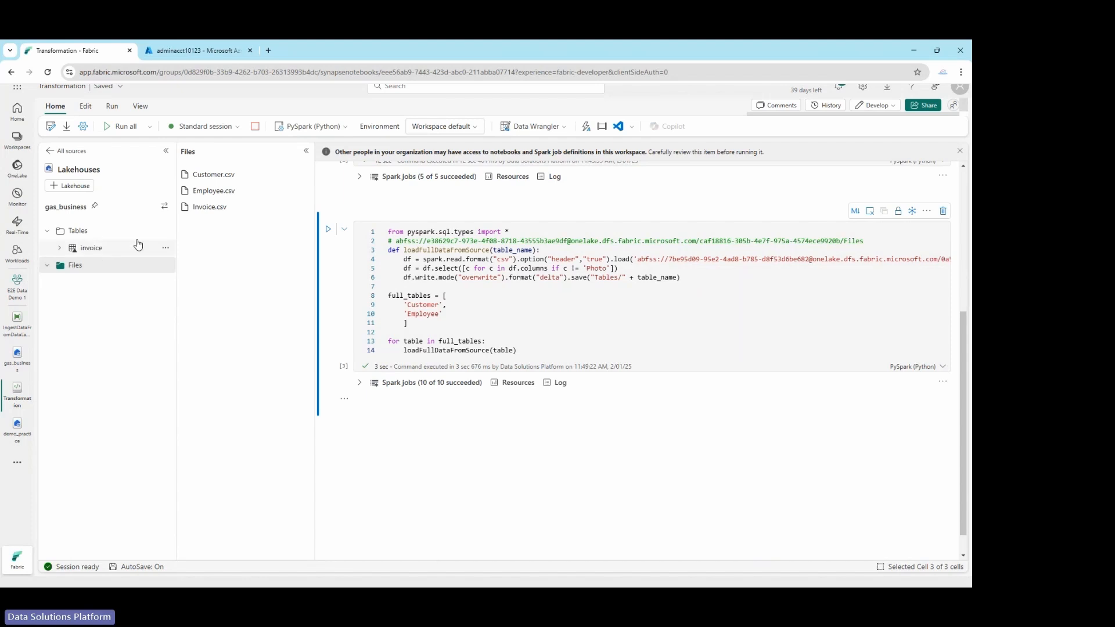
Refresh the Tables folder of gas_business to check for the Customer and Employee tables.
left_click(166, 232)
left_click(190, 247)
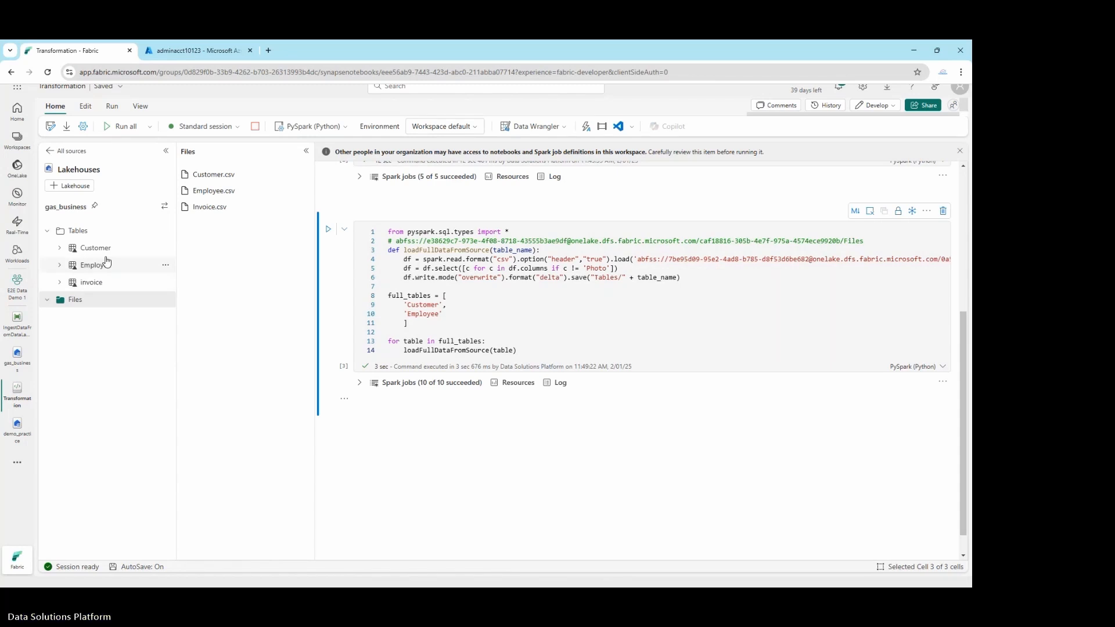
left_click(165, 248)
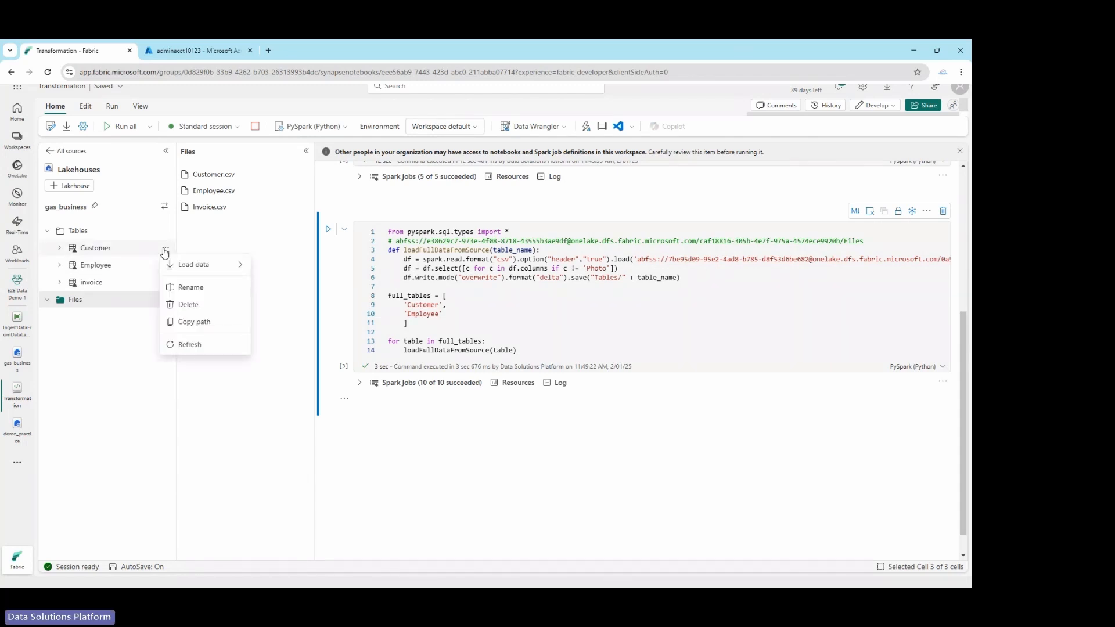
left_click(165, 253)
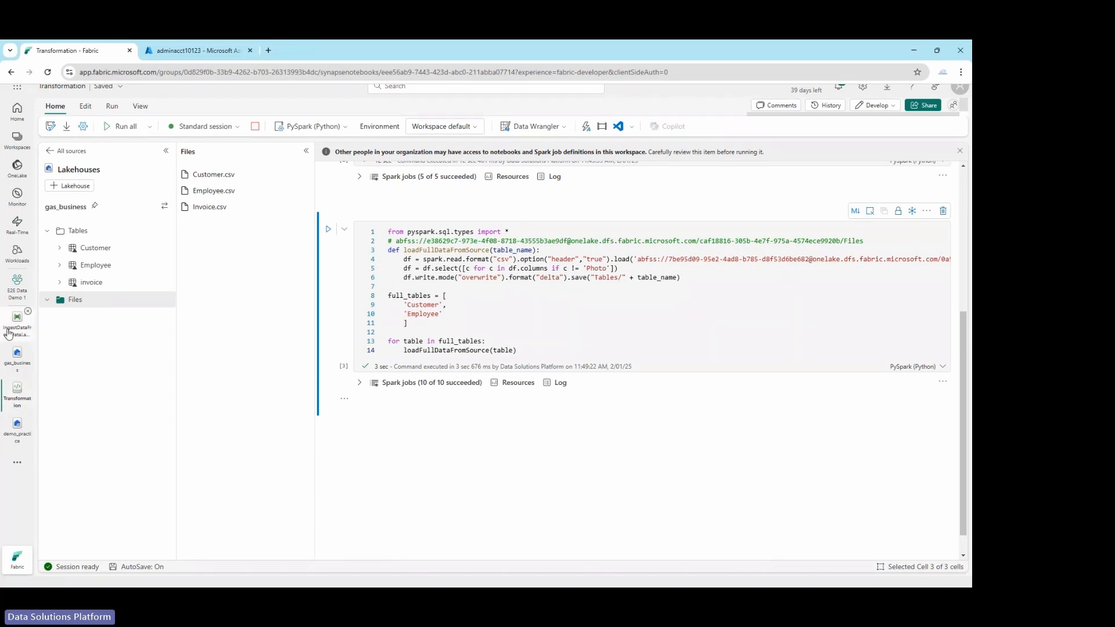
Return to the E2E Data Demo 1 workspace and open the SQL analytics endpoint of demo_practice.
left_click(14, 296)
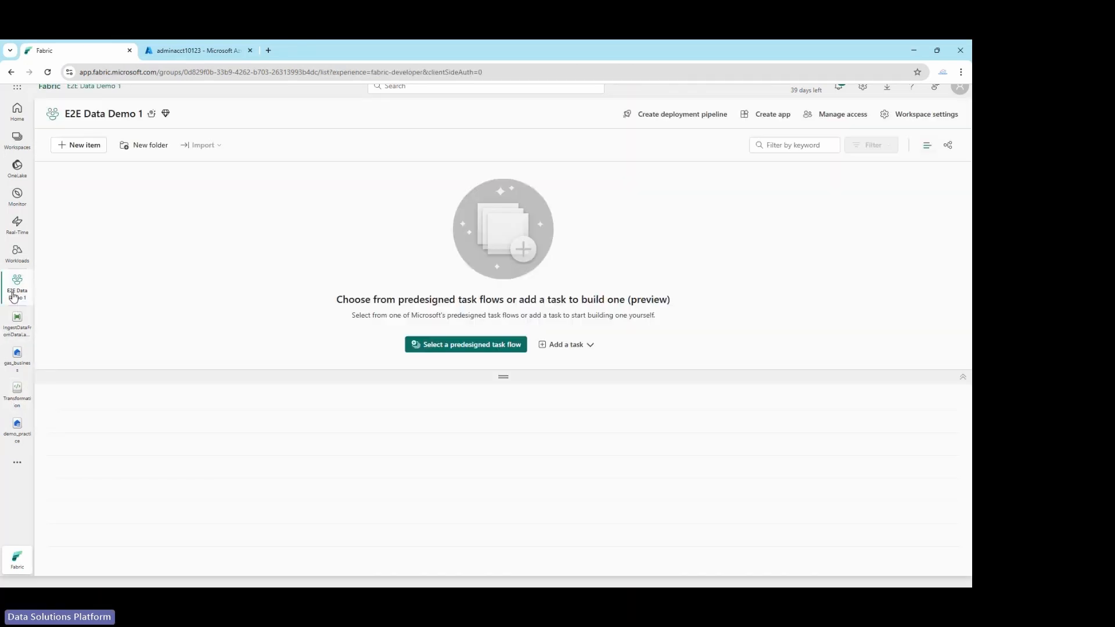
key("alt+Tab")
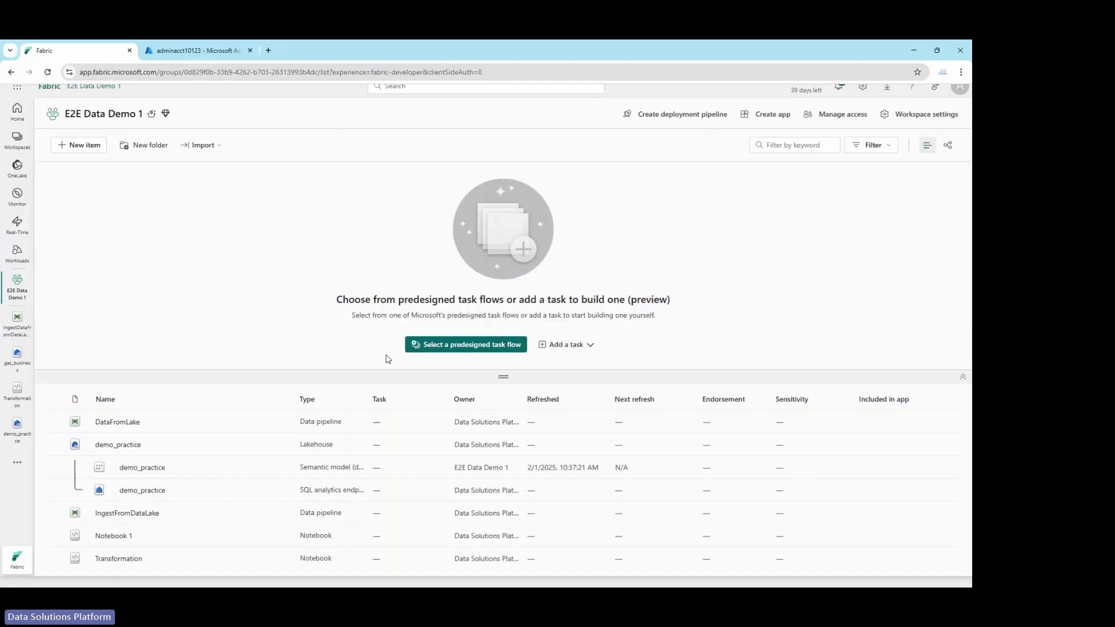
left_click(143, 491)
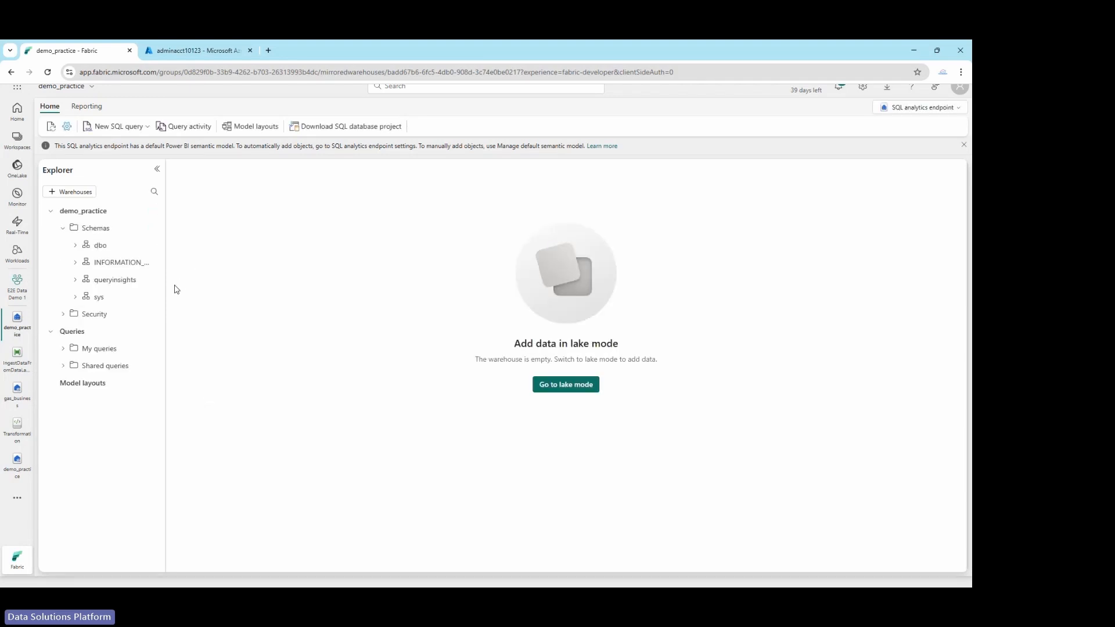
Expand the dbo schema of demo_practice and refresh its Tables folder to check for tables.
left_click_drag(167, 258, 198, 258)
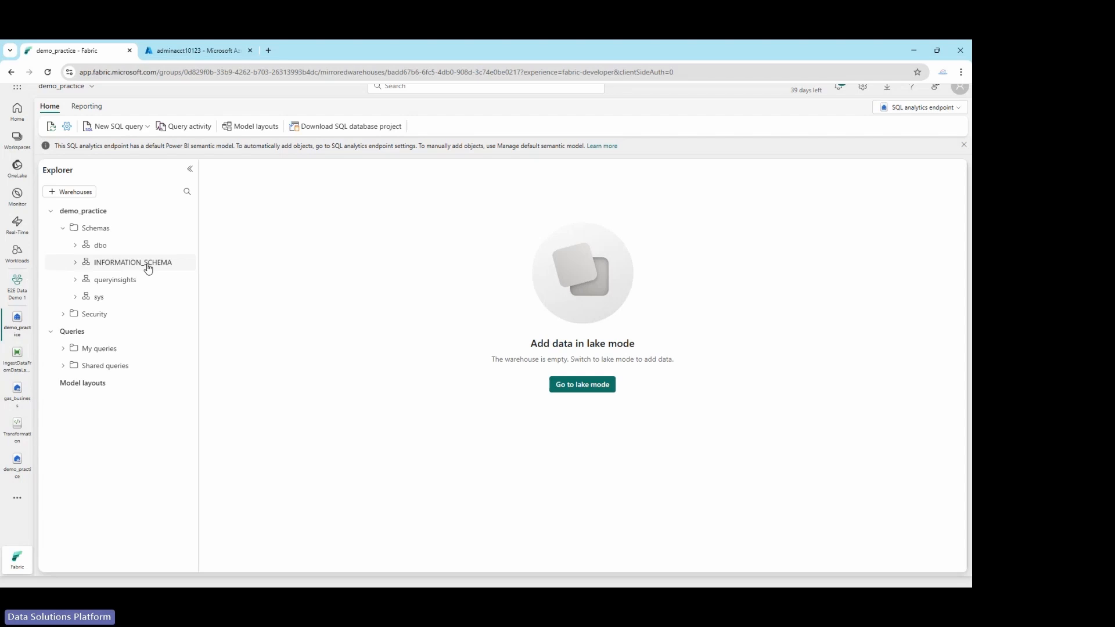
left_click(76, 246)
left_click(87, 262)
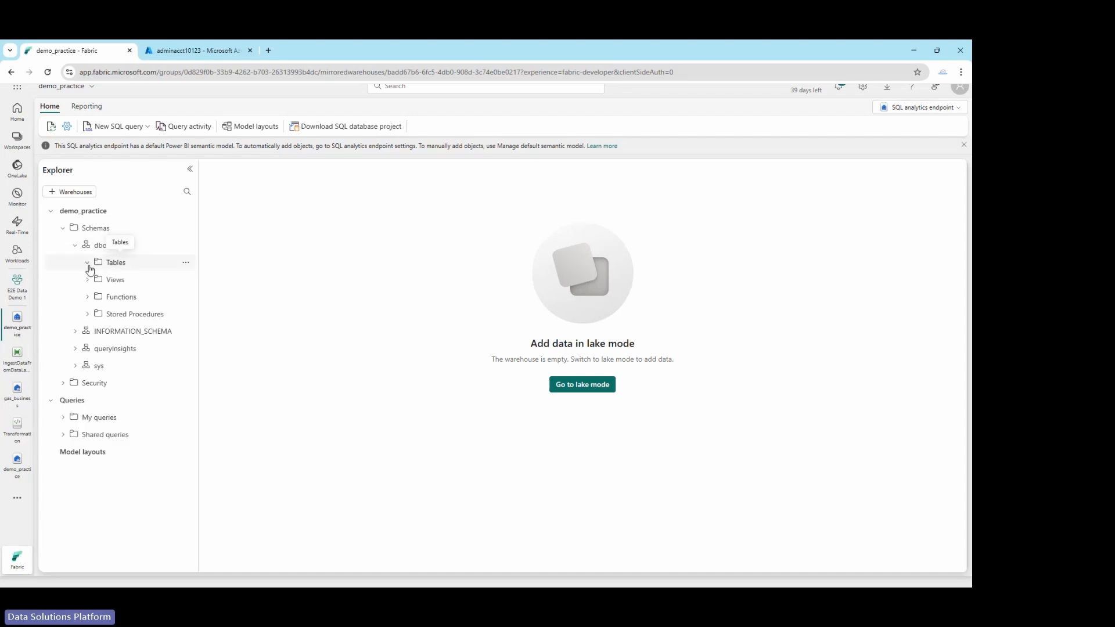
left_click(186, 262)
left_click(200, 281)
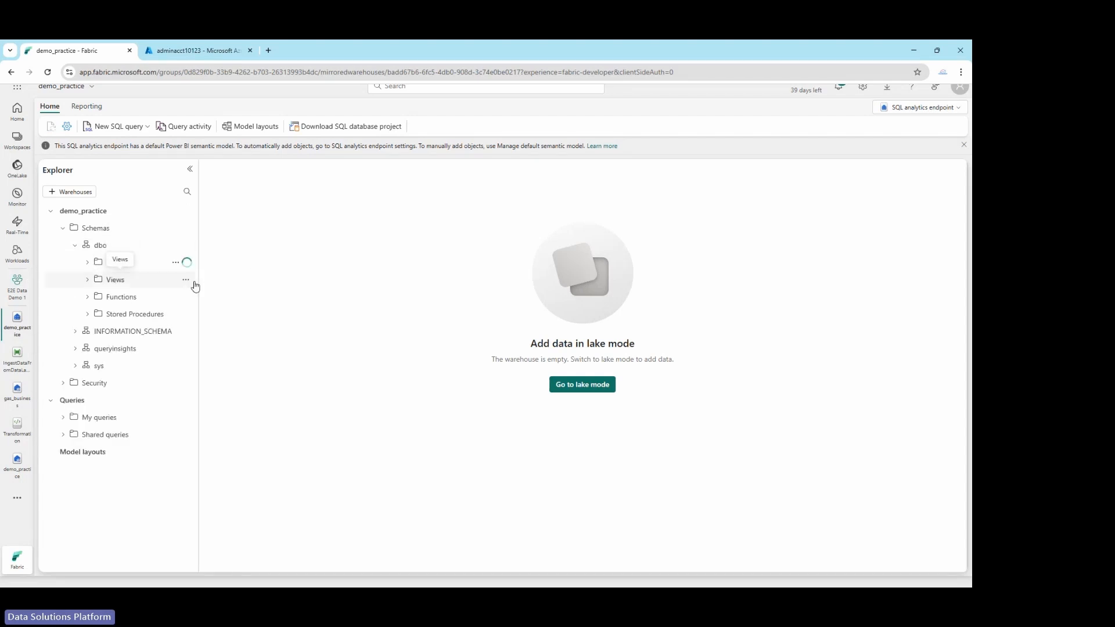
left_click(89, 264)
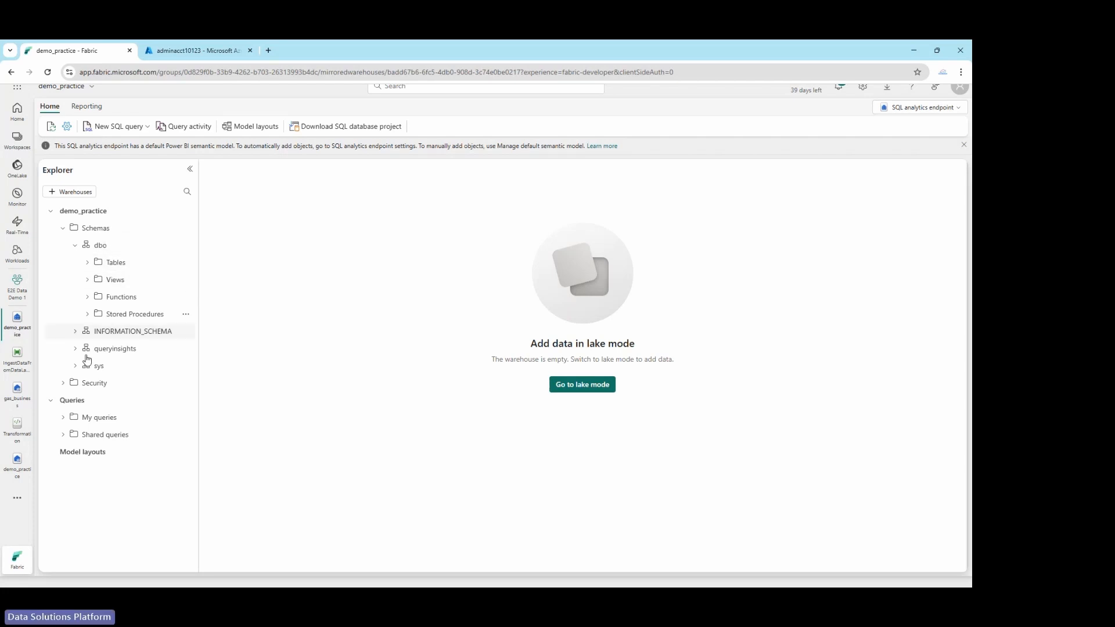
Reload the demo_practice schemas and check the dbo Tables, Views, Functions and Stored Procedures folders.
left_click(64, 228)
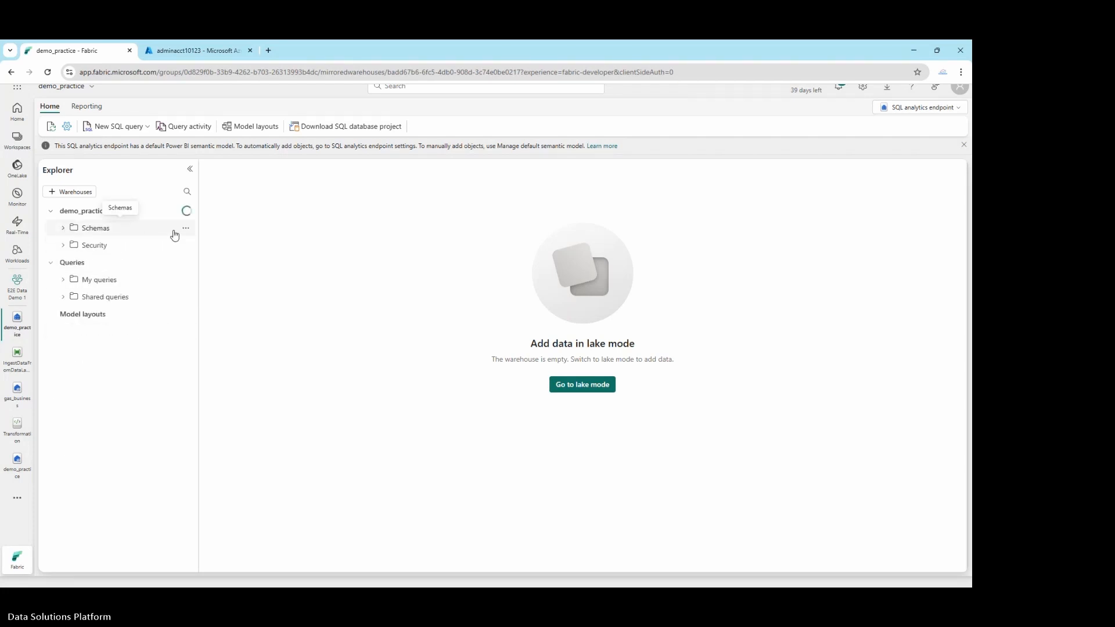
left_click(63, 230)
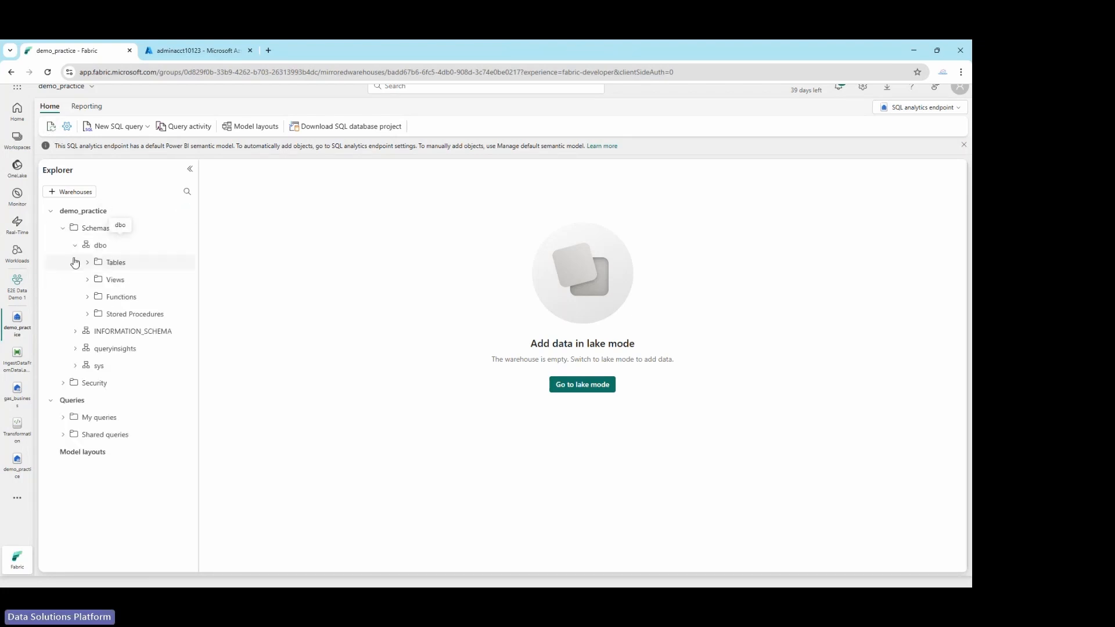
left_click(87, 279)
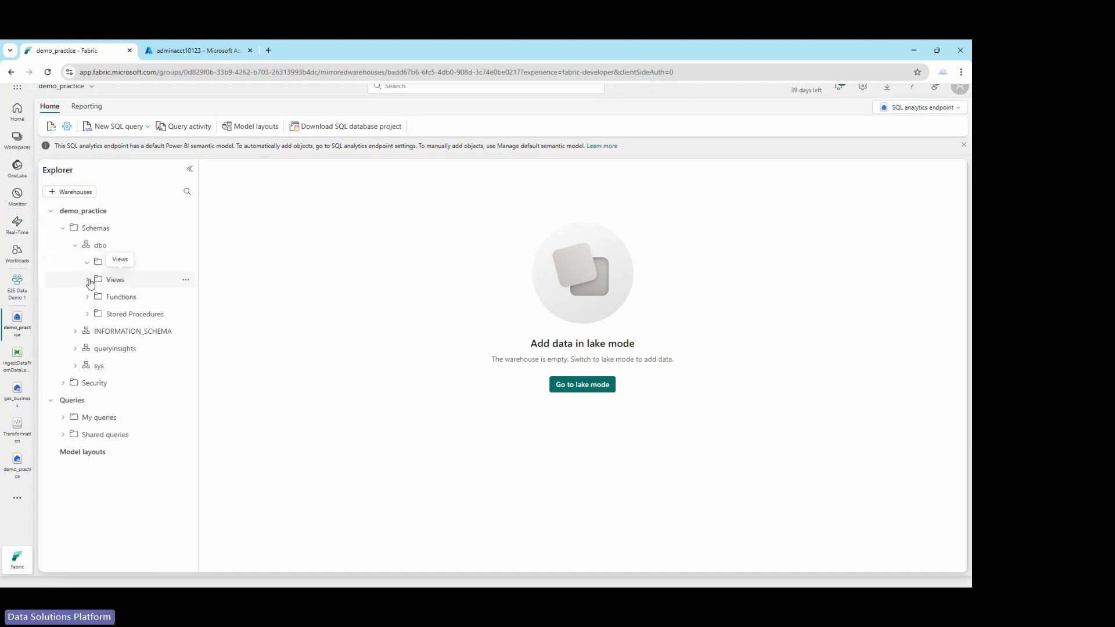
left_click(87, 297)
left_click(88, 314)
Switch to the E2E Demo 10 workspace and open the SQL analytics endpoint of gas_business.
left_click(18, 295)
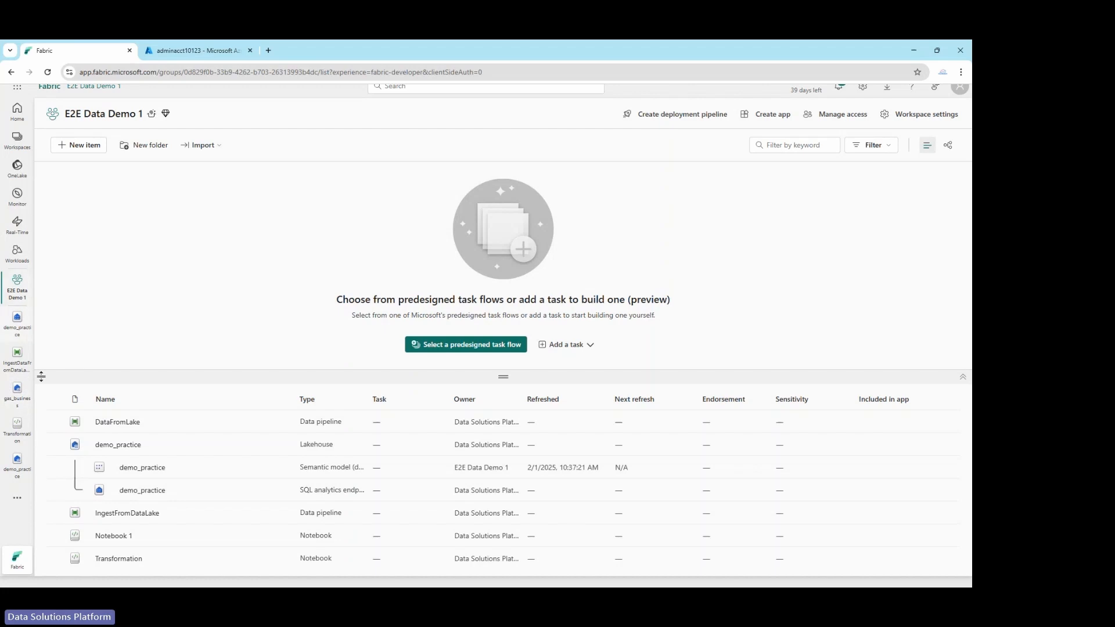
left_click(17, 139)
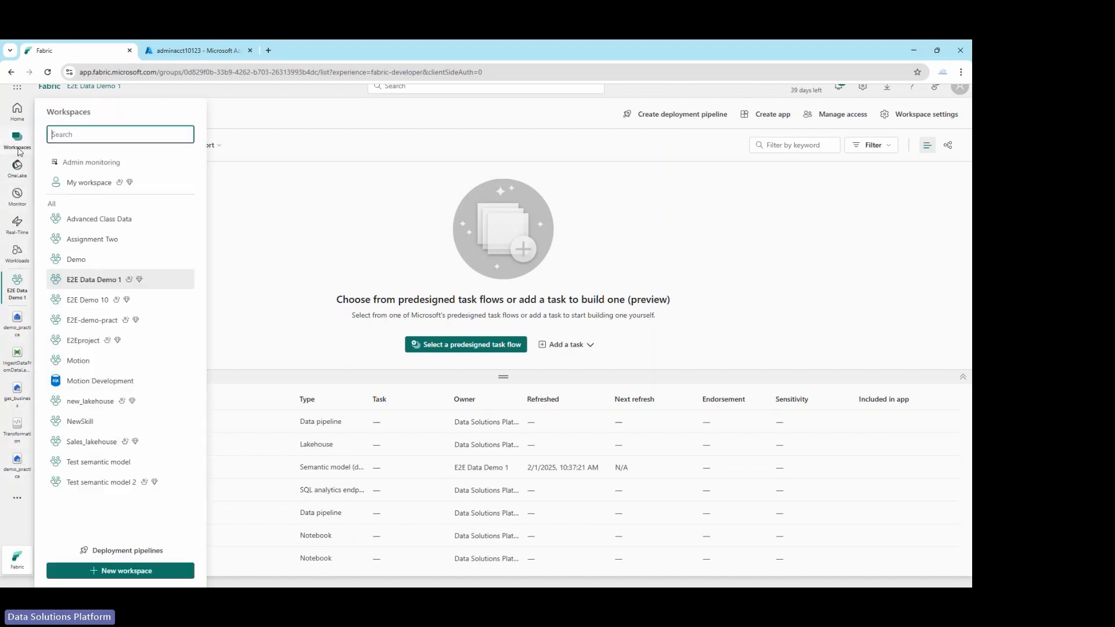
left_click(96, 300)
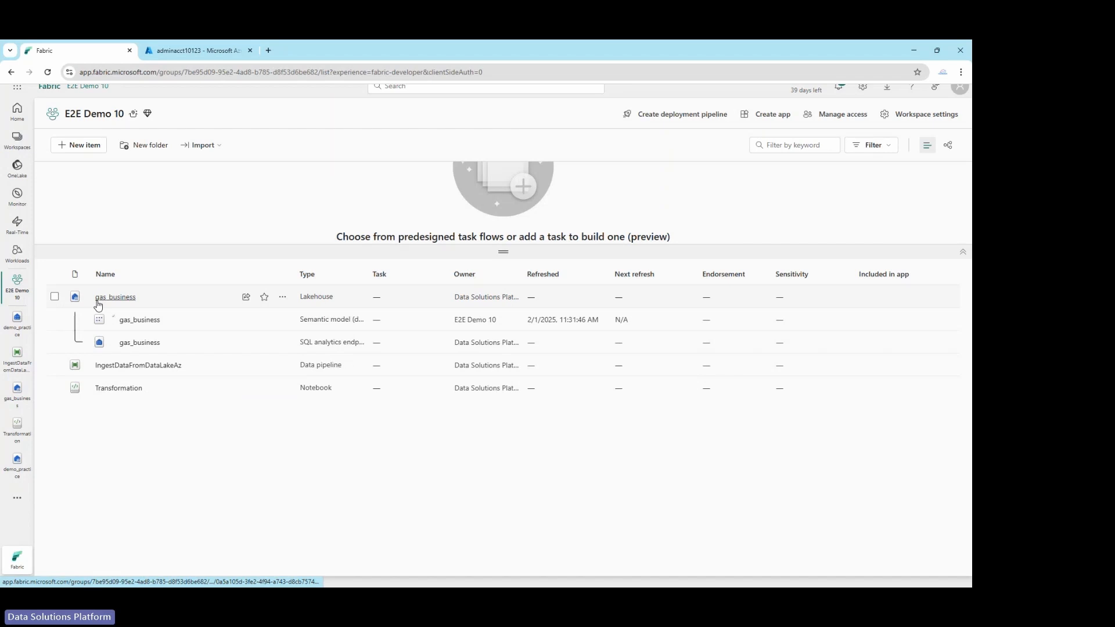
left_click(140, 343)
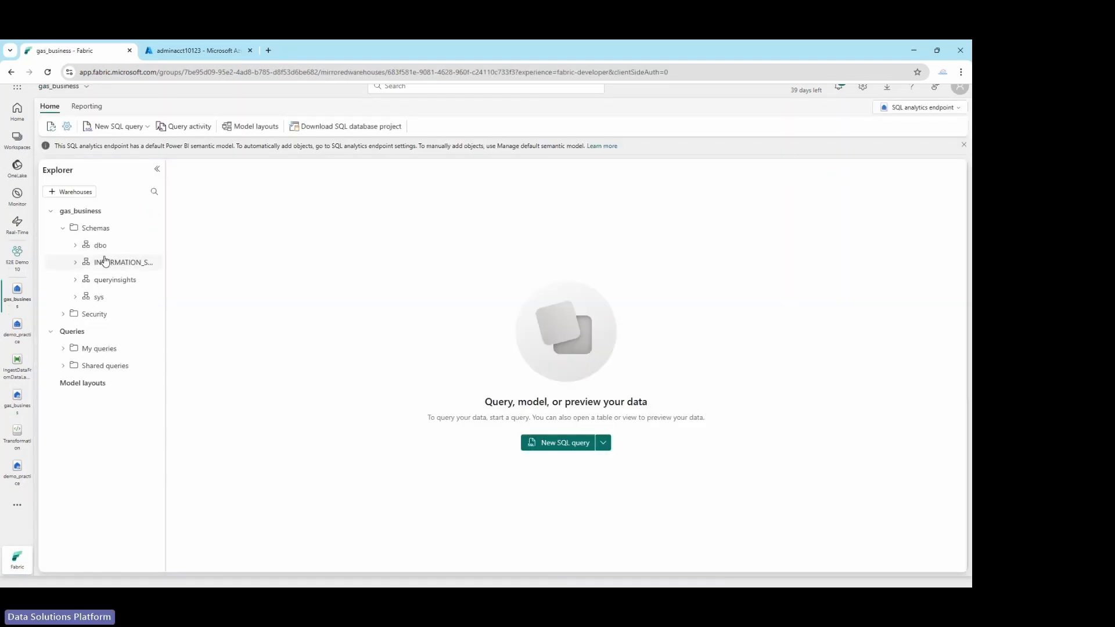
Expand the dbo tables of gas_business and create a new SQL query selecting the top 100 rows of the Customer table.
left_click(84, 246)
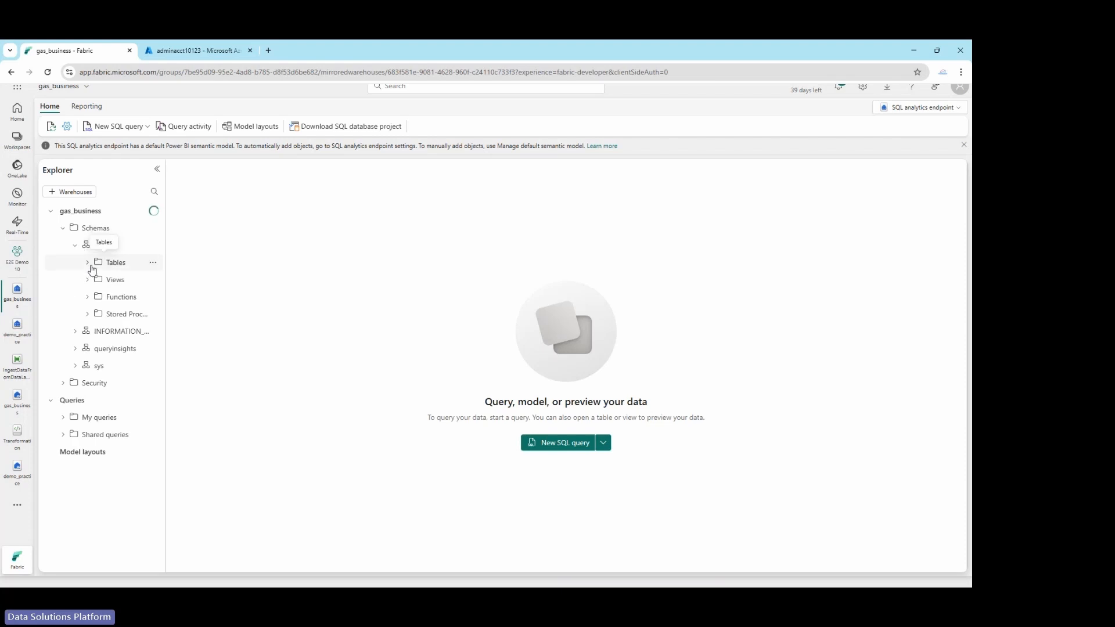
left_click(88, 263)
left_click_drag(165, 266, 213, 274)
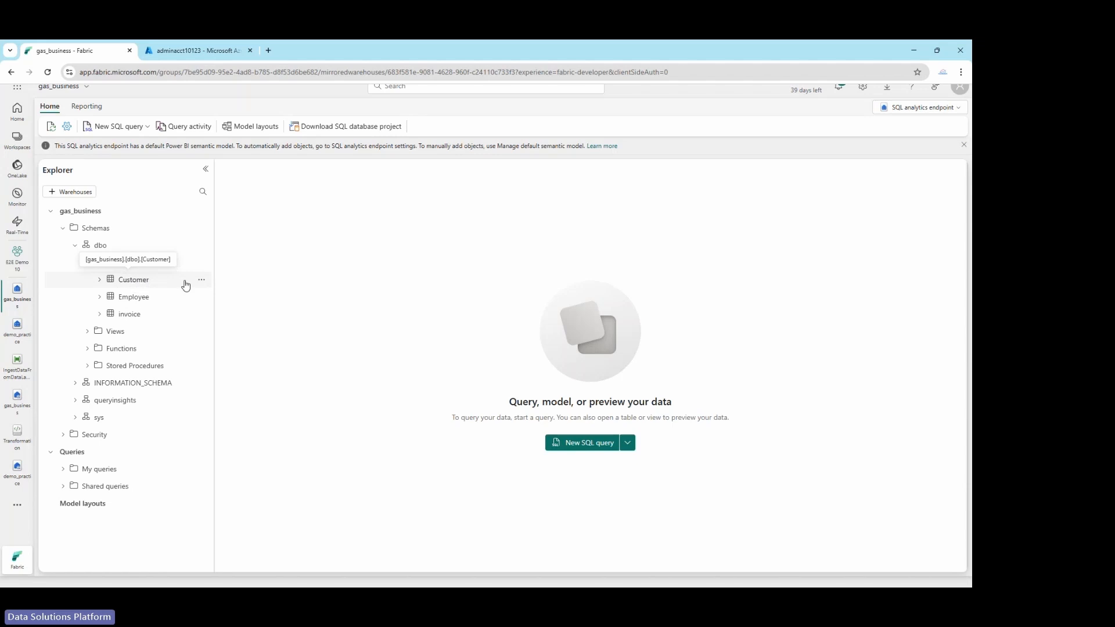
left_click(187, 283)
left_click(201, 280)
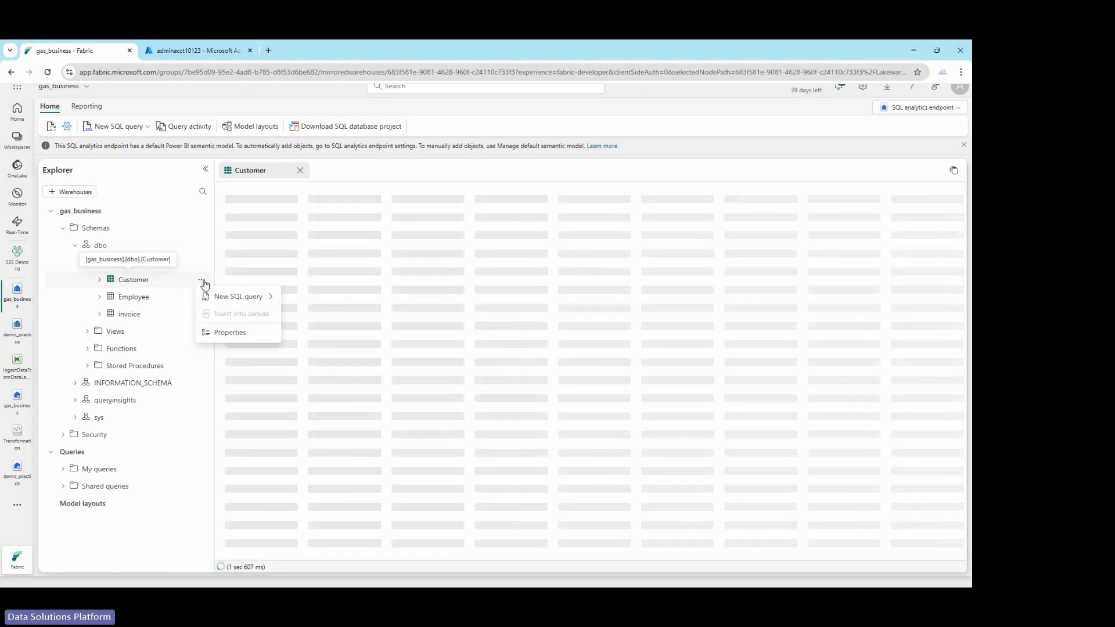
mouse_move(243, 304)
left_click(299, 297)
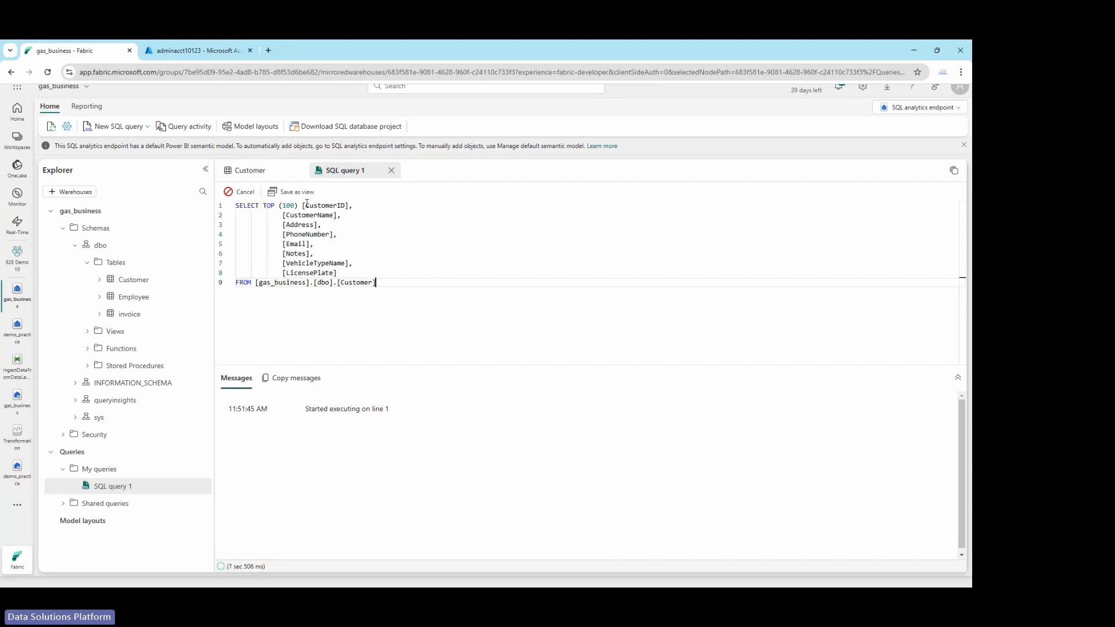
Remove the TOP (100) limit from the Customer SELECT statement.
left_click(301, 205)
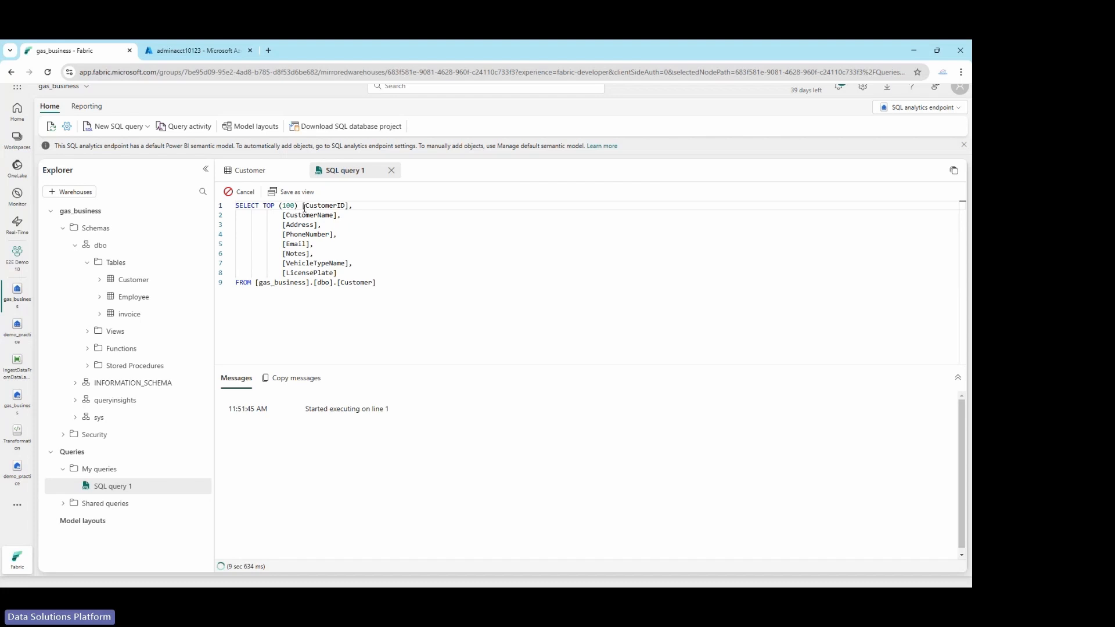
left_click_drag(302, 207, 262, 207)
key("Delete")
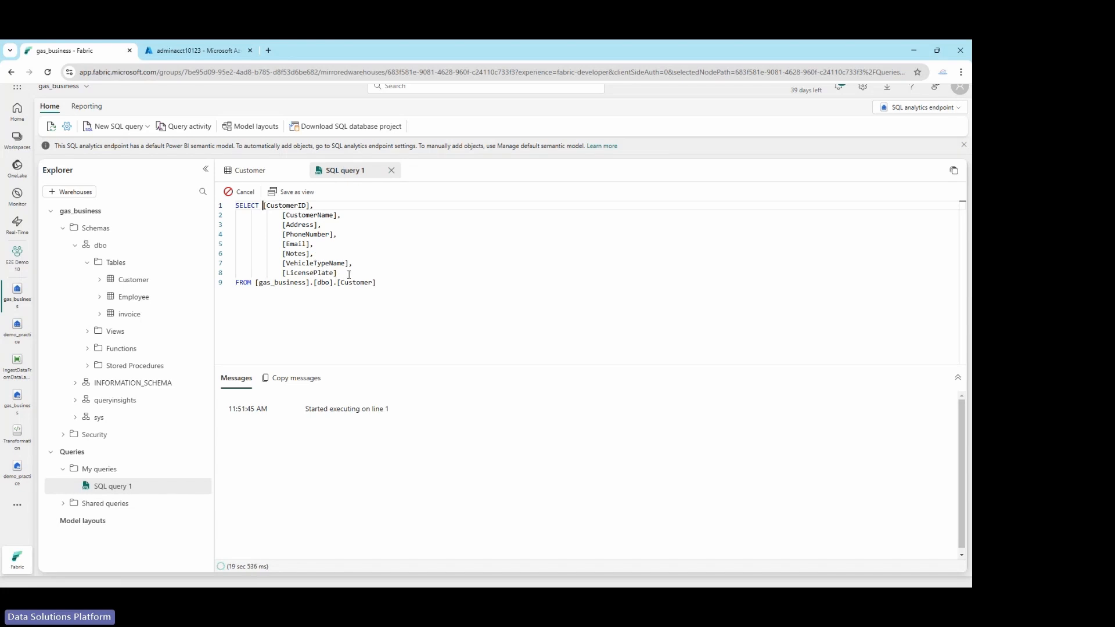
Reduce the Customer query to the CustomerID, CustomerName and Address columns and run it.
left_click_drag(337, 273, 284, 233)
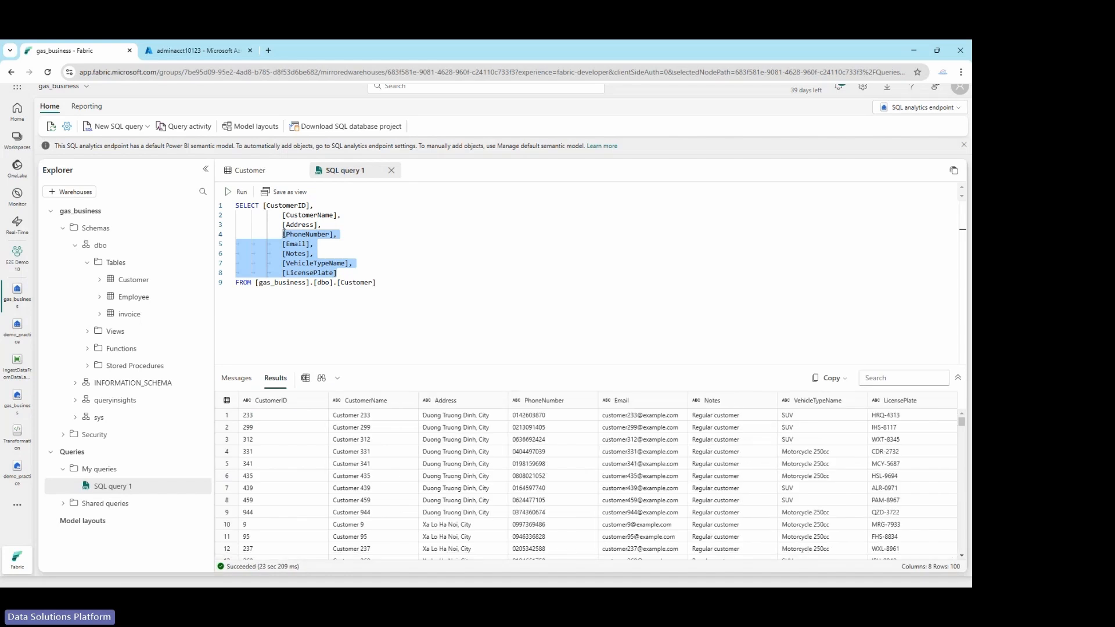
key("BackSpace")
key("BackSpace")
key("BackSpace")
key("BackSpace")
key("BackSpace")
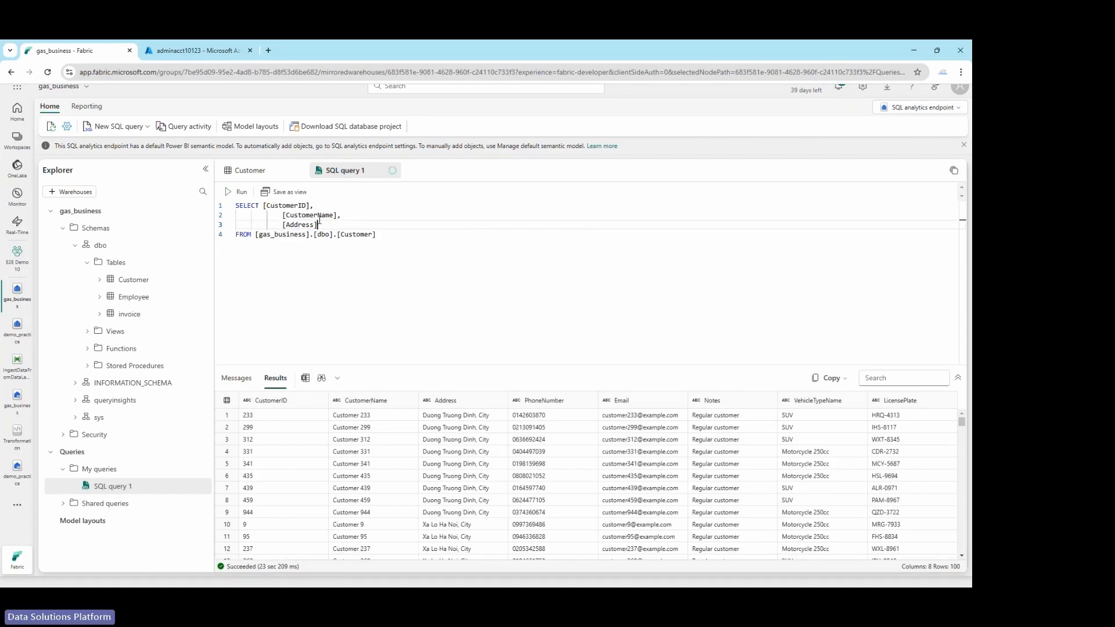
key("ctrl+Return")
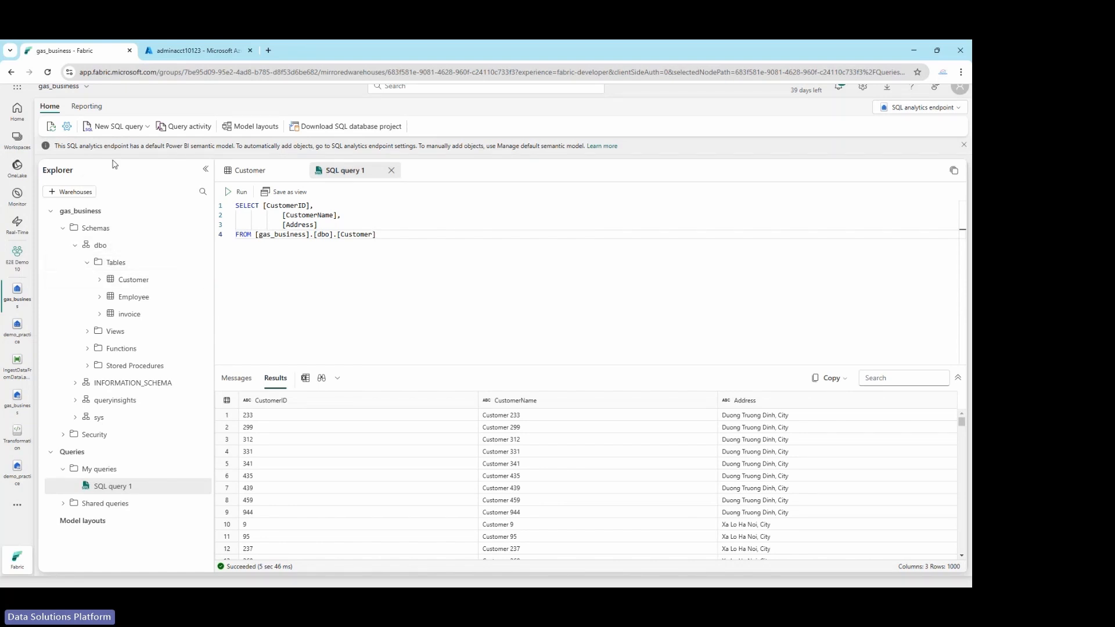
Open the model layouts and turn on syncing of the default Power BI semantic model in the gas_business endpoint settings.
left_click(243, 128)
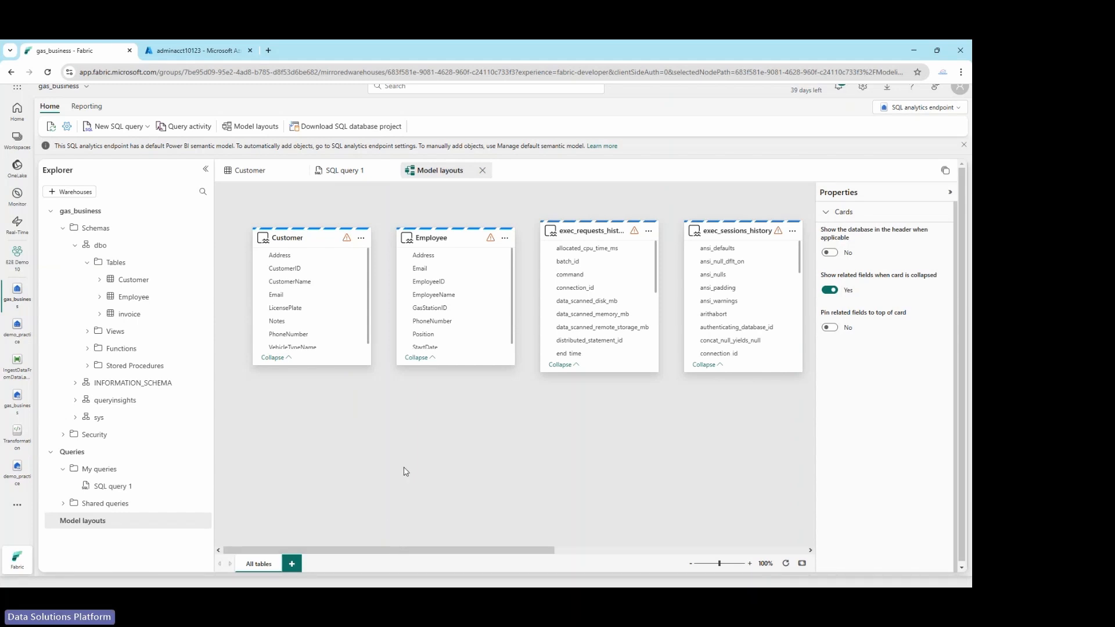
mouse_move(478, 239)
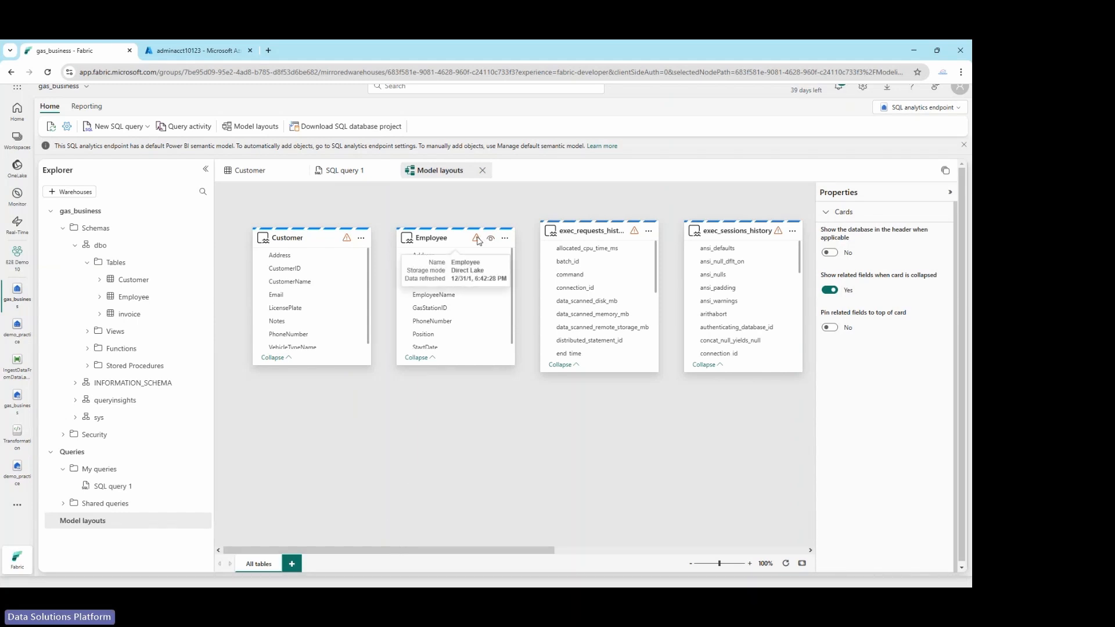
left_click(67, 127)
left_click(568, 216)
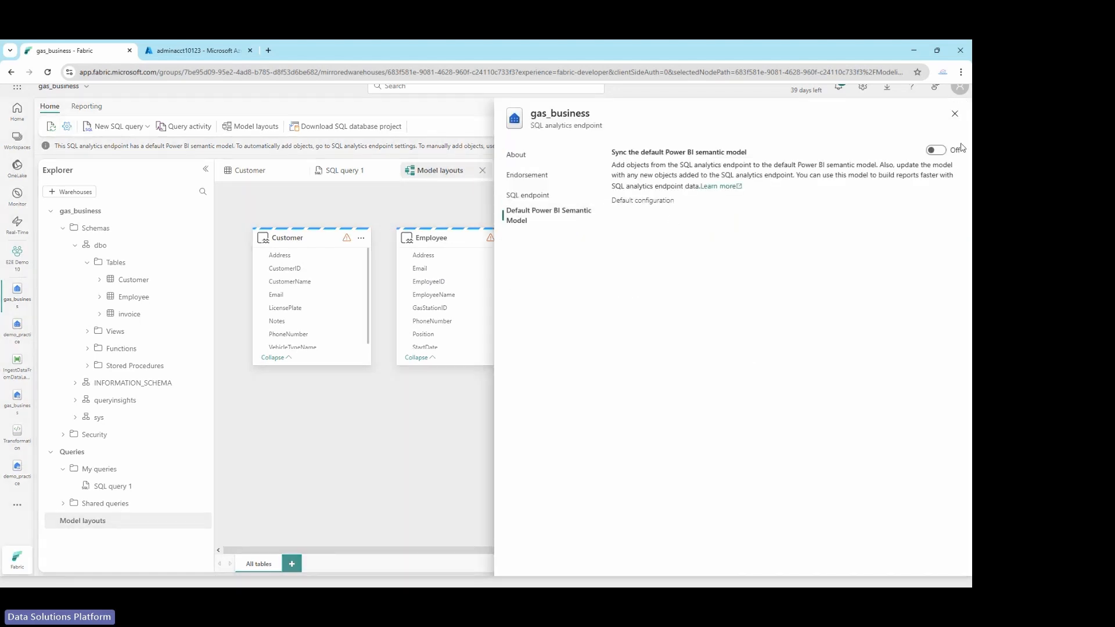
left_click(935, 151)
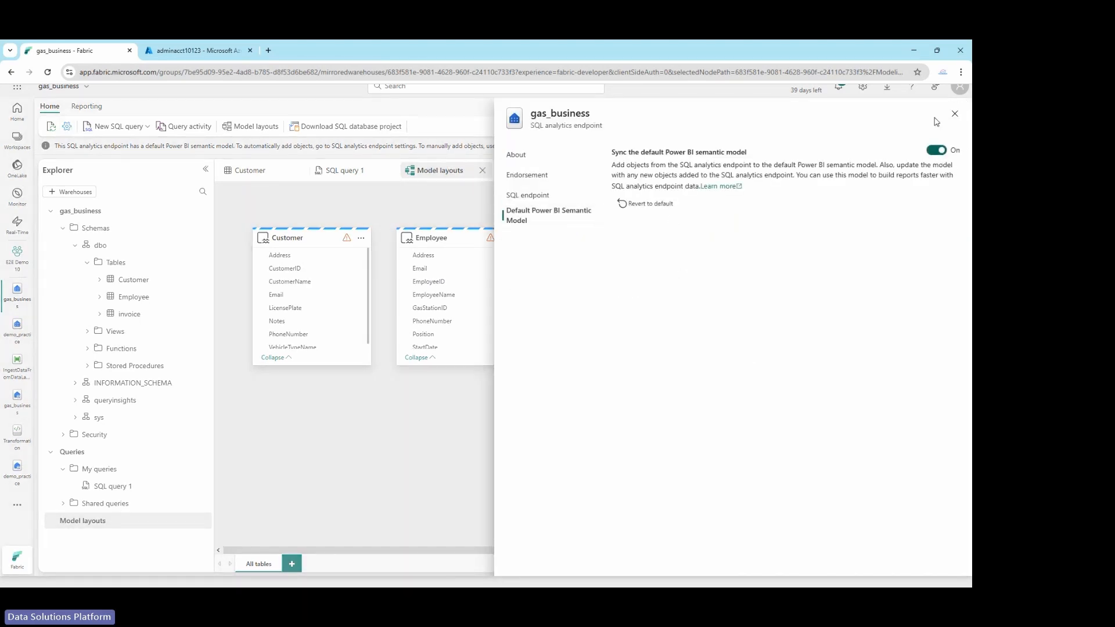
left_click(954, 114)
Move the invoice table card from the far end of the model layout to just below the Customer and Employee cards.
left_click(506, 243)
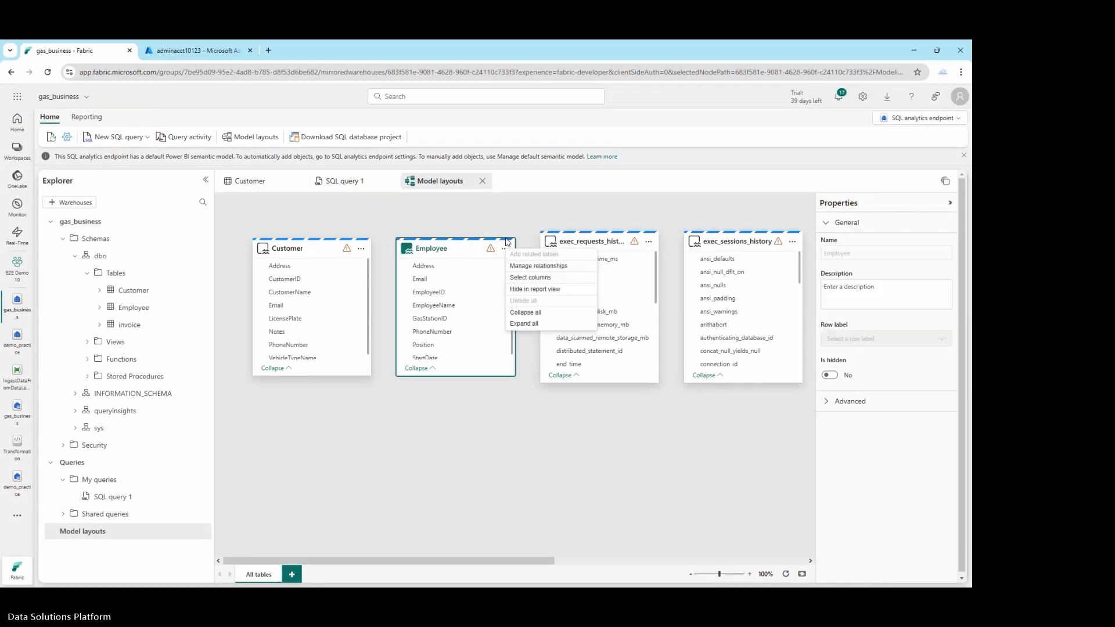
left_click(474, 383)
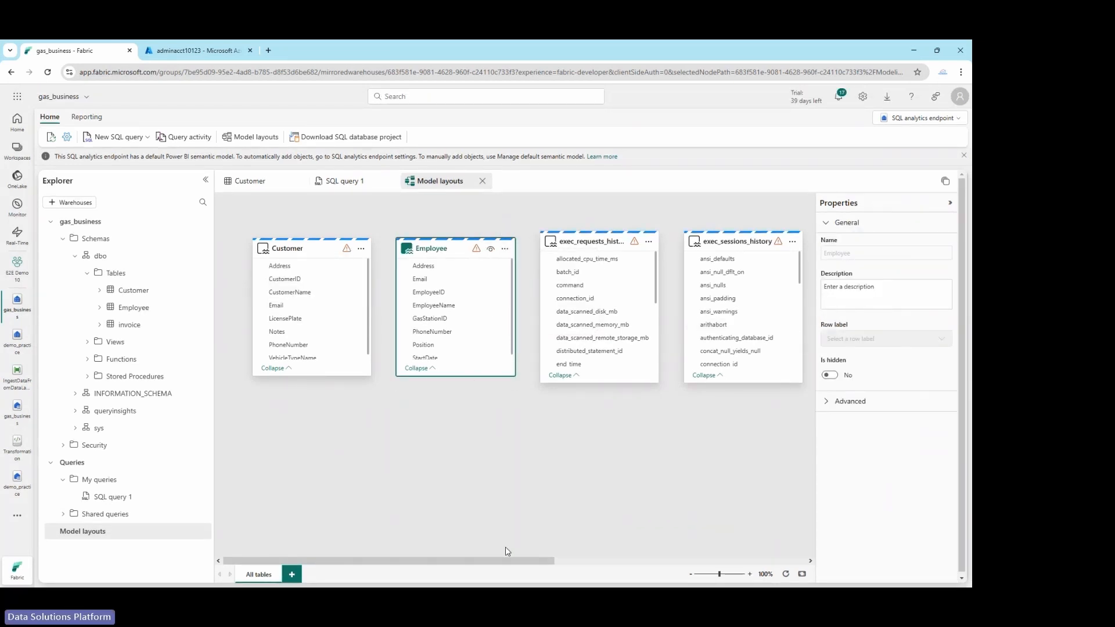
left_click_drag(507, 551, 660, 542)
left_click_drag(665, 244, 216, 444)
left_click_drag(564, 561, 374, 530)
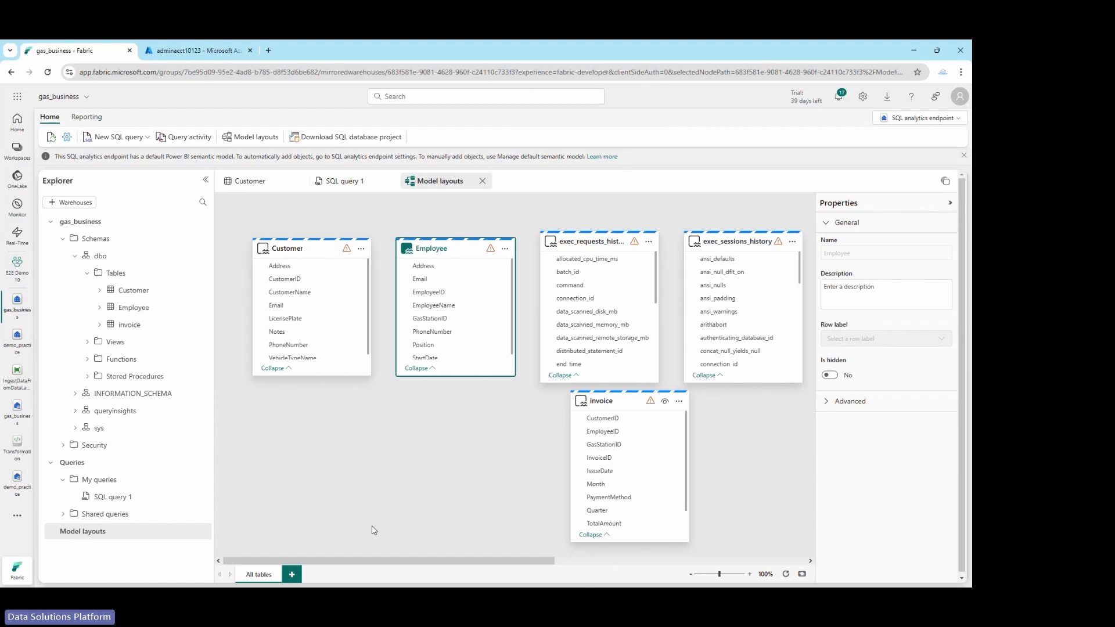
left_click_drag(628, 399, 394, 397)
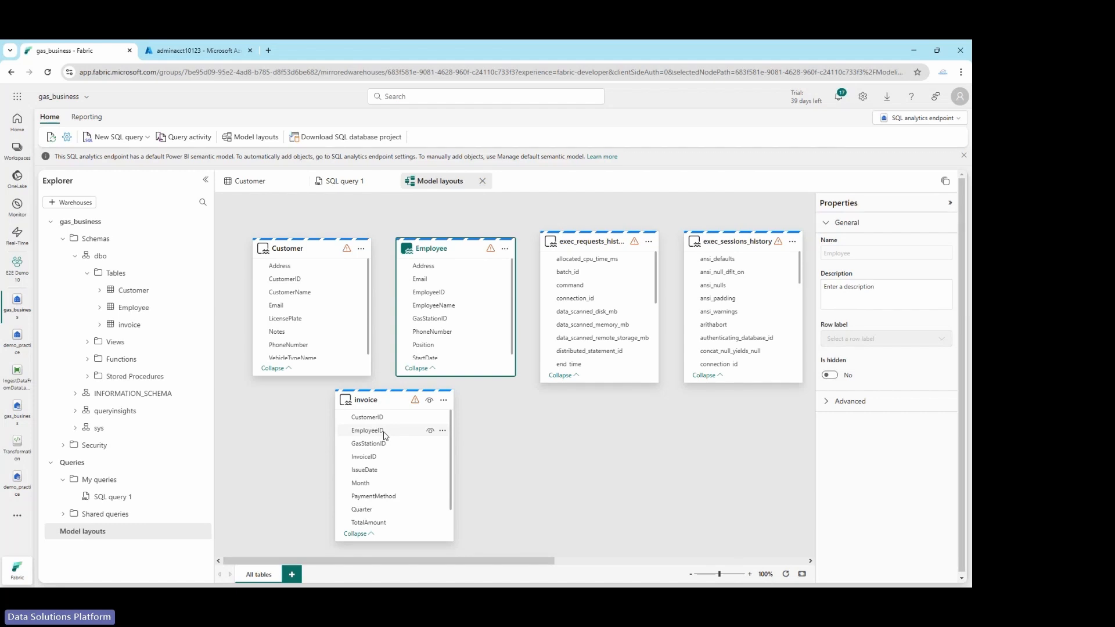
Create an active many-to-one relationship from Employee to invoice on EmployeeID with single cross-filtering and referential integrity assumed.
left_click_drag(440, 292, 389, 435)
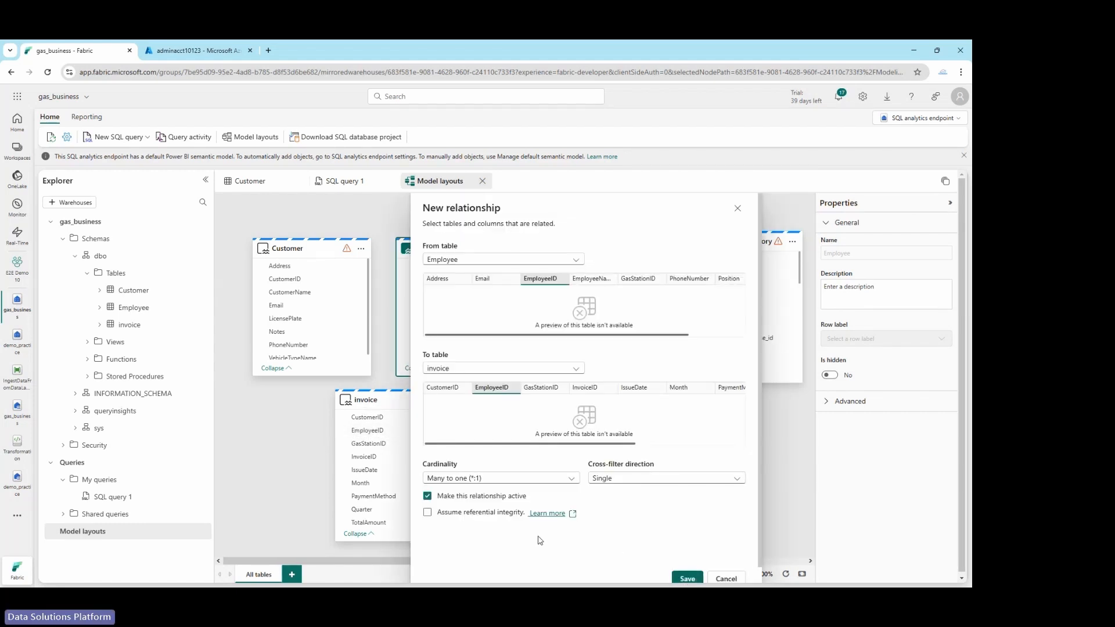
left_click(480, 519)
left_click(687, 578)
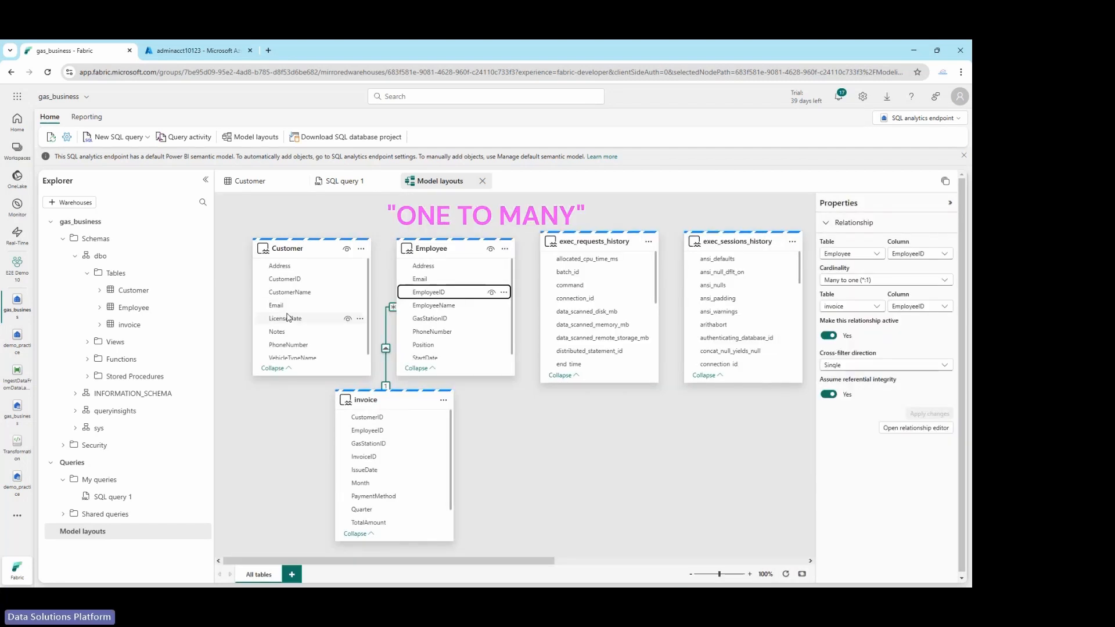
Create an active many-to-one relationship from Customer to invoice on CustomerID with single cross-filtering and referential integrity assumed.
left_click_drag(297, 280, 377, 419)
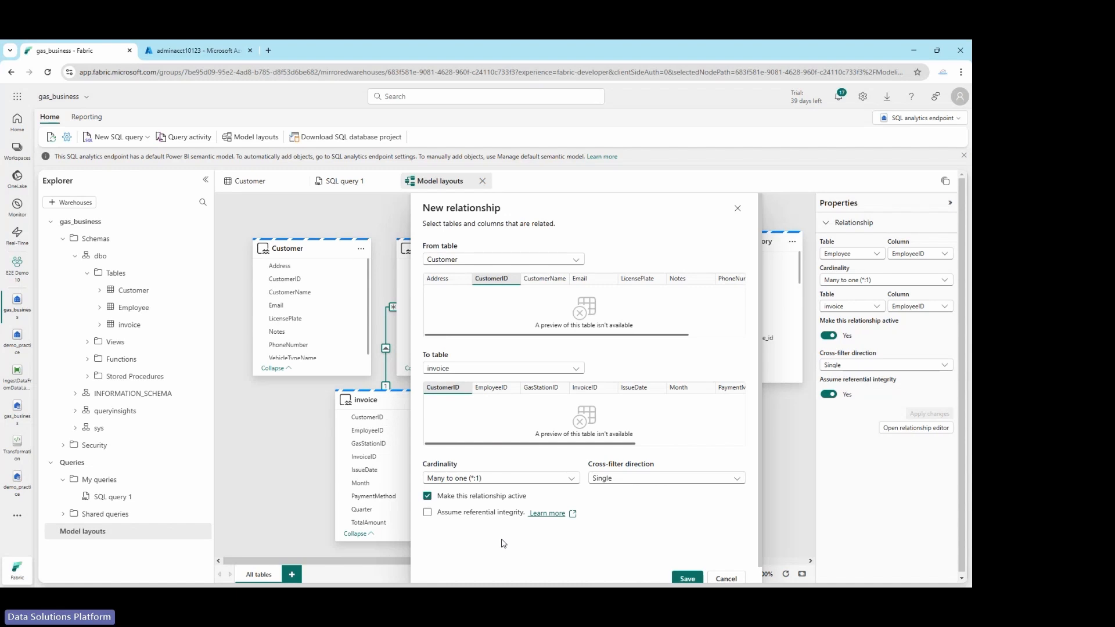
left_click(428, 512)
left_click(687, 579)
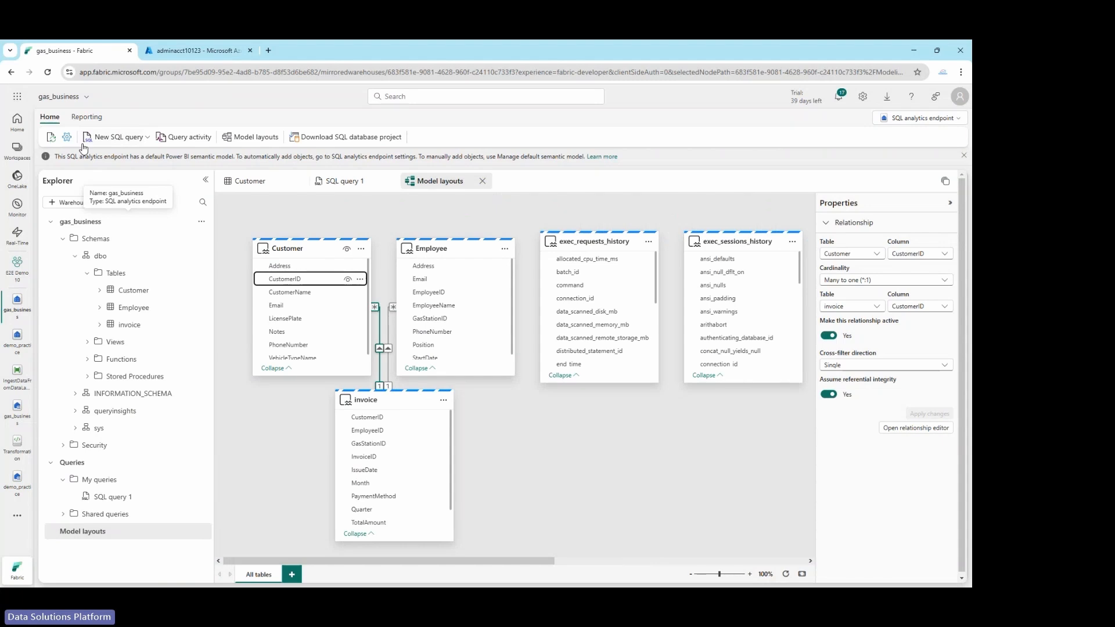
Show the reporting commands and look over the remaining tables in the model layout.
left_click(87, 116)
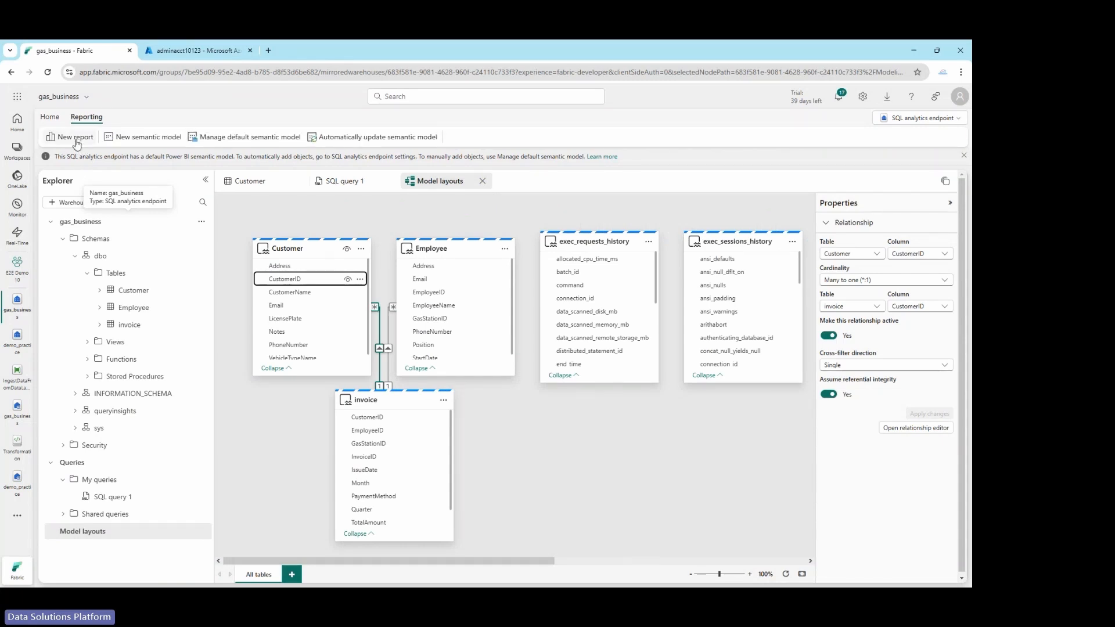
scroll(518, 535, "right", 5)
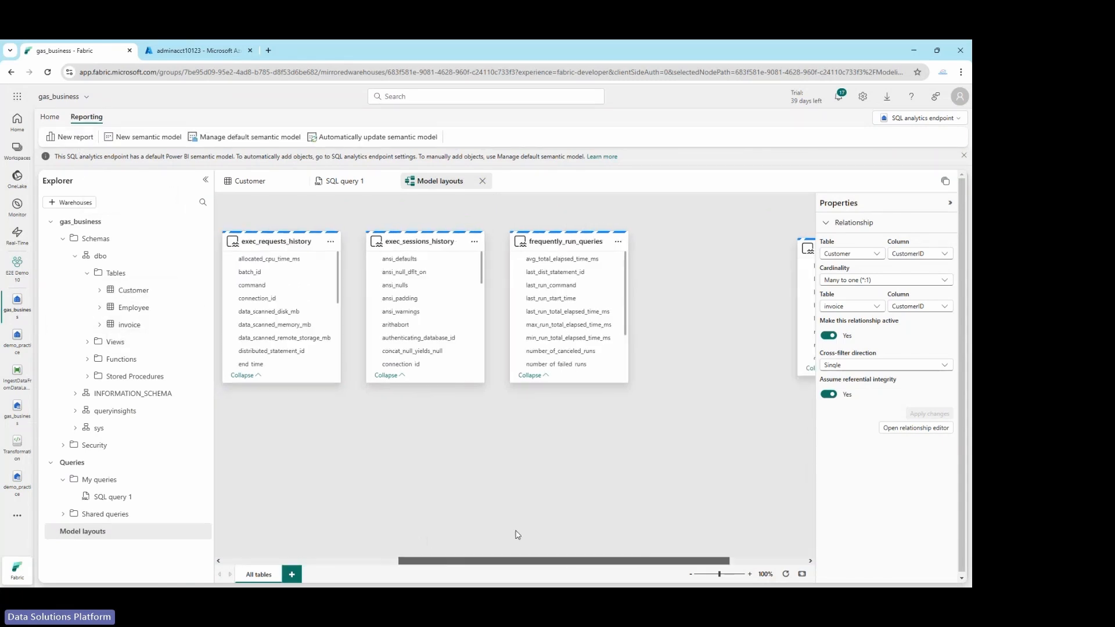
left_click_drag(516, 530, 406, 543)
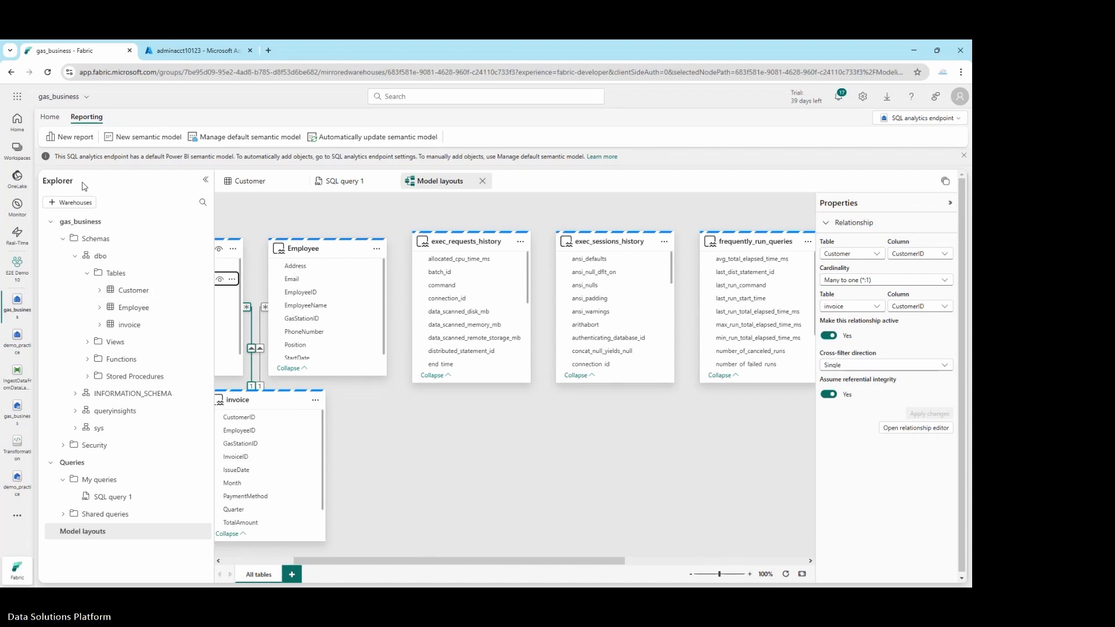
Create a new report from all available data, adding the Customer, Employee and invoice tables to the default semantic model.
left_click(67, 139)
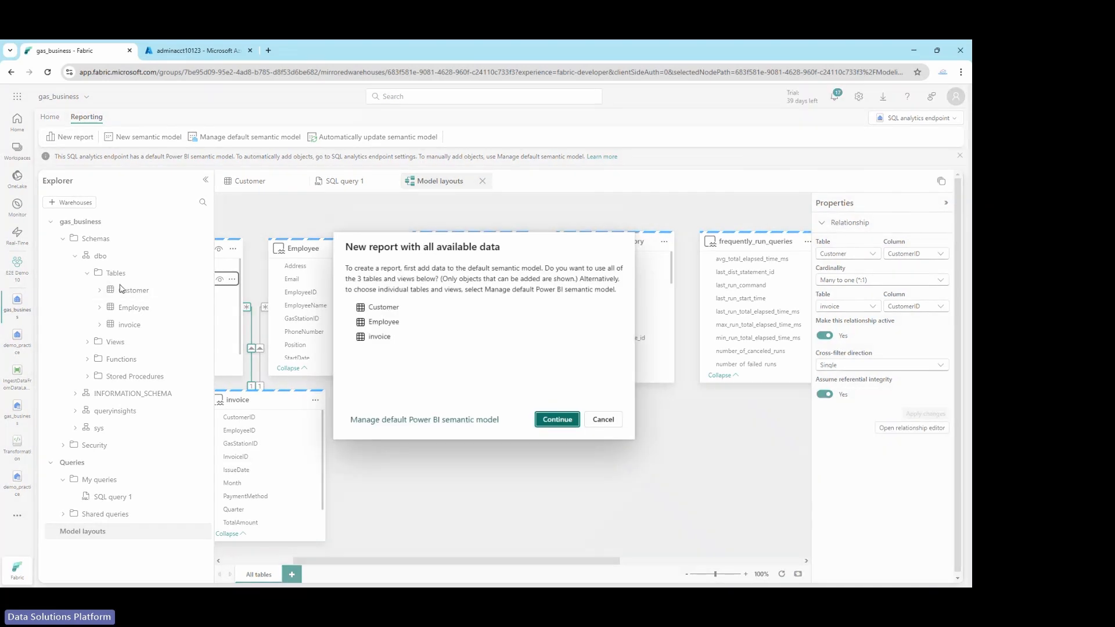
left_click(613, 417)
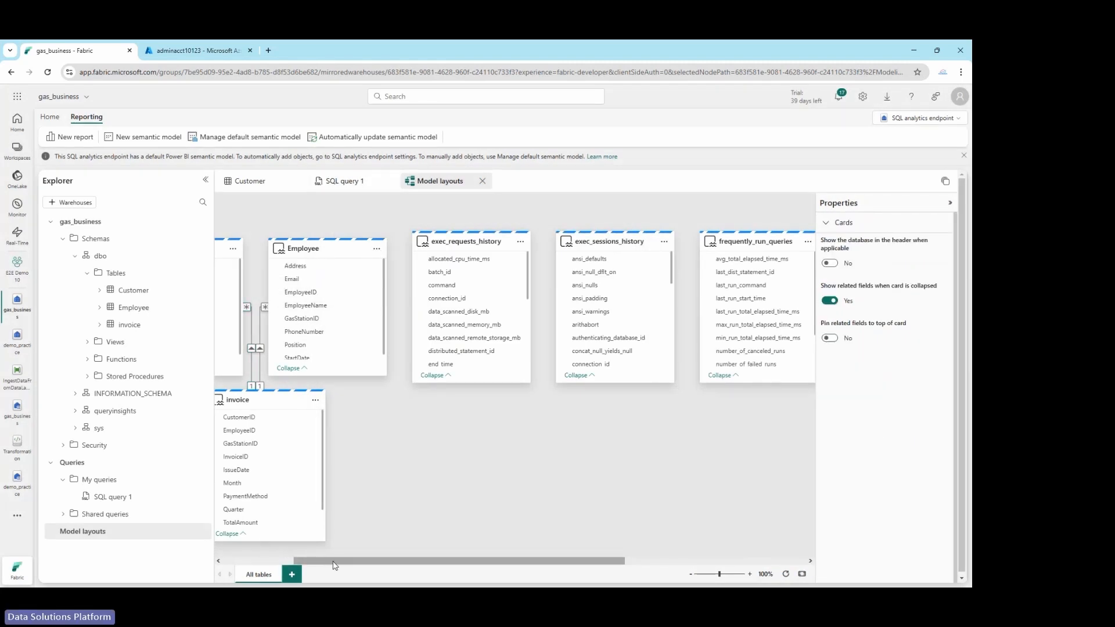
left_click(68, 141)
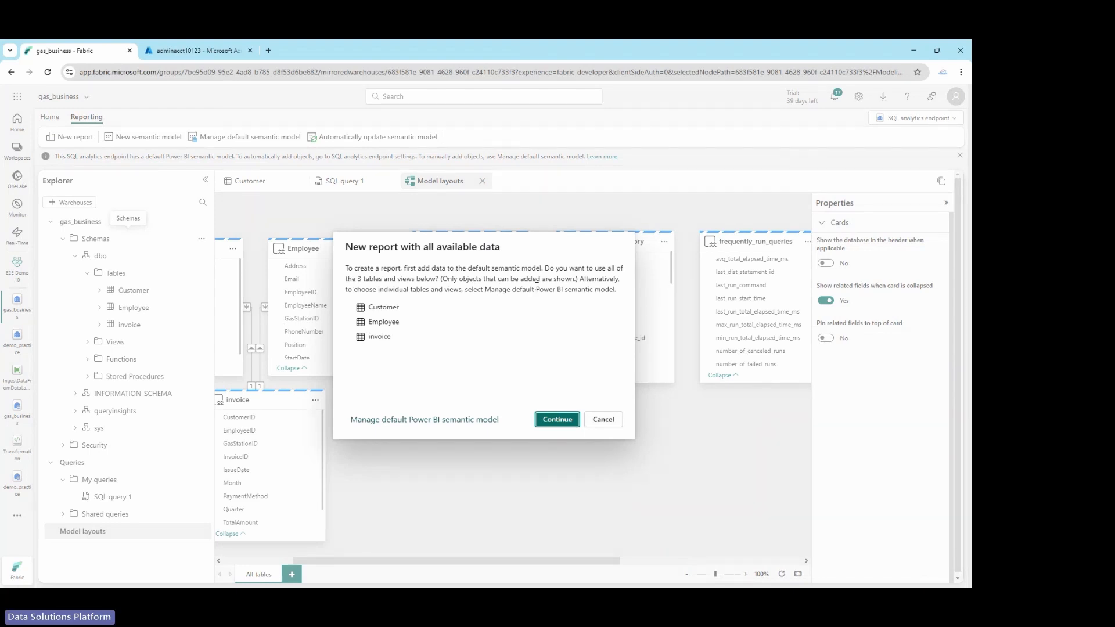
left_click(544, 418)
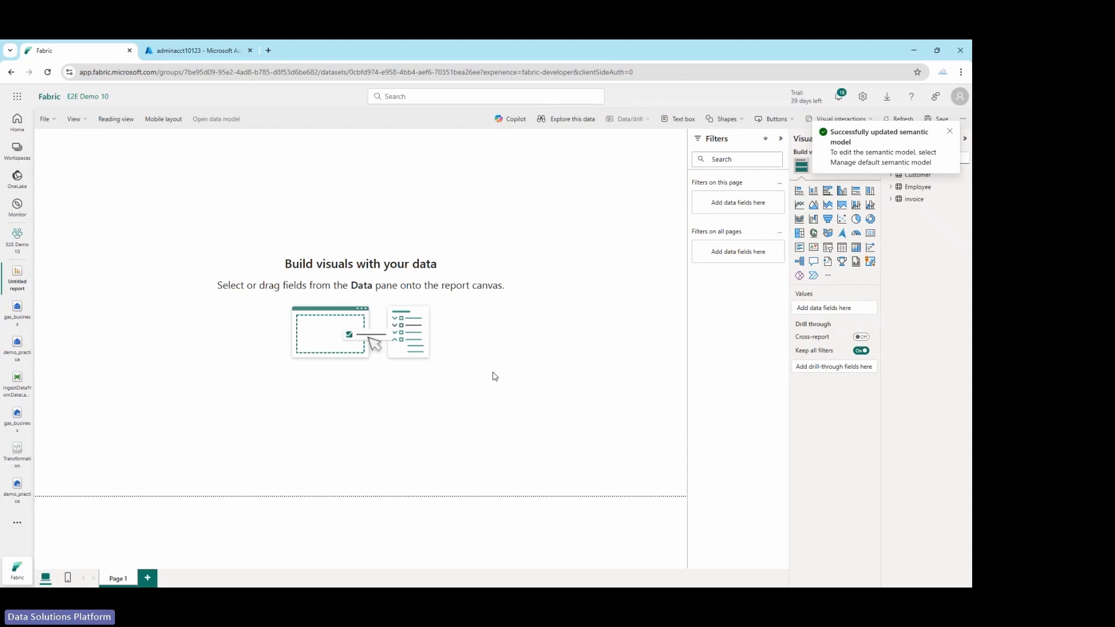
Add a card visual for the invoice table's TotalAmount and place it, slightly shortened, inward from the page's upper corner.
left_click(890, 174)
left_click(891, 174)
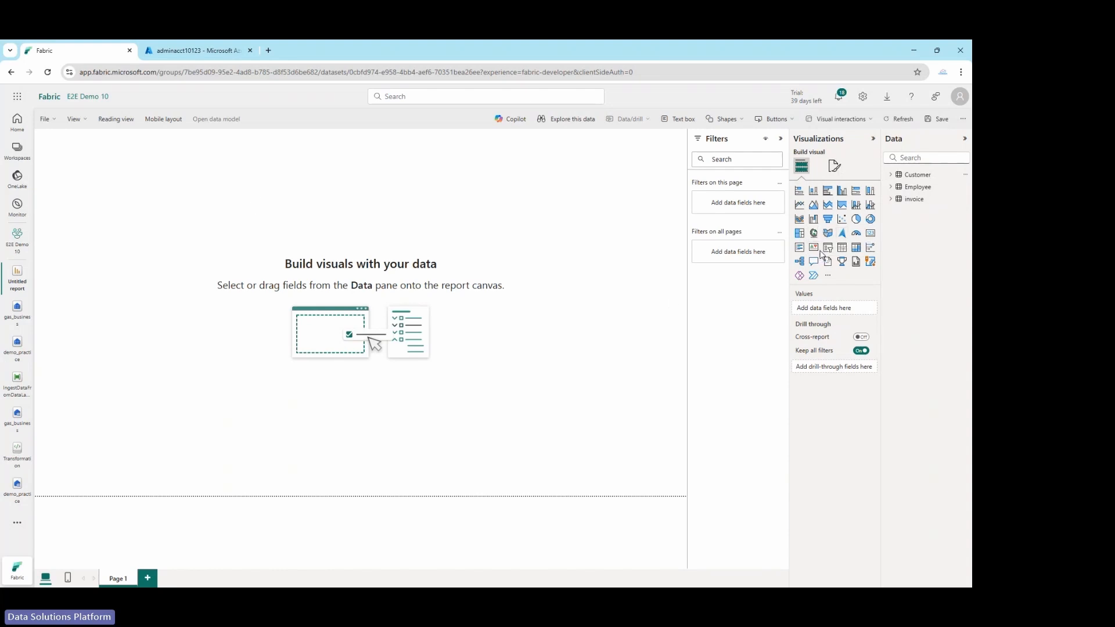
left_click(870, 234)
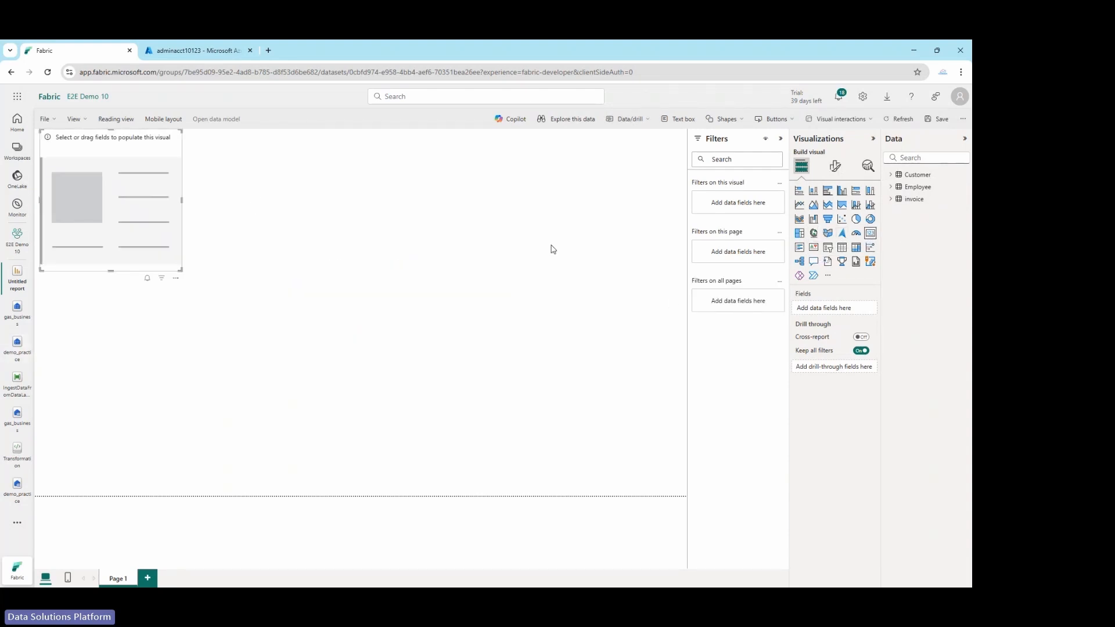
left_click(891, 199)
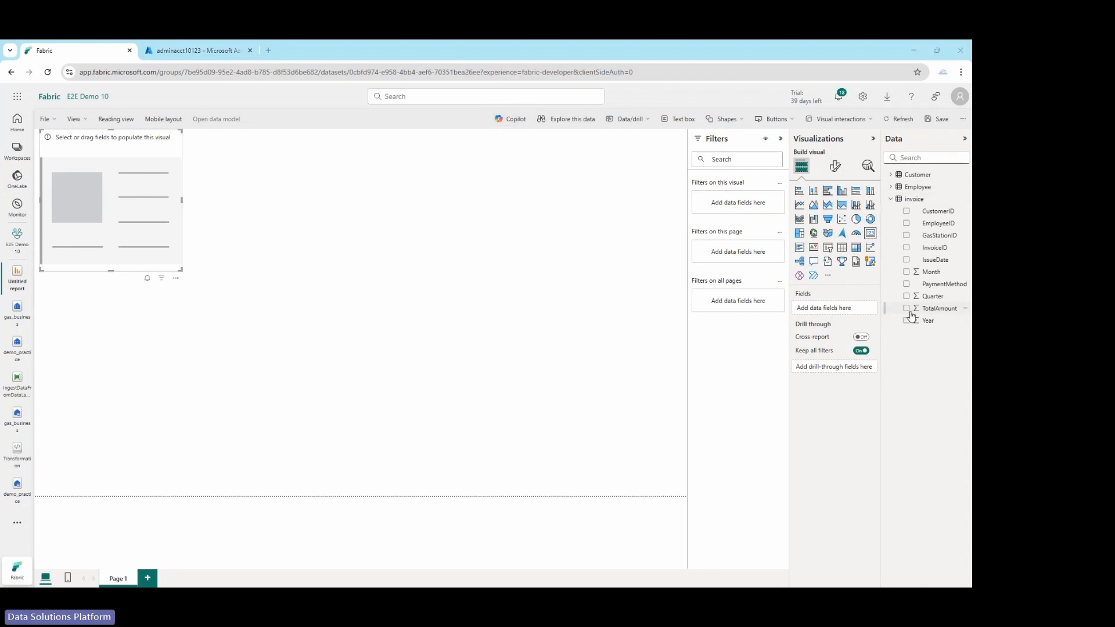
left_click(908, 309)
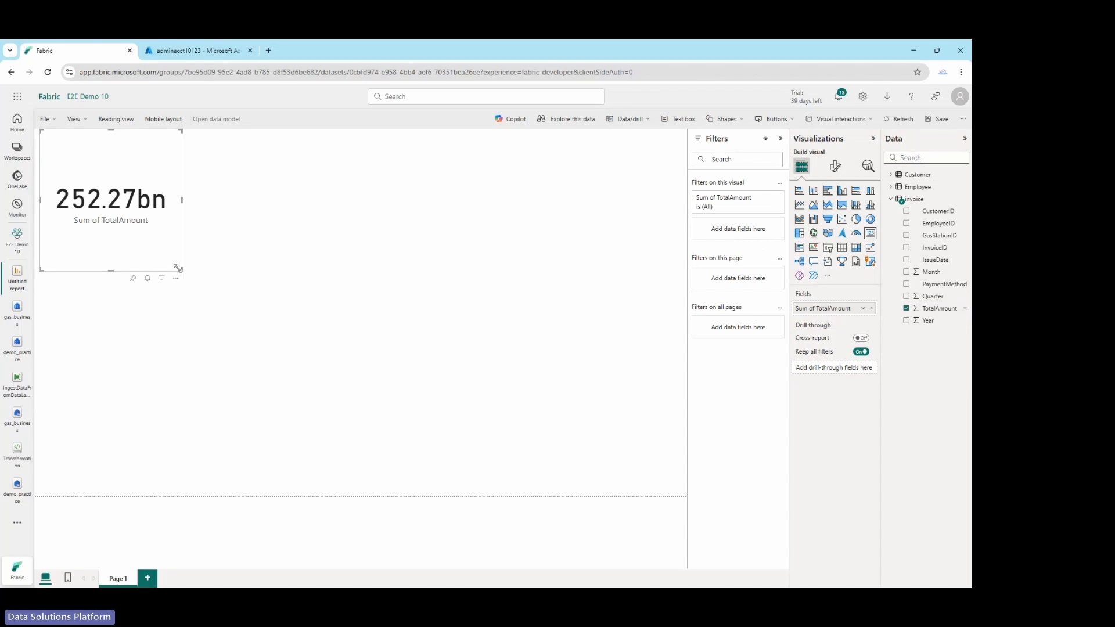
mouse_move(180, 270)
left_mouse_down()
mouse_move(194, 269)
mouse_move(179, 249)
left_mouse_up()
left_click_drag(168, 164, 232, 201)
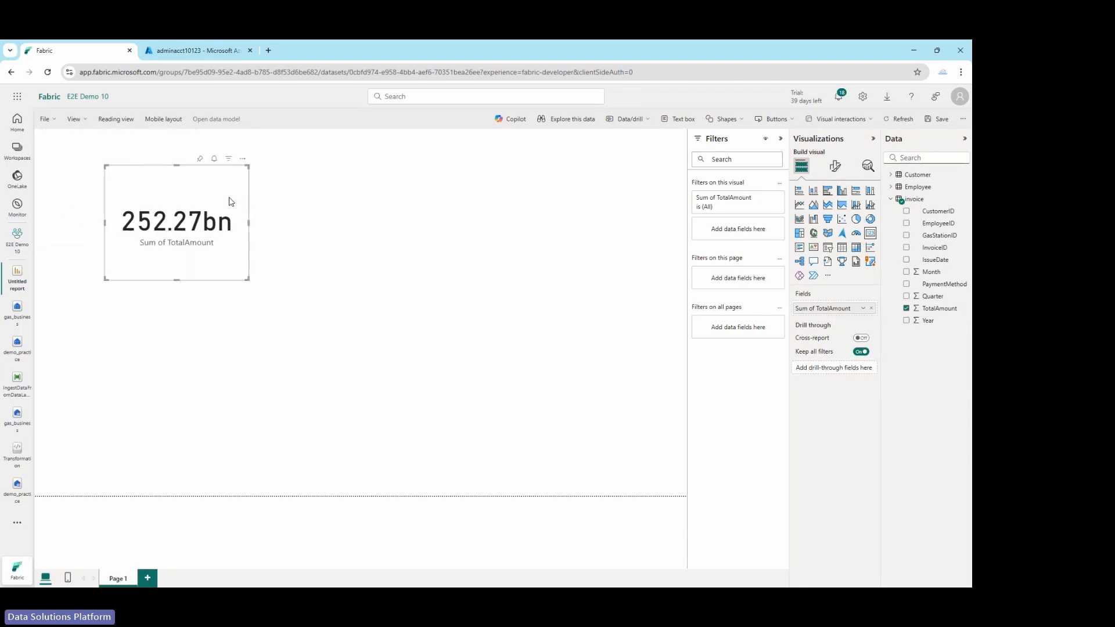
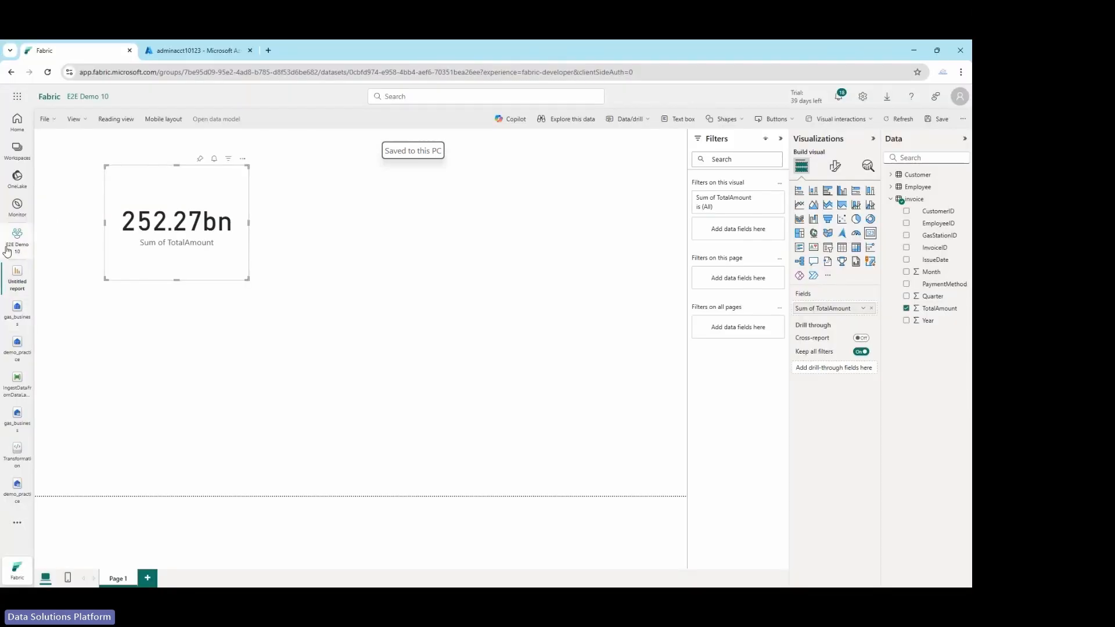
Save the report as Fabric_online_report in the E2E Demo 10 workspace.
left_click(7, 251)
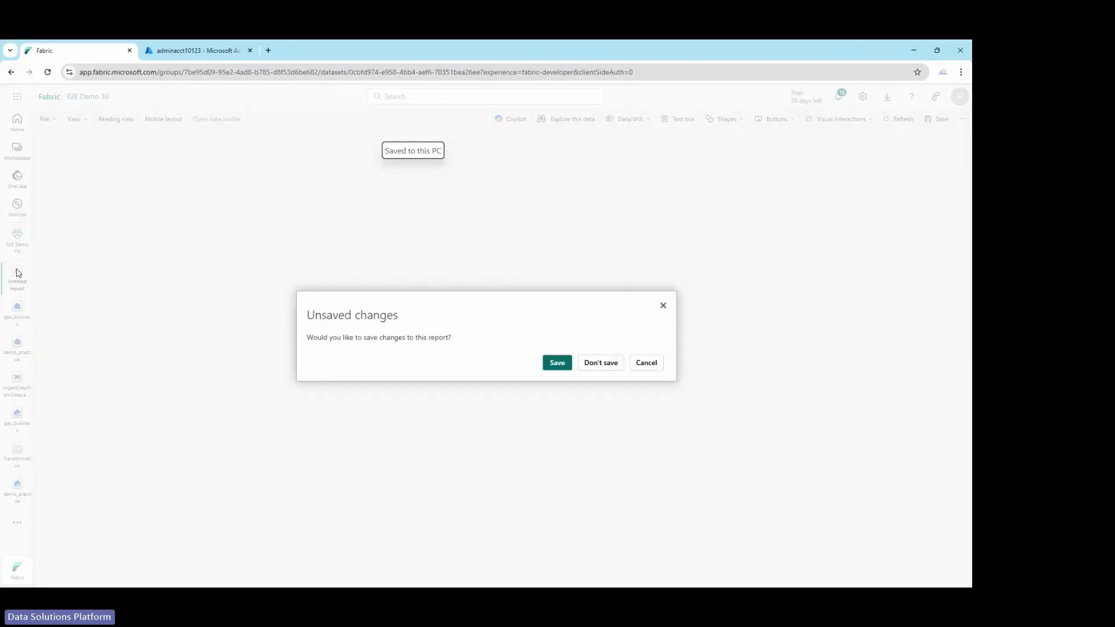
left_click(557, 363)
left_click(497, 416)
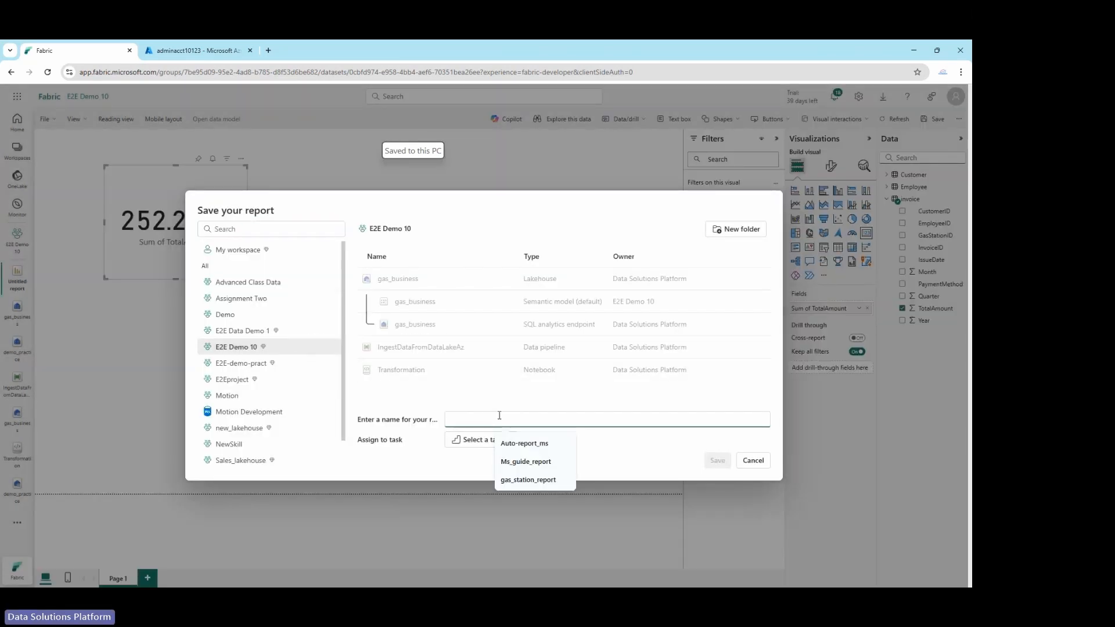
type("Fabric_onl")
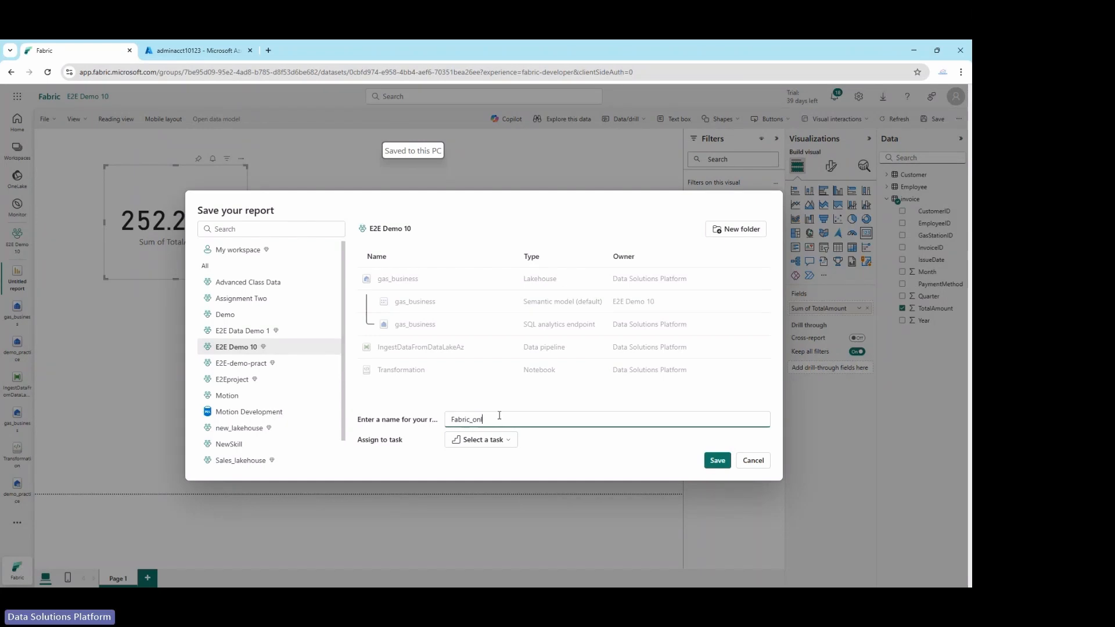
type("ine_report")
left_click(718, 460)
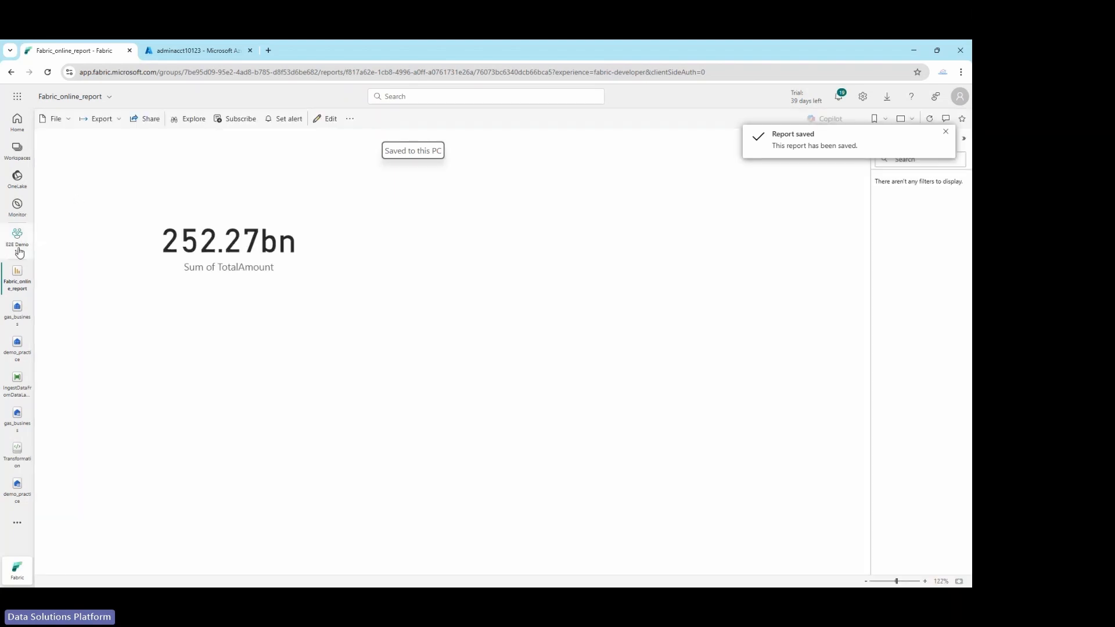
Copy the SQL connection string of the gas_business SQL analytics endpoint from the E2E Demo 10 workspace.
left_click(18, 248)
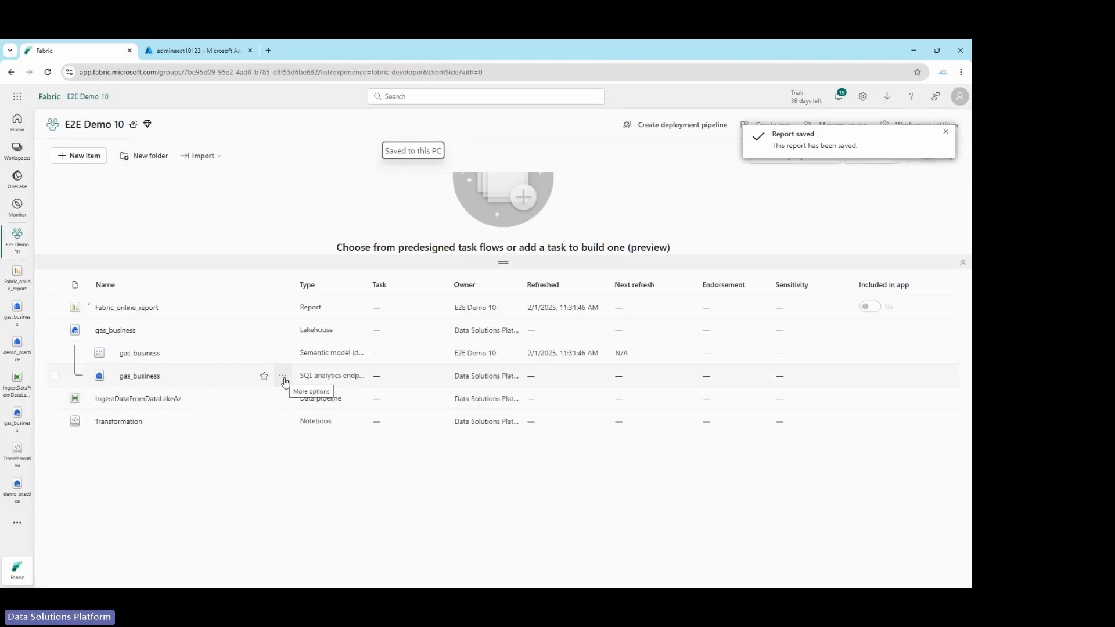
left_click(283, 377)
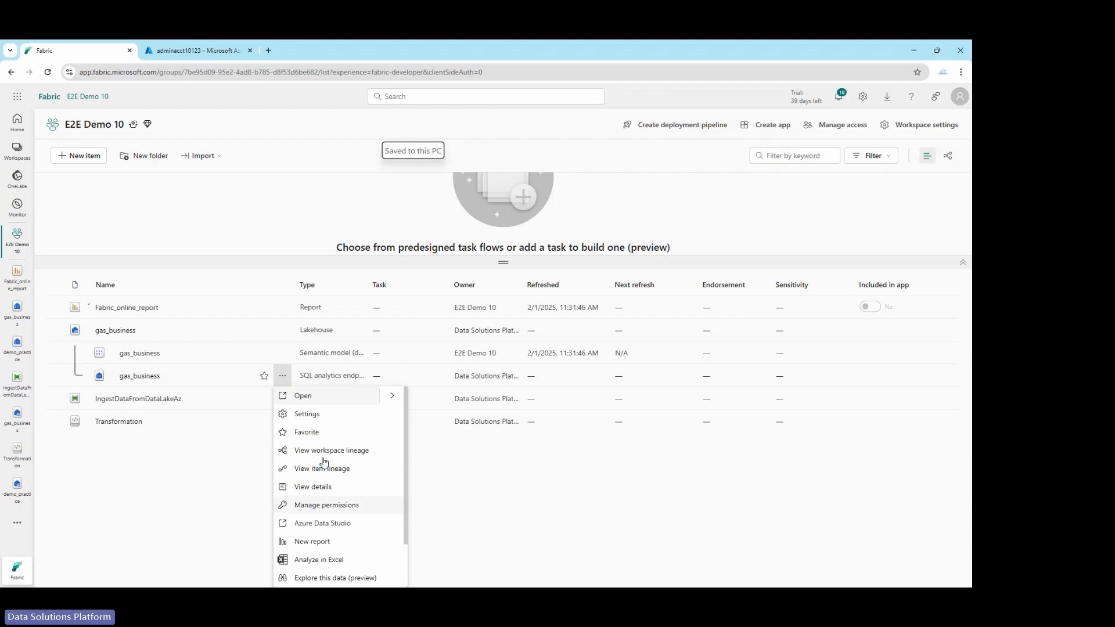
left_click(242, 366)
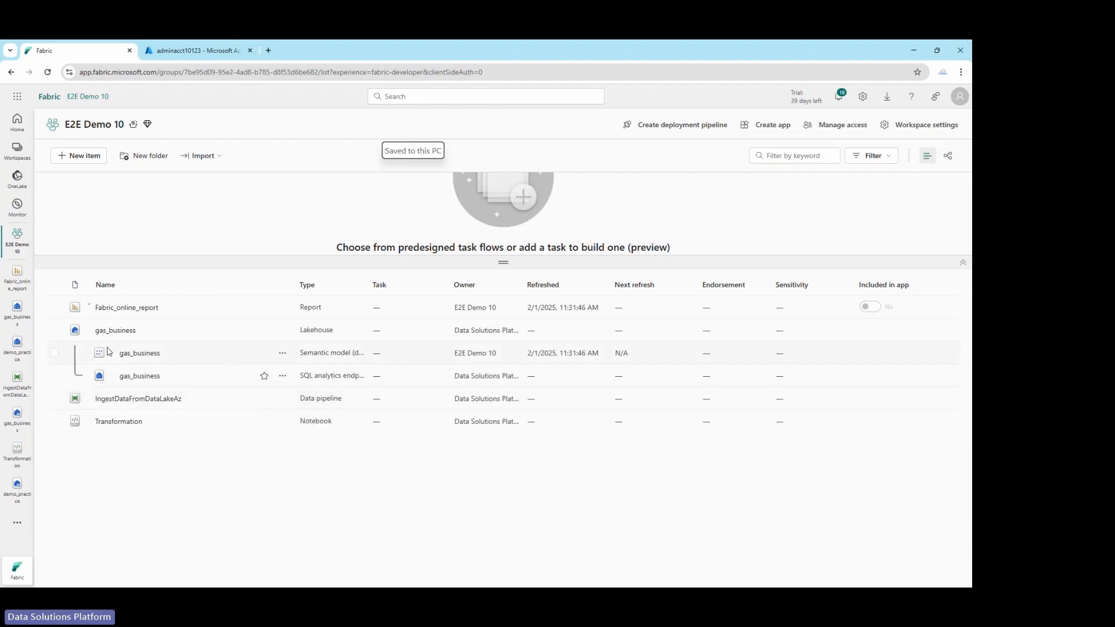
left_click(283, 376)
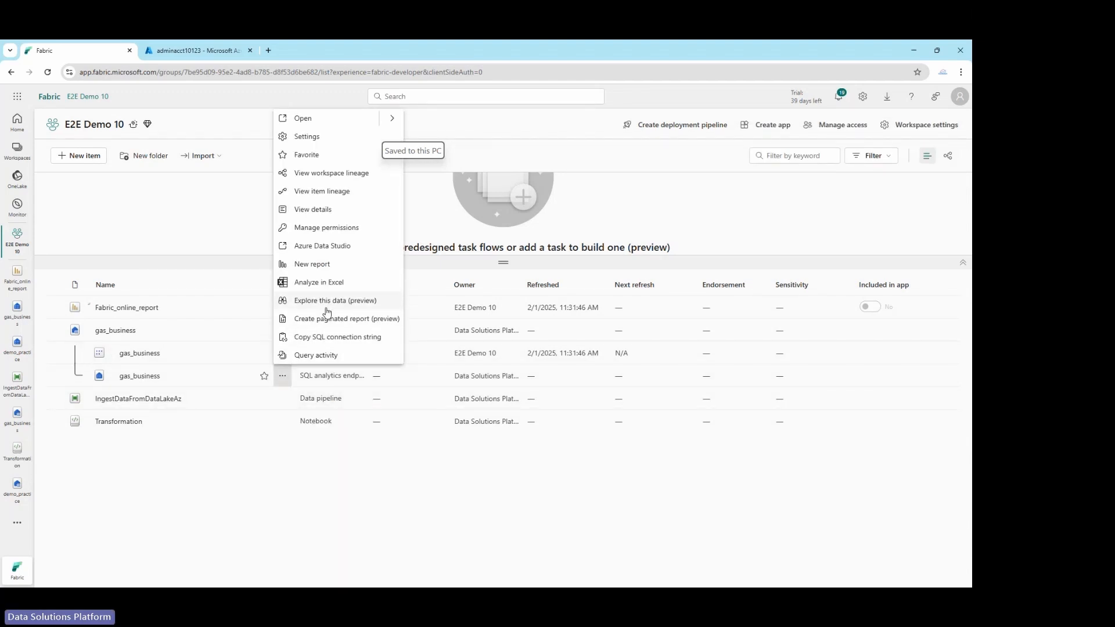
left_click(362, 342)
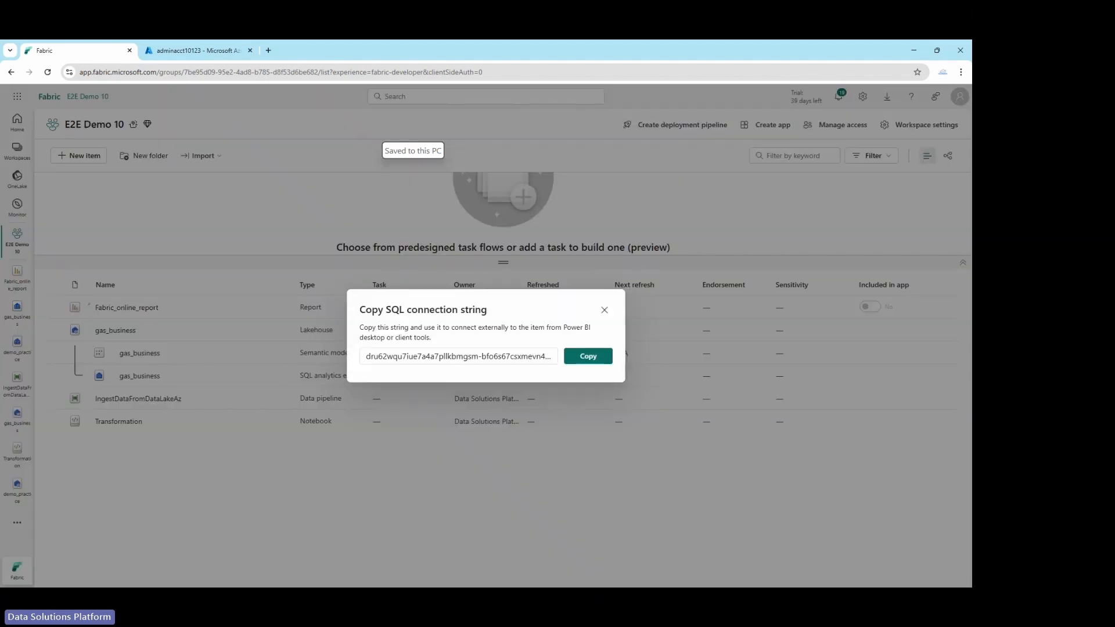
left_click(595, 355)
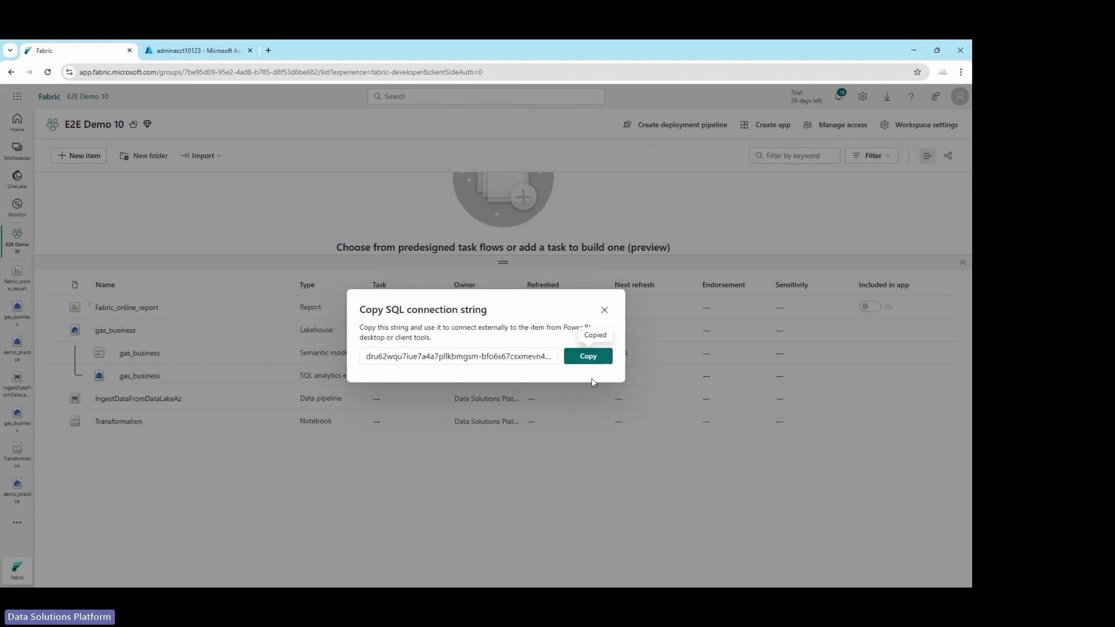
left_click(605, 310)
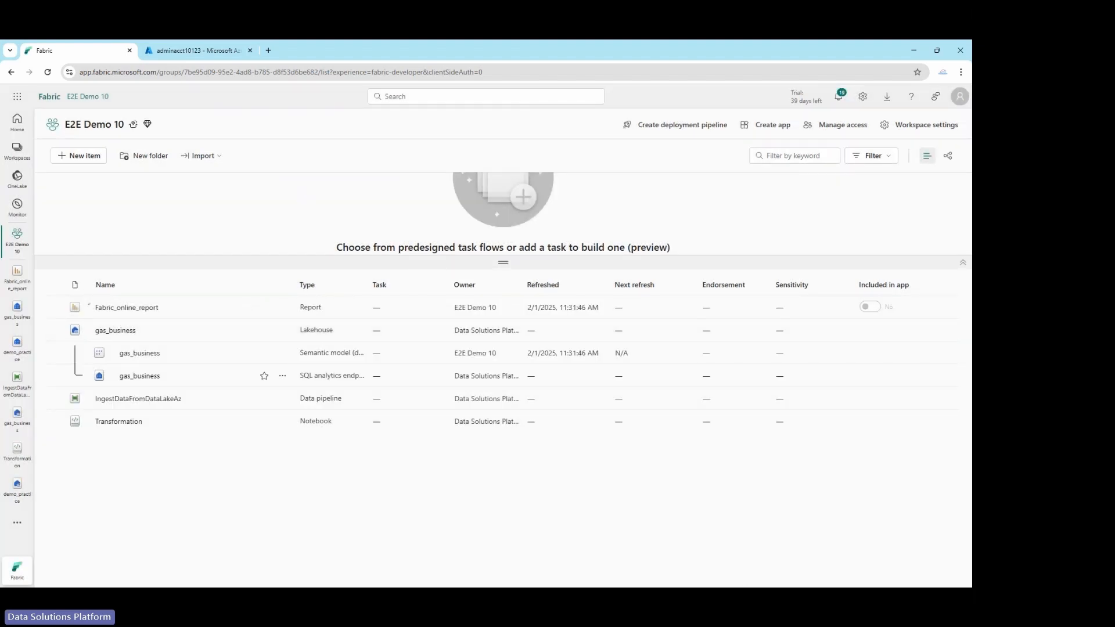
Switch to Power BI Desktop and connect to the SQL Server database with the copied connection string, signing in with the Microsoft account.
key("alt+Tab")
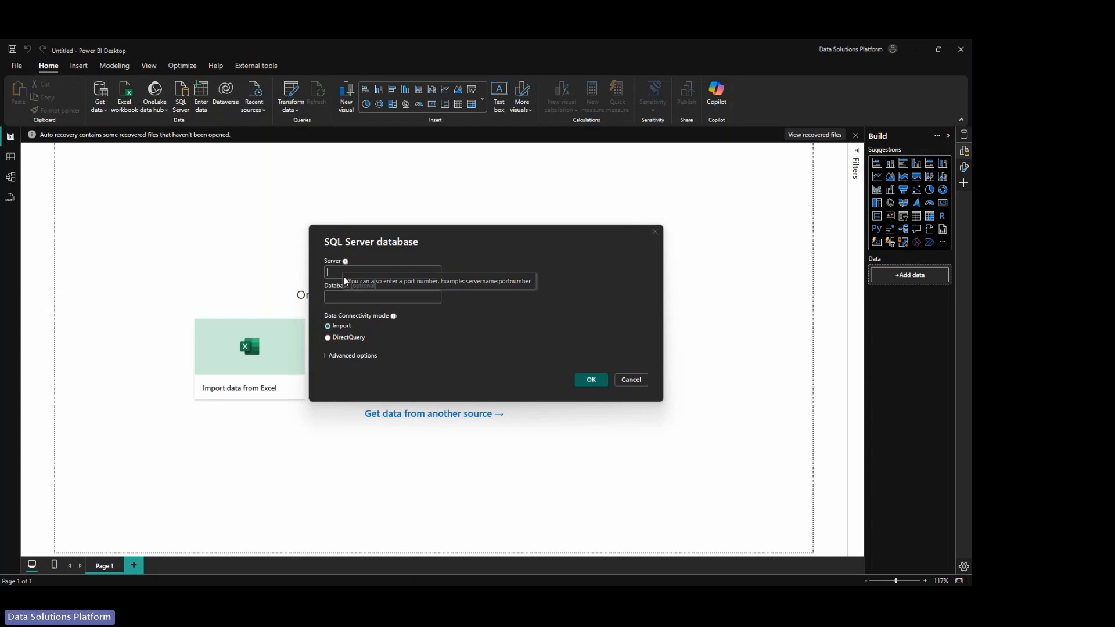
key("ctrl+v")
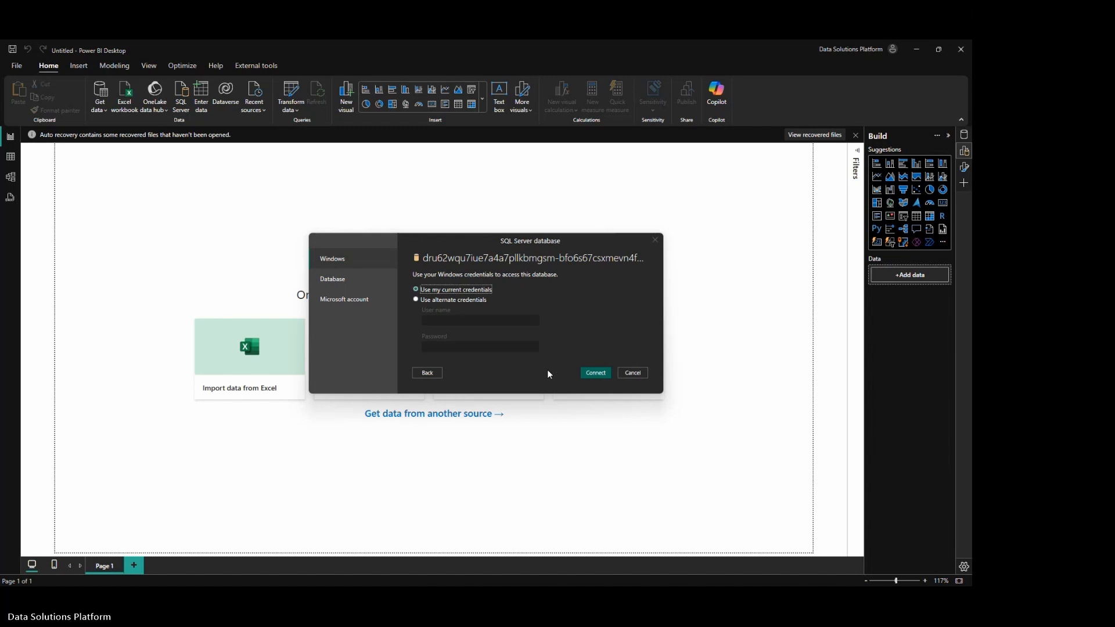
left_click(351, 301)
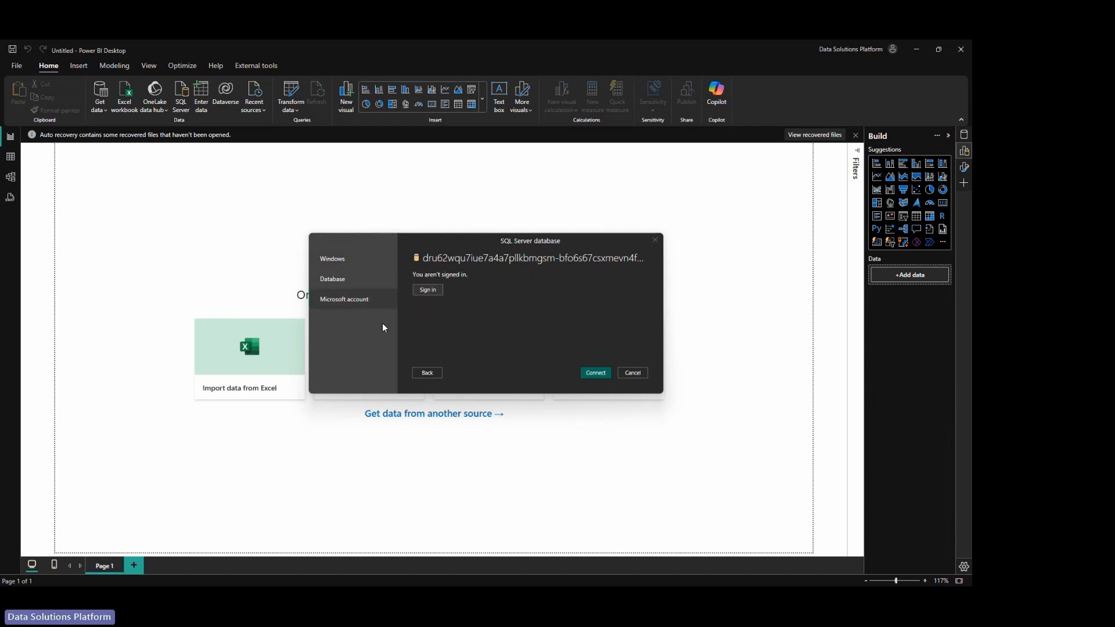
left_click(428, 290)
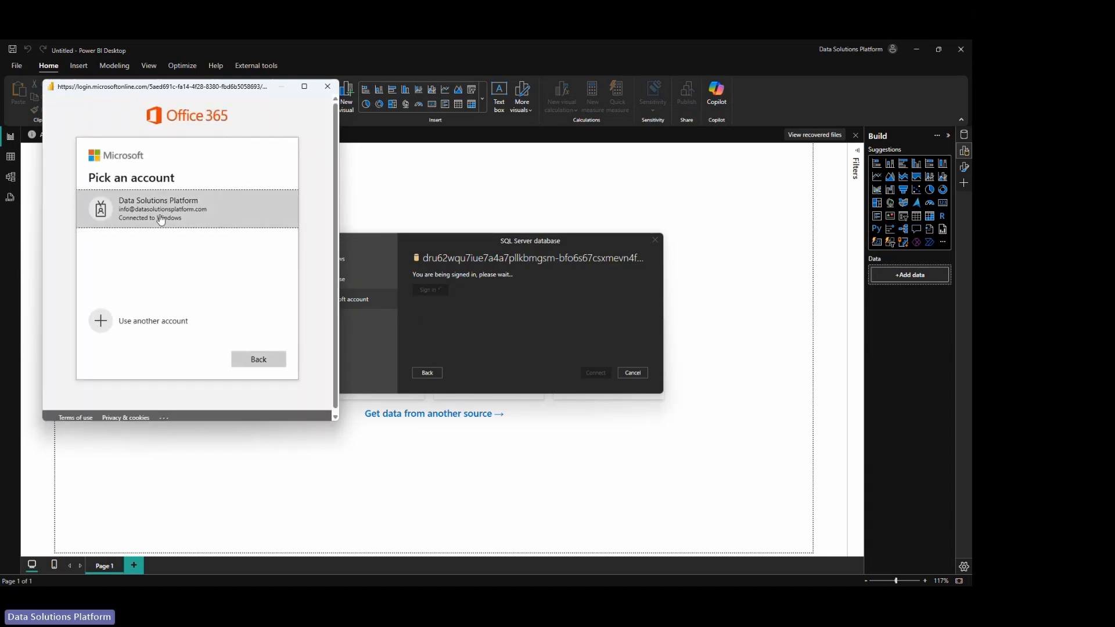
left_click(161, 220)
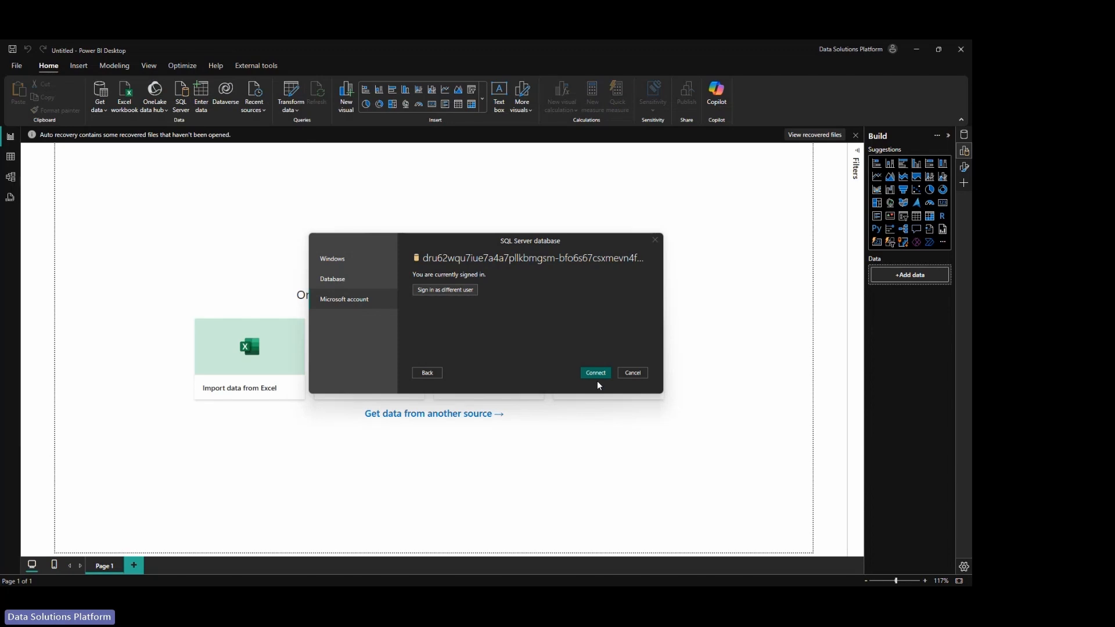
left_click(586, 375)
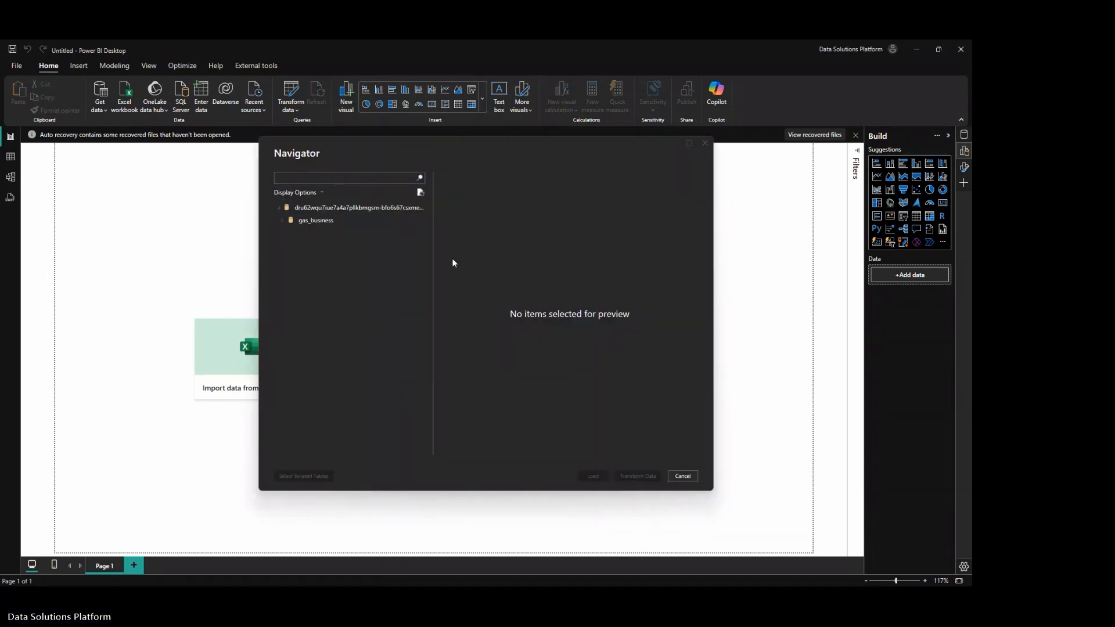
Select the Customer, Employee and invoice tables from gas_business and bring them into a repositioned Power Query Editor window.
left_click(281, 221)
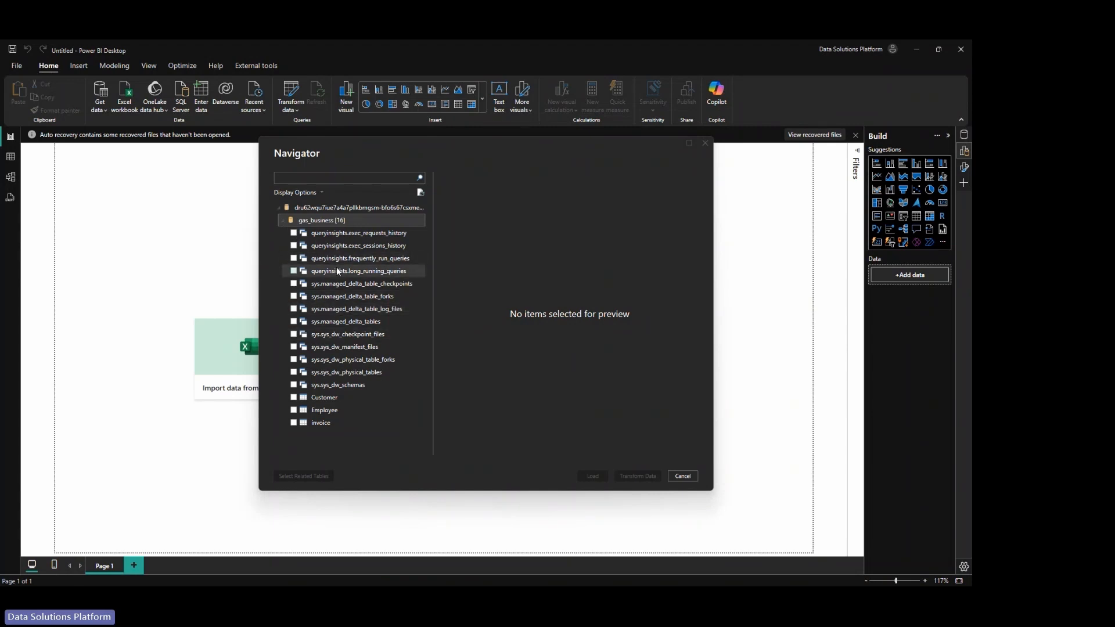
left_click(294, 400)
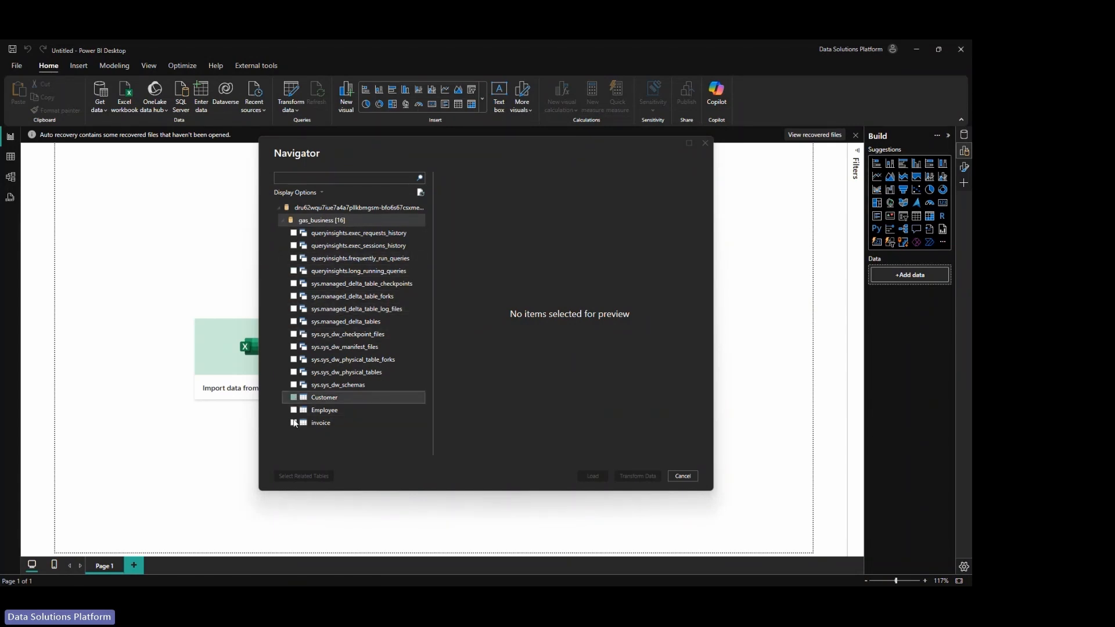
left_click(294, 410)
left_click(294, 423)
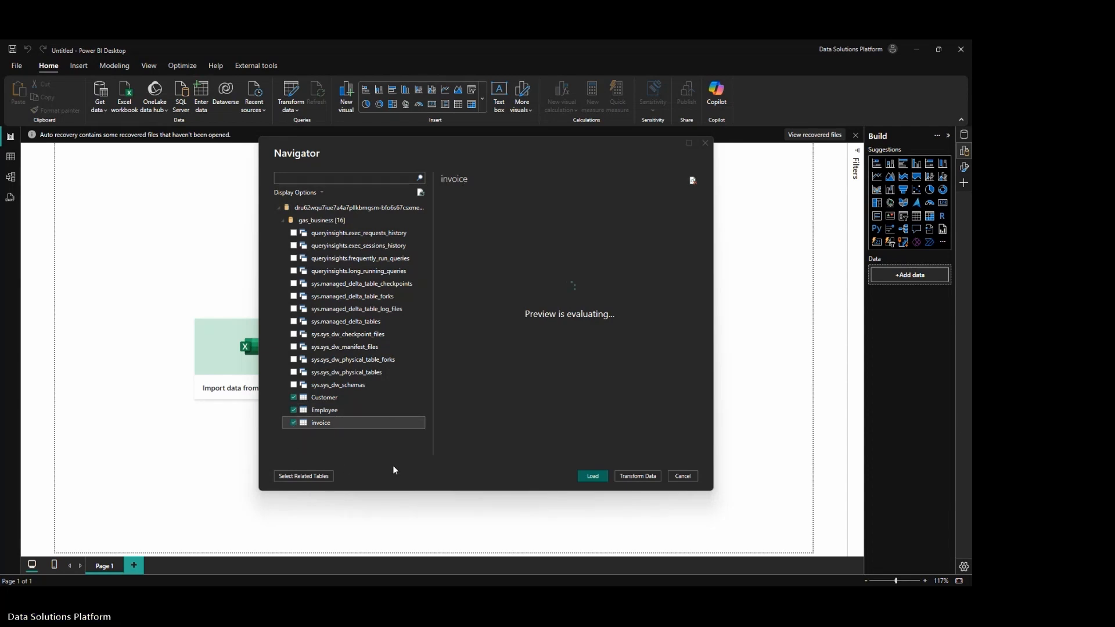
left_click(598, 475)
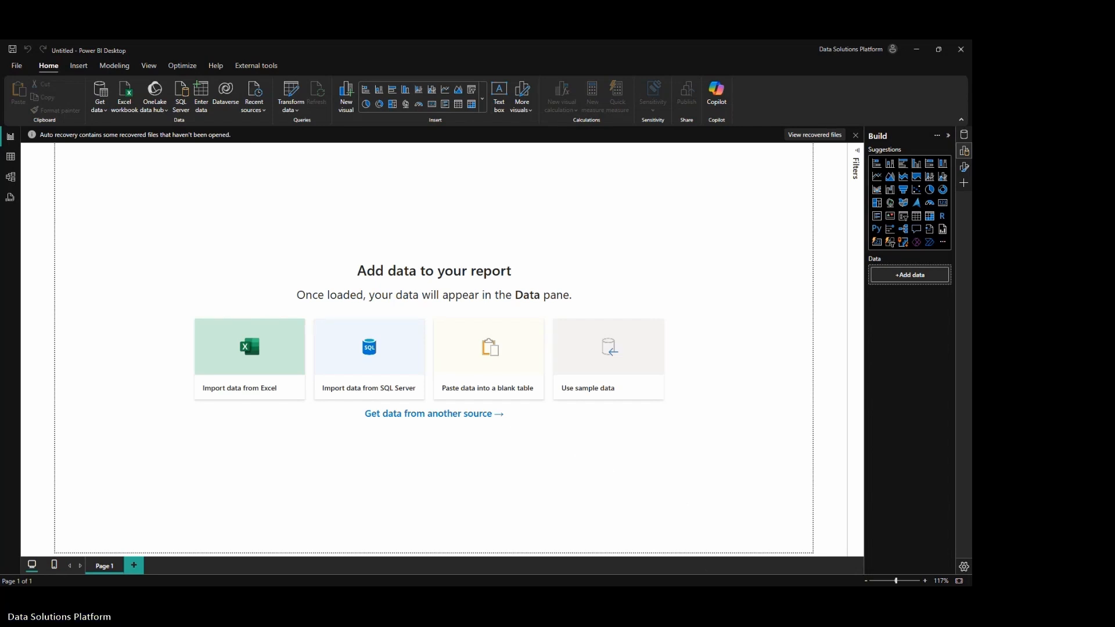
left_click_drag(971, 82, 368, 175)
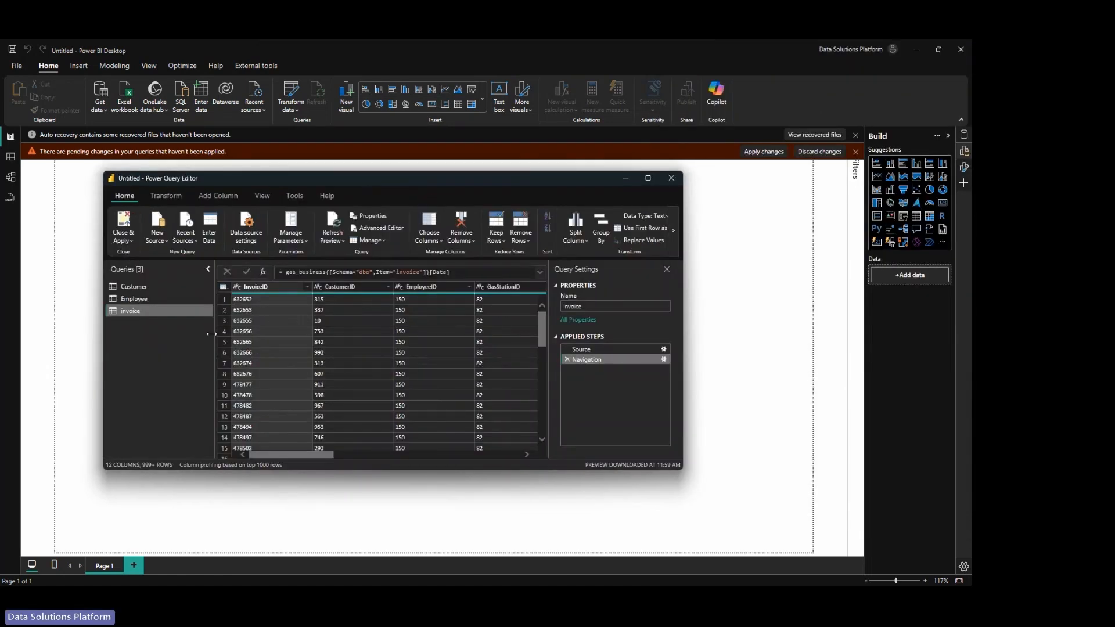
Remove the invoice column from the Customer query.
left_click(138, 287)
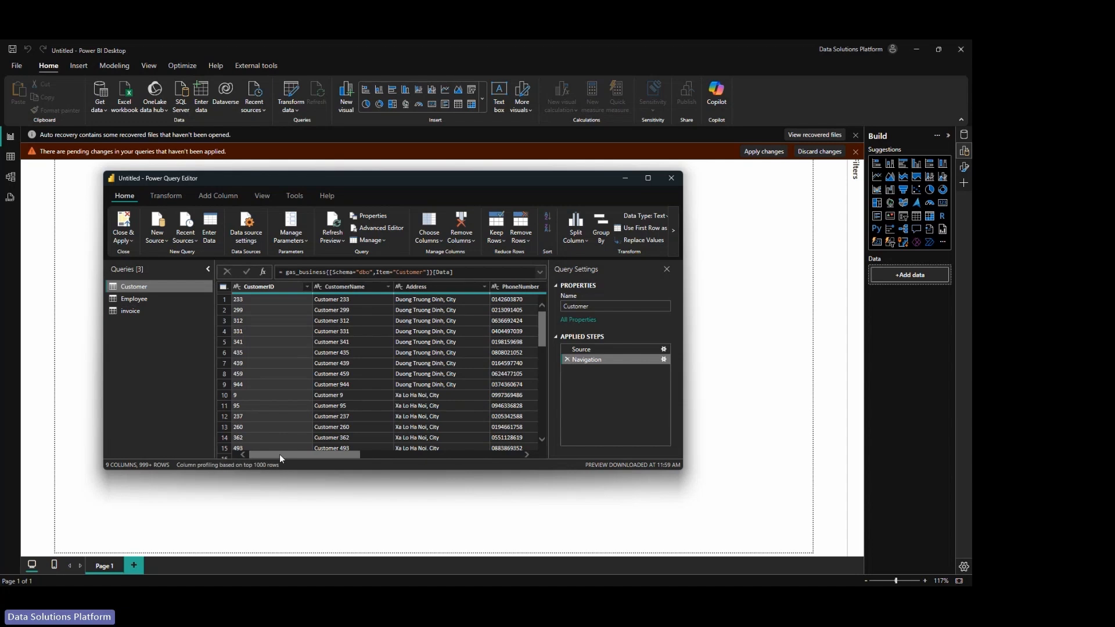
left_click_drag(280, 457, 444, 457)
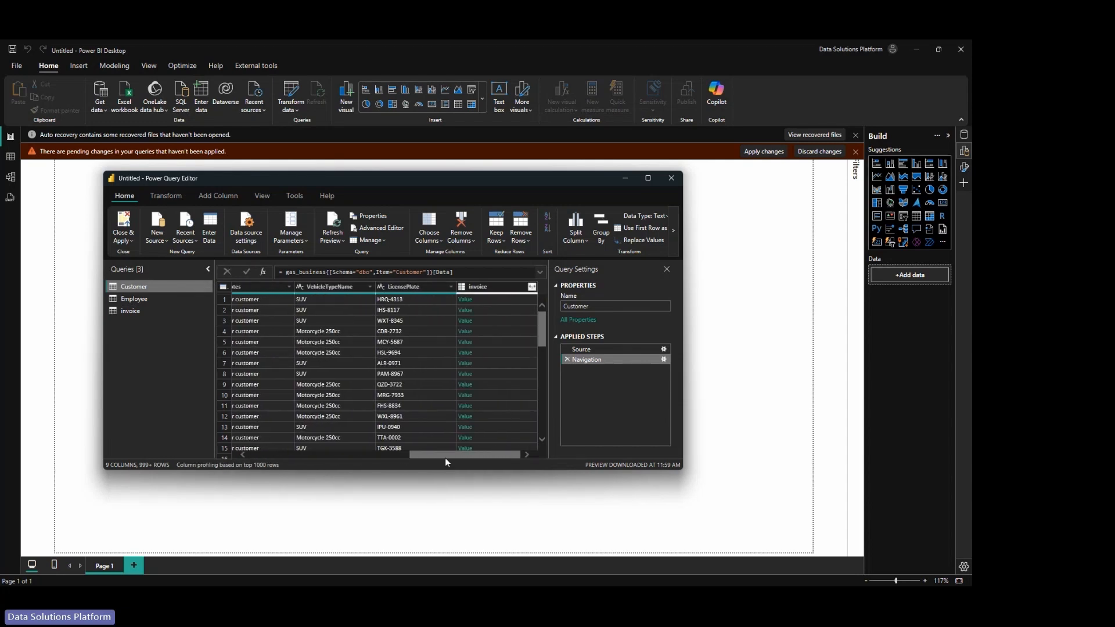
left_click(509, 285)
right_click(509, 285)
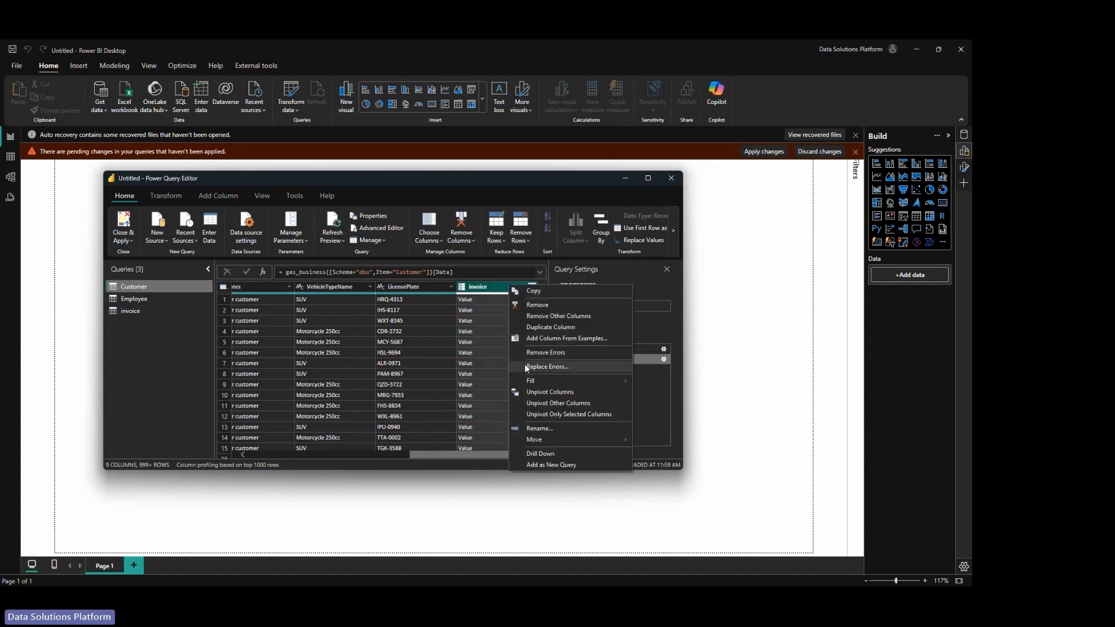
left_click(538, 306)
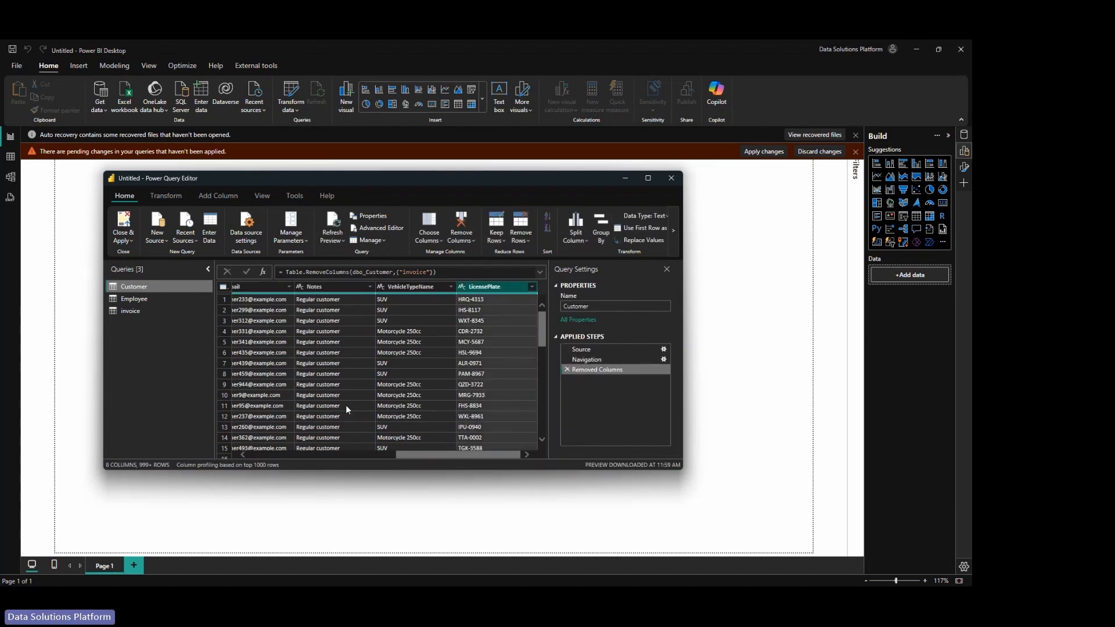
Change the data type of the GasStationID column in the Employee query to Whole Number.
left_click(126, 300)
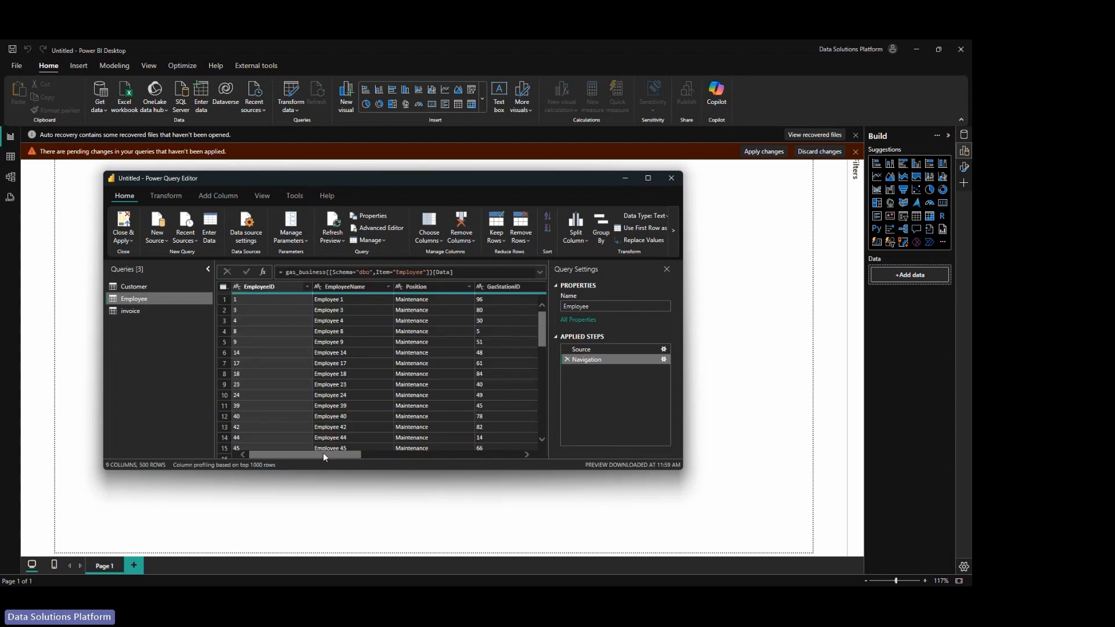
left_click_drag(323, 452, 368, 454)
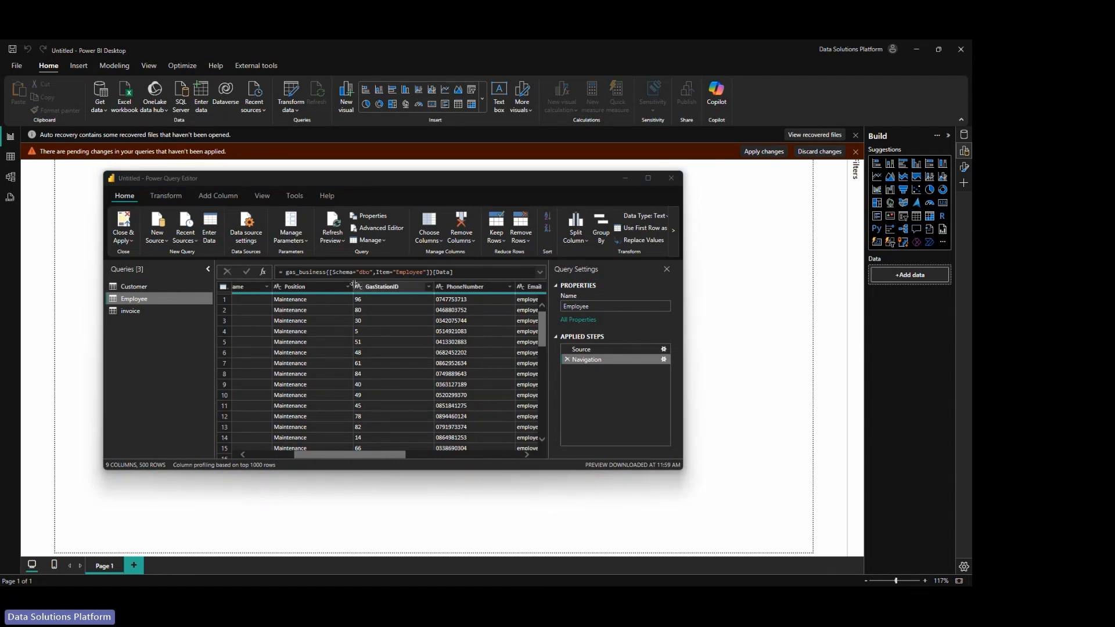
left_click(357, 286)
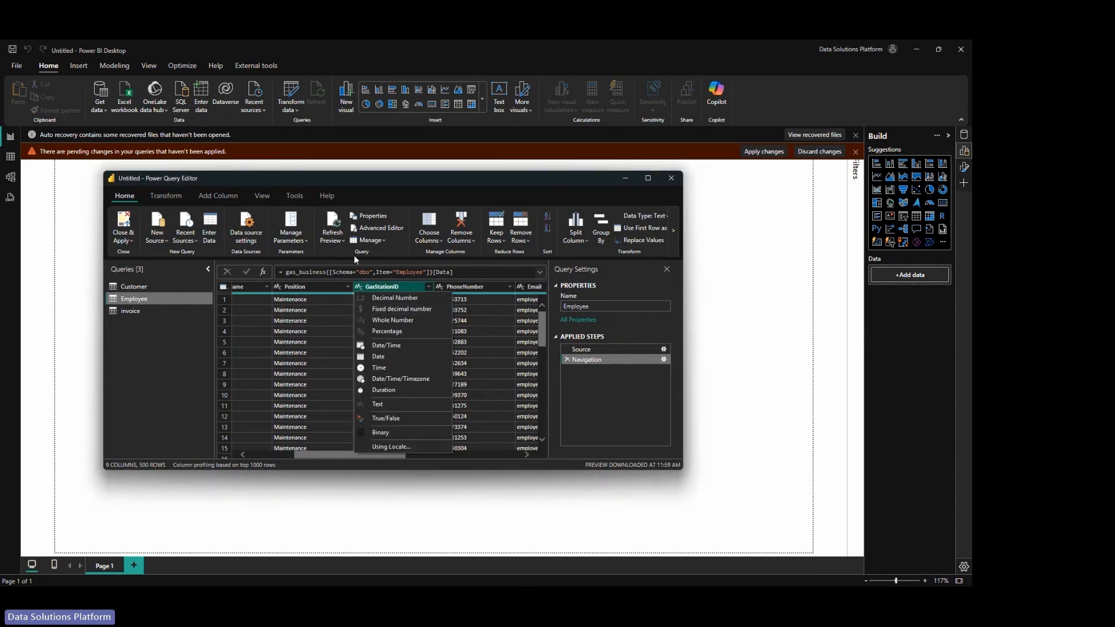
left_click(331, 301)
left_click(383, 286)
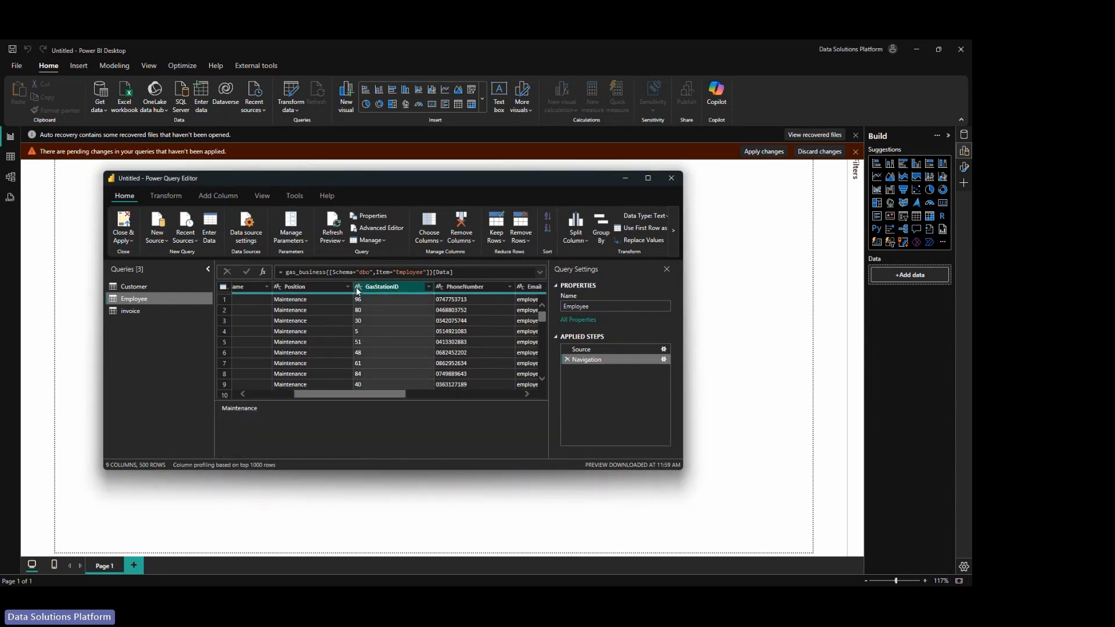
left_click(359, 286)
left_click(386, 319)
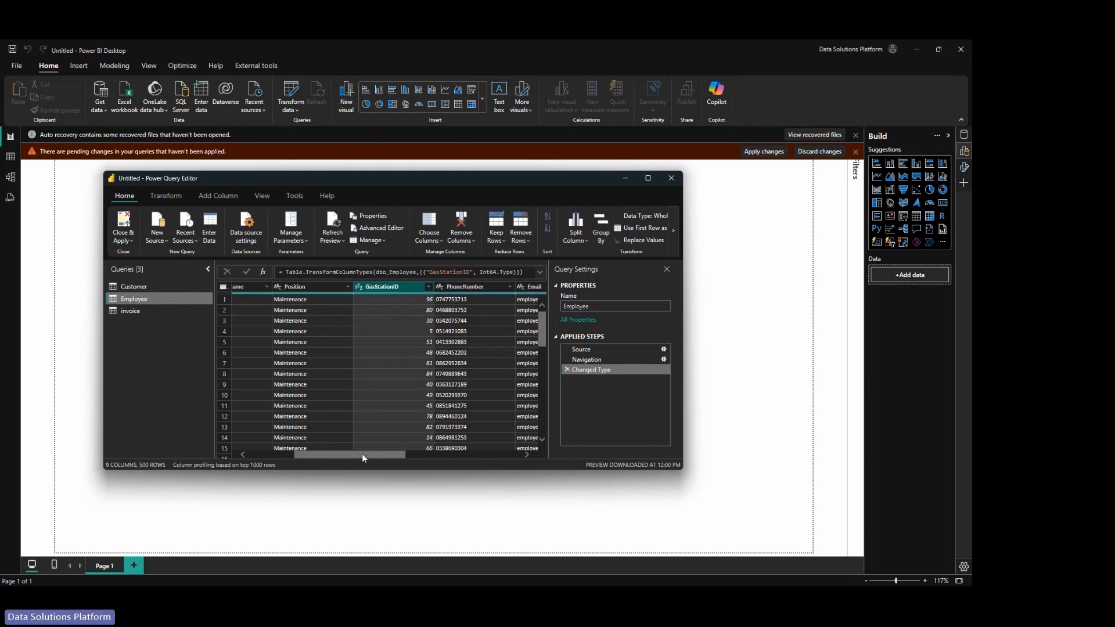
Remove the invoice column from the Employee query.
left_click_drag(362, 454, 316, 454)
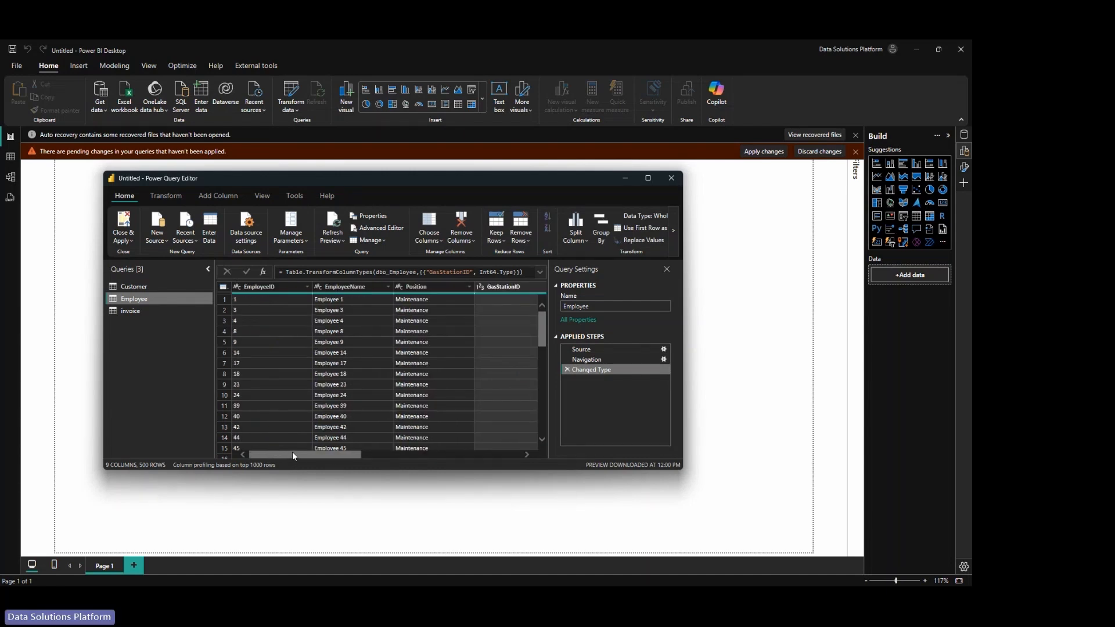
left_click_drag(292, 452, 479, 439)
left_click(497, 285)
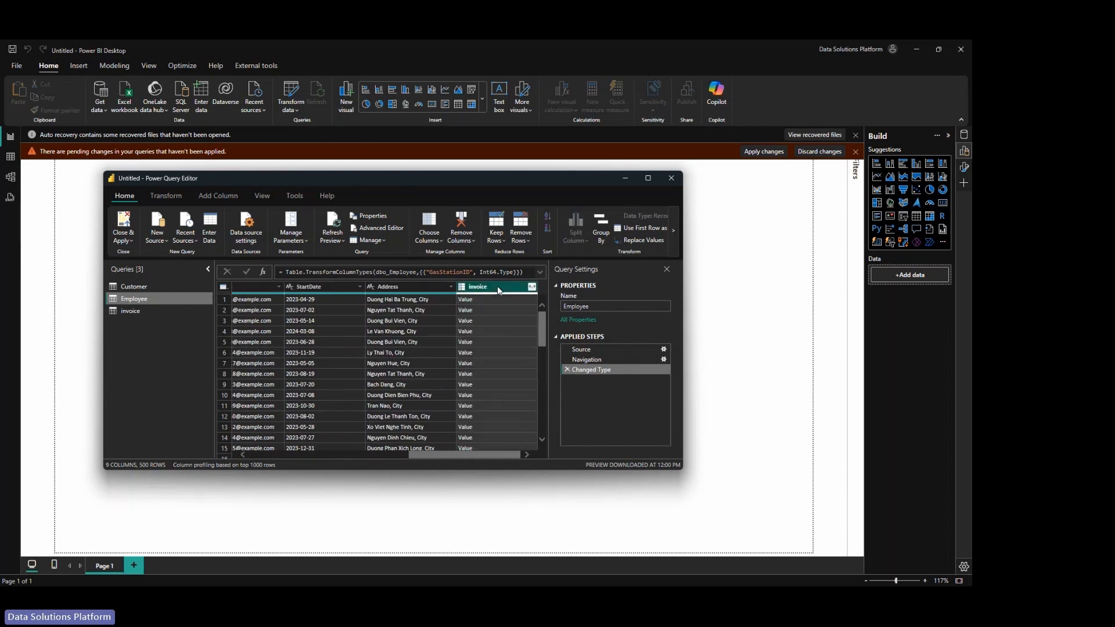
right_click(497, 286)
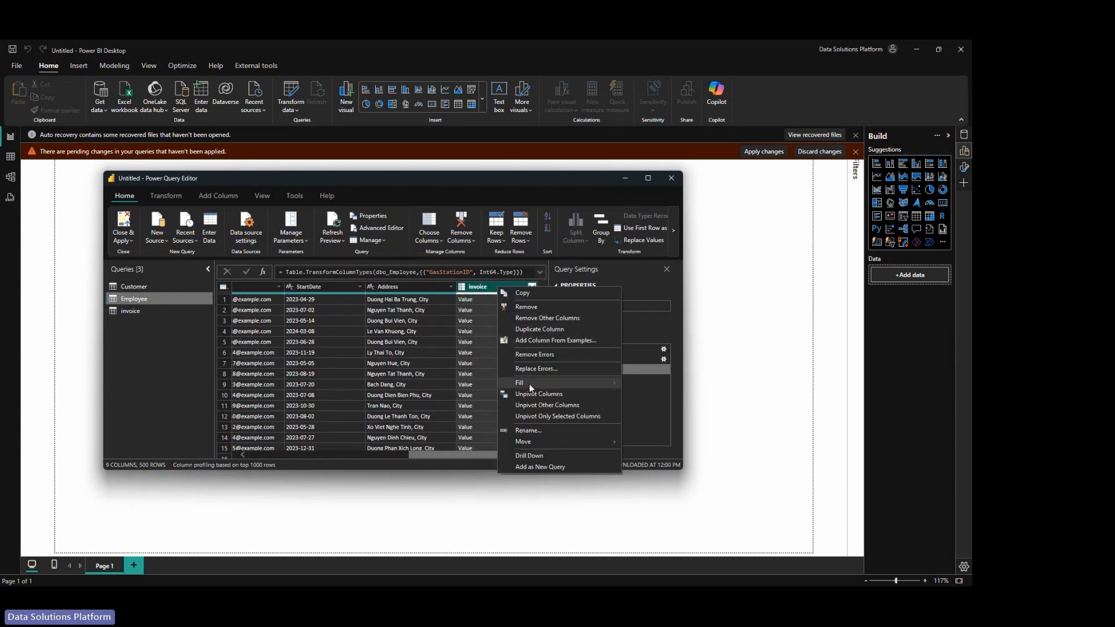
left_click(535, 307)
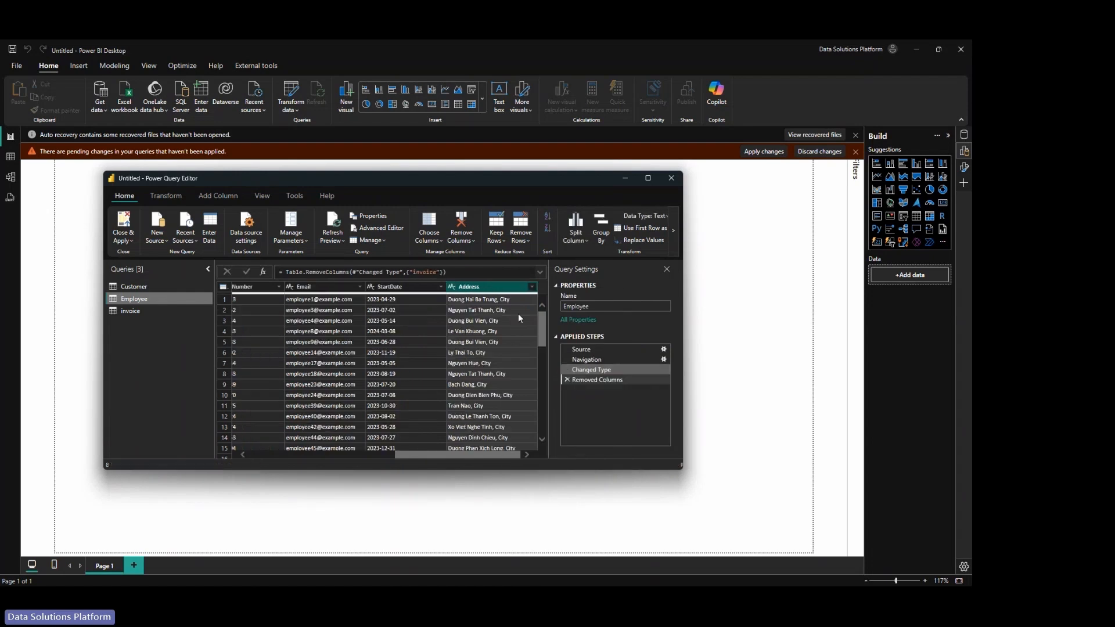
Change the data type of the IssueDate column in the invoice query to Date/Time.
left_click(127, 312)
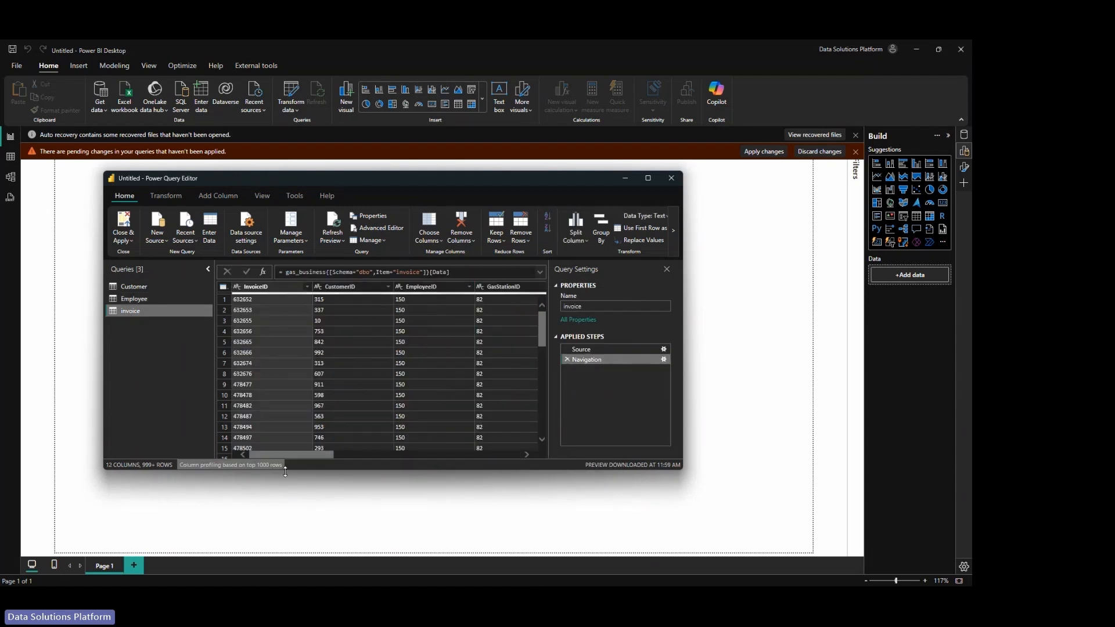
left_click_drag(302, 455, 352, 457)
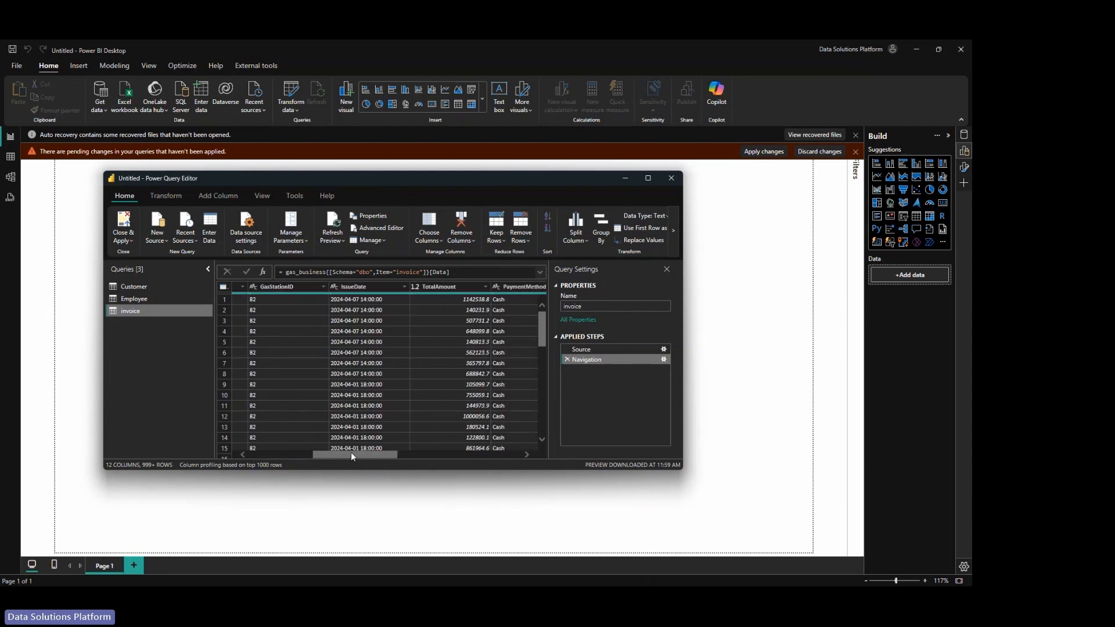
left_click(326, 286)
left_click(354, 345)
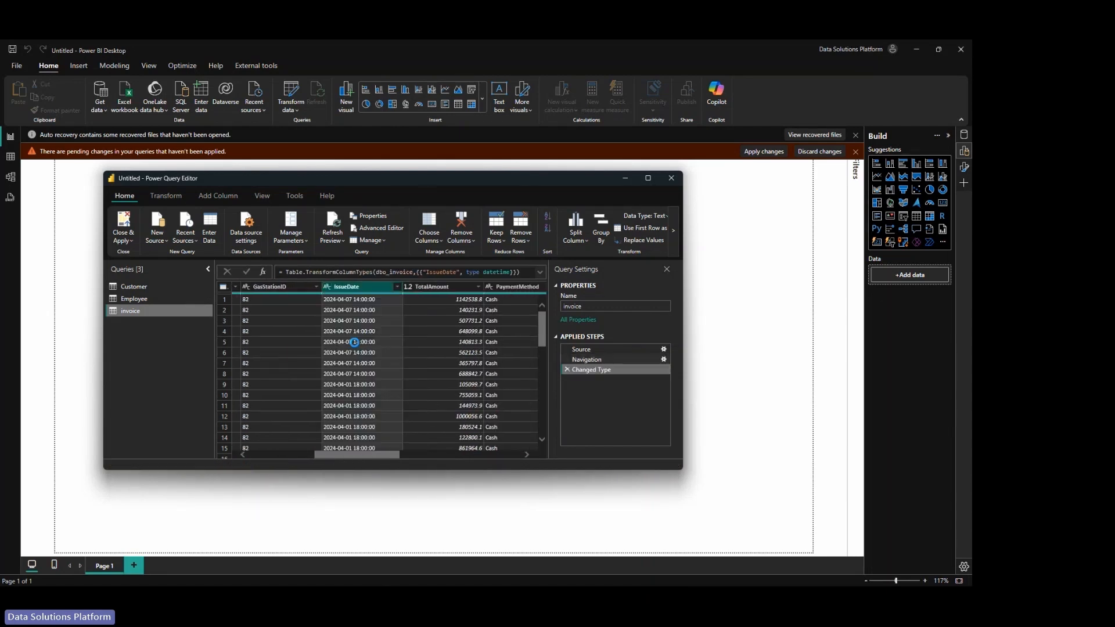
Remove the Customer and Employee columns from the invoice query, and apply all query changes while closing the Power Query Editor.
left_click_drag(349, 454, 471, 445)
left_click(424, 284)
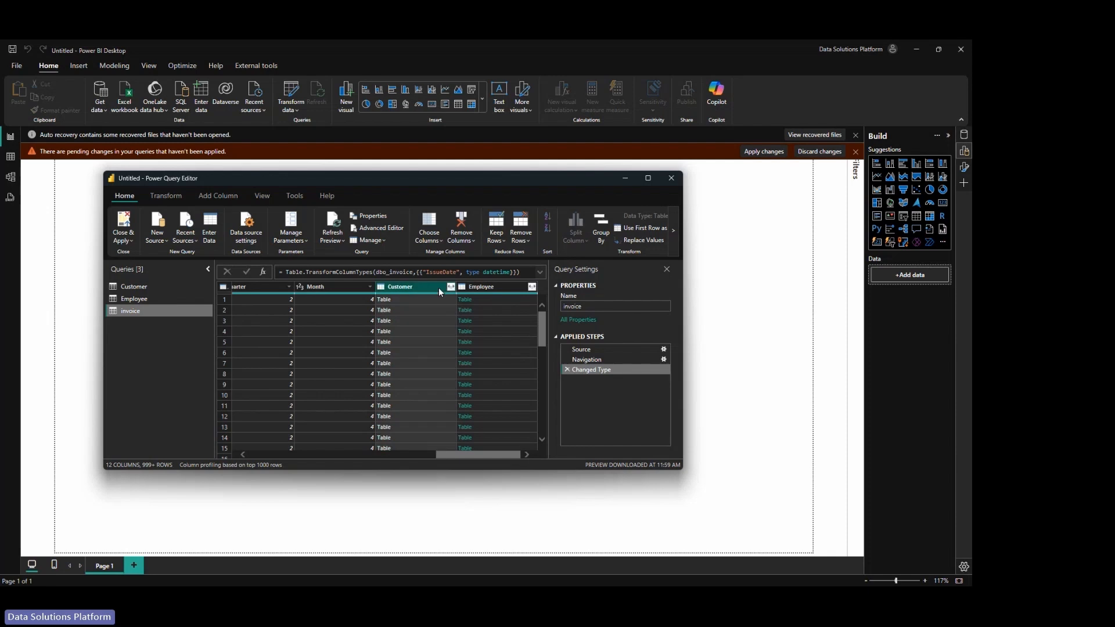
left_click(483, 287)
right_click(483, 289)
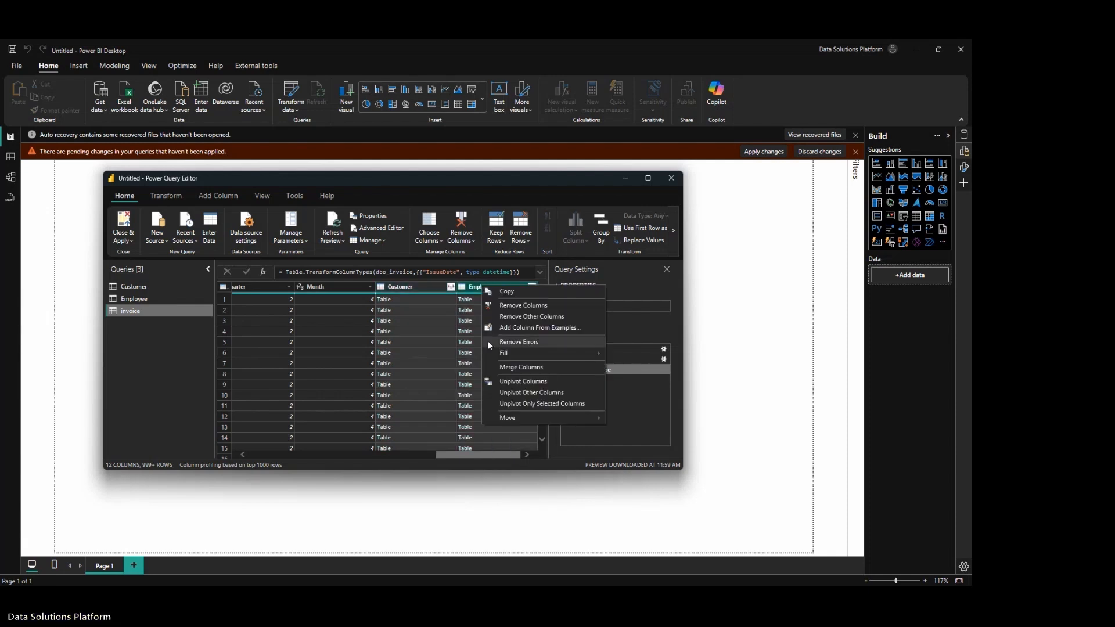
left_click(510, 303)
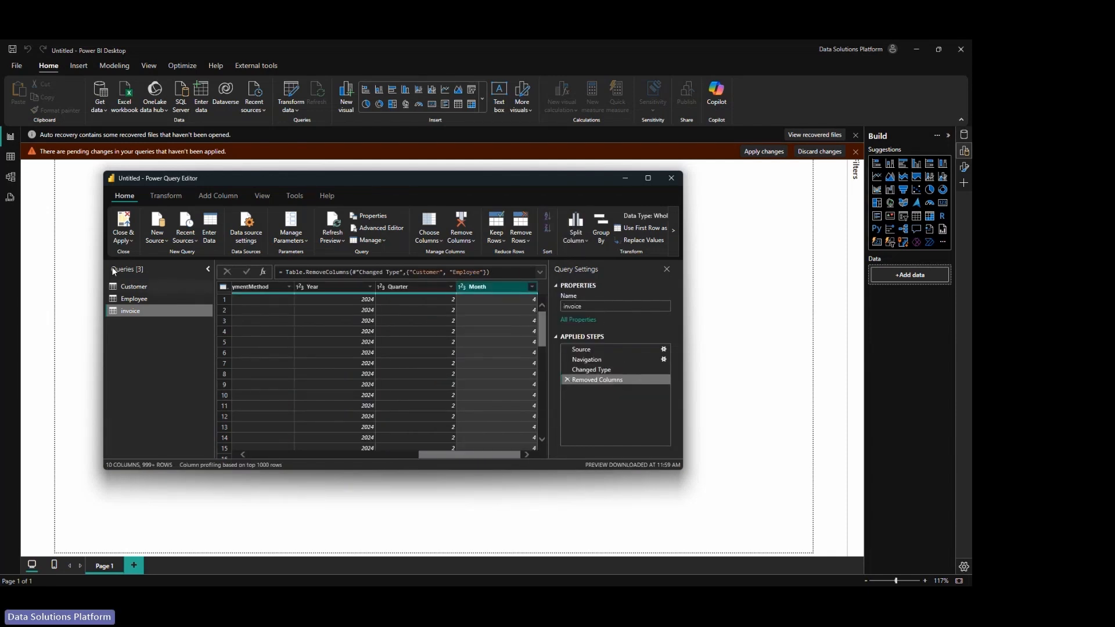
left_click(123, 227)
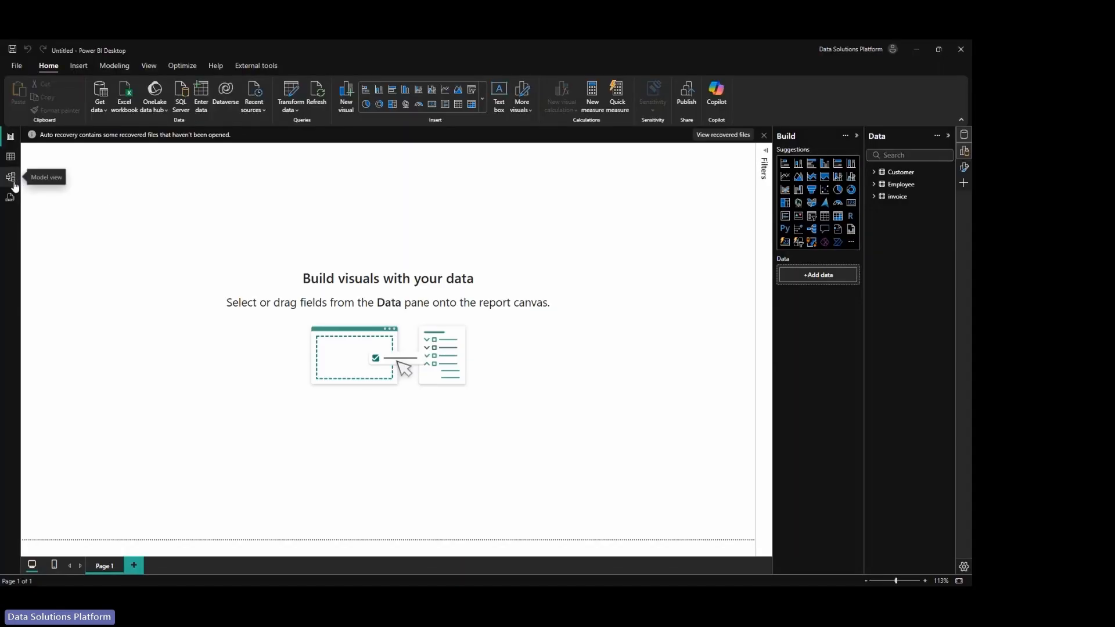
In the model diagram, place the invoice table below and between Employee and Customer, and inspect its relationships to both tables.
left_click(13, 181)
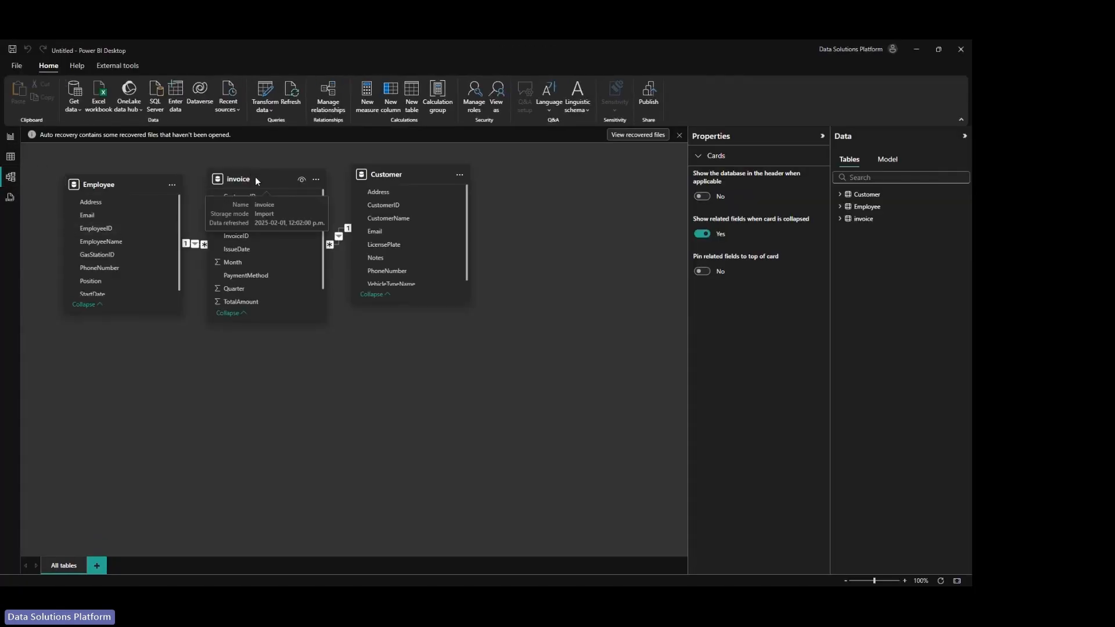
left_click_drag(256, 176, 235, 333)
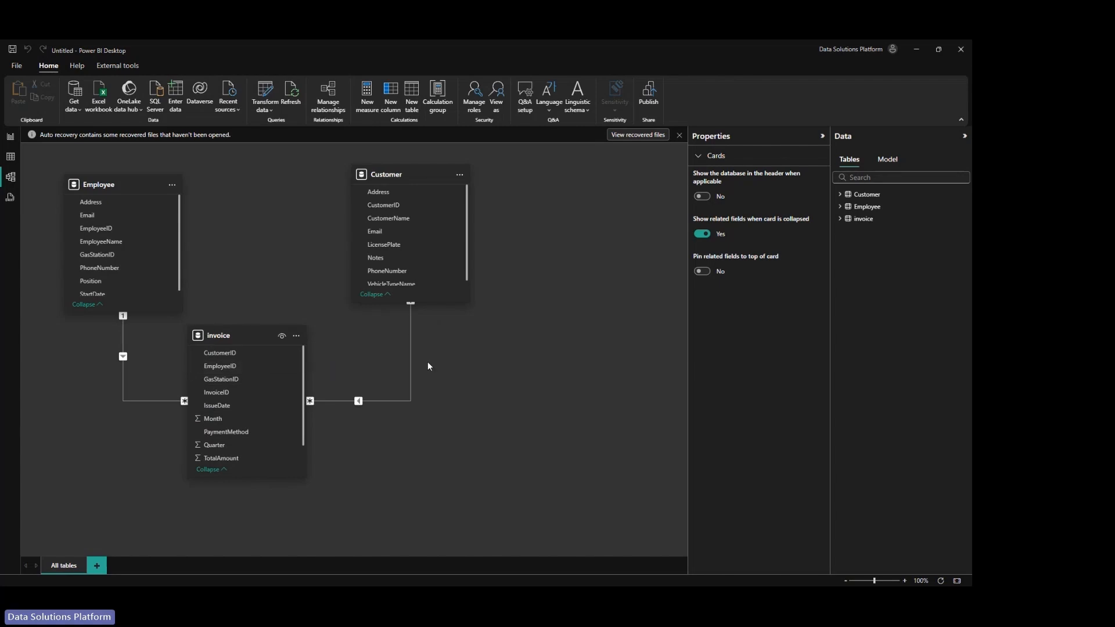
left_click(397, 401)
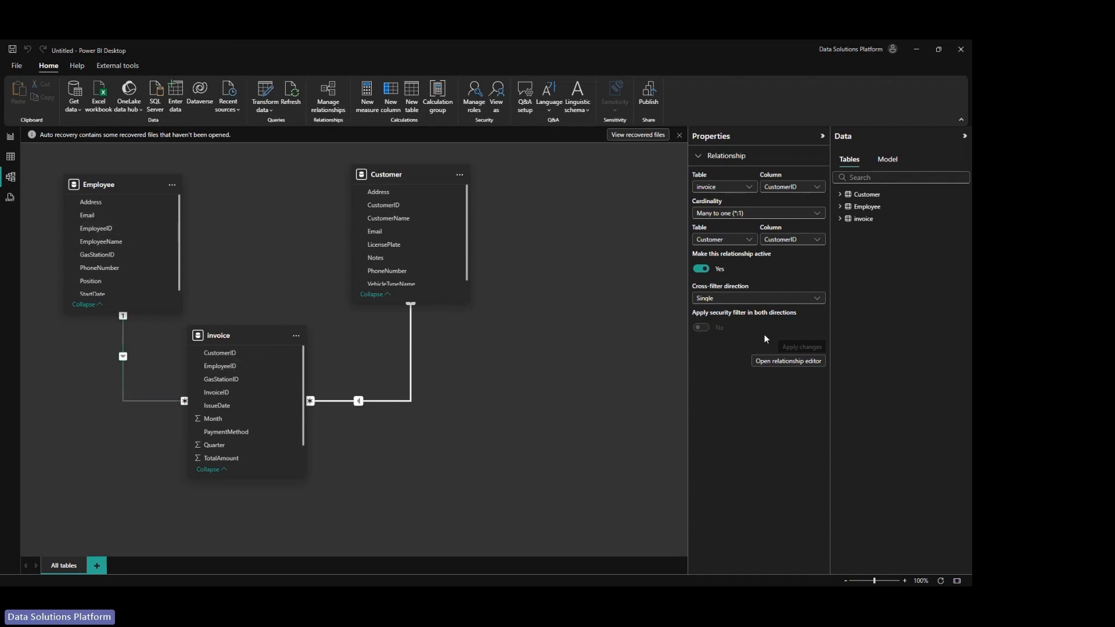
left_click(122, 381)
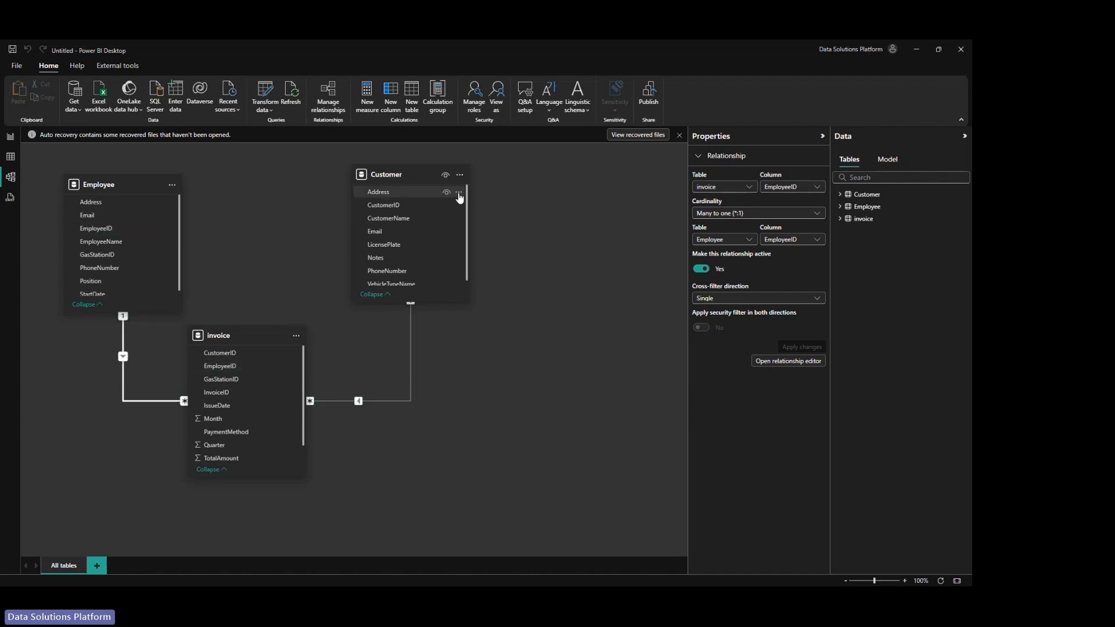
Return to the report page and add a text box stretched as a shallow banner across the full width of the page's upper edge.
left_click(8, 139)
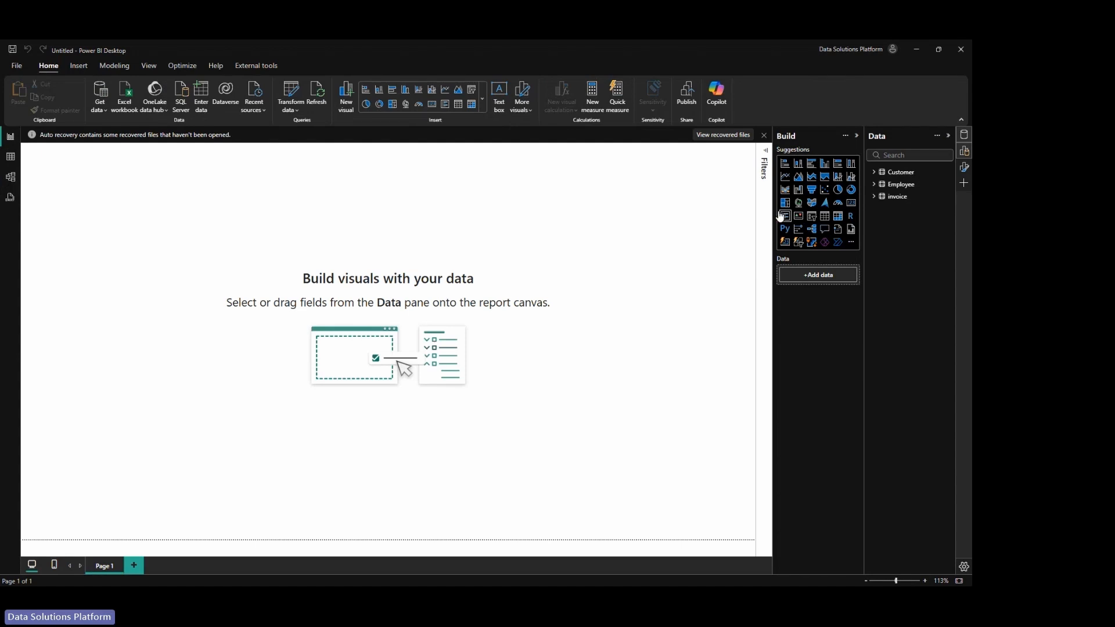
left_click(75, 65)
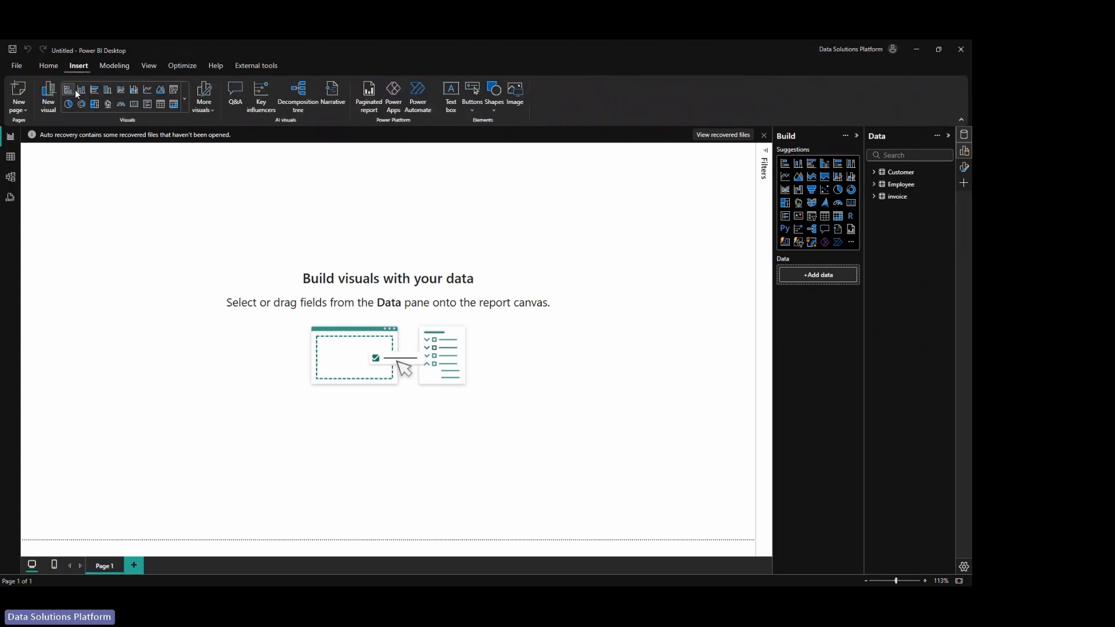
left_click(451, 96)
left_click_drag(169, 198, 665, 198)
left_click_drag(347, 269, 396, 171)
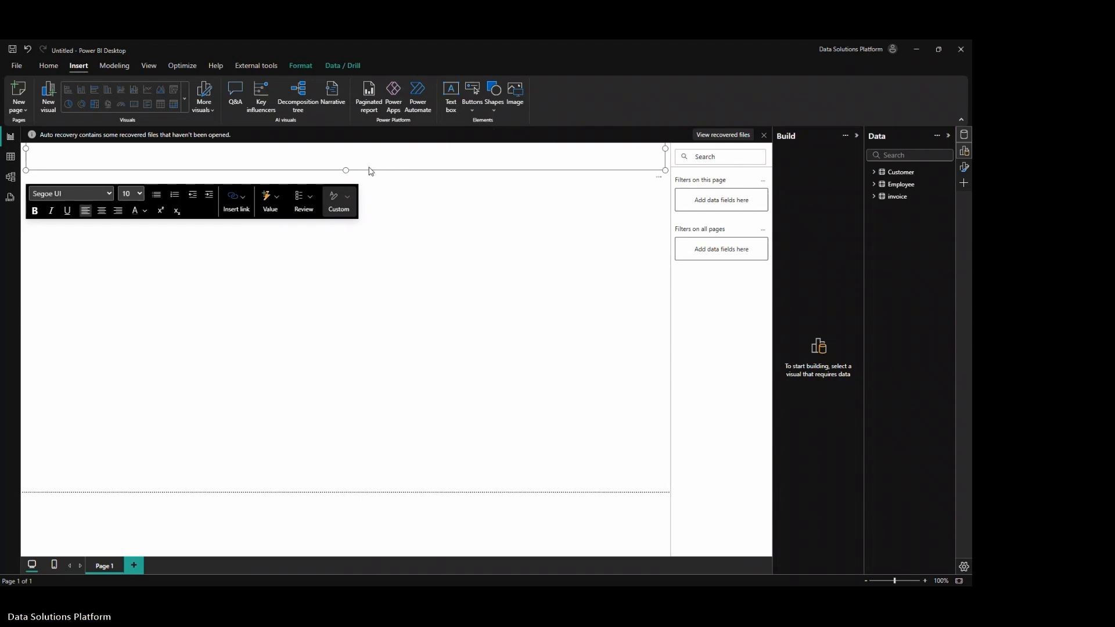
left_click(312, 155)
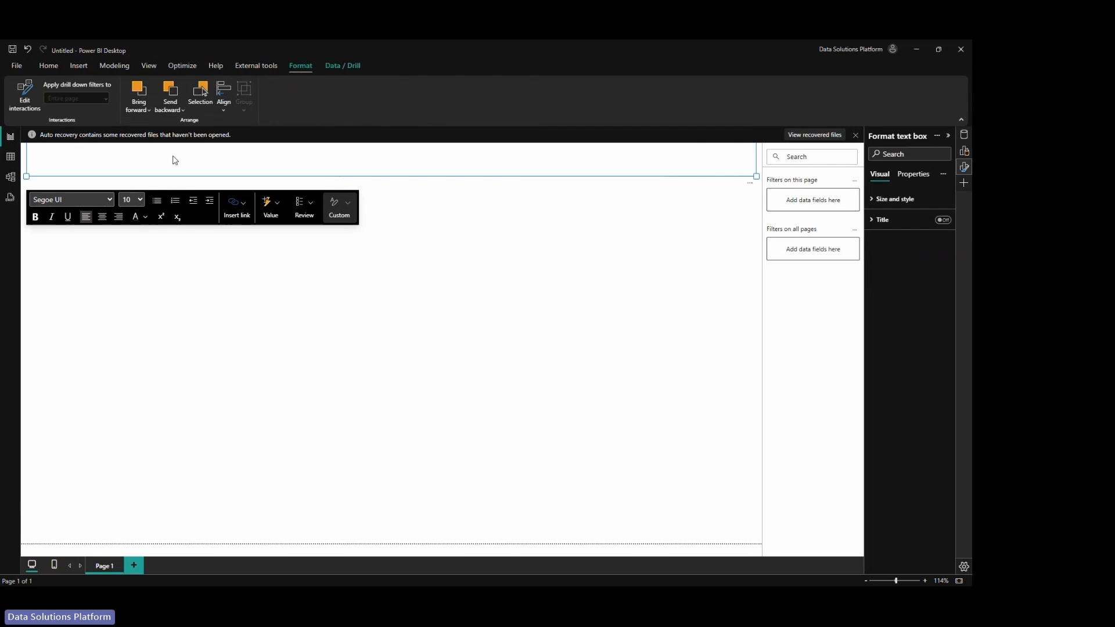
Dismiss the auto recovery notice, choosing to remove the recovered files.
left_click(856, 134)
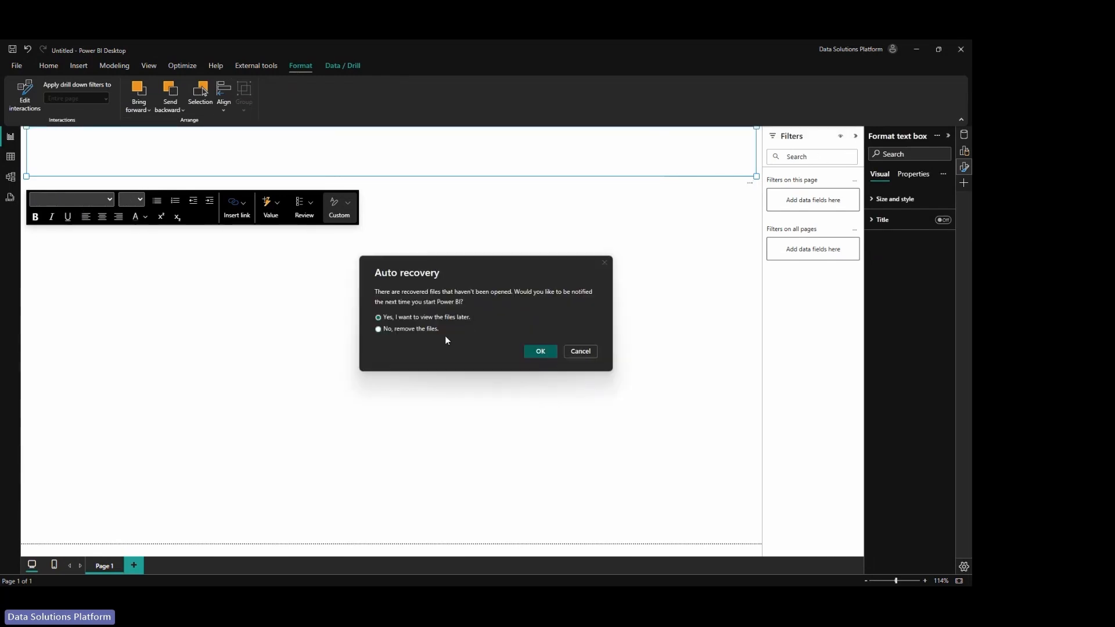
left_click(406, 328)
left_click(540, 352)
Enter PETRO-CANADA INC as the text of the banner text box.
left_click(115, 148)
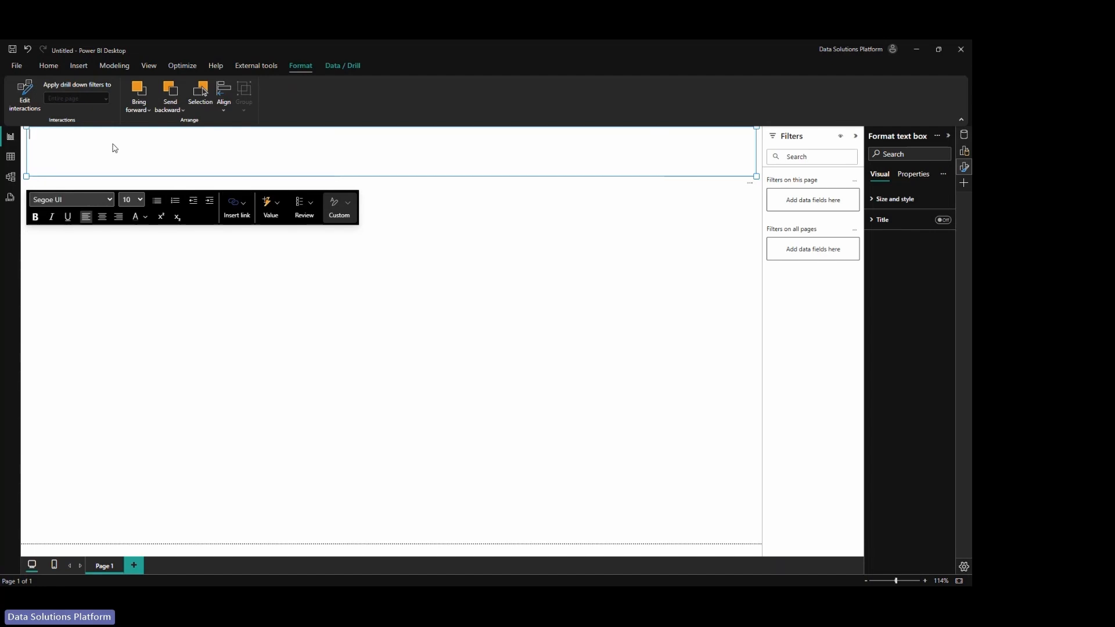
type("PETRO")
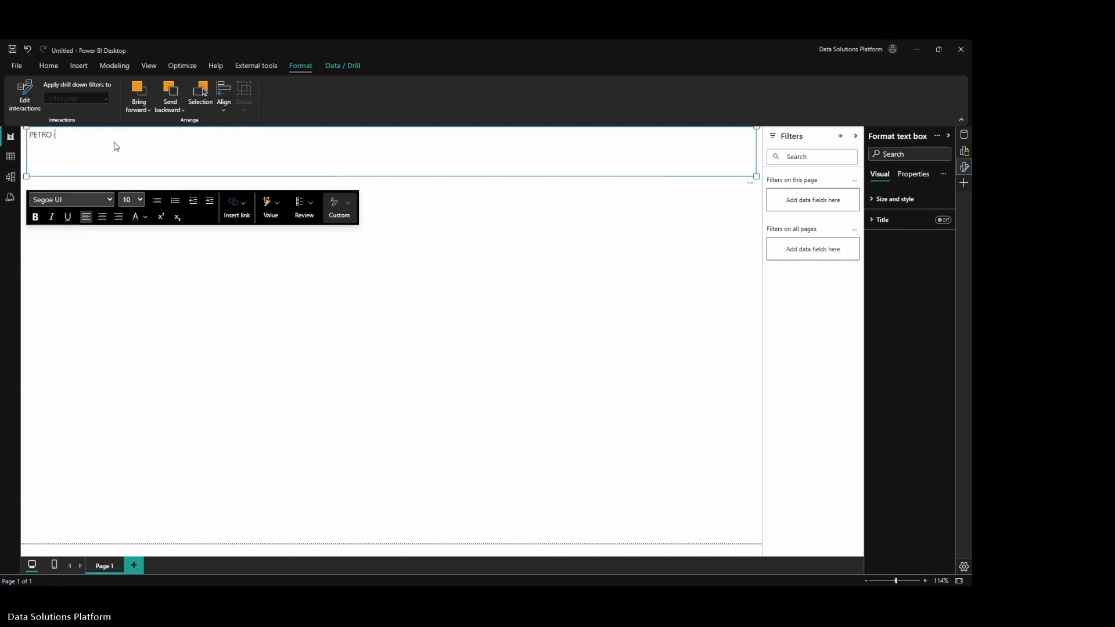
type("-CANADA INC")
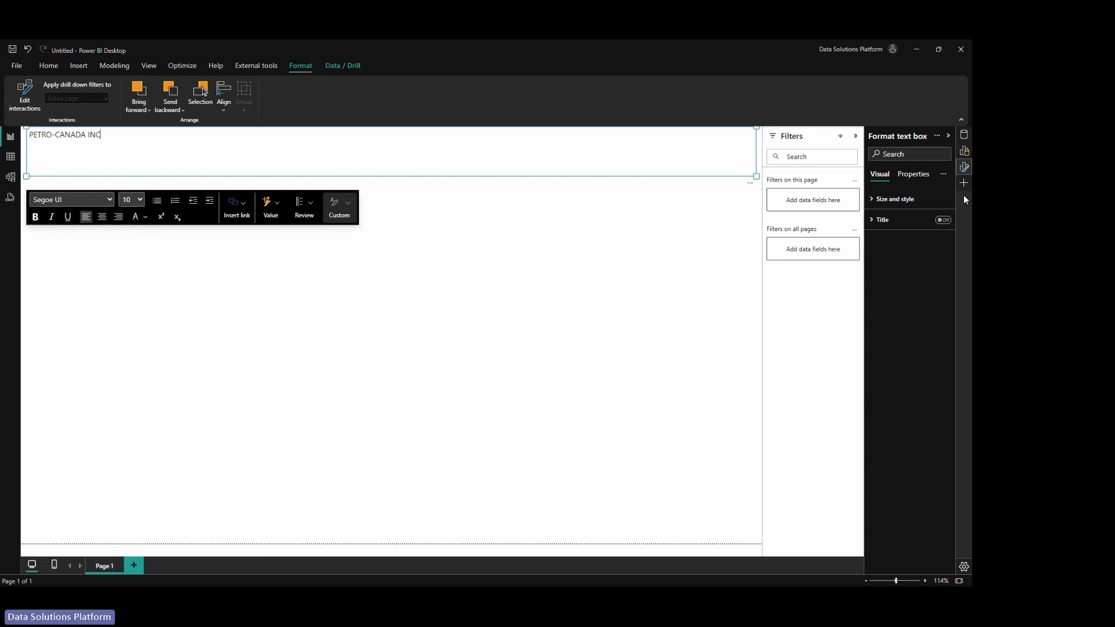
left_click(876, 221)
left_click(876, 220)
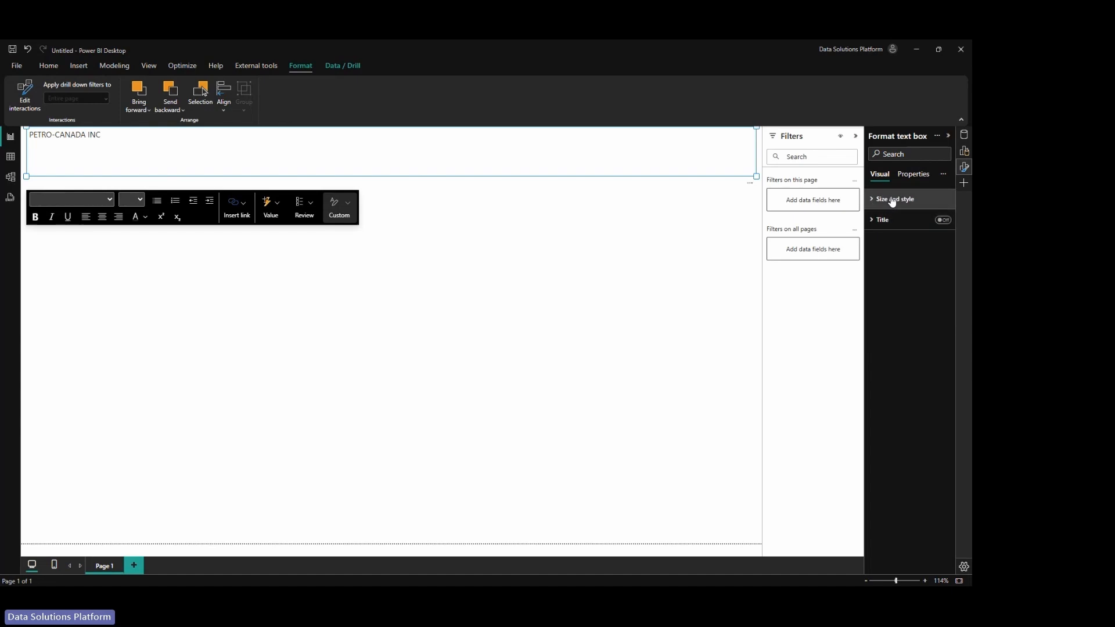
left_click(914, 175)
left_click(880, 175)
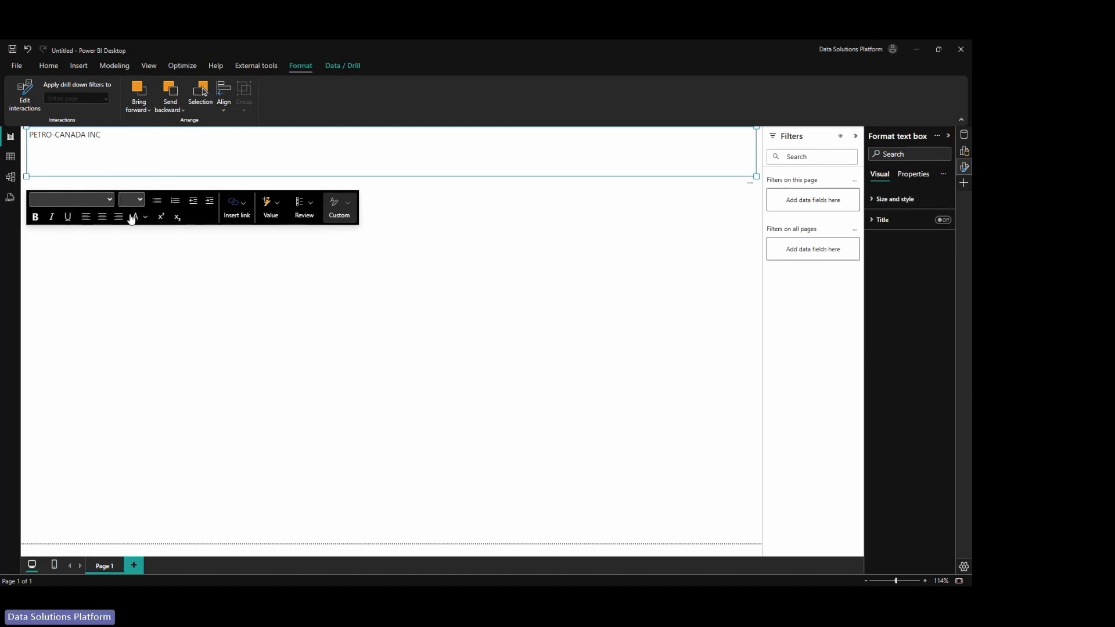
Set the PETRO-CANADA INC banner text to font size 40.
left_click(116, 135)
key("ctrl+a")
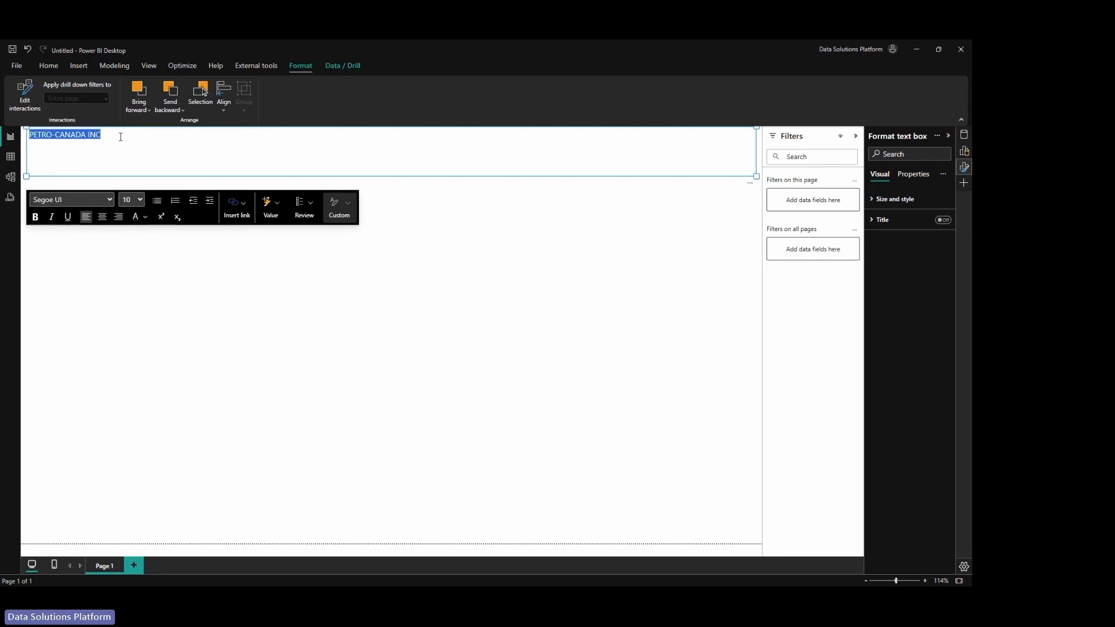
left_click(135, 199)
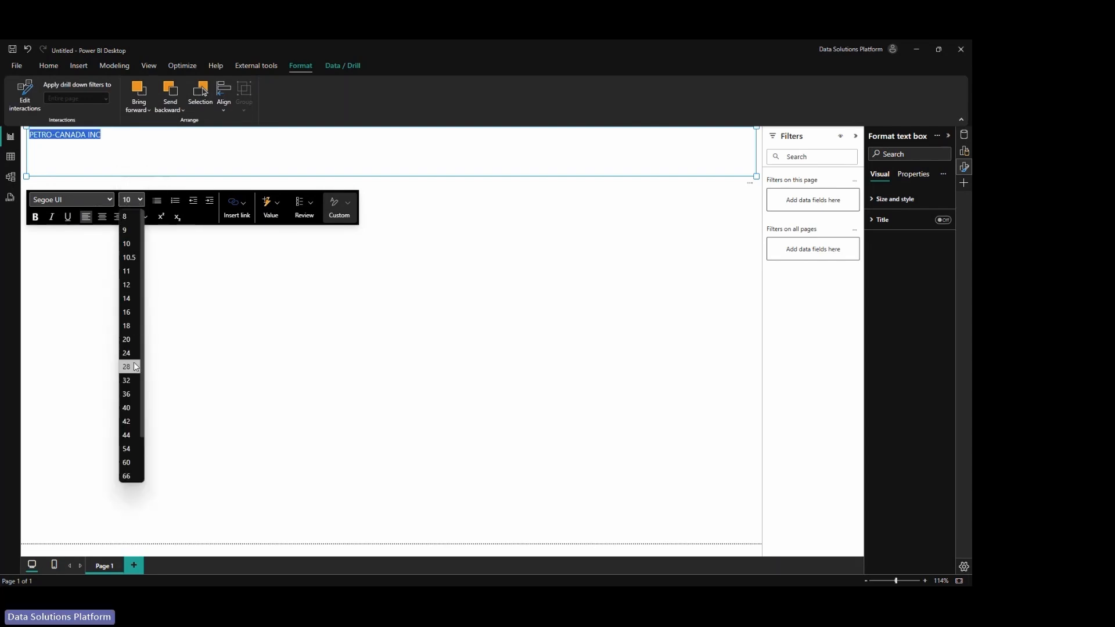
left_click(128, 407)
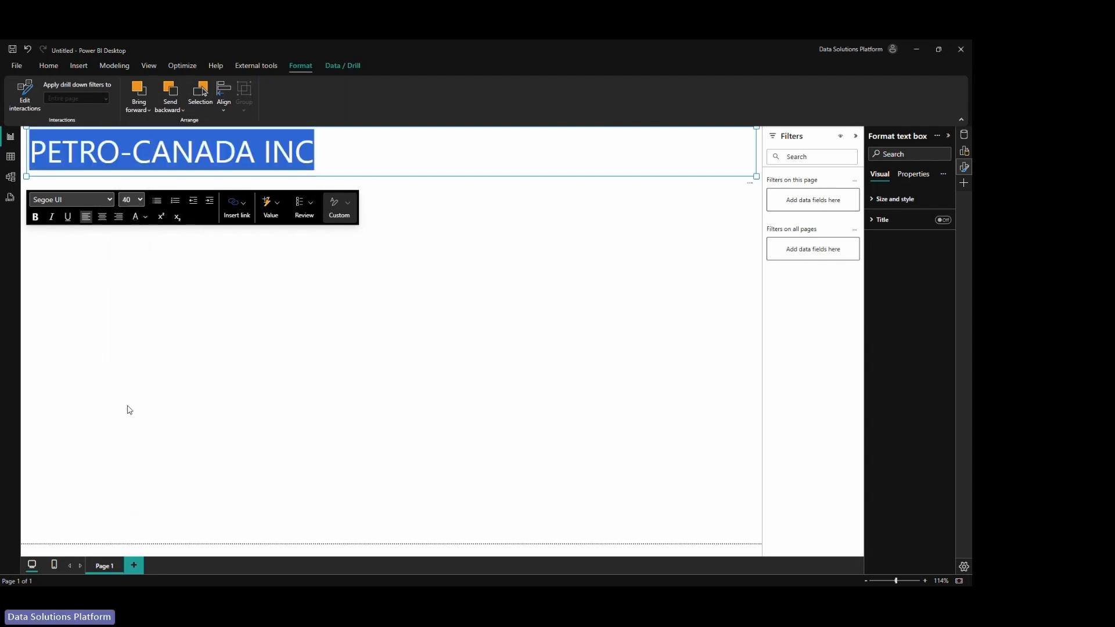
left_click(146, 216)
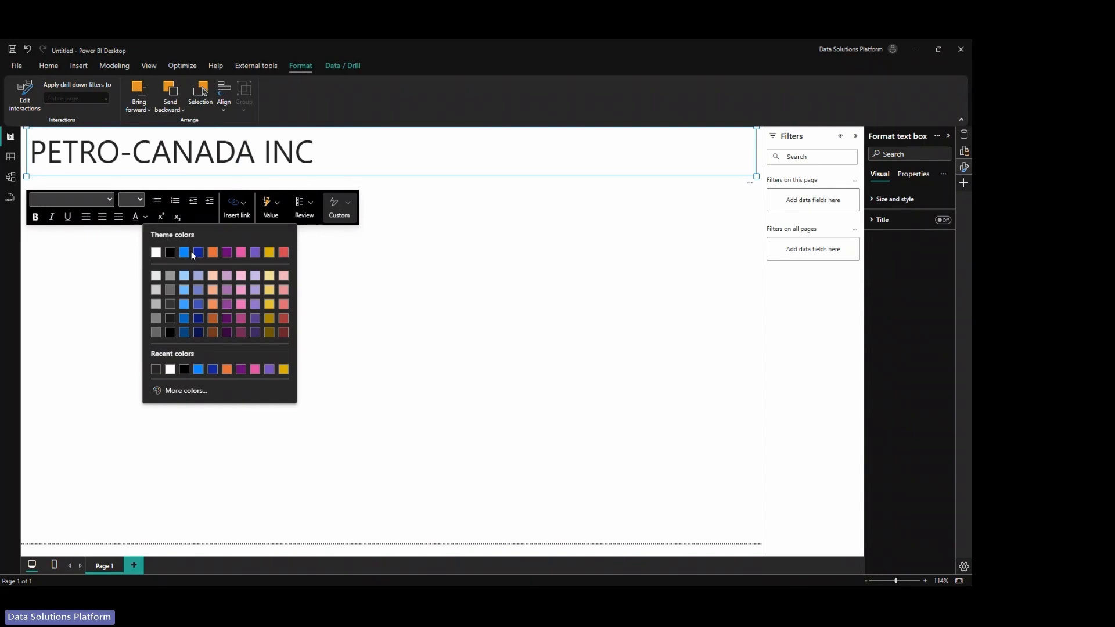
left_click(35, 239)
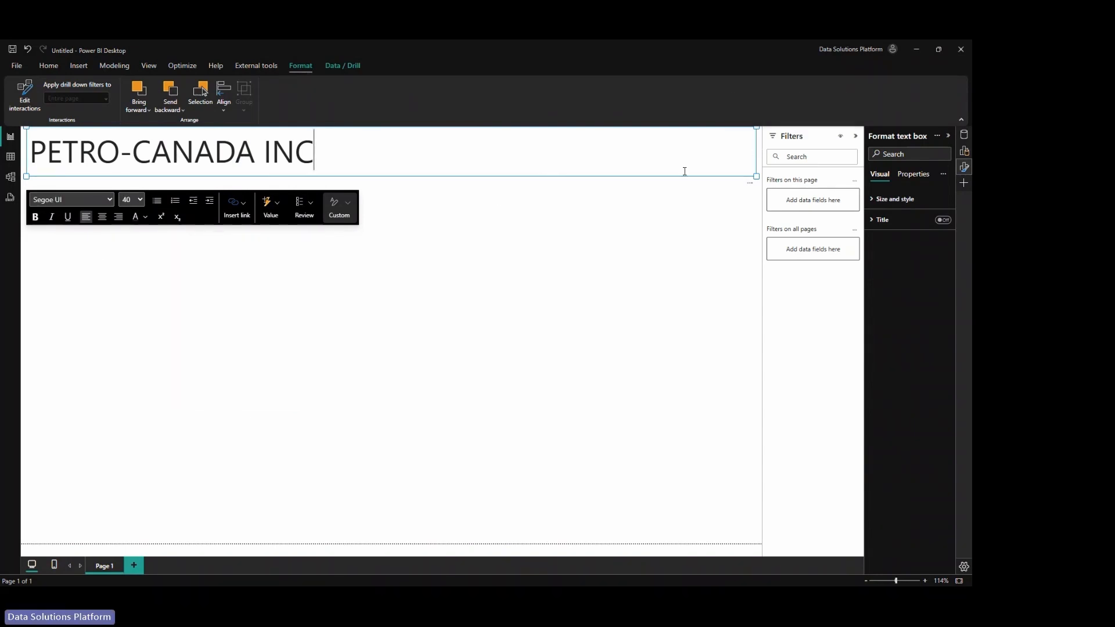
left_click(620, 296)
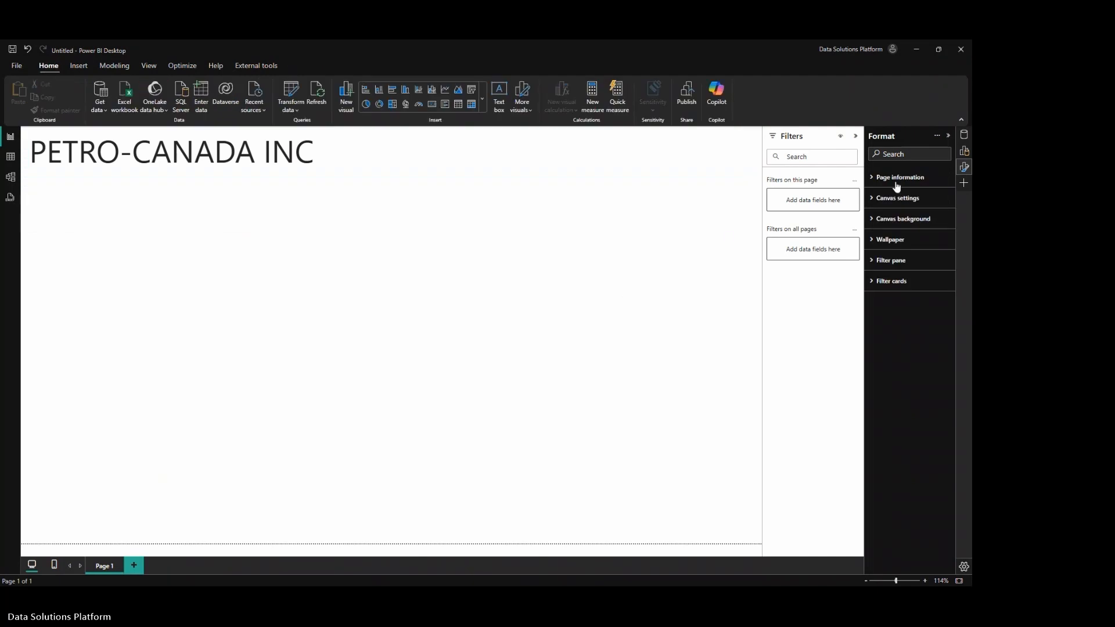
Narrow the banner text box to roughly the width of its text and move it towards the middle of the page.
left_click(509, 166)
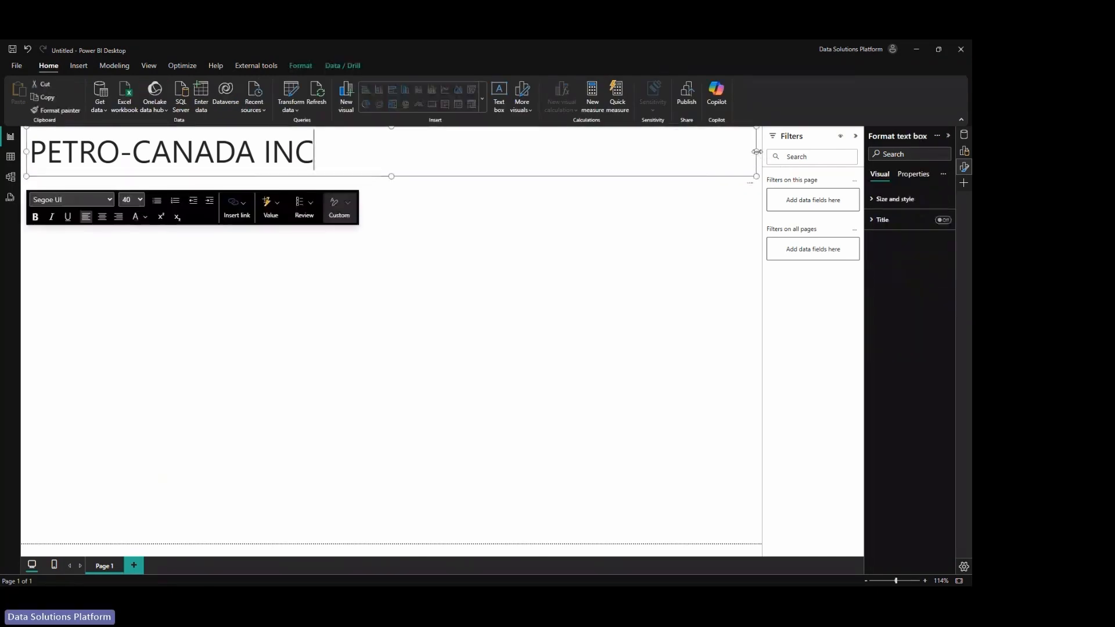
left_click_drag(761, 154, 359, 160)
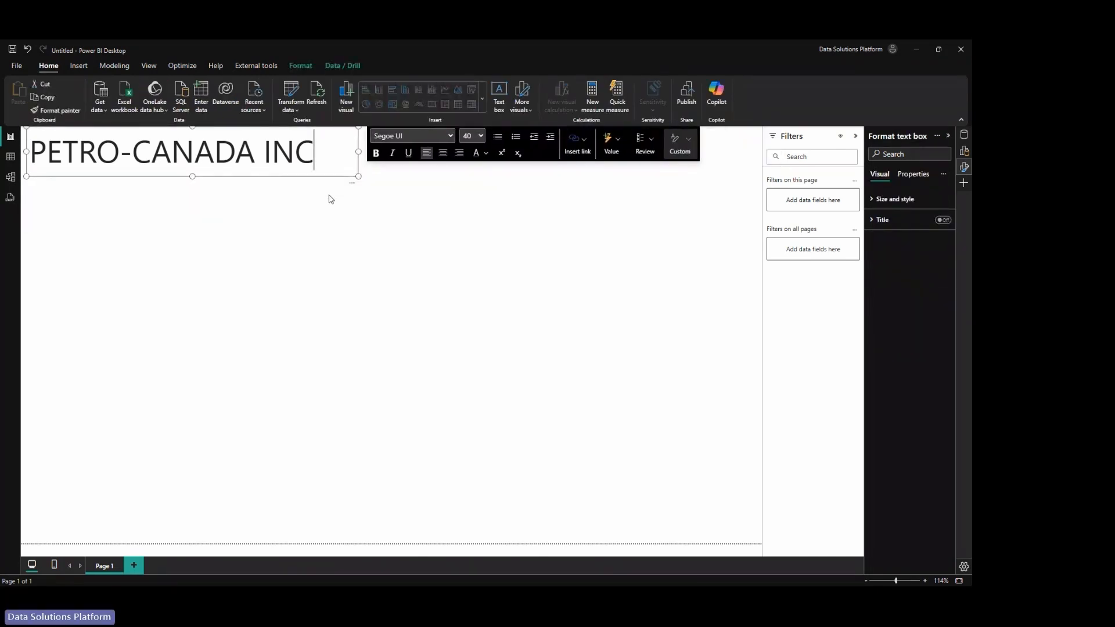
left_click_drag(212, 179, 346, 185)
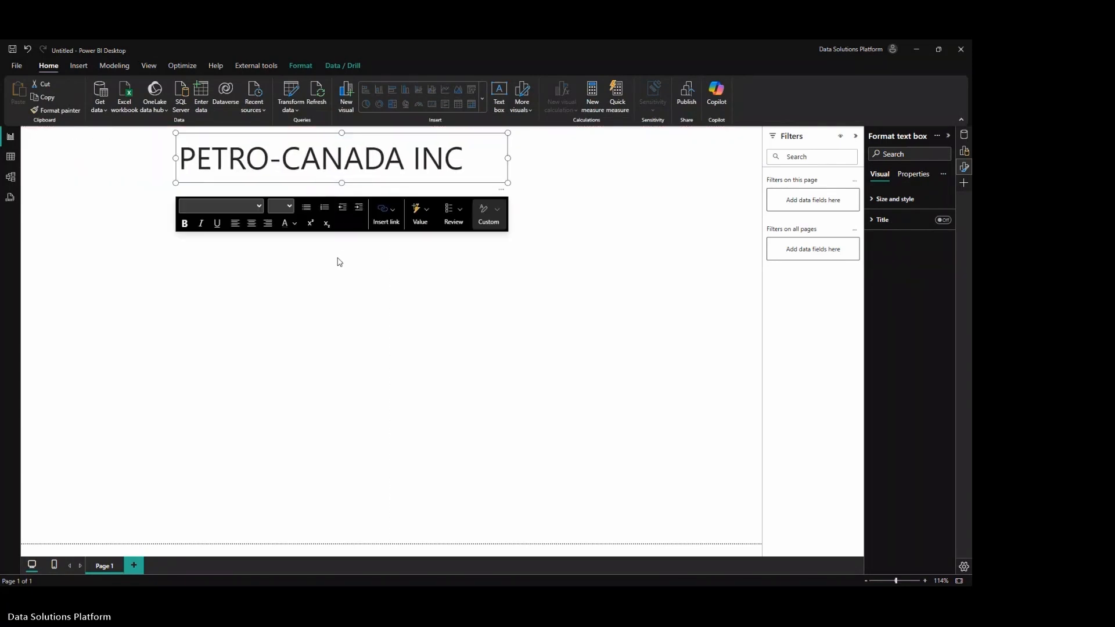
left_click(342, 262)
left_click(341, 180)
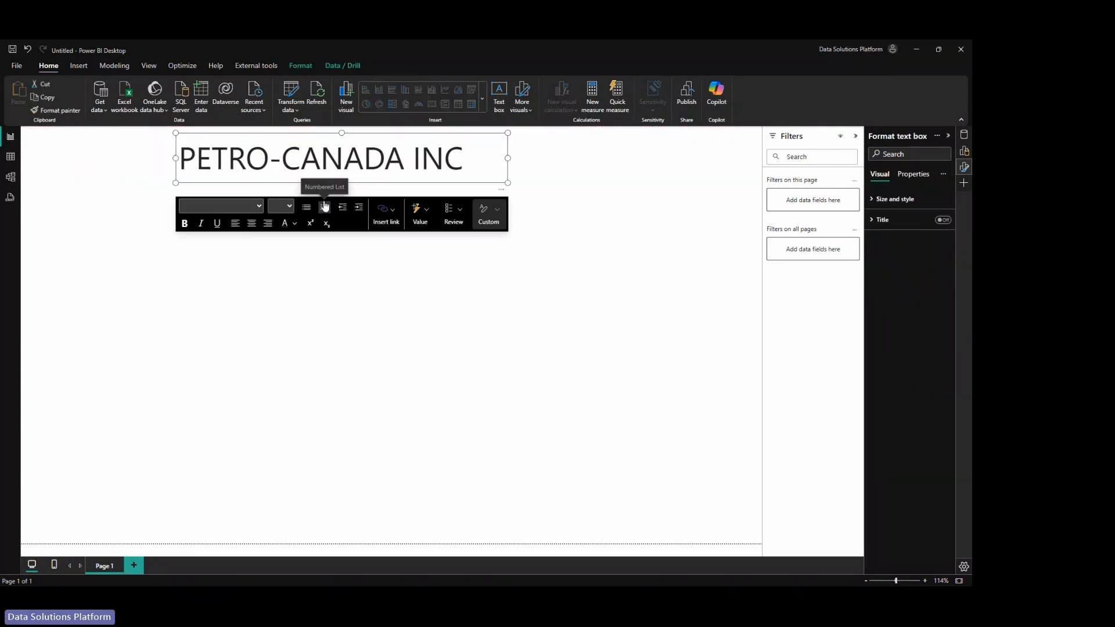
Reduce the font size of the whole PETRO-CANADA INC text to 32.
left_click(342, 175)
key("ctrl+a")
left_click(289, 206)
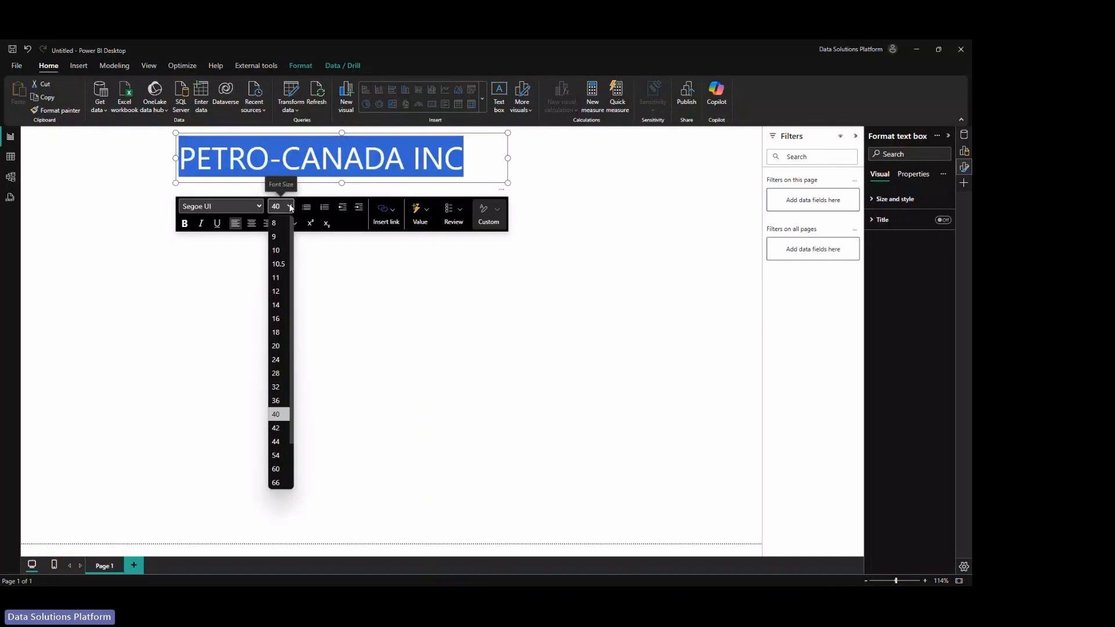
left_click(283, 386)
left_click(344, 256)
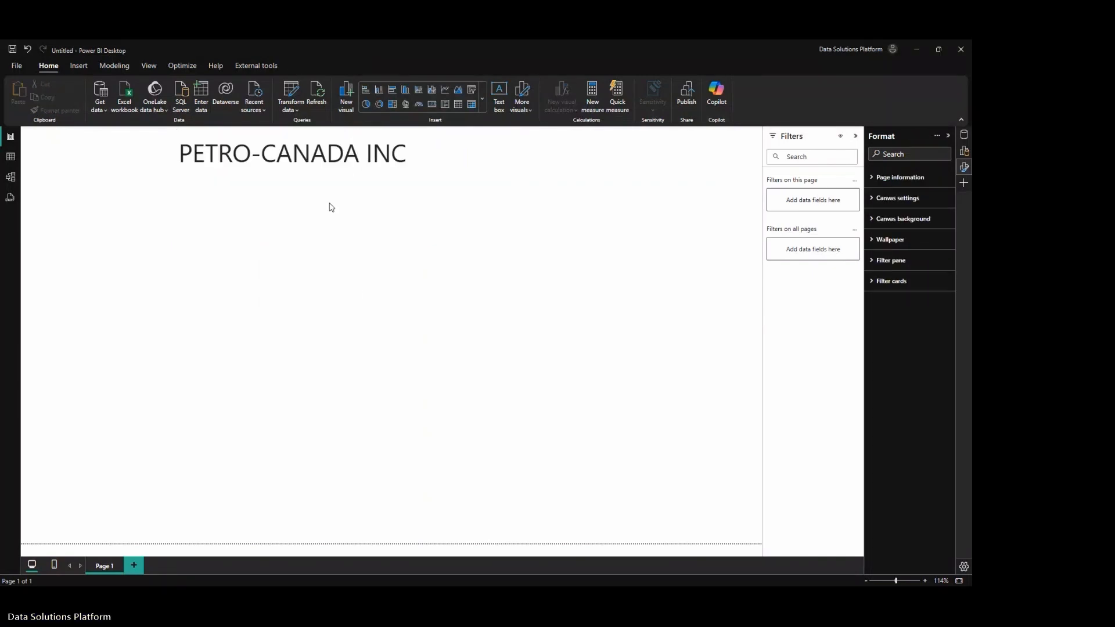
Stretch the banner text box across the full page width, reduce its height slightly and centre its text.
left_click(328, 156)
left_click_drag(176, 158, 1, 154)
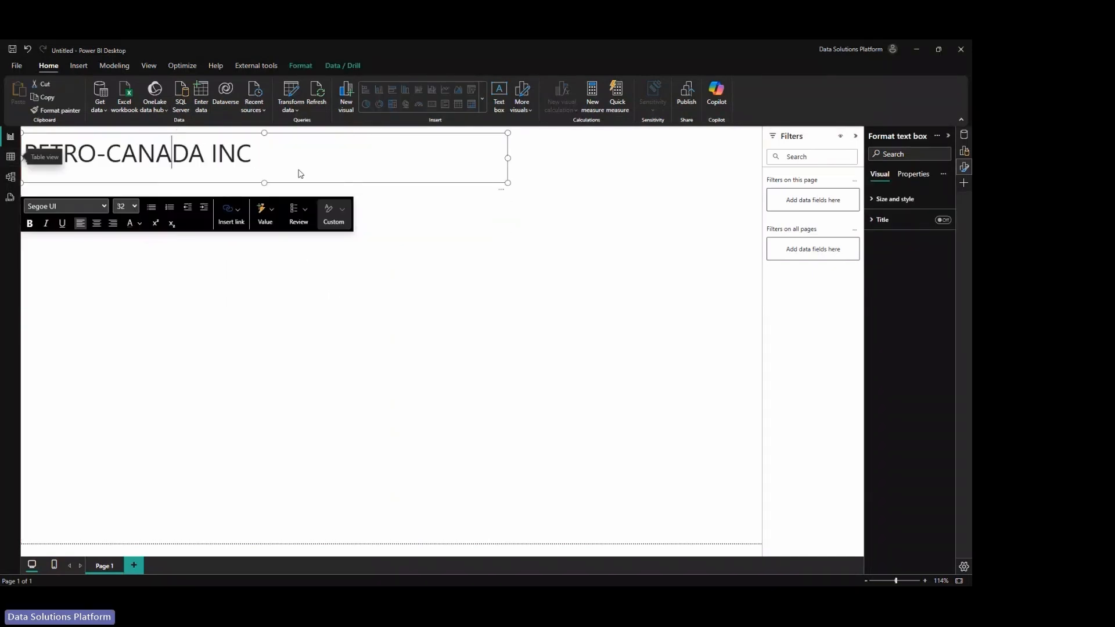
left_click_drag(508, 157, 755, 158)
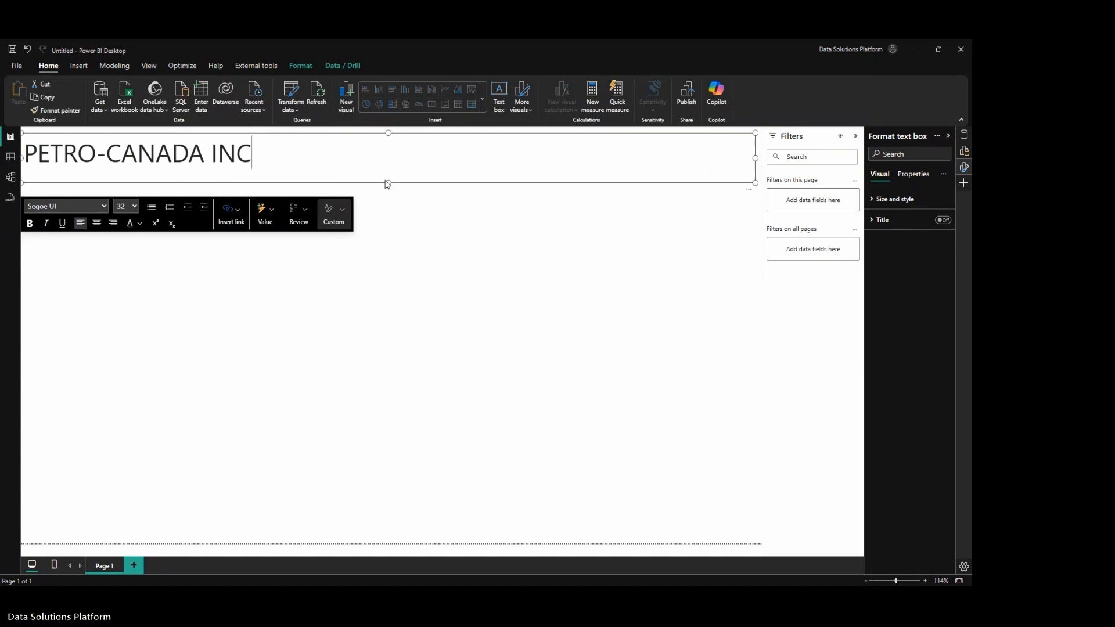
left_click_drag(387, 184, 389, 173)
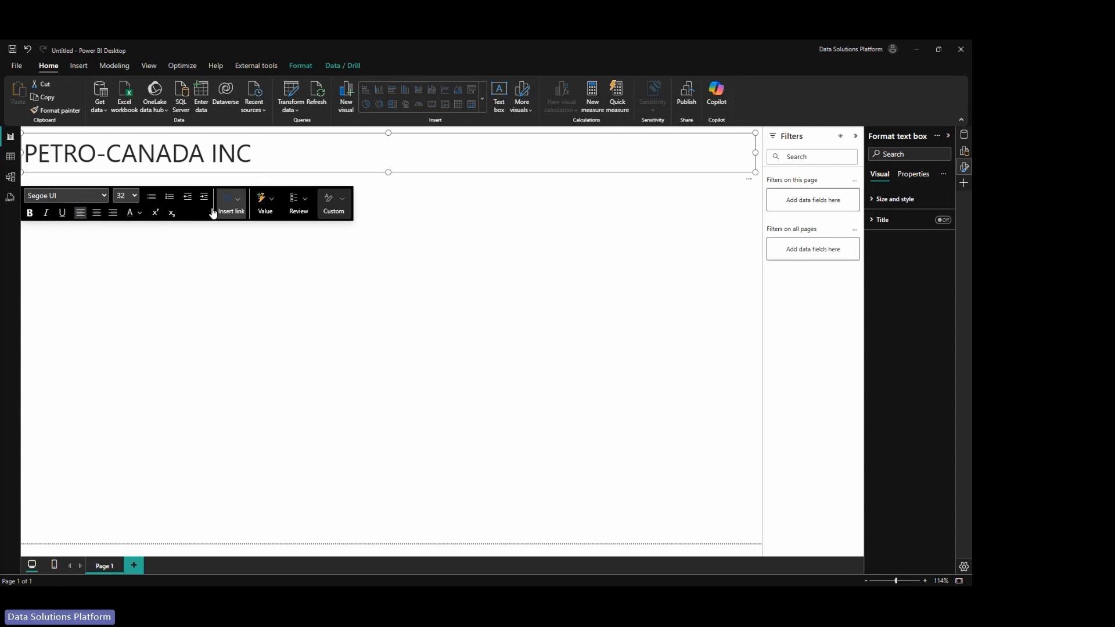
left_click(96, 214)
left_click(498, 271)
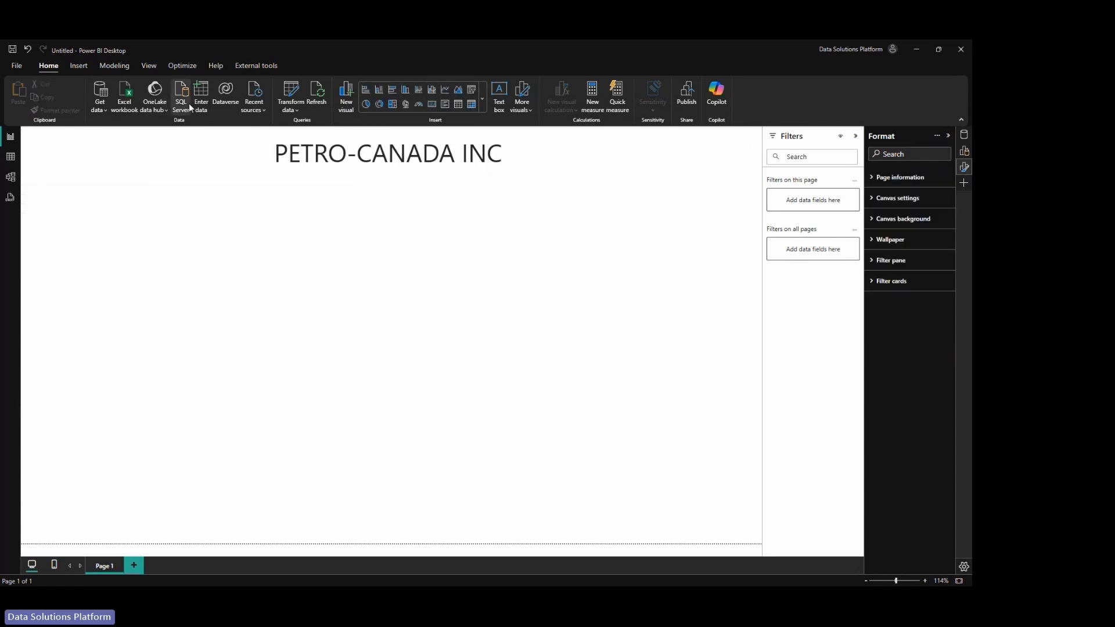
Insert a blank button and stretch it over the whole PETRO-CANADA INC banner.
left_click(79, 66)
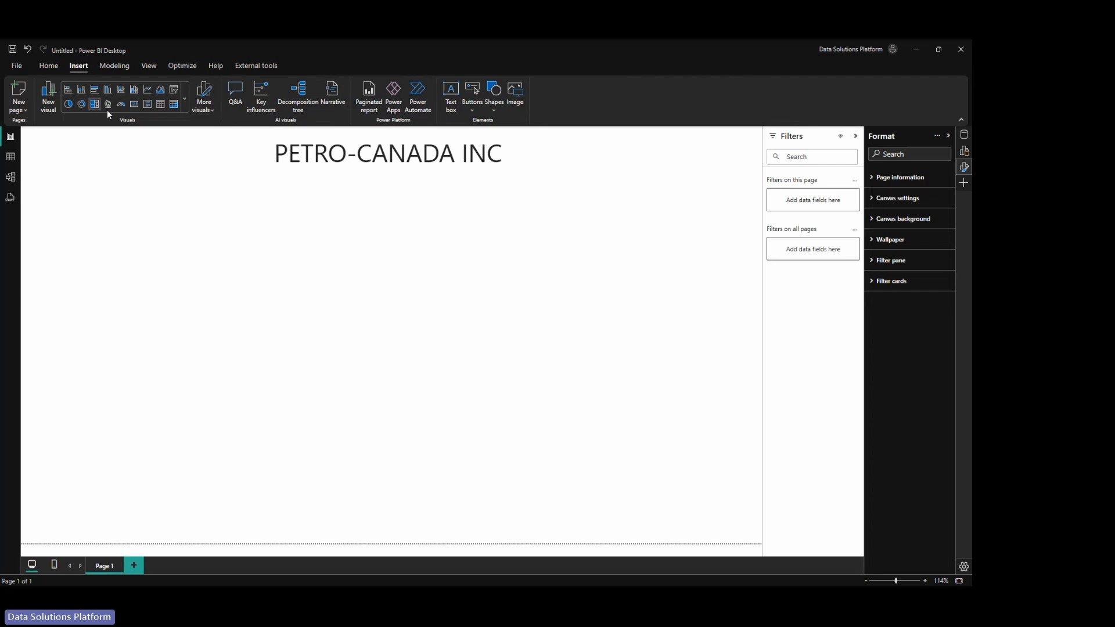
left_click(476, 110)
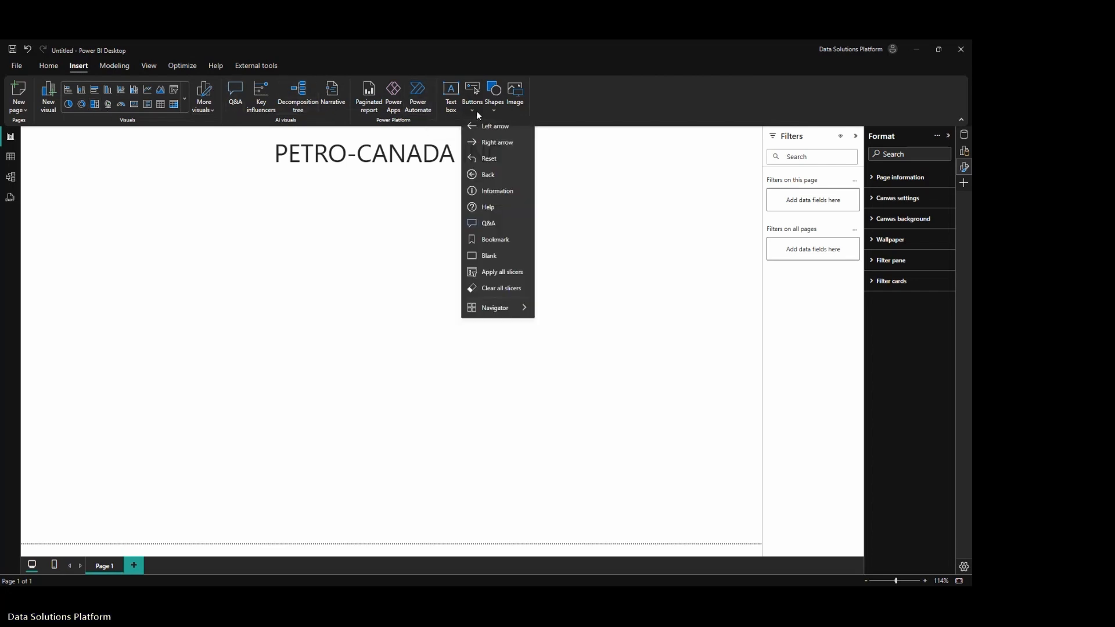
left_click(472, 256)
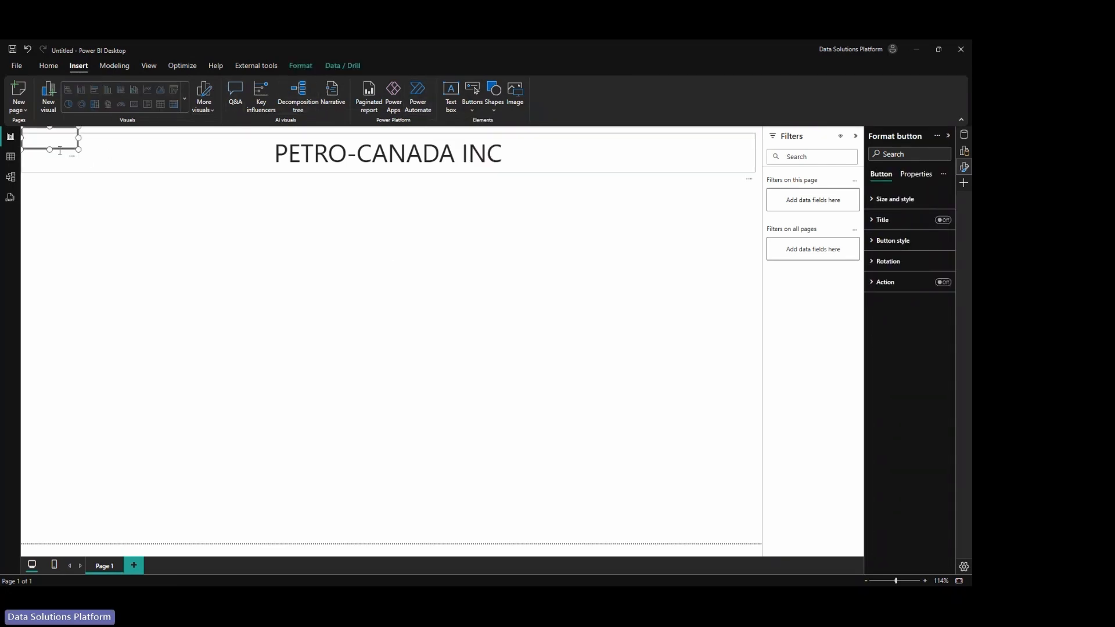
left_click_drag(79, 149, 756, 178)
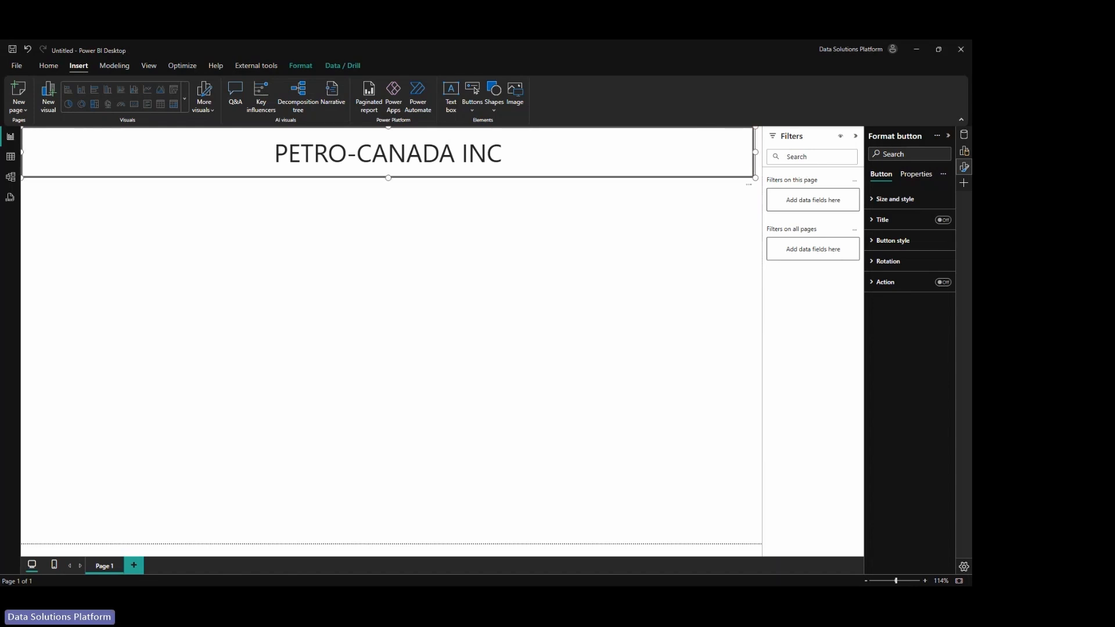
Style the banner button with its icon and border turned off and its fill turned on in blue.
left_click(878, 243)
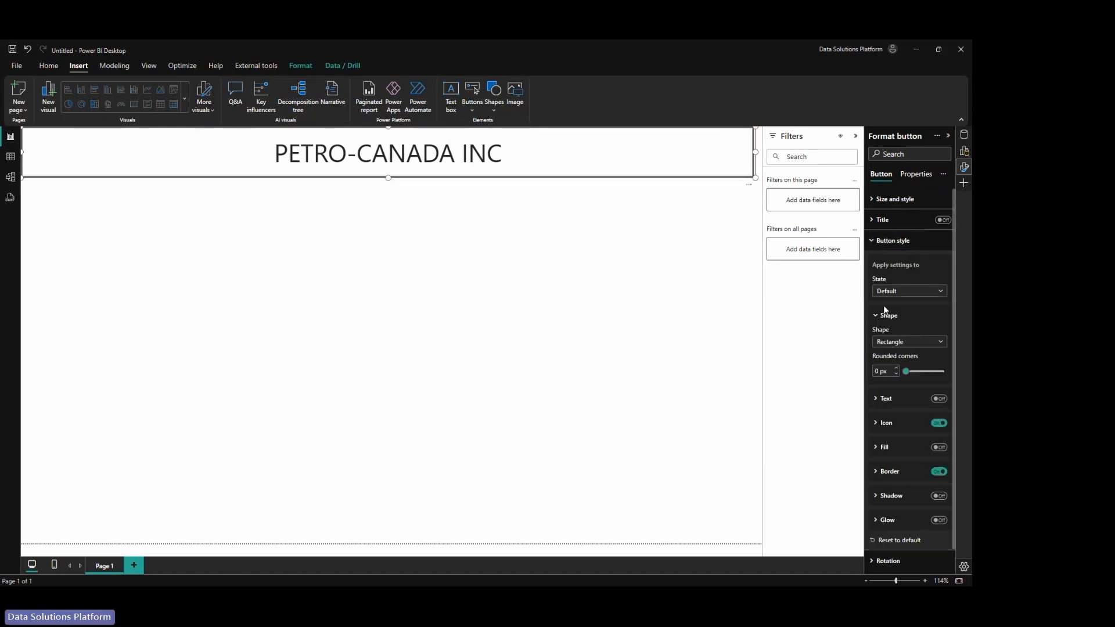
scroll(911, 337, "down", 1)
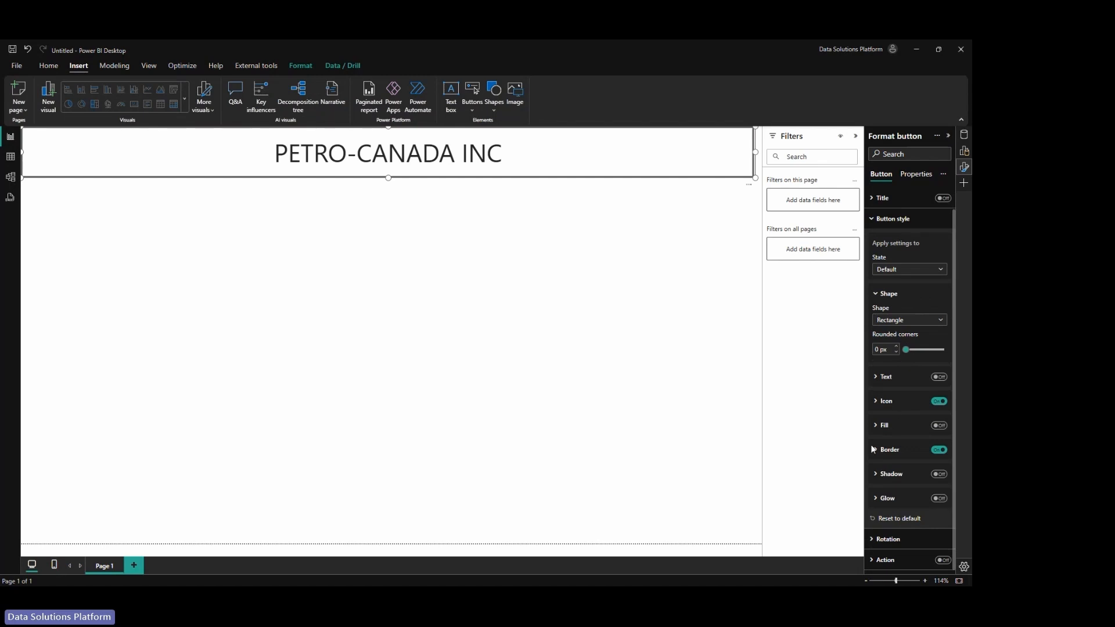
left_click(939, 401)
left_click(938, 451)
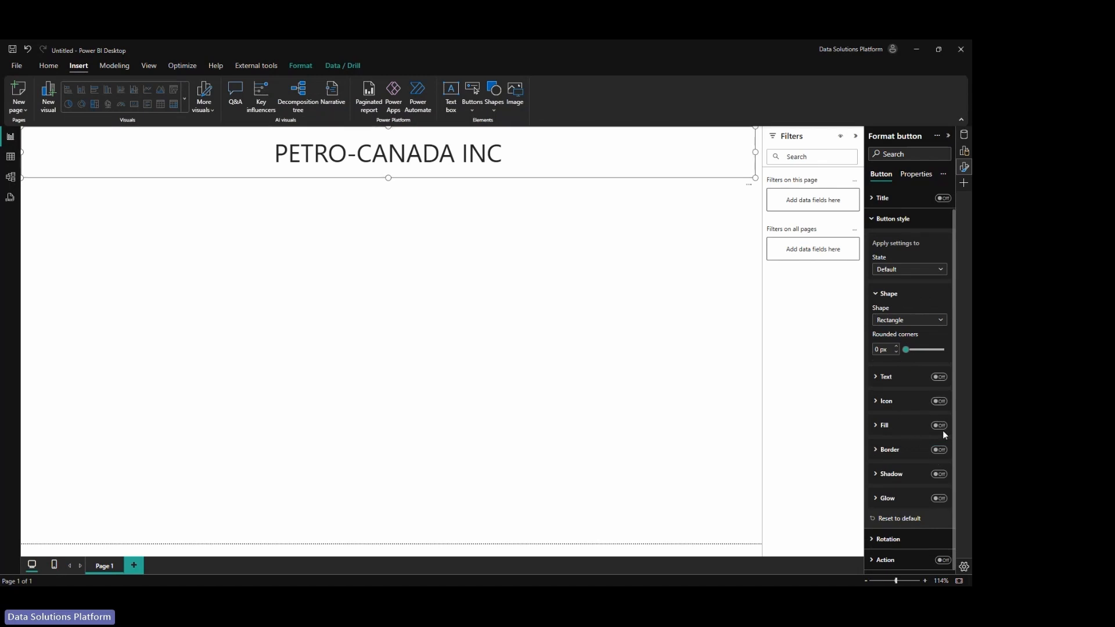
left_click(937, 426)
left_click(879, 425)
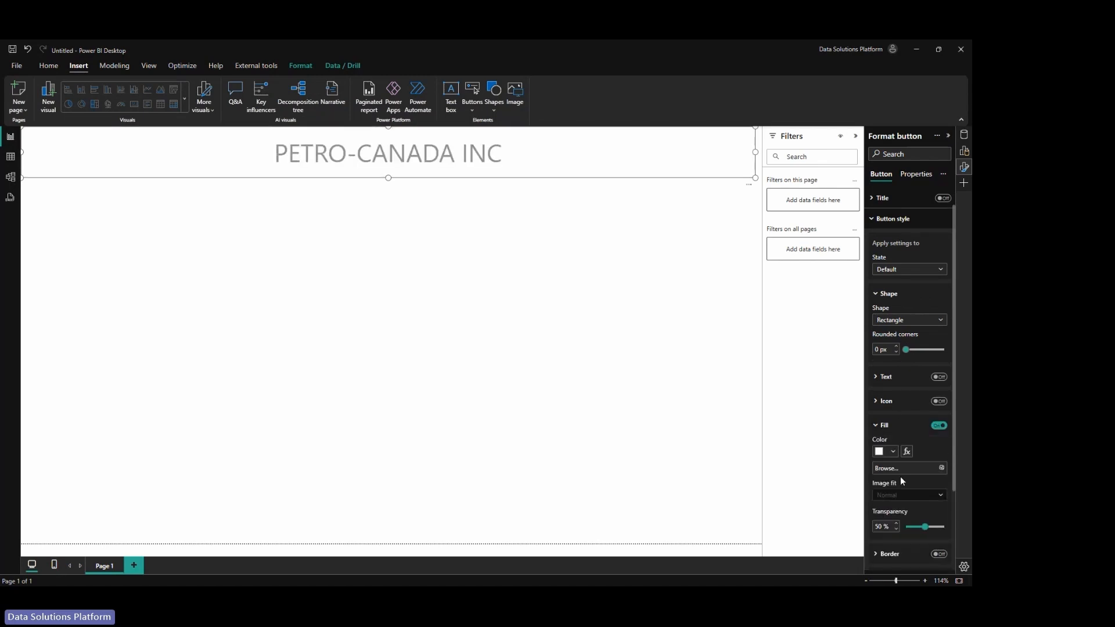
left_click(893, 453)
left_click(850, 348)
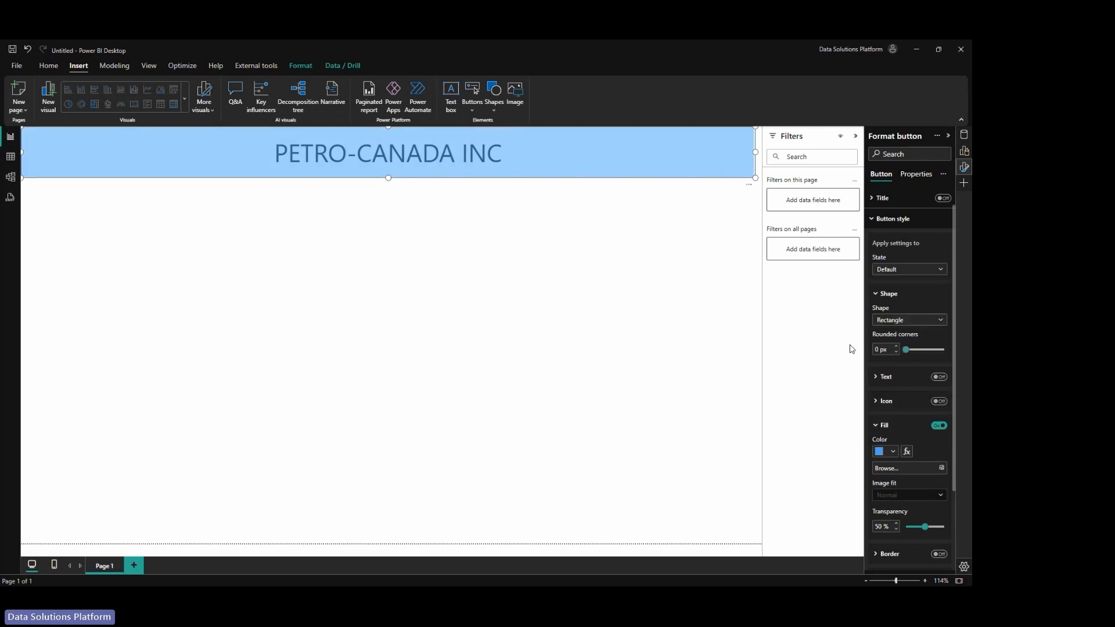
left_click(539, 273)
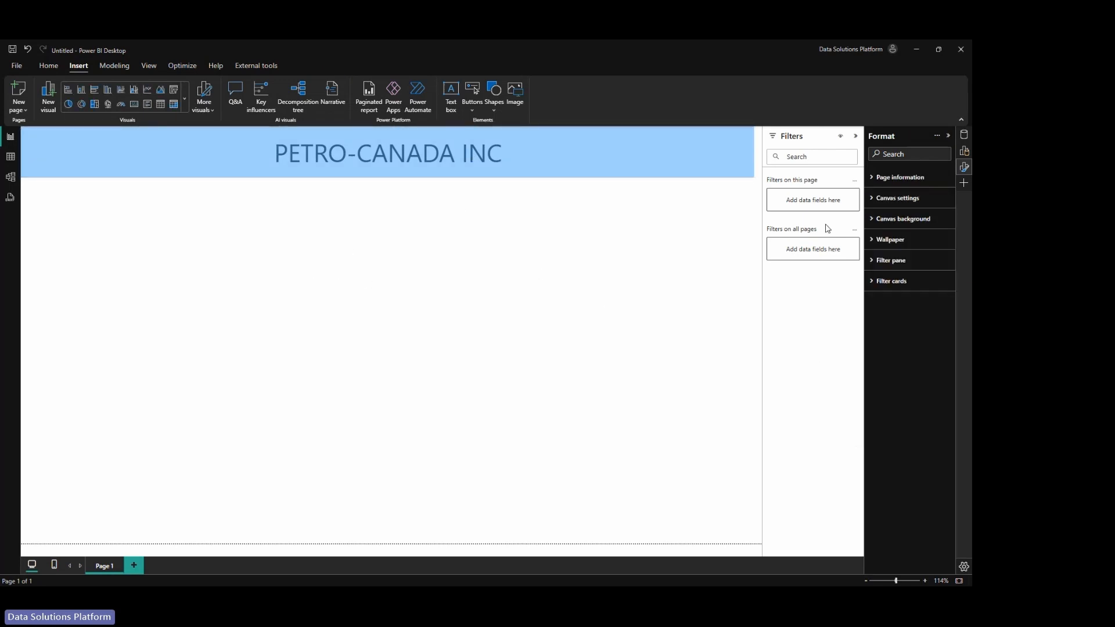
Add a slicer visual, shrink it to a small box and place it just below the banner's left end.
left_click(964, 153)
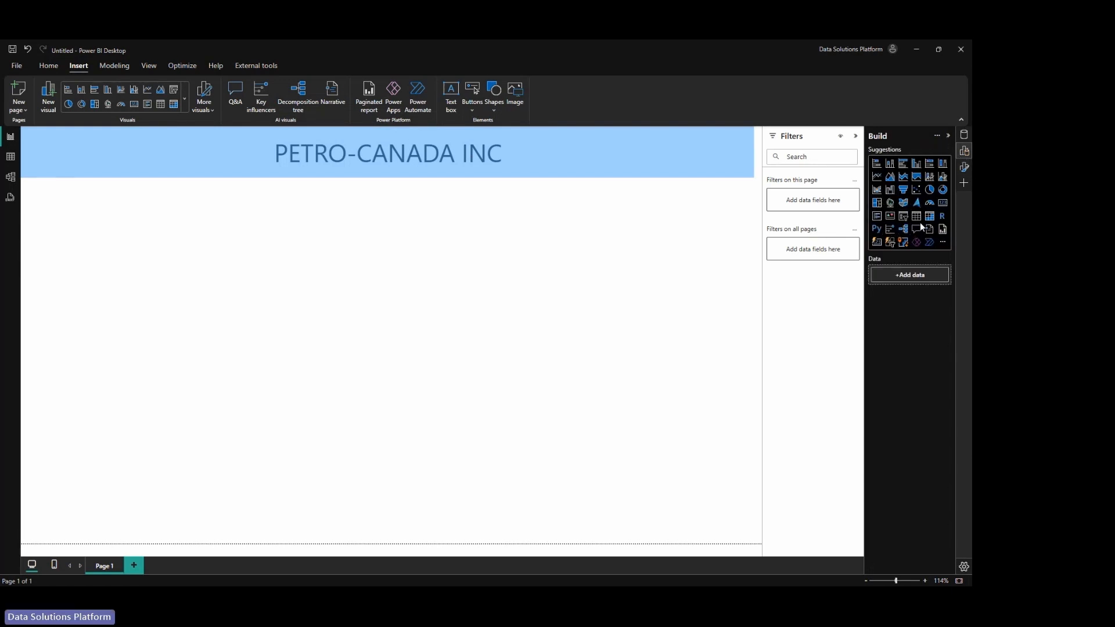
left_click(903, 215)
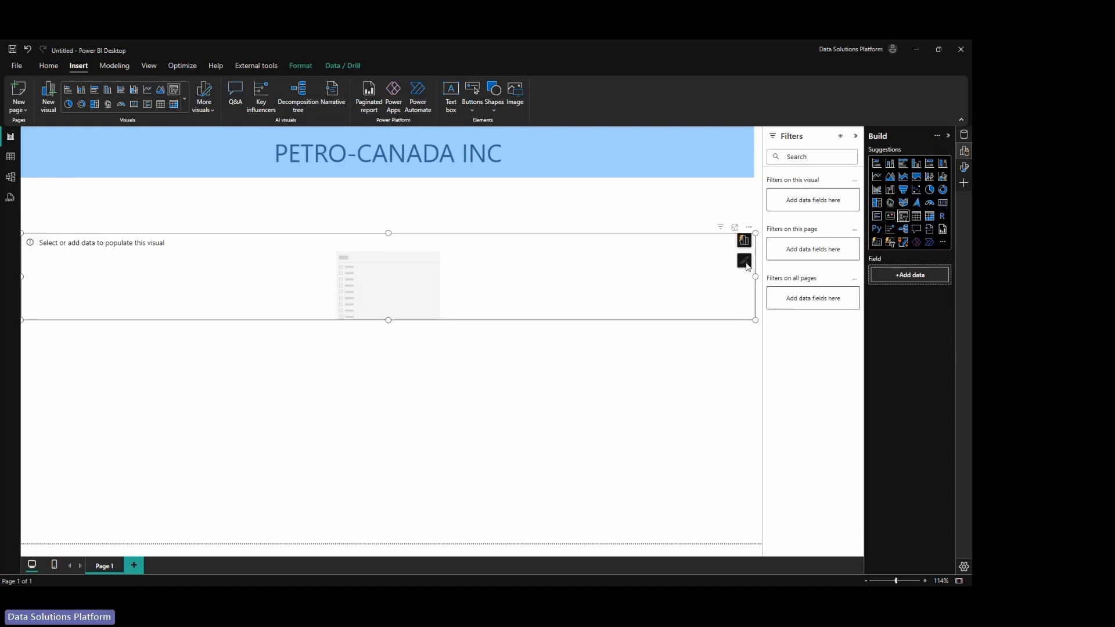
left_click_drag(755, 277, 225, 276)
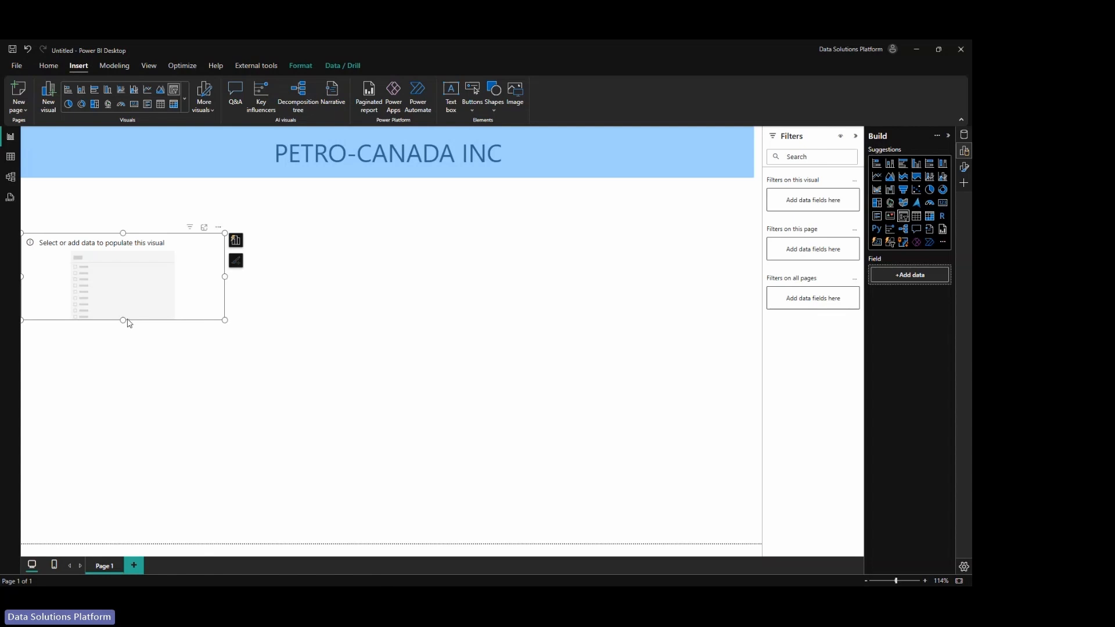
left_click_drag(123, 320, 150, 205)
Populate the slicer with the CustomerName field from the Customer table.
left_click(964, 134)
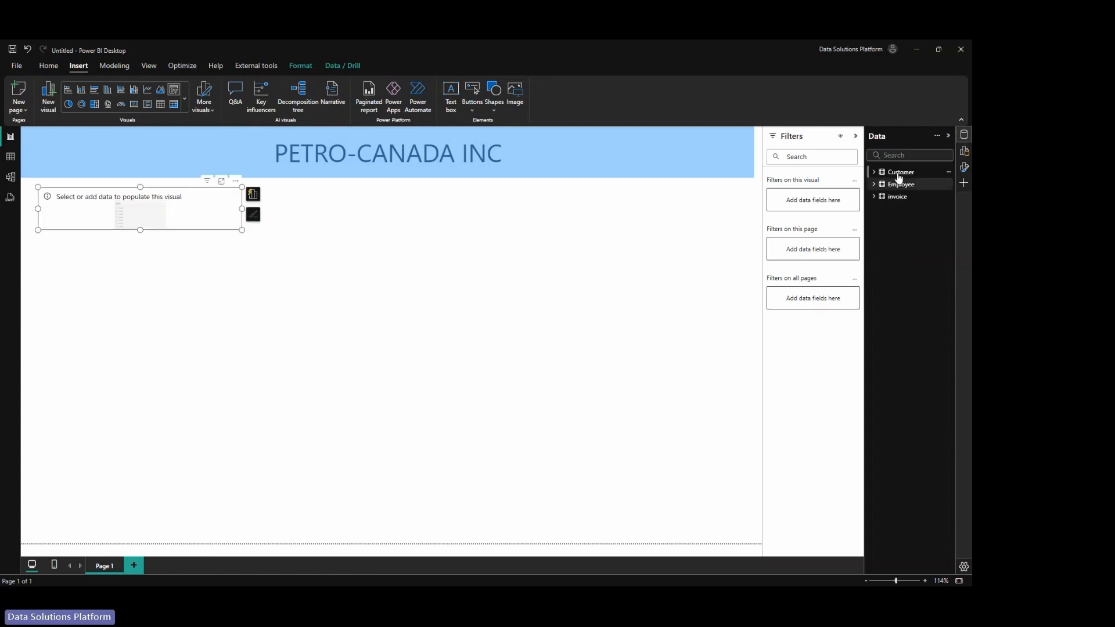
left_click(875, 173)
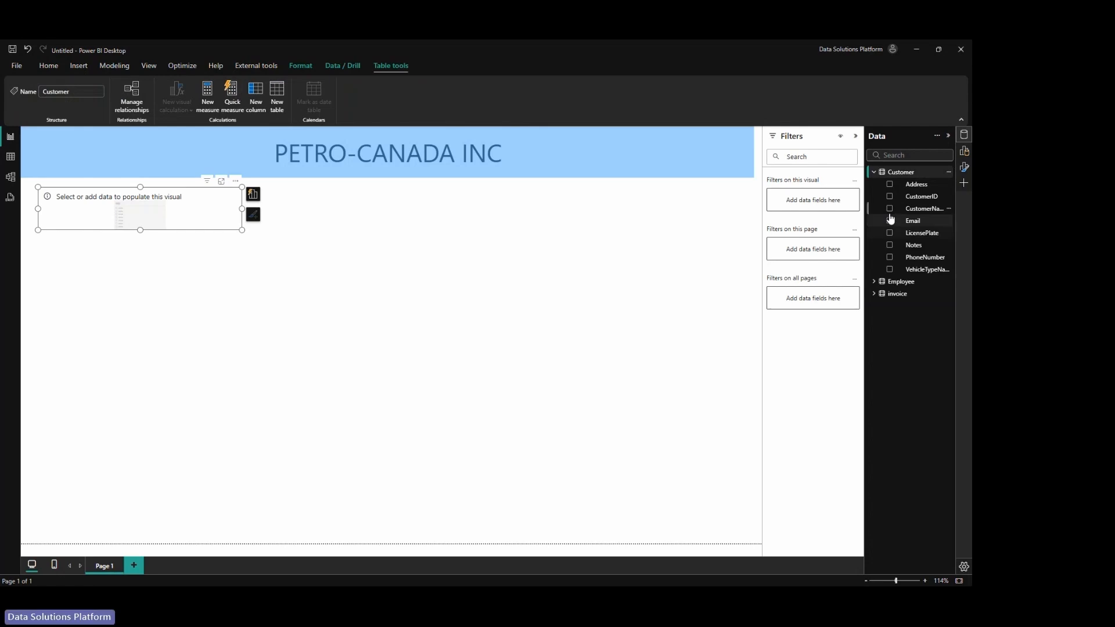
left_click(890, 209)
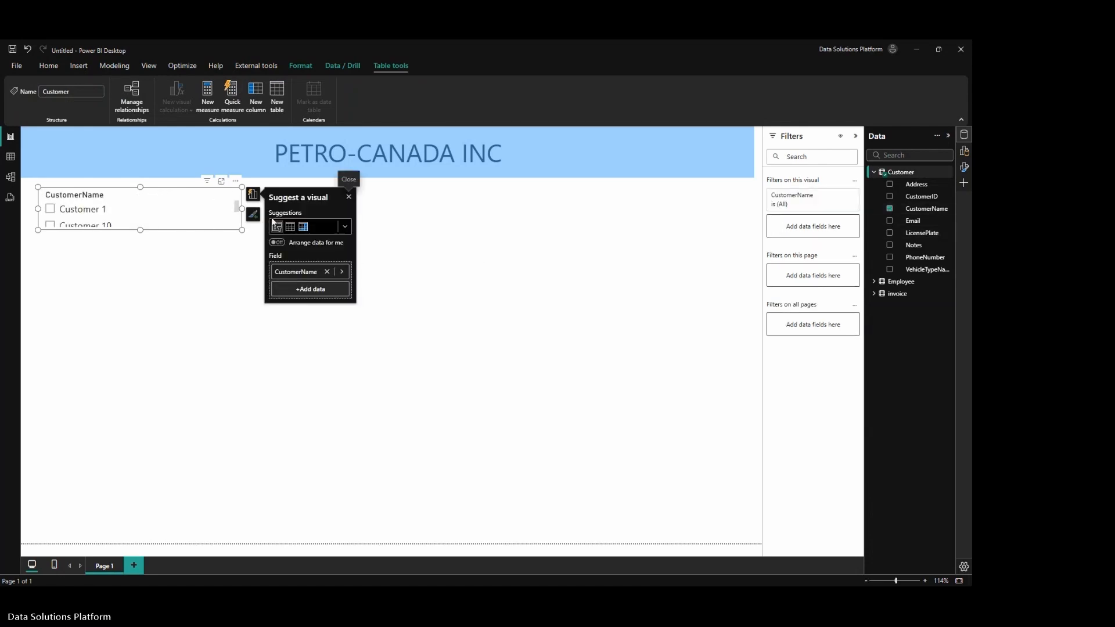
Change the CustomerName slicer's style to Dropdown.
left_click(964, 168)
left_click(909, 178)
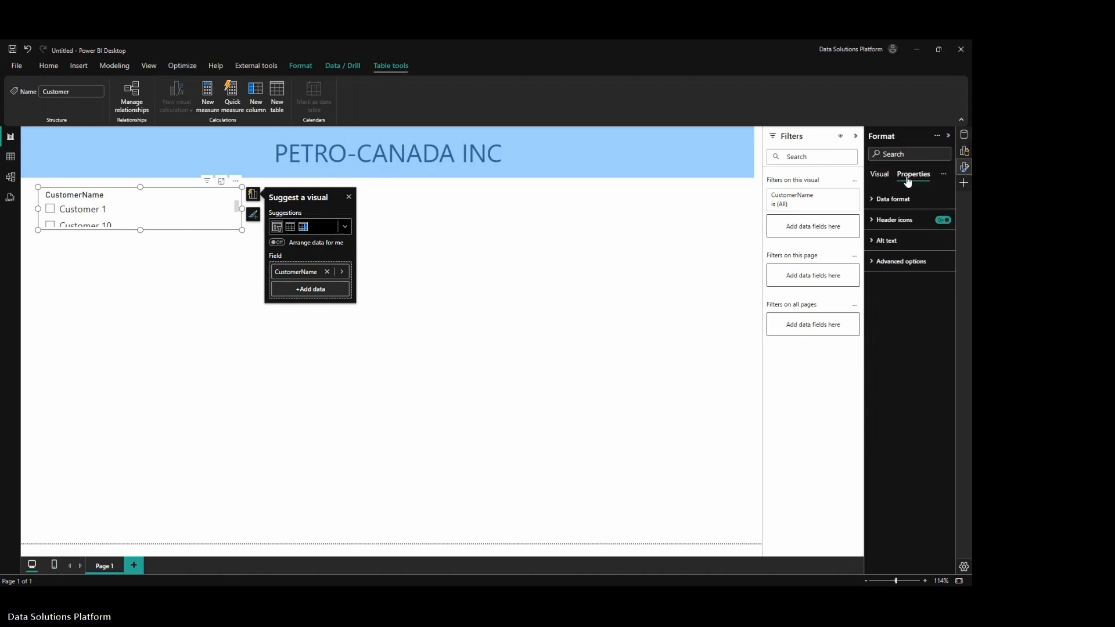
left_click(879, 174)
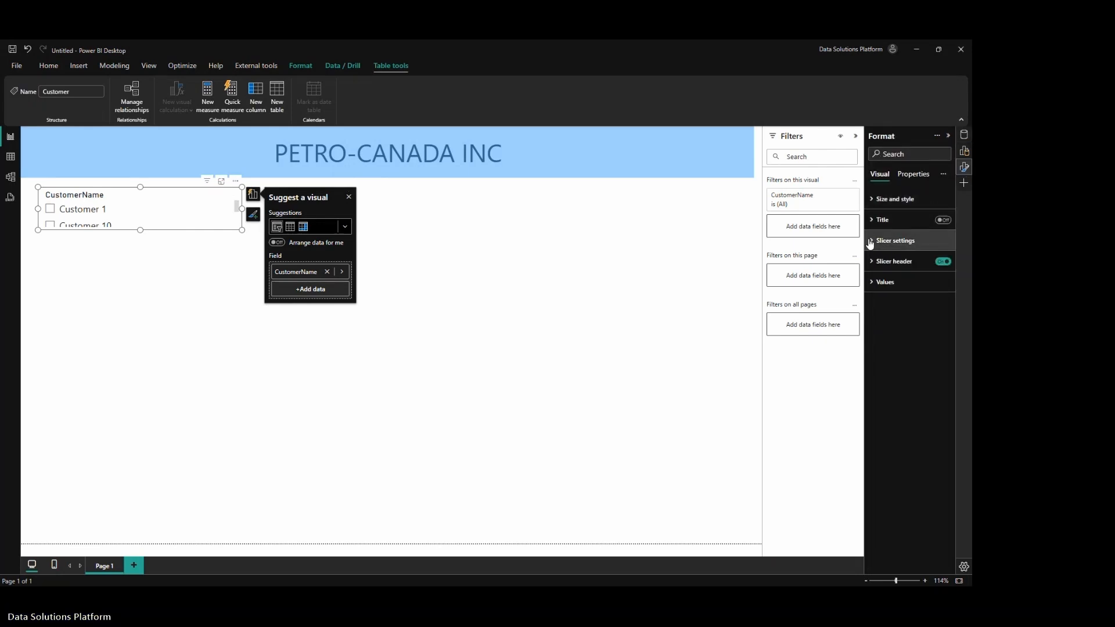
left_click(870, 241)
left_click(906, 292)
left_click(907, 332)
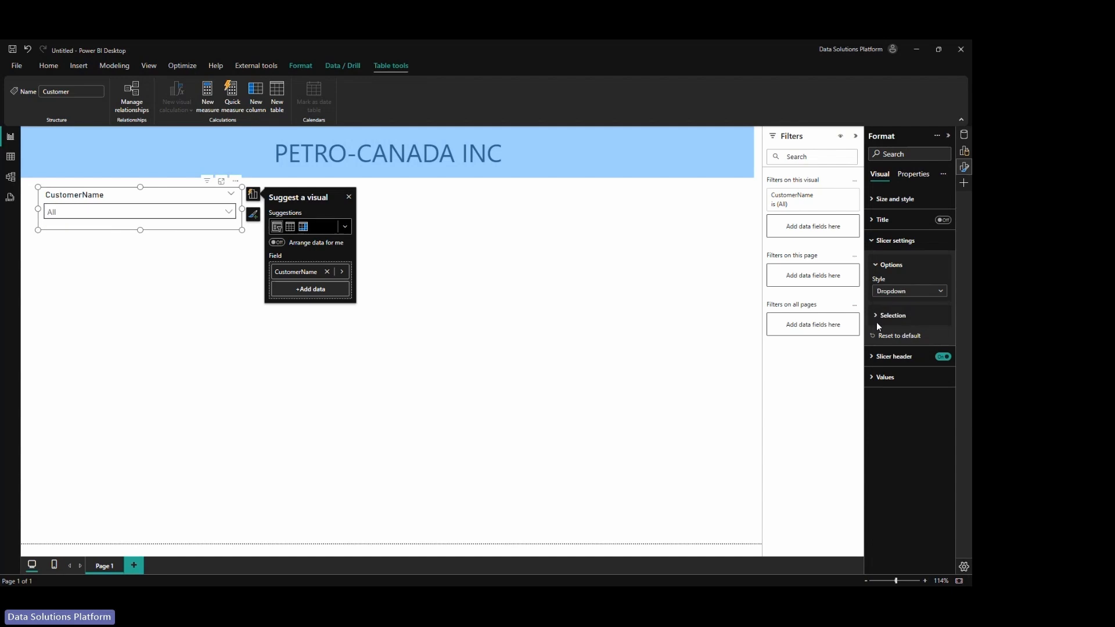
Narrow the CustomerName slicer, duplicate it and place the copy directly to its right.
left_click_drag(242, 209, 154, 210)
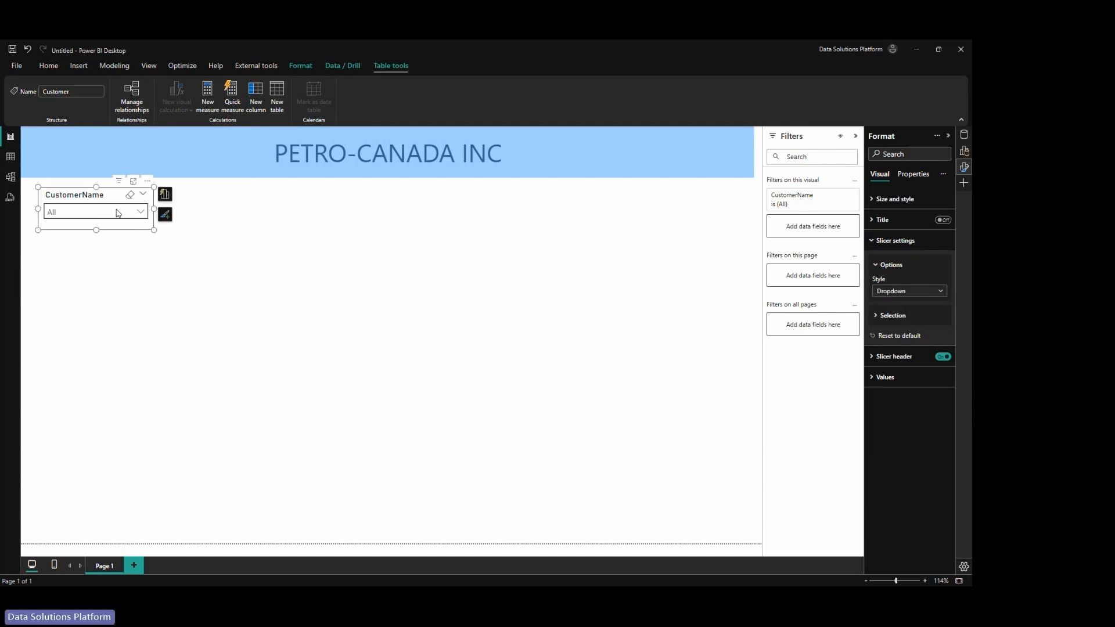
key("ctrl+c")
key("ctrl+v")
left_click_drag(98, 204, 228, 199)
Replace CustomerName in the copied slicer with the EmployeeName field from the Employee table.
left_click(964, 153)
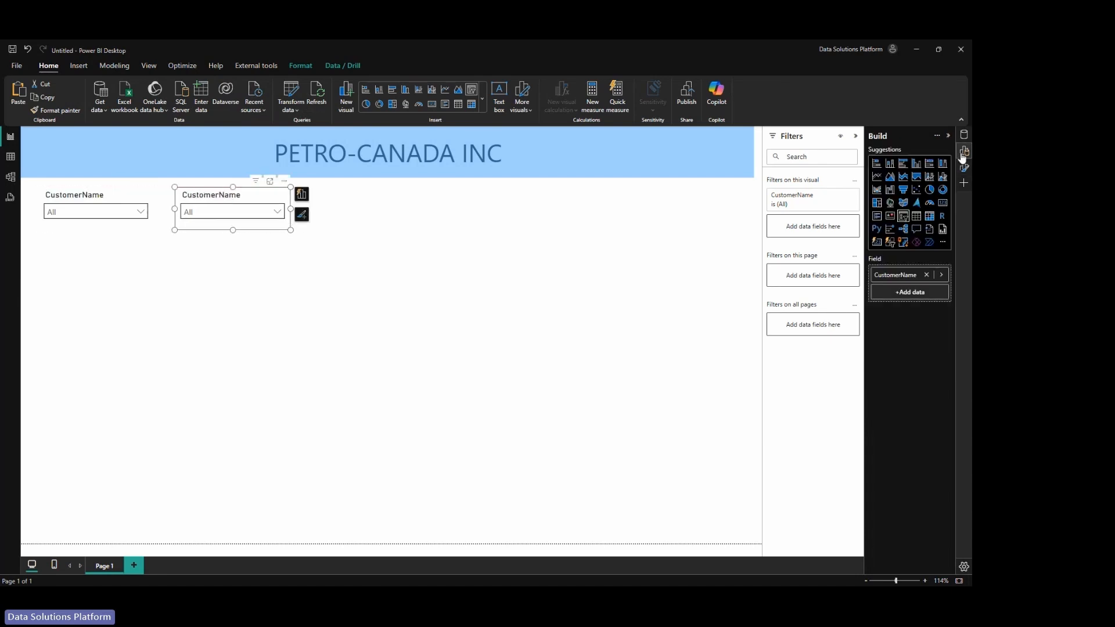
left_click(964, 135)
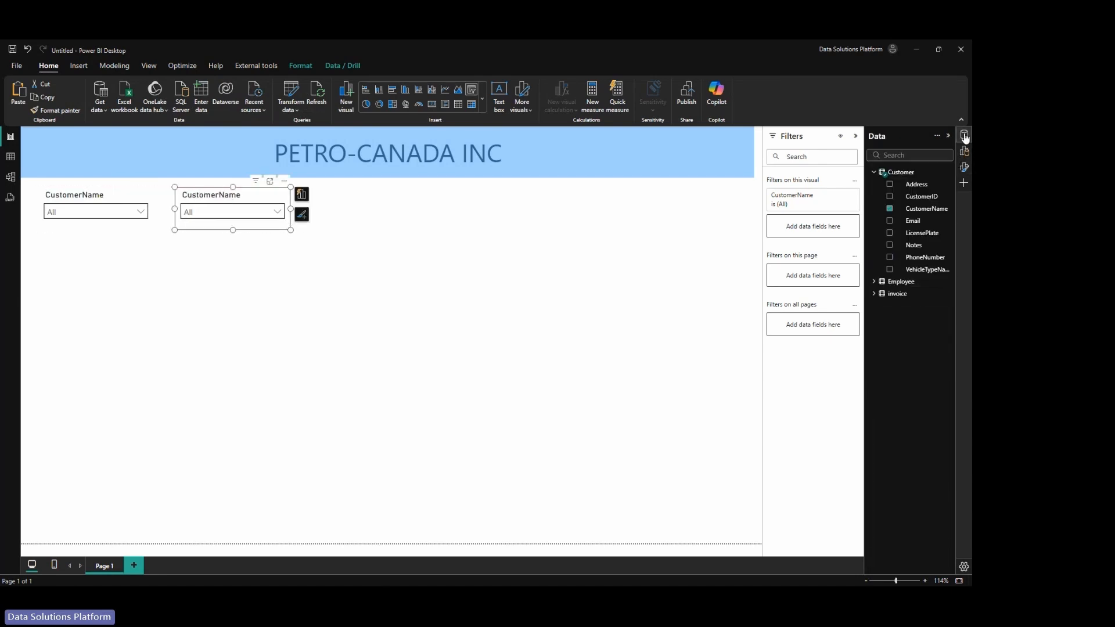
left_click(889, 209)
left_click(874, 171)
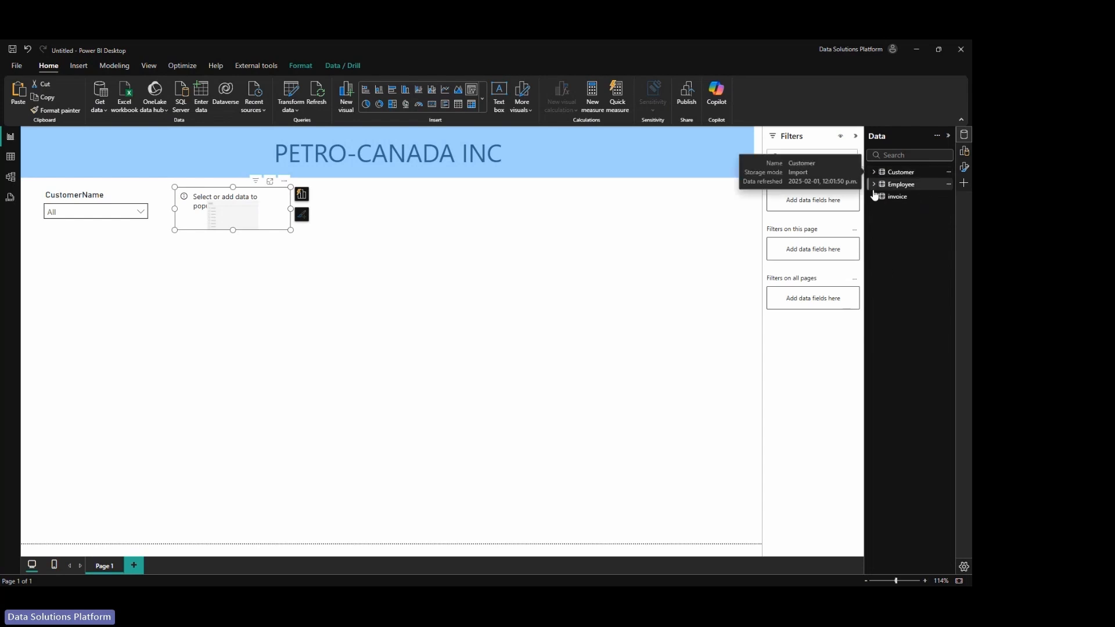
left_click(874, 185)
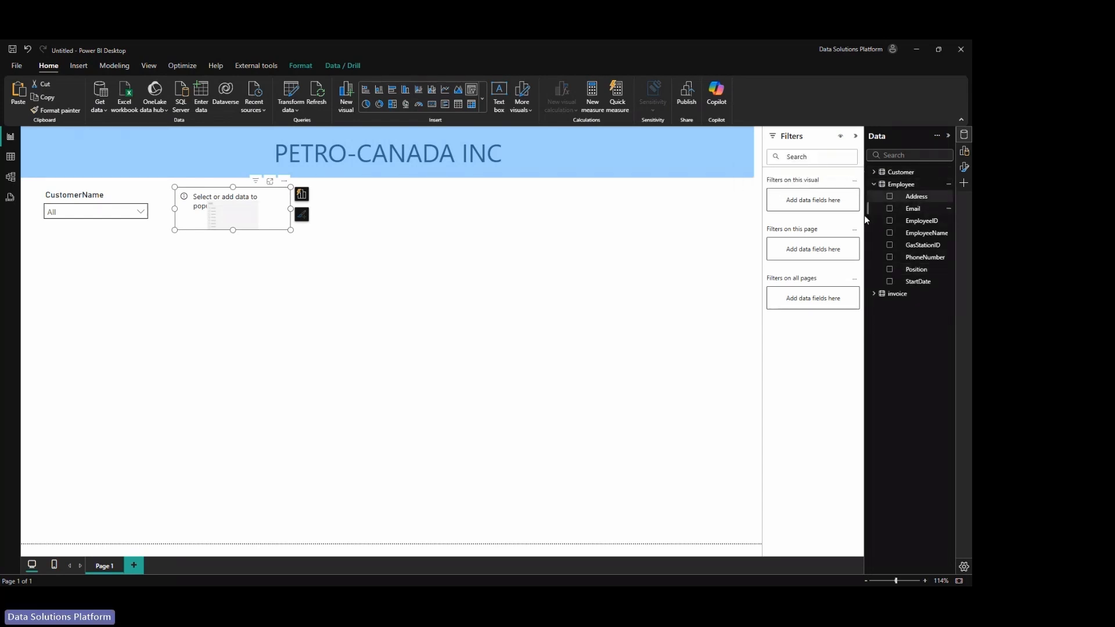
left_click(894, 233)
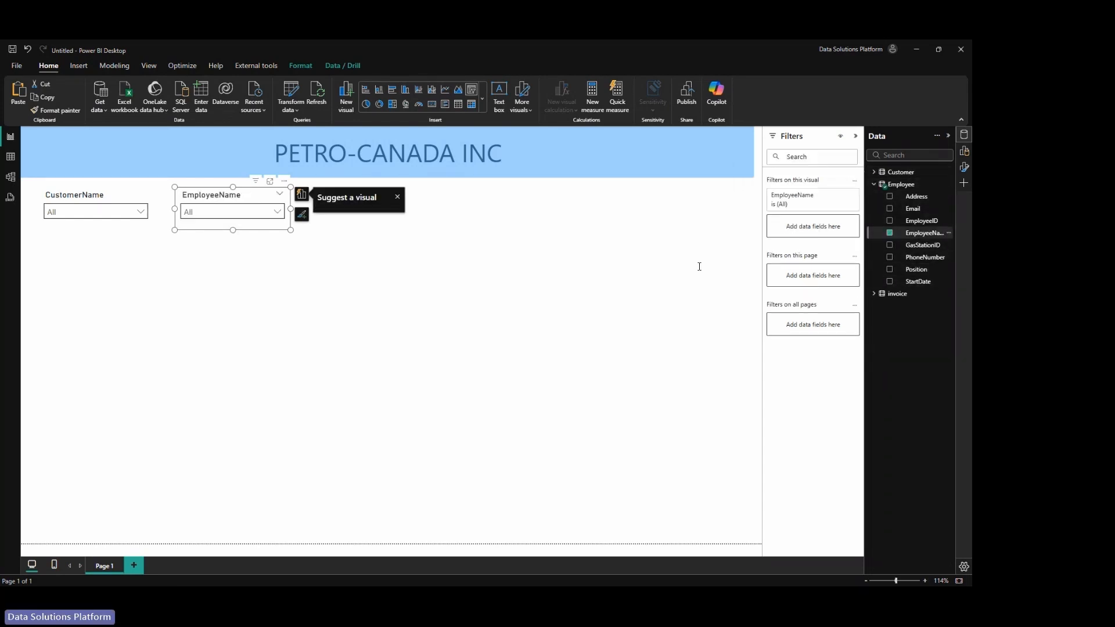
Duplicate the EmployeeName slicer to its right and replace the copy's field with Position from the Employee table.
left_click_drag(239, 202, 244, 208)
key("ctrl+c")
key("ctrl+v")
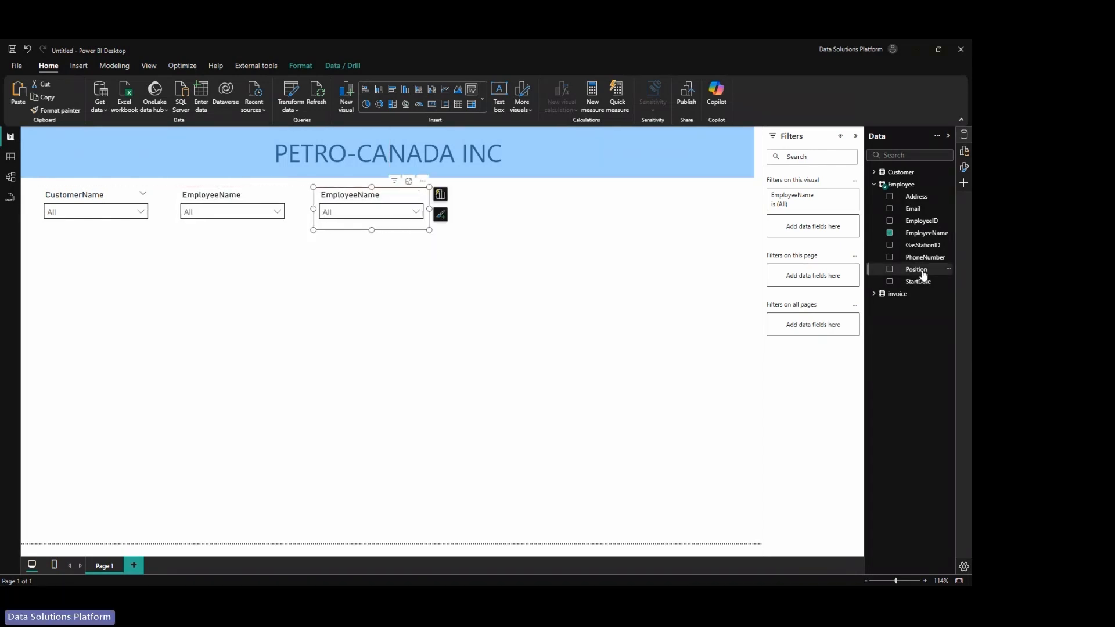
left_click(889, 233)
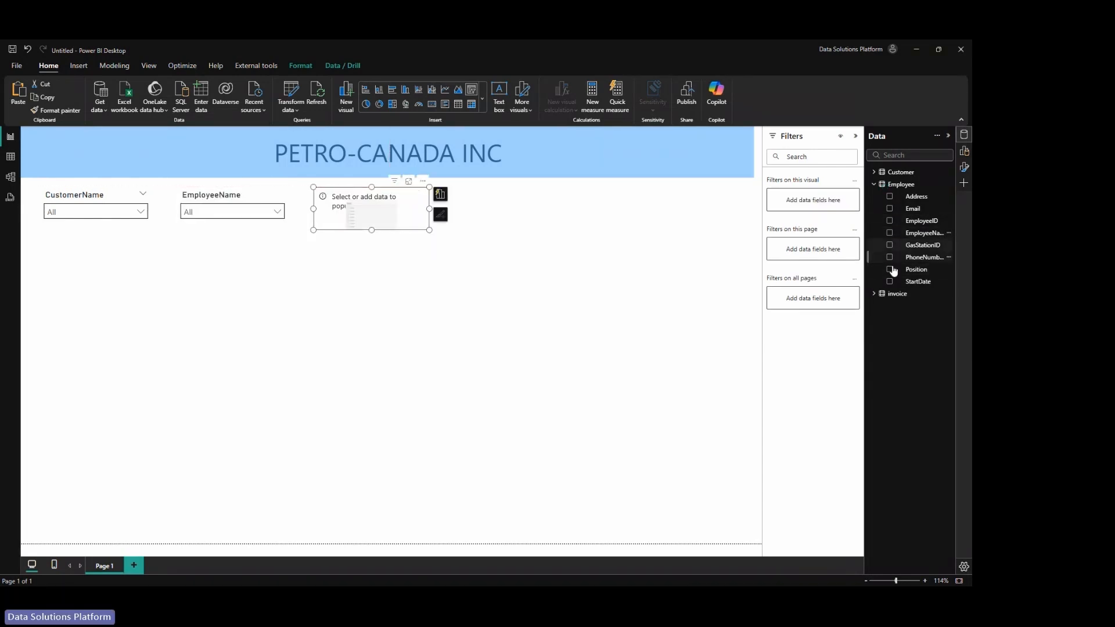
left_click(889, 268)
Duplicate the Position slicer to its right and replace the copy's field with Month from the invoice table.
left_click(374, 200)
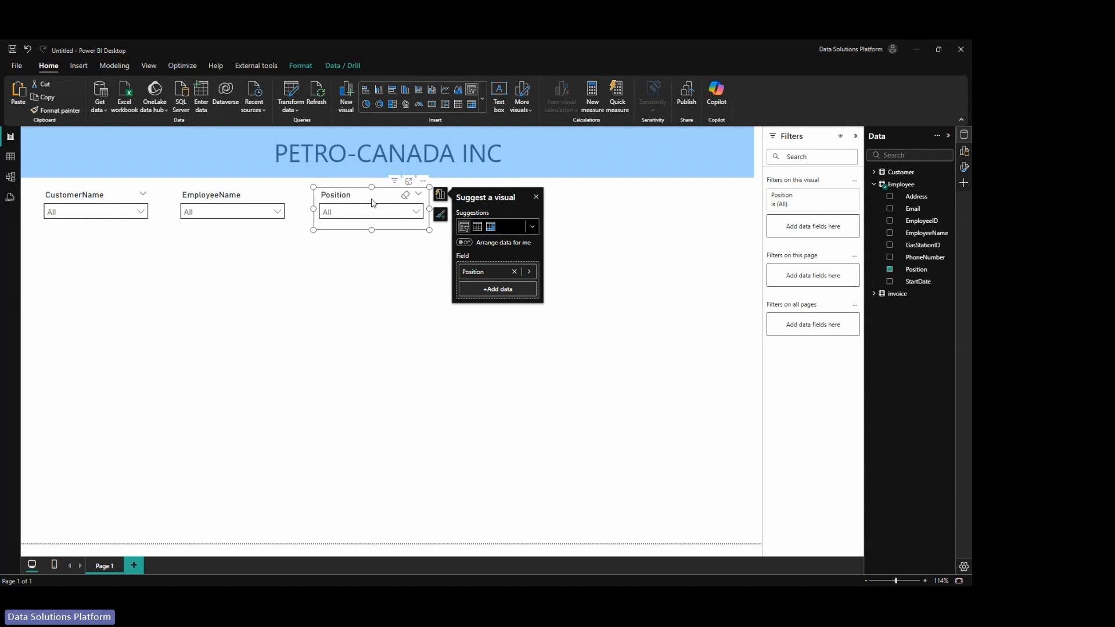
key("ctrl+c")
key("ctrl+v")
left_click_drag(370, 199, 513, 193)
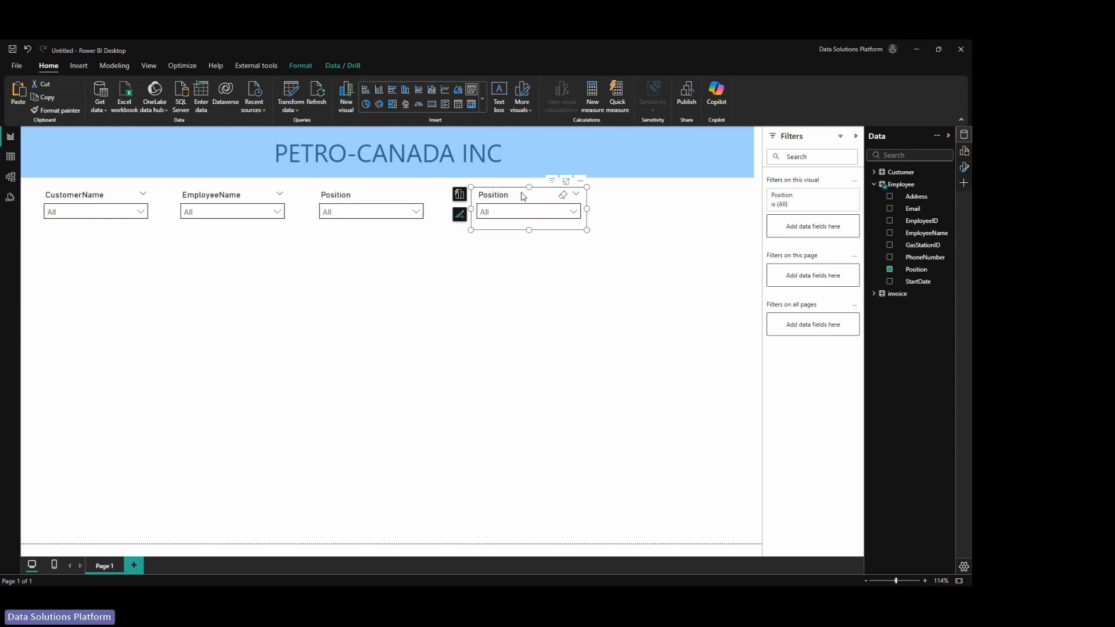
left_click(874, 184)
left_click(875, 197)
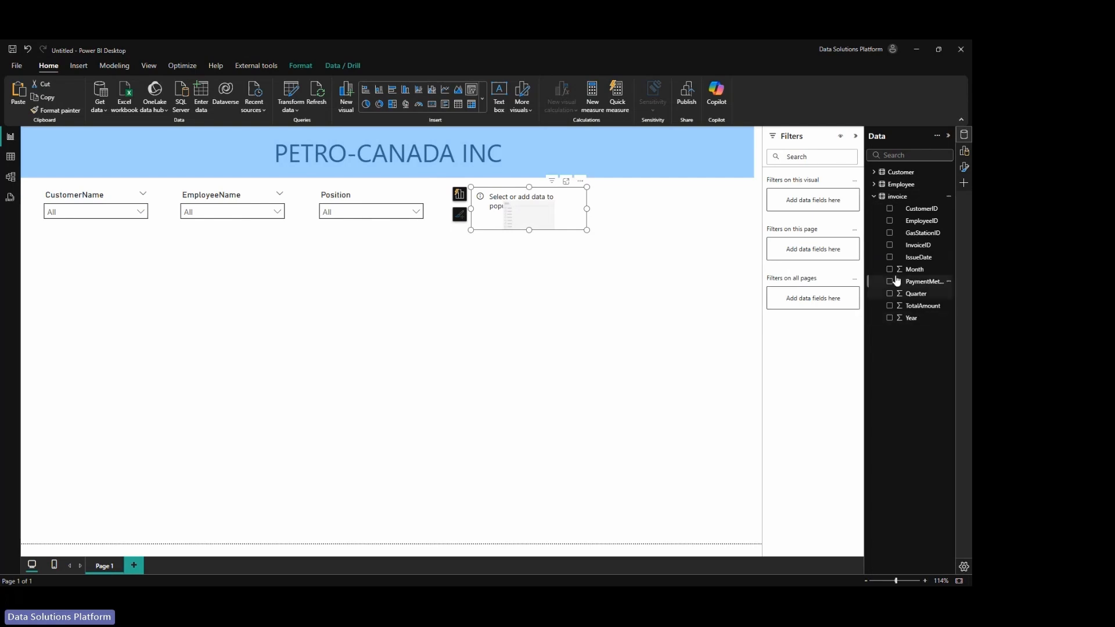
left_click(890, 271)
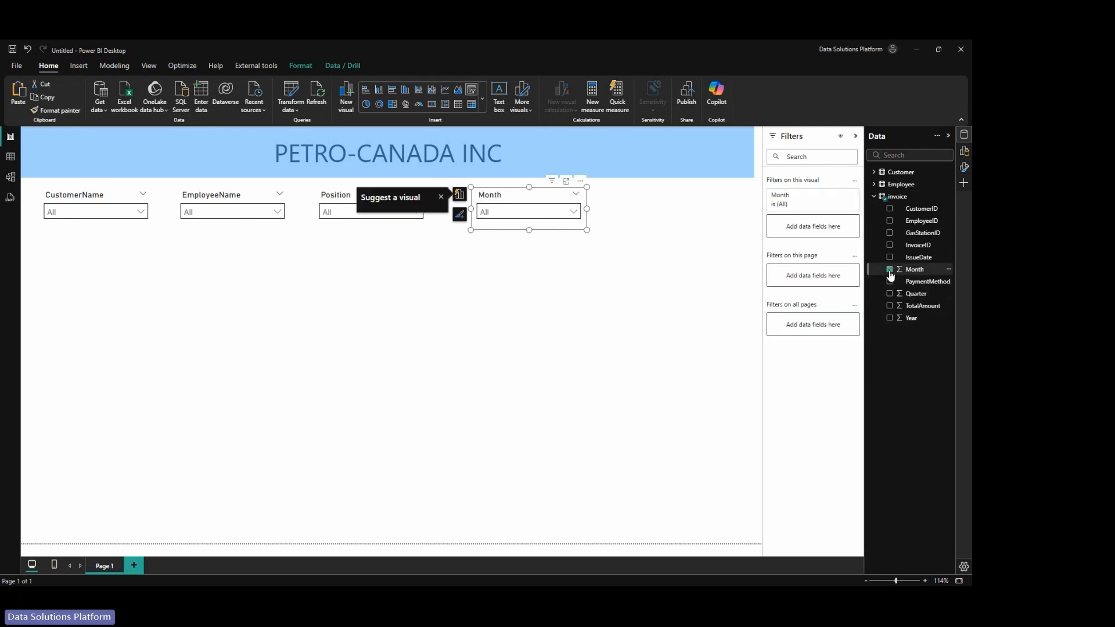
left_click(575, 212)
left_click(575, 212)
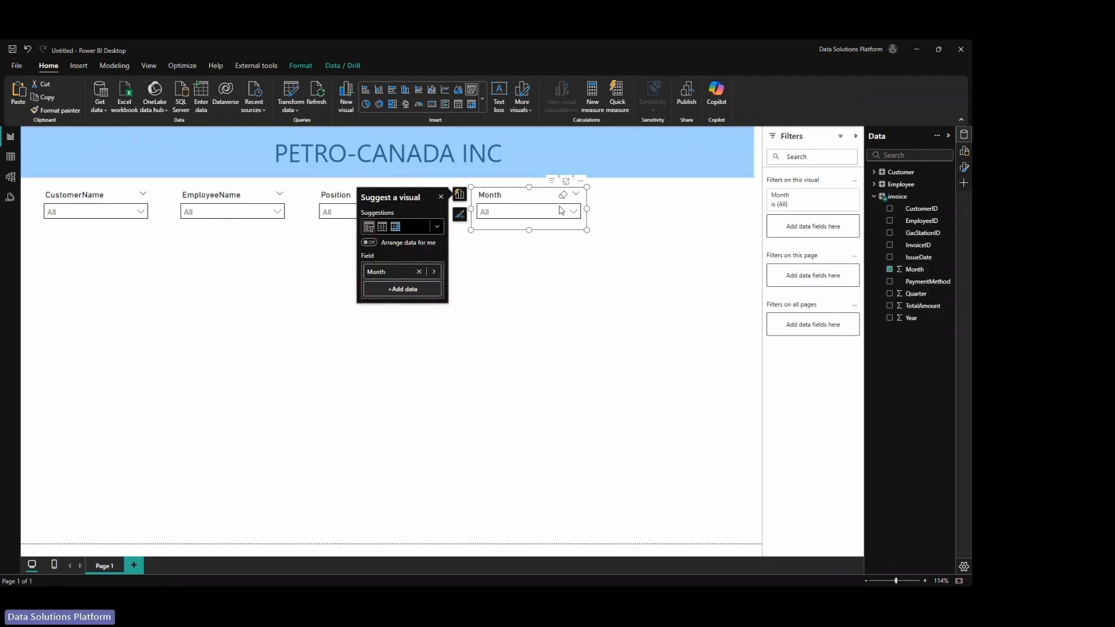
Move the Month slicer to the right end of the slicer row, near the page edge.
left_click(299, 285)
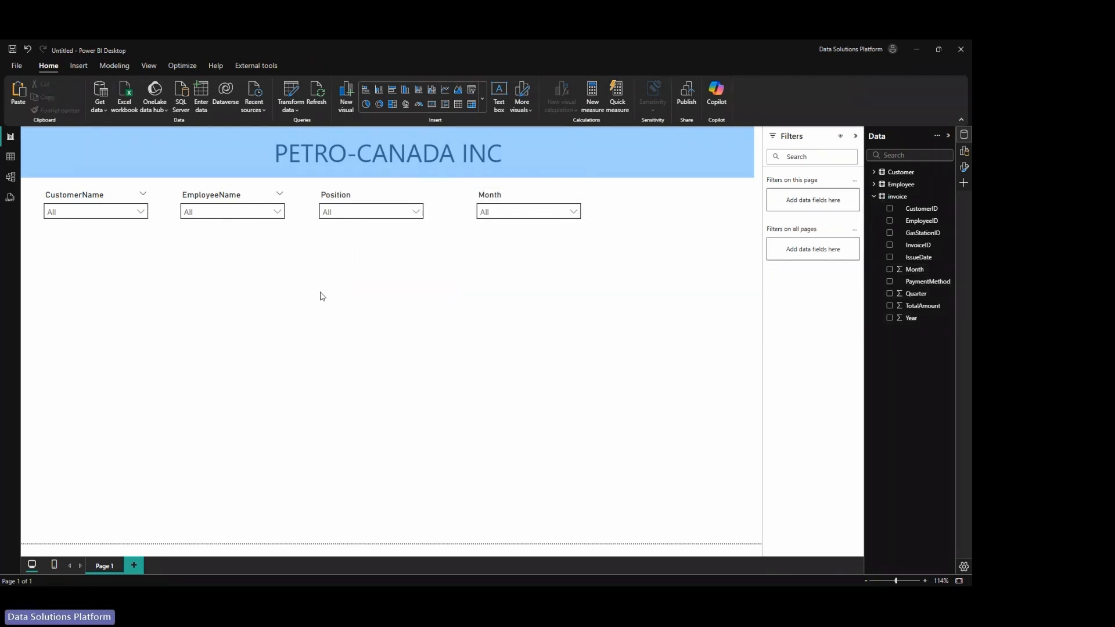
left_click(517, 202)
left_click(362, 198, "ctrl")
left_click(252, 196, "ctrl")
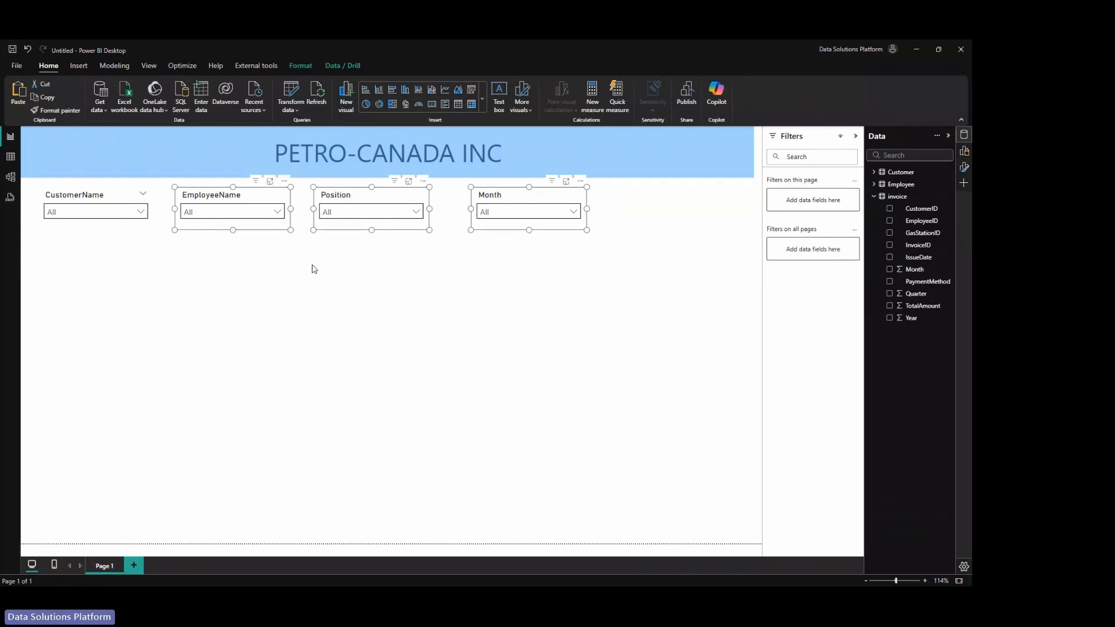
left_click(511, 196)
left_click_drag(511, 196, 672, 199)
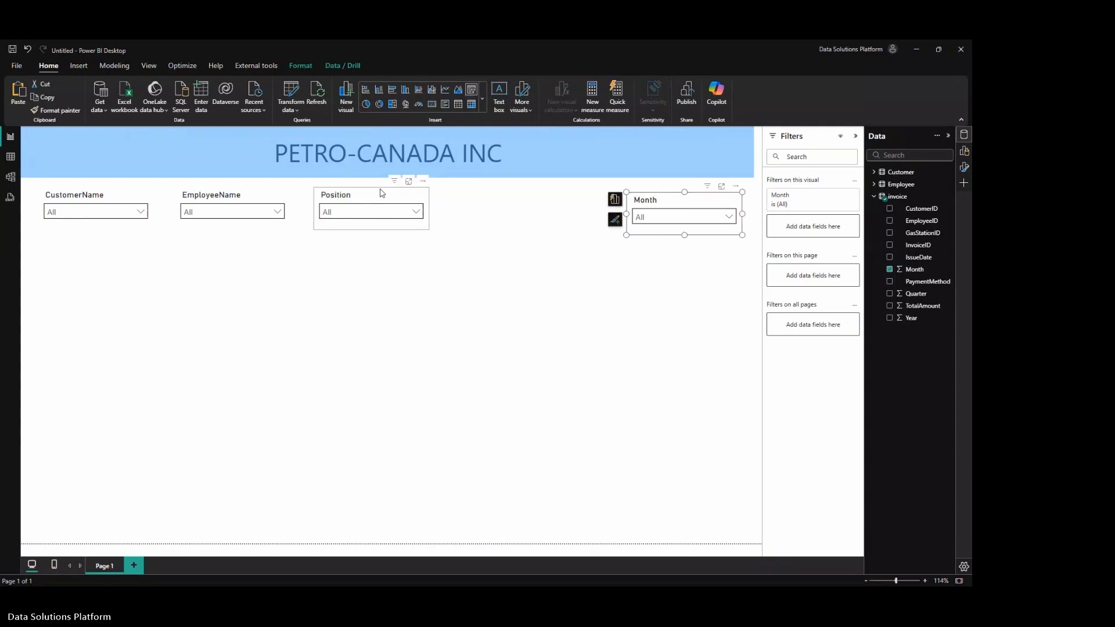
left_click(381, 195, "ctrl")
left_click(192, 198, "ctrl")
left_click(84, 198, "ctrl")
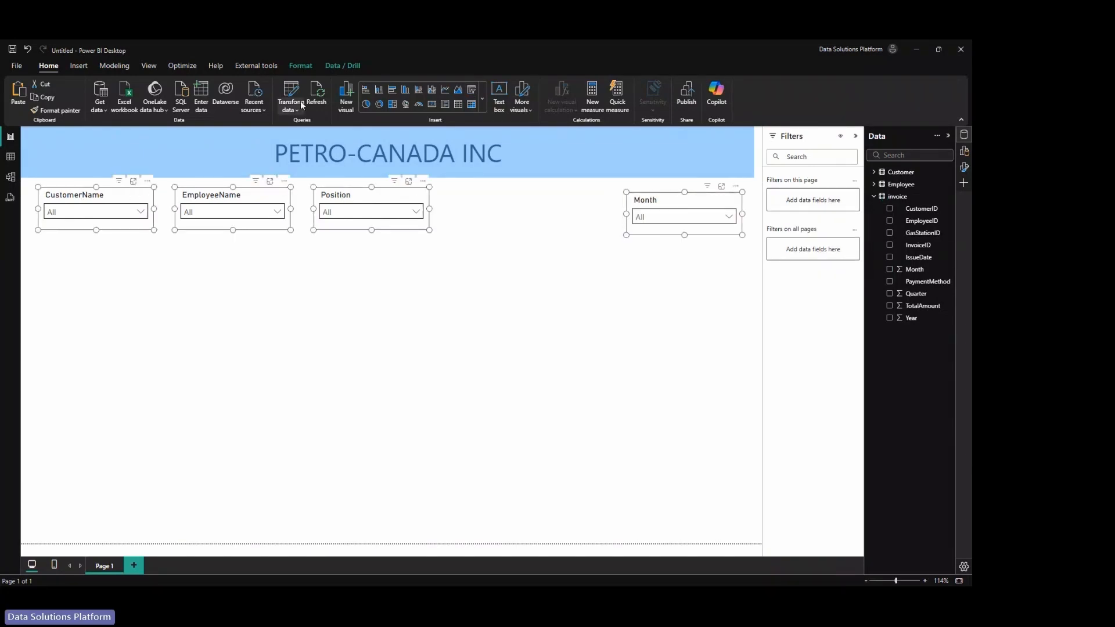
left_click(150, 66)
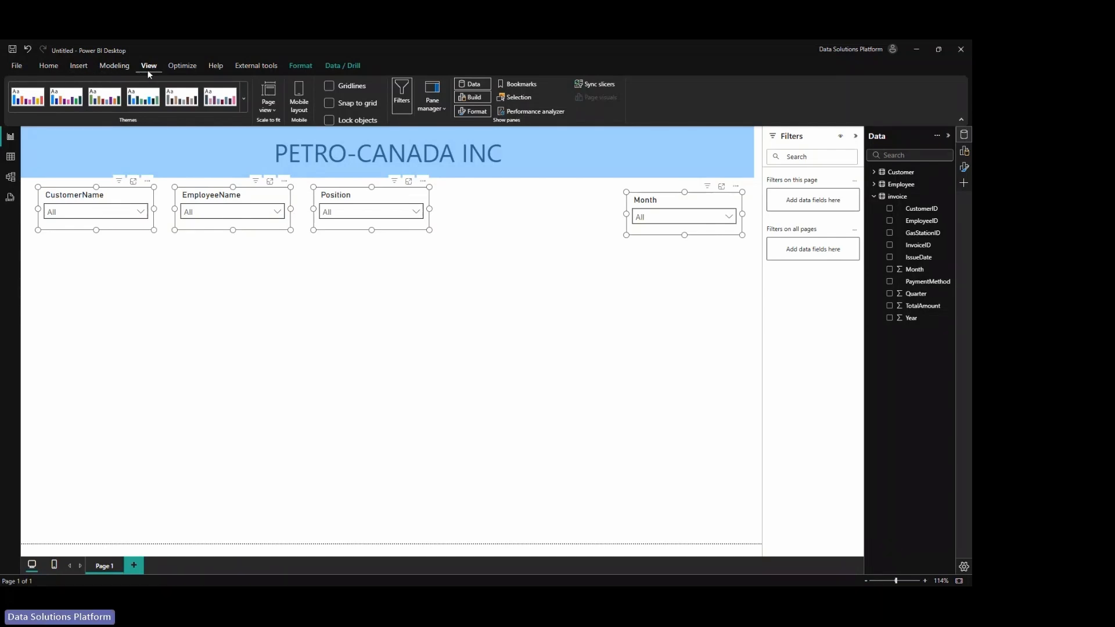
left_click(114, 67)
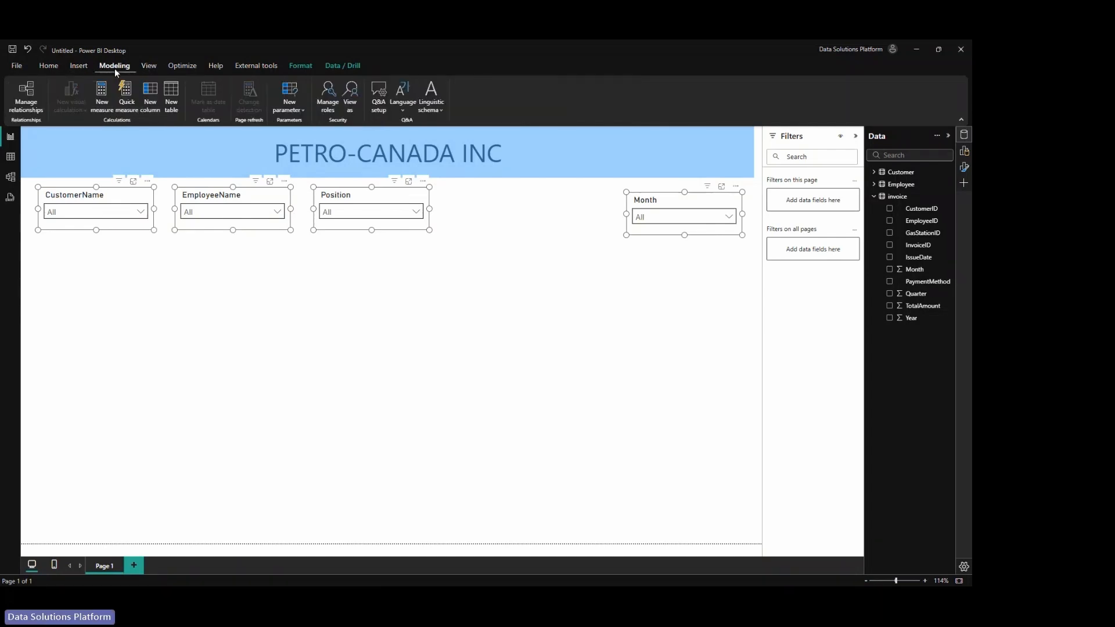
left_click(145, 66)
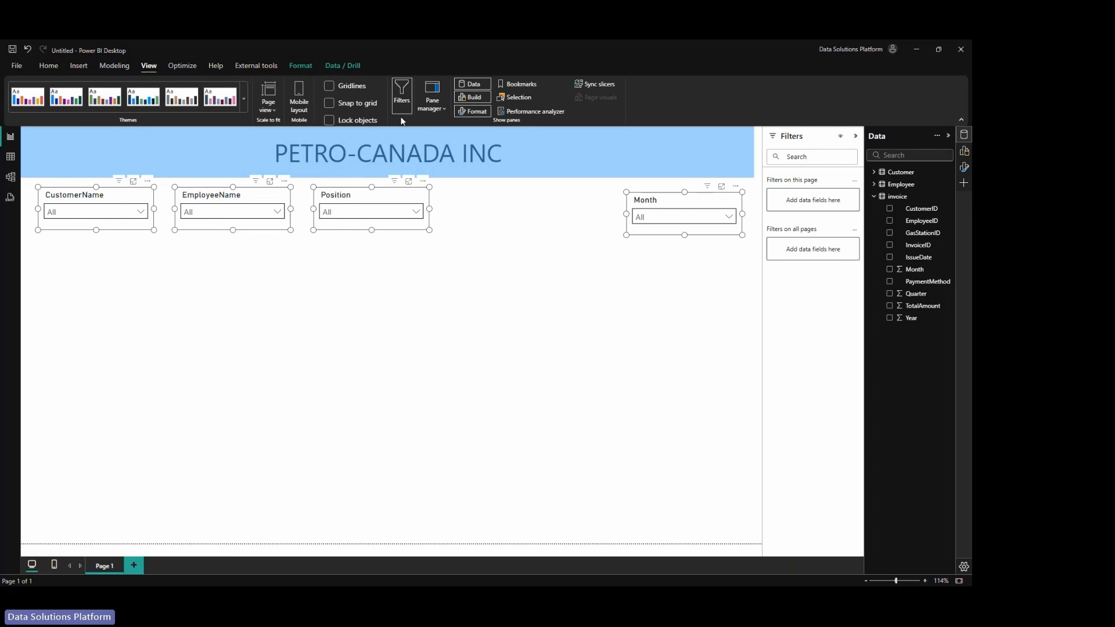
left_click(433, 112)
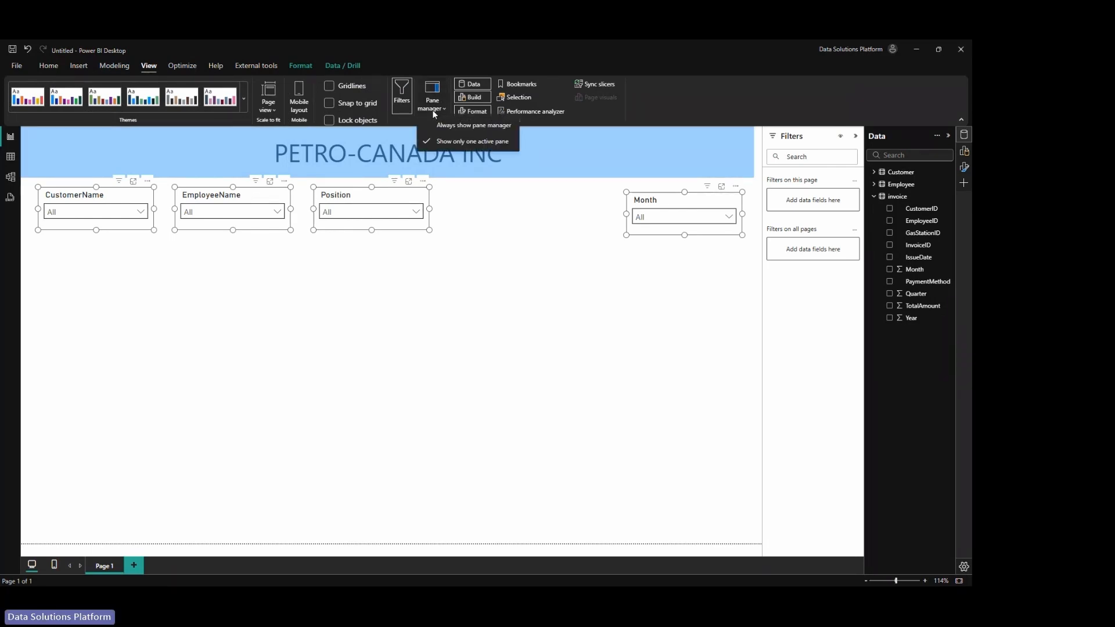
left_click(433, 112)
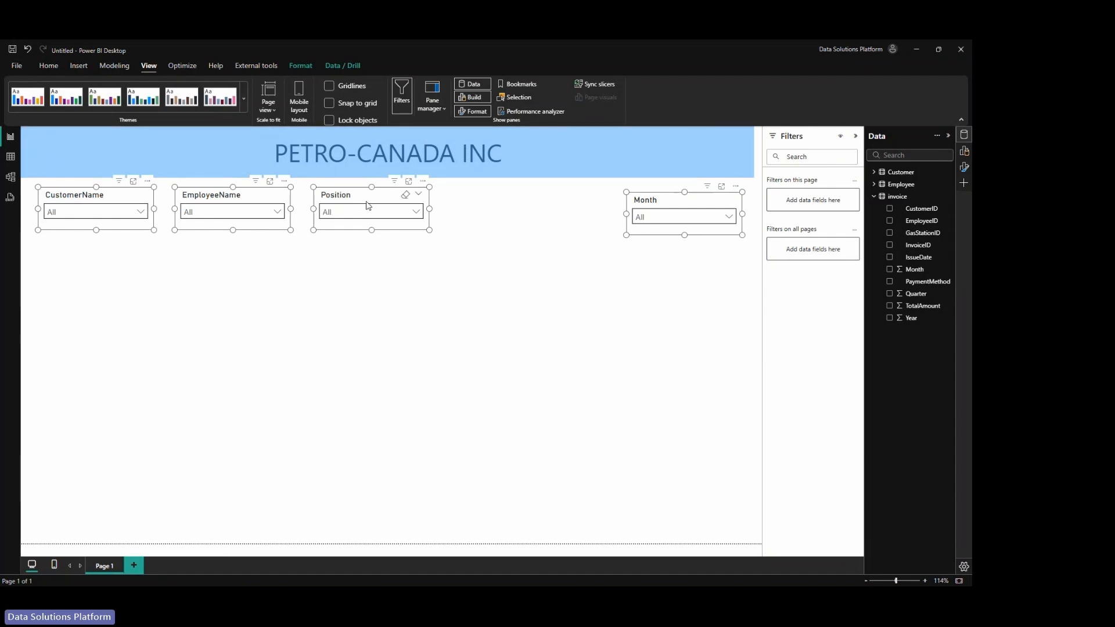
left_click(363, 223)
left_click(357, 286)
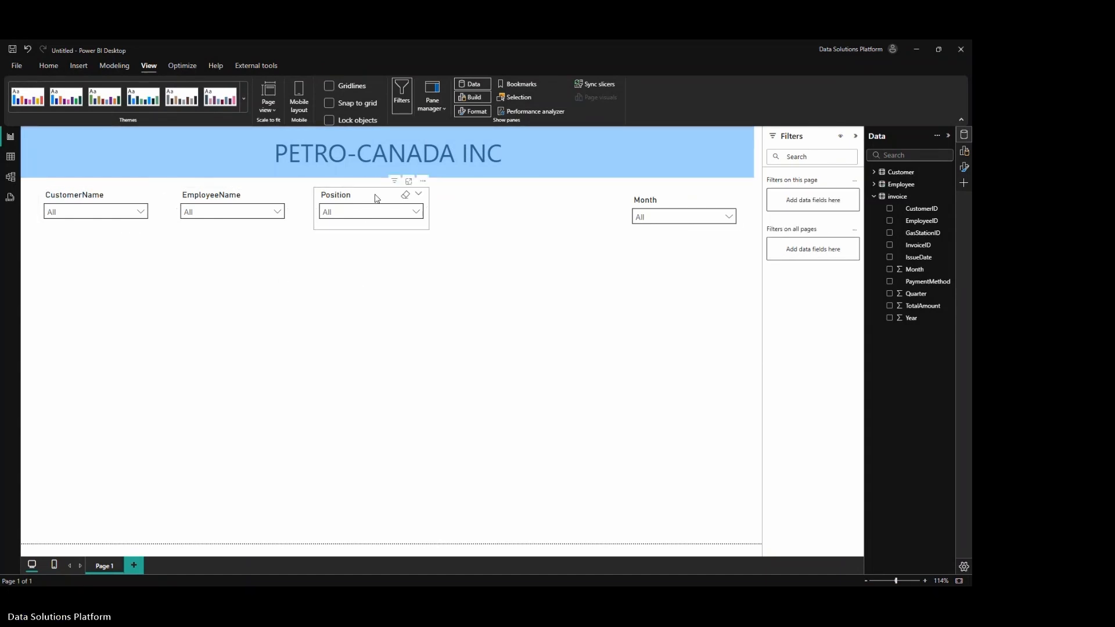
Spread the Position, EmployeeName and CustomerName slicers across the row, level with the Month slicer.
left_click_drag(375, 198, 518, 203)
left_click(238, 200)
left_click_drag(238, 200, 355, 205)
left_click_drag(104, 201, 148, 202)
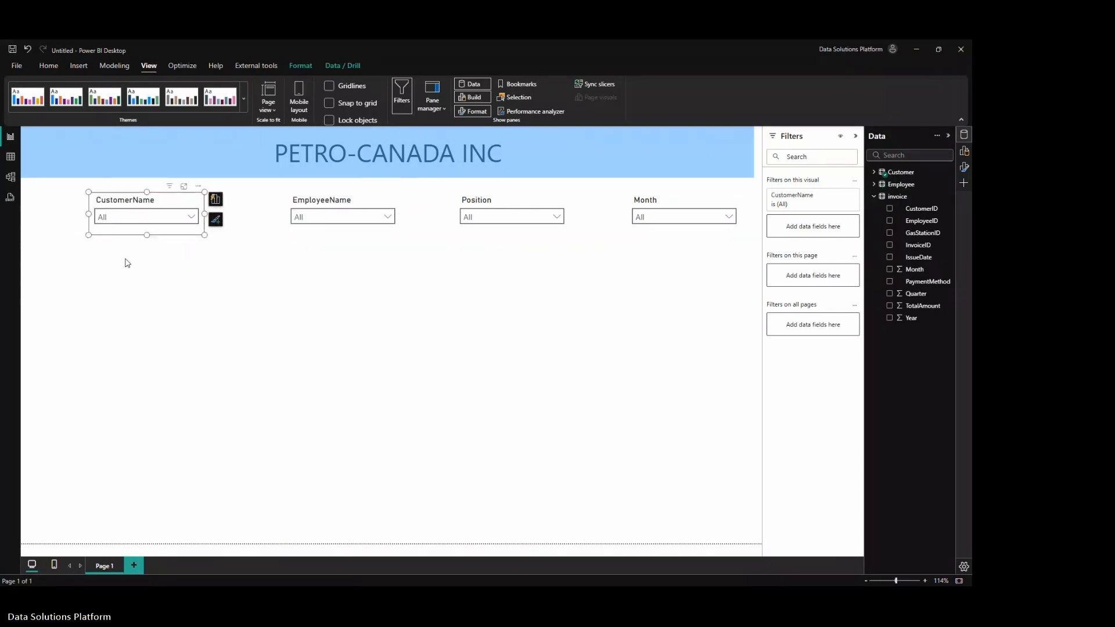
left_click(131, 289)
Add a card visual showing the TotalAmount field from the invoice table.
left_click(964, 151)
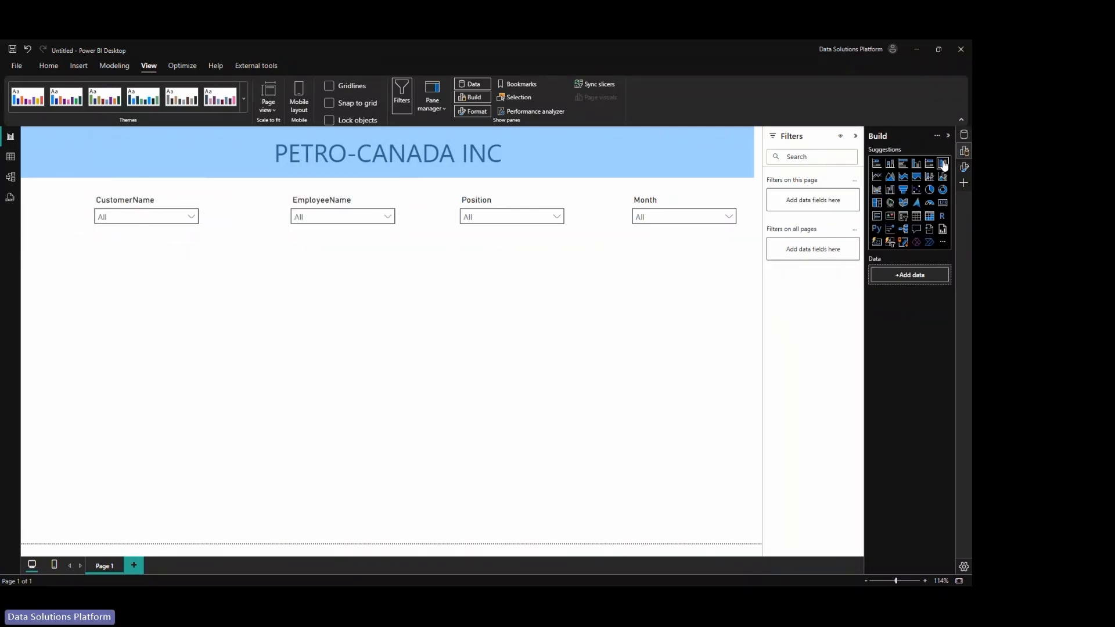
left_click(943, 202)
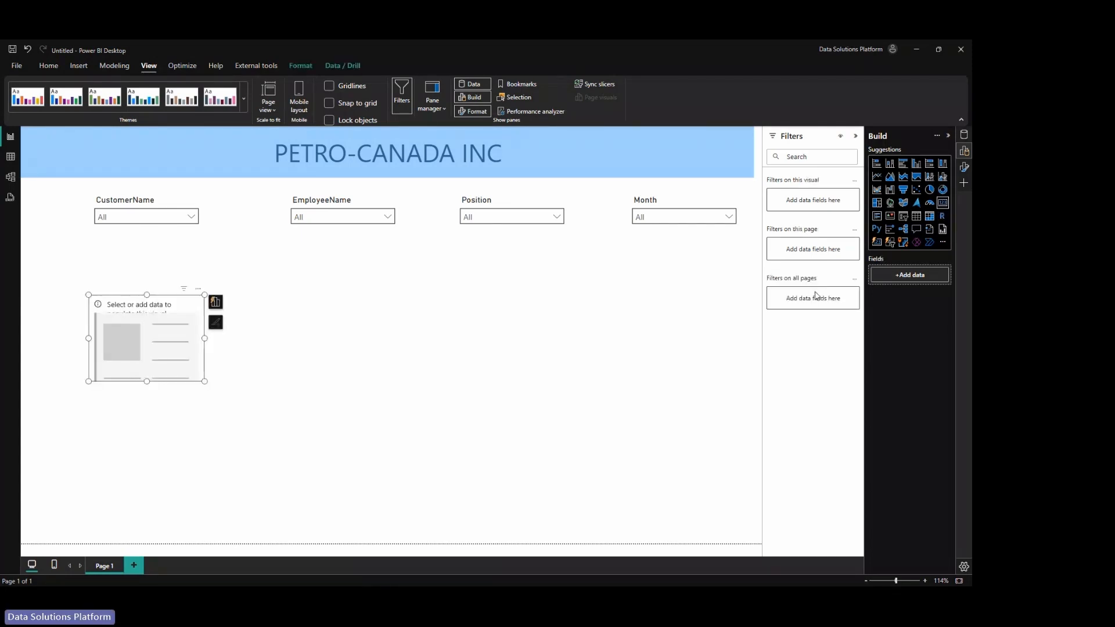
left_click(964, 136)
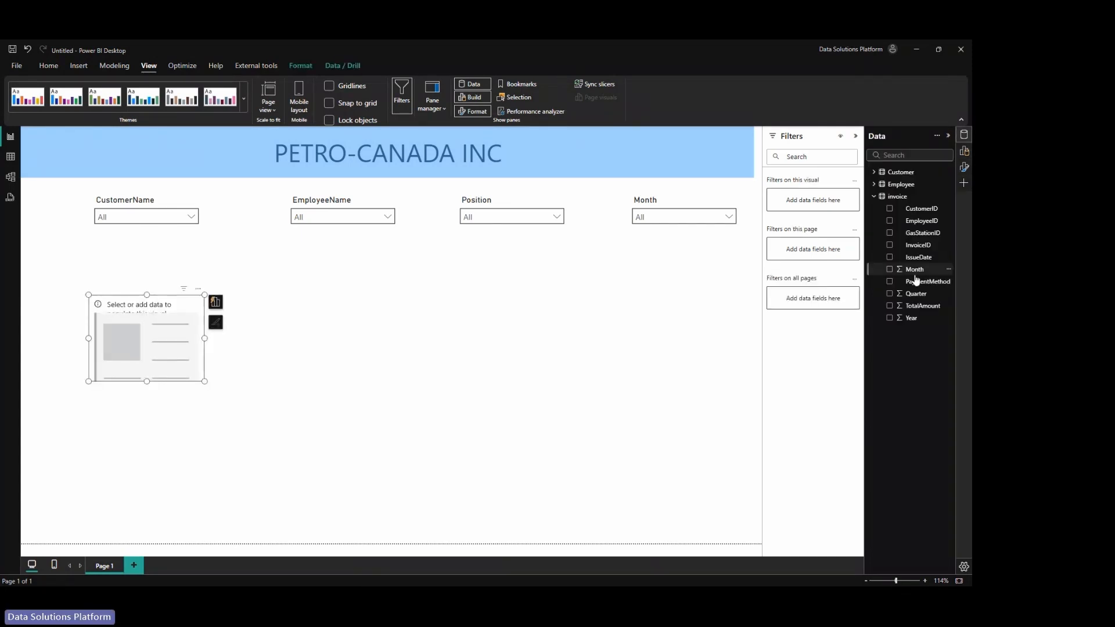
left_click(890, 306)
Move the card just below the CustomerName slicer at the page's left edge, then widen it and reduce its height.
left_click_drag(160, 299, 107, 239)
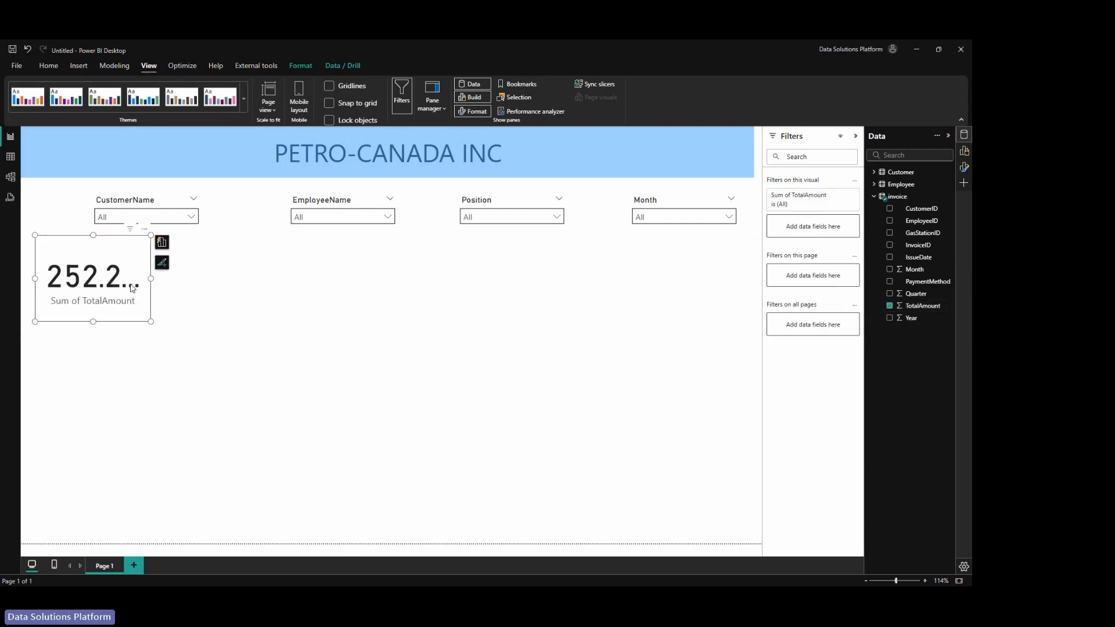
left_click_drag(149, 278, 214, 281)
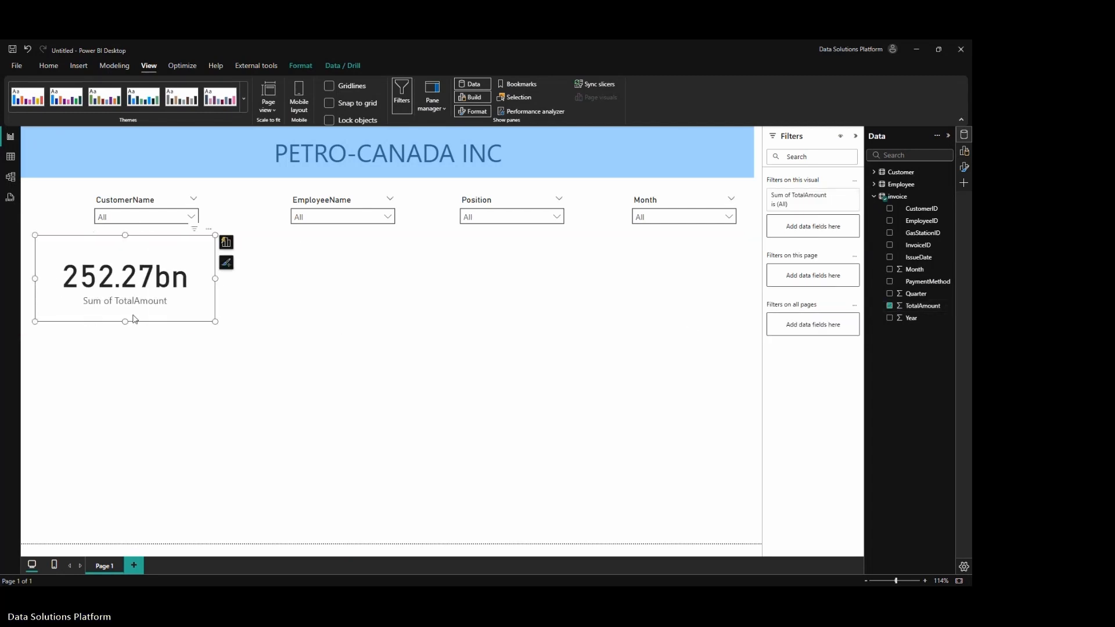
left_click_drag(134, 318, 122, 299)
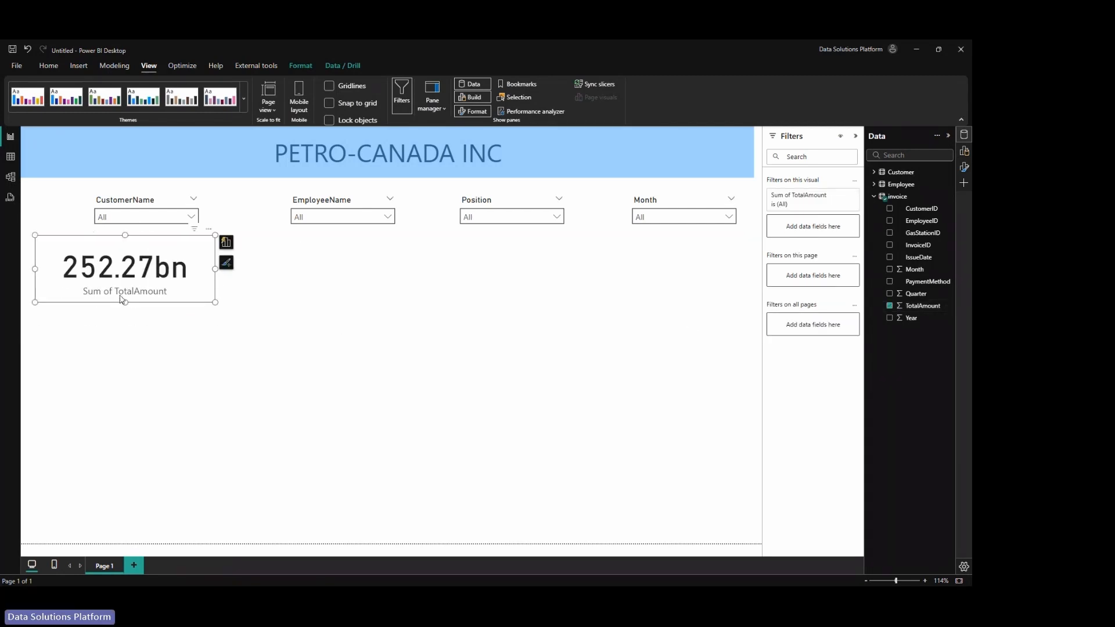
Rename the card's field for this visual as Total Amount.
left_click(226, 241)
double_click(271, 319)
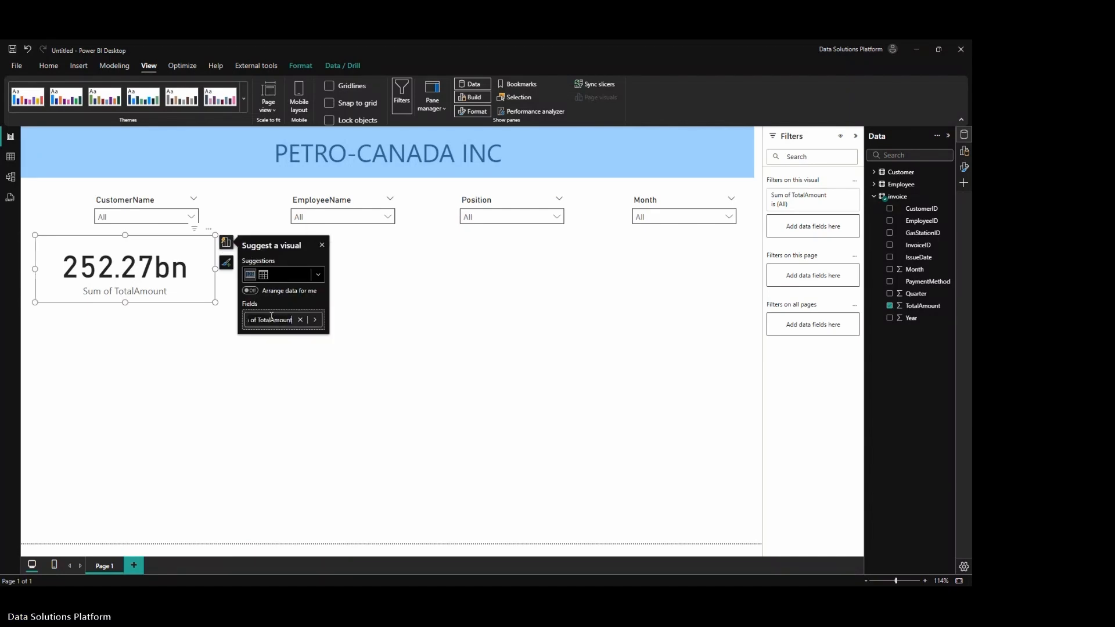
left_click(272, 320)
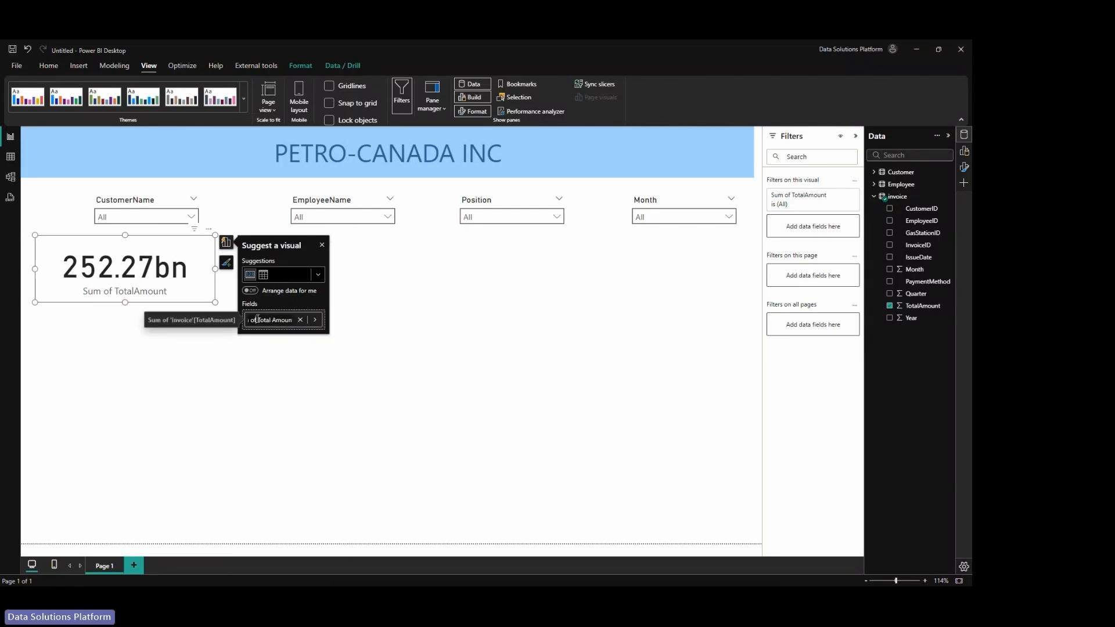
left_click_drag(256, 319, 238, 318)
key("BackSpace")
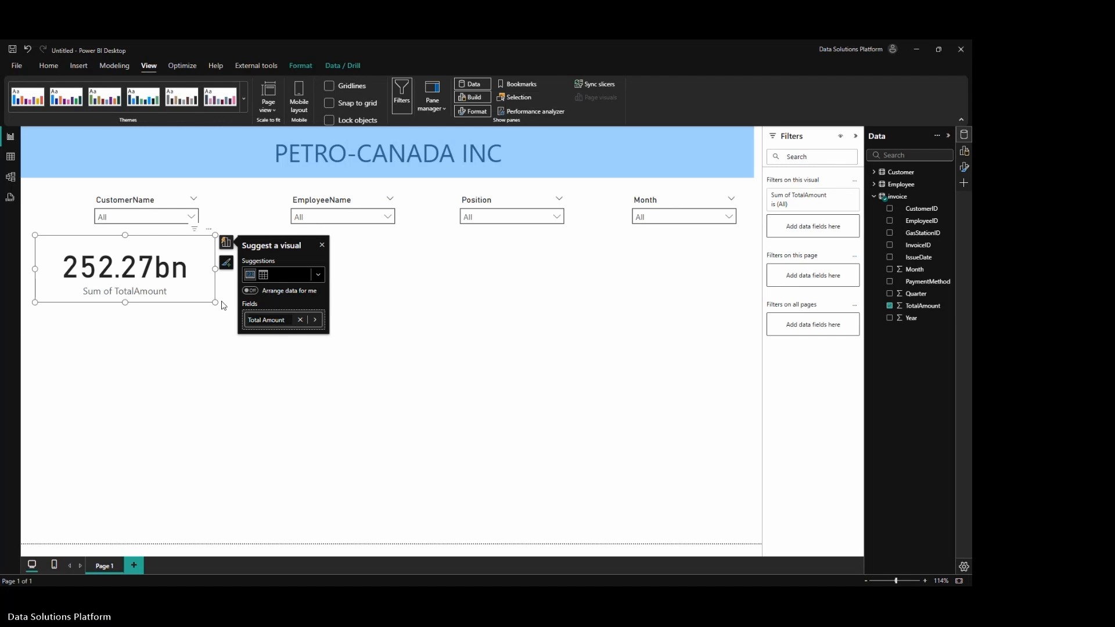
key("Return")
left_click(226, 297)
Duplicate the Total Amount card and place the copy to its right, below the EmployeeName slicer.
left_click(162, 294)
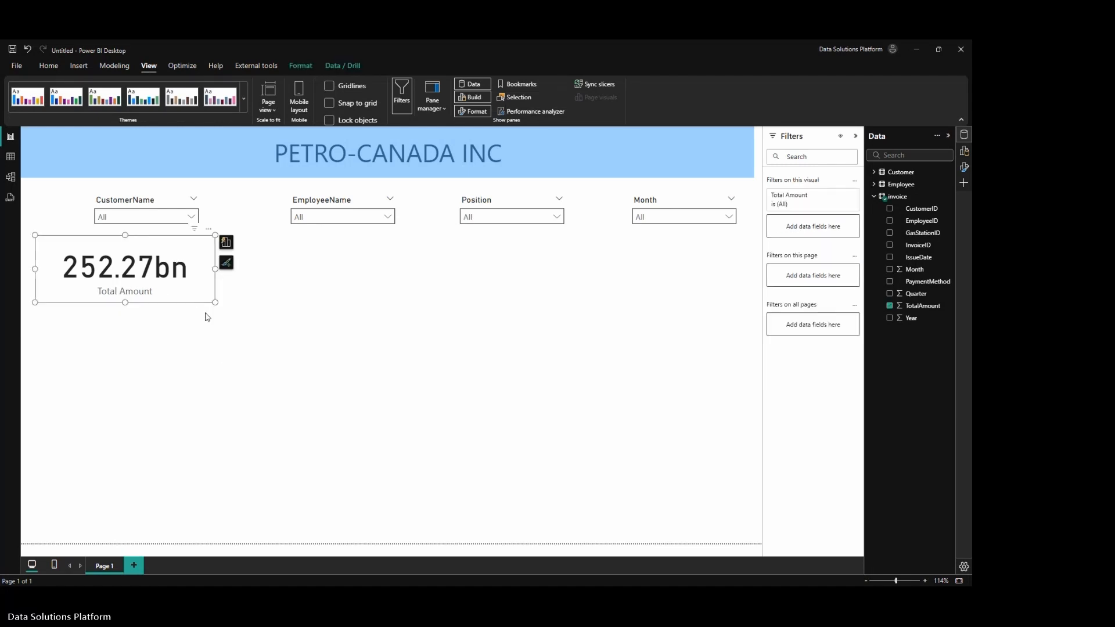
key("ctrl+v")
left_click_drag(183, 287, 378, 284)
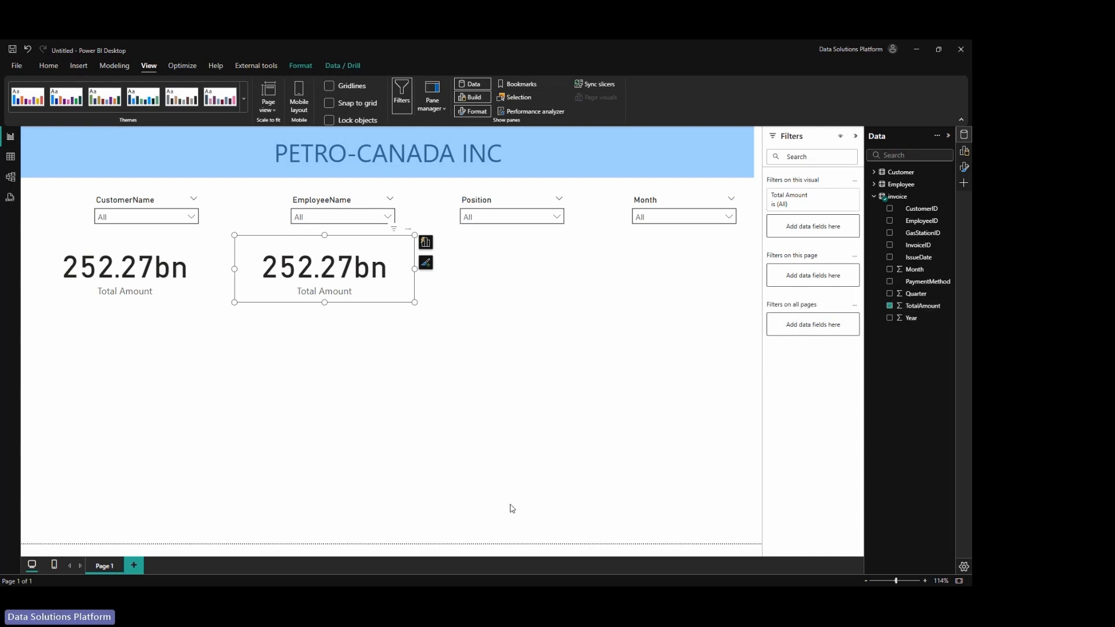
Delete the duplicated Total Amount card and add a line chart of TotalAmount by IssueDate in the page's lower area.
key("Delete")
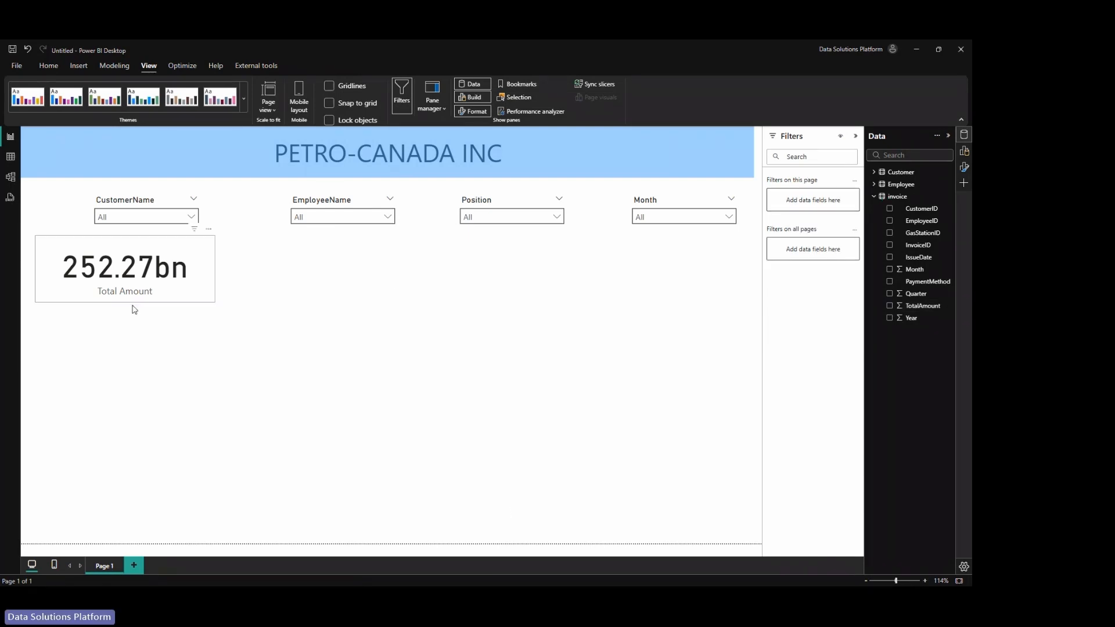
left_click(964, 151)
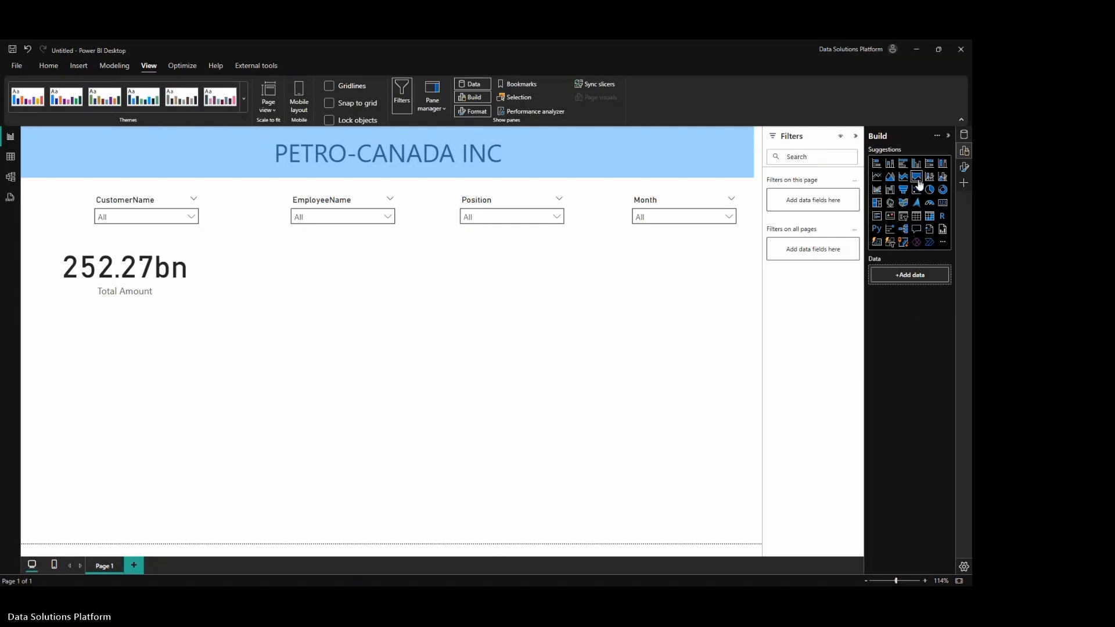
left_click(877, 177)
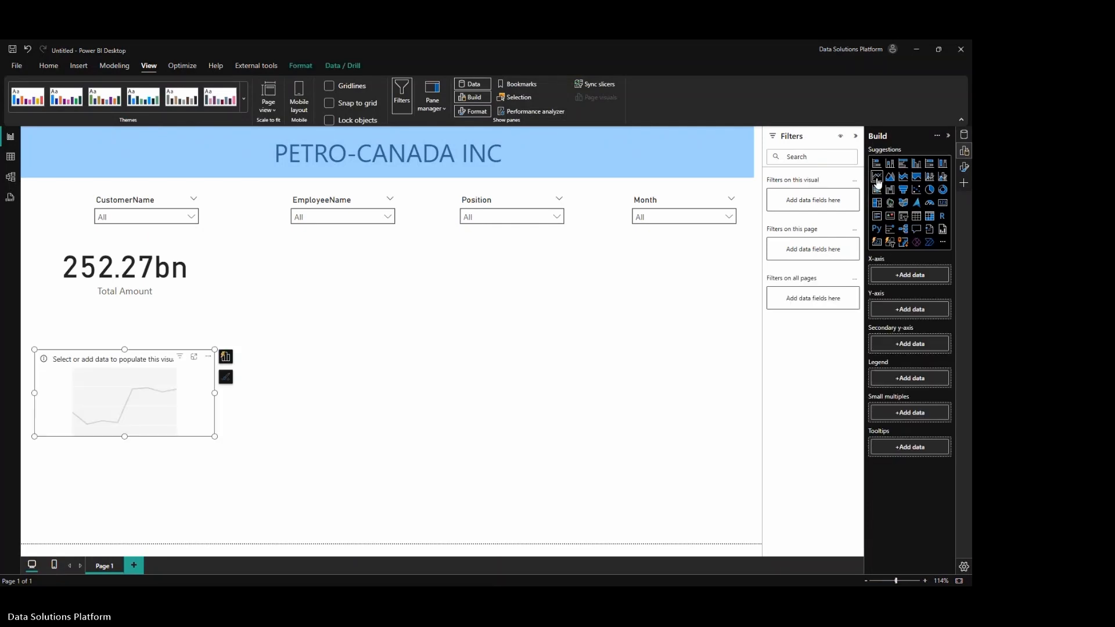
left_click(964, 135)
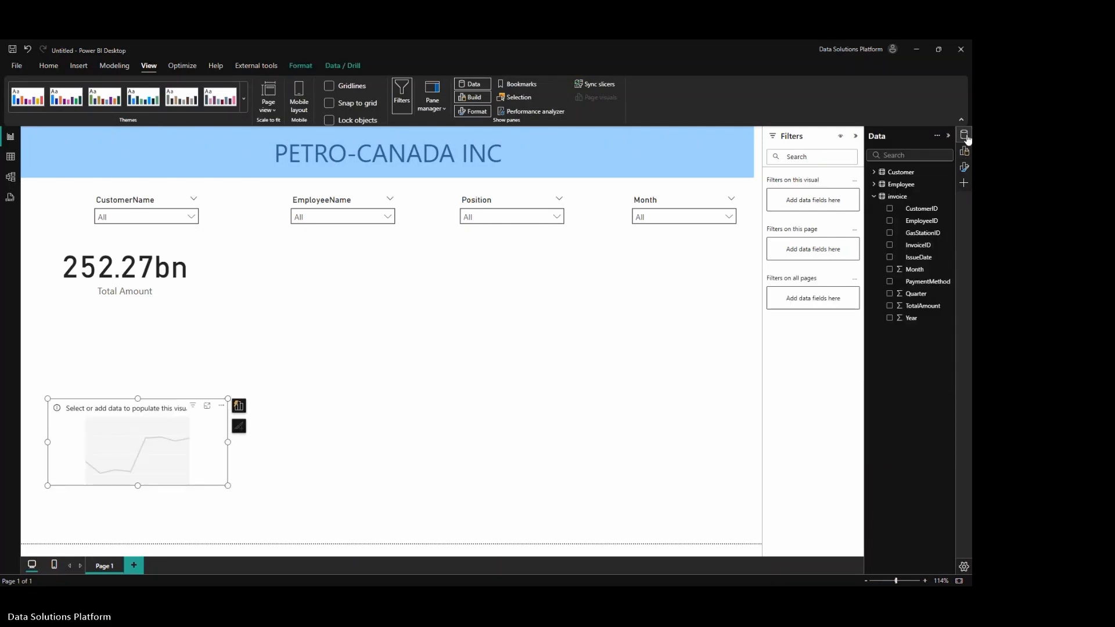
left_click(889, 257)
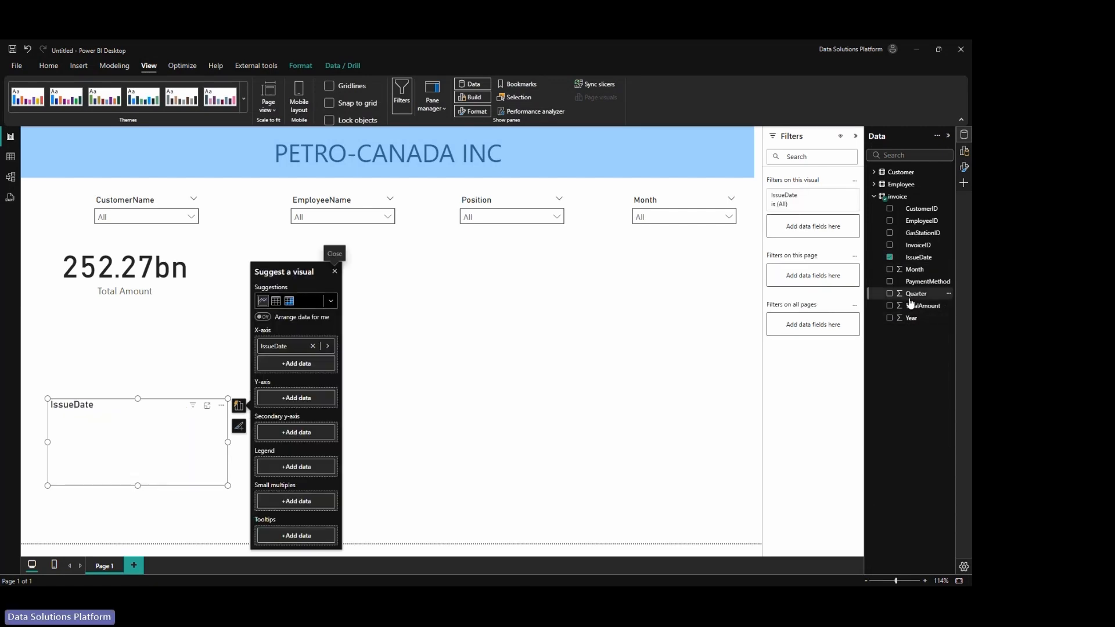
left_click(890, 305)
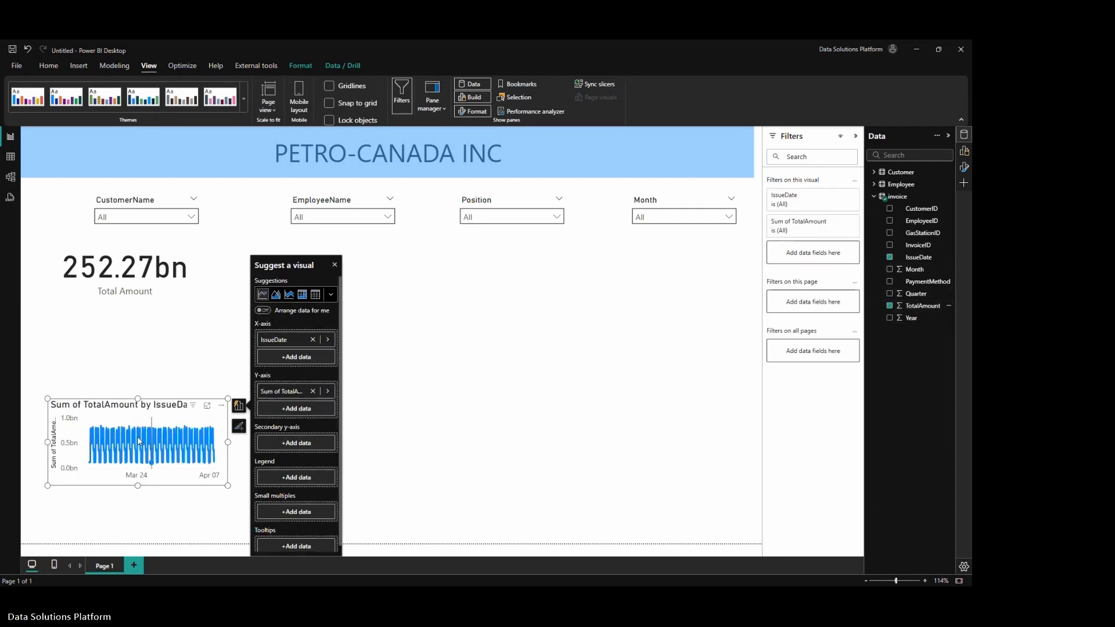
Widen the line chart to span nearly the full page width and increase its height.
left_click(316, 462)
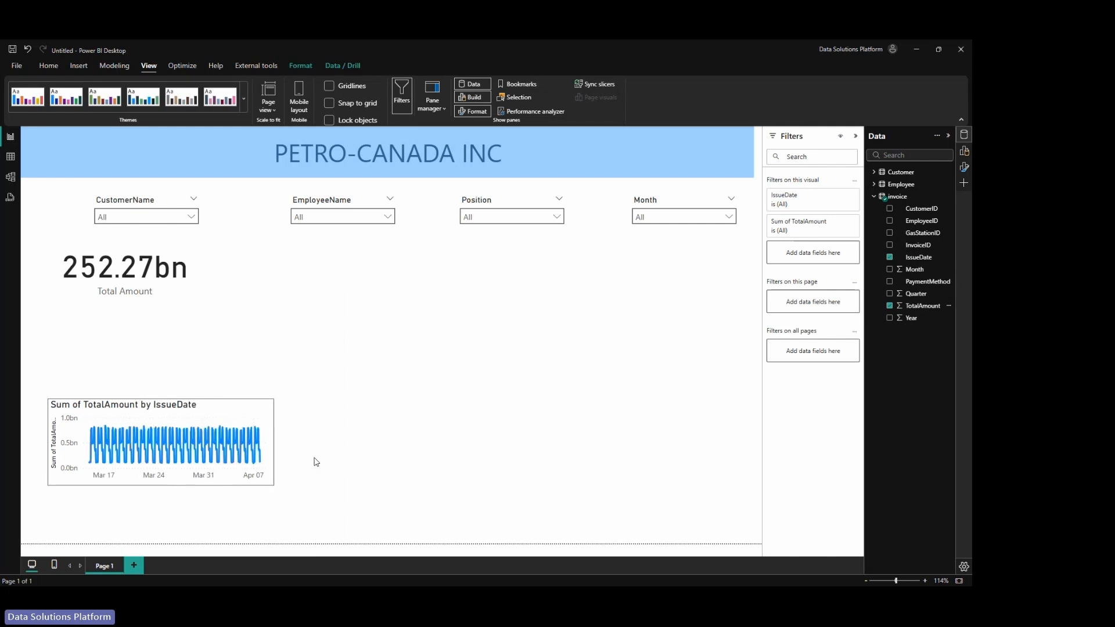
left_click_drag(317, 462, 620, 477)
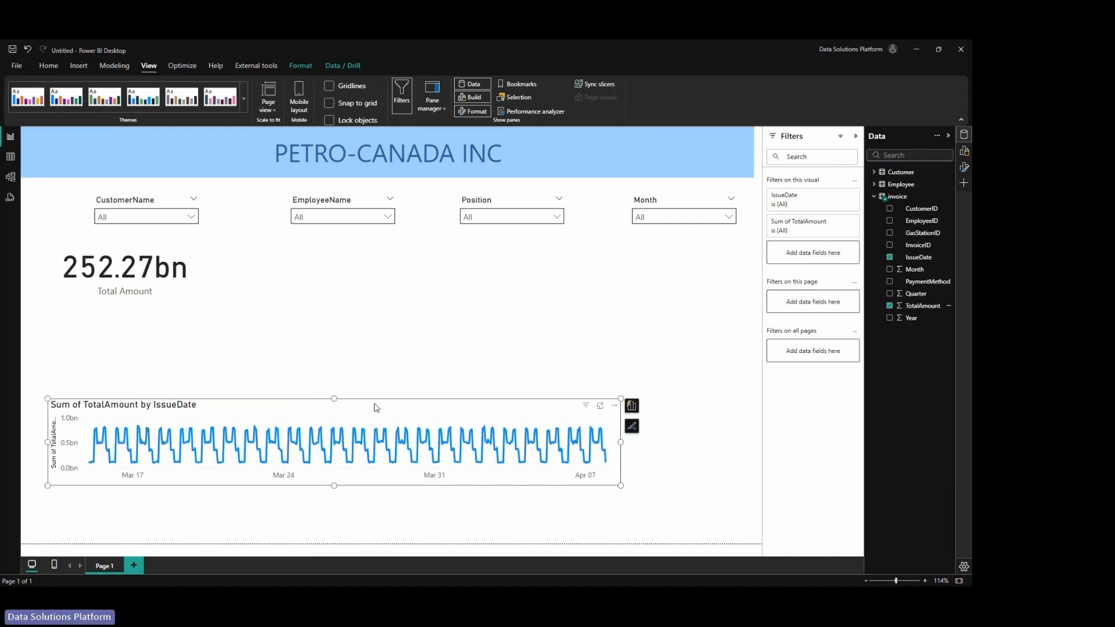
mouse_move(334, 397)
left_mouse_down()
mouse_move(344, 374)
mouse_move(346, 411)
left_mouse_up()
left_click_drag(620, 452, 749, 464)
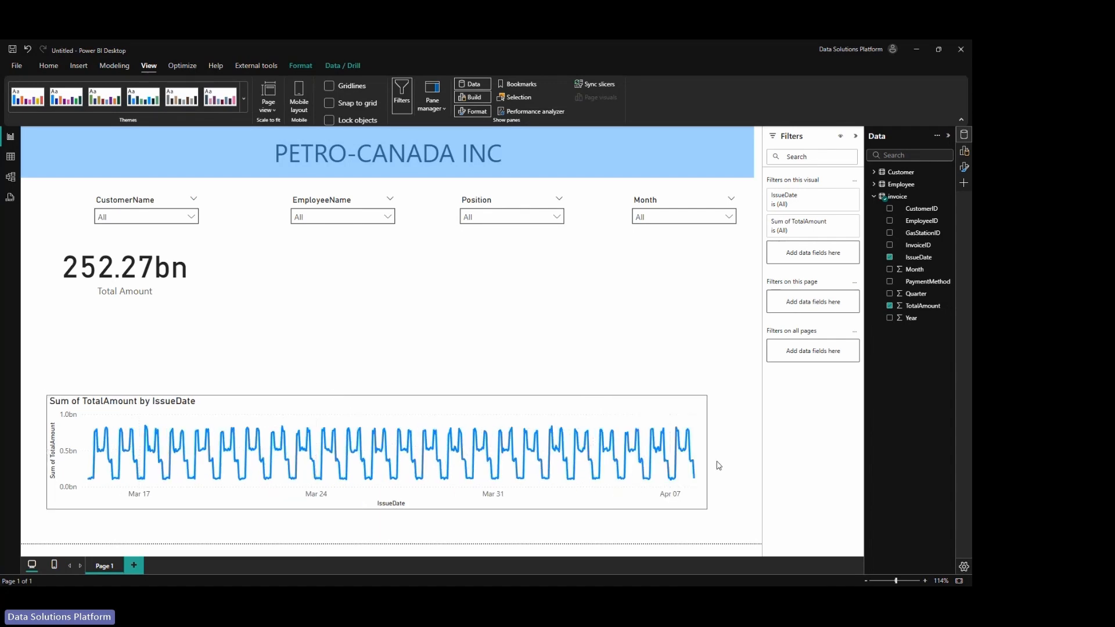
left_click_drag(398, 510, 398, 518)
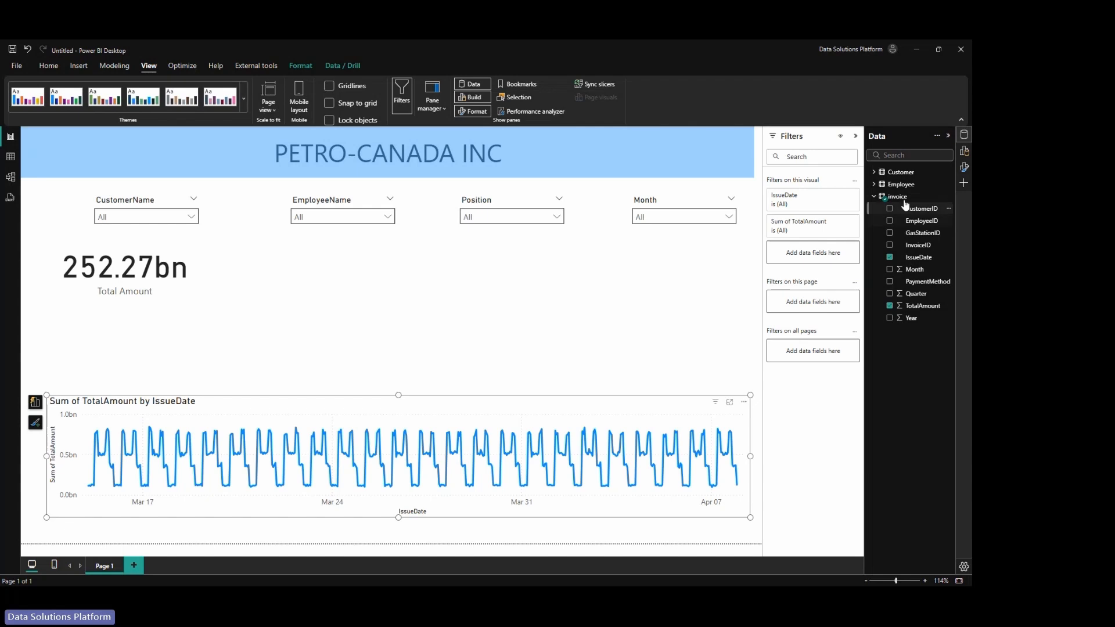
left_click(965, 154)
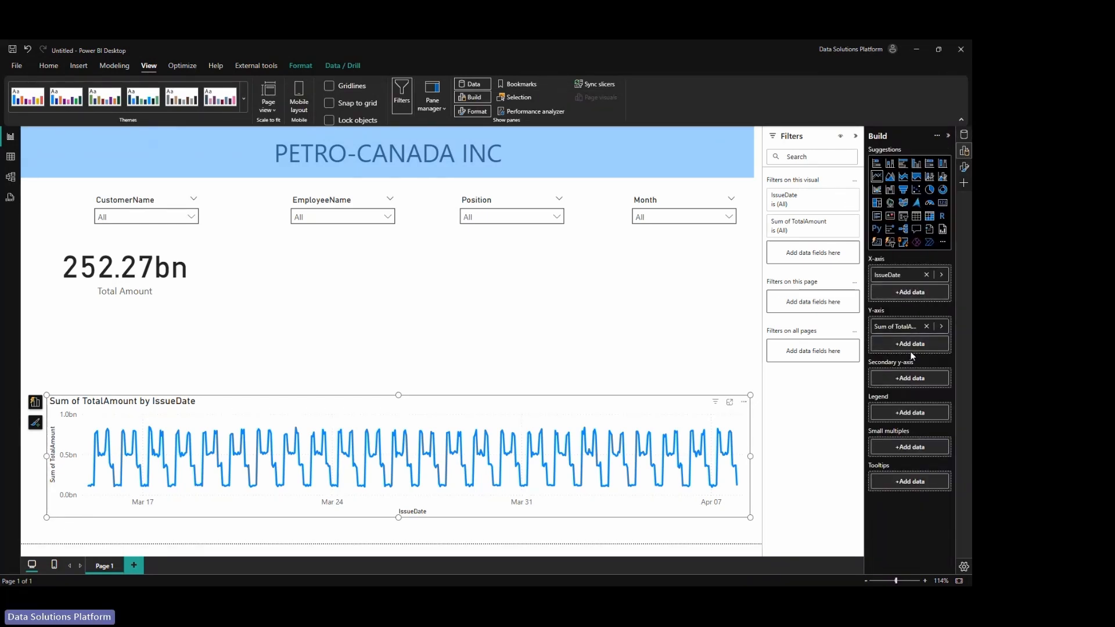
left_click(964, 168)
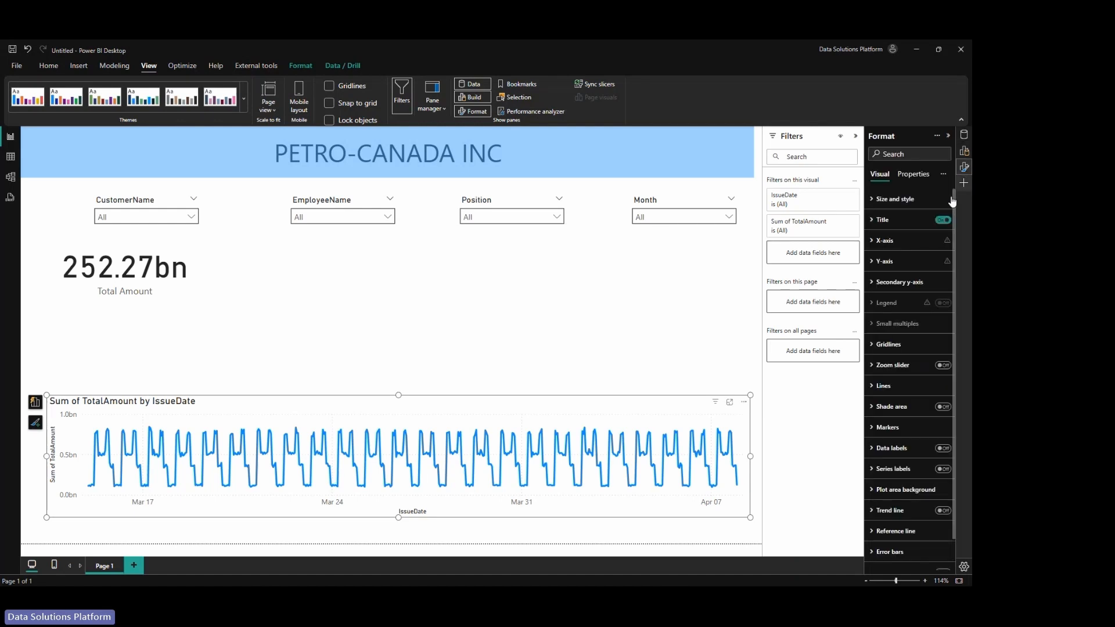
left_click(874, 224)
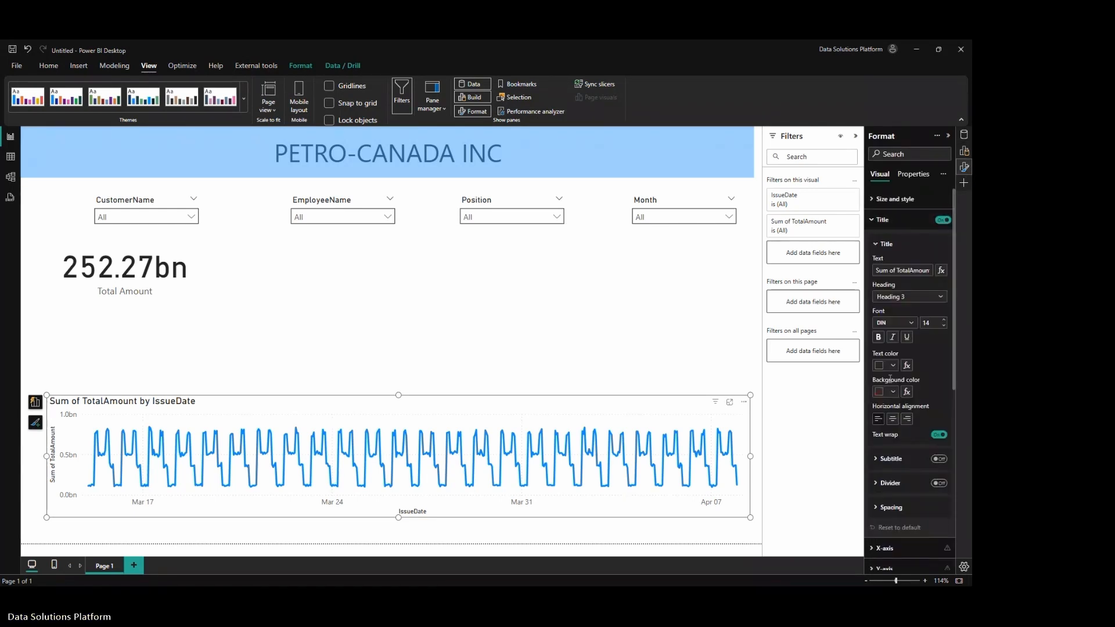
scroll(889, 382, "down", 3)
scroll(888, 382, "up", 3)
left_click(940, 223)
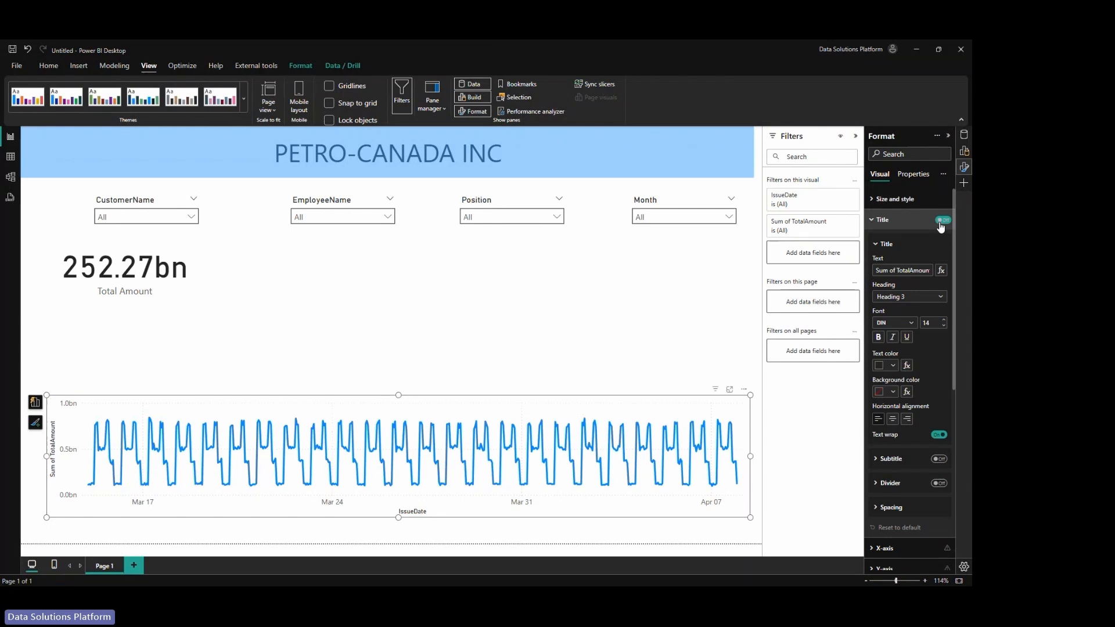
left_click(874, 222)
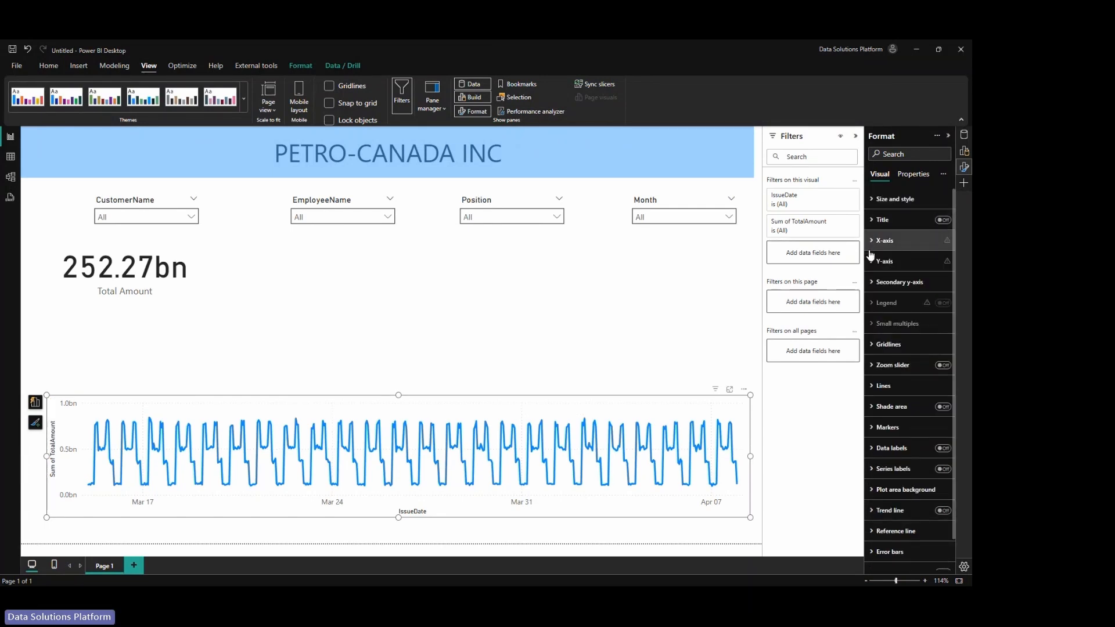
left_click(940, 220)
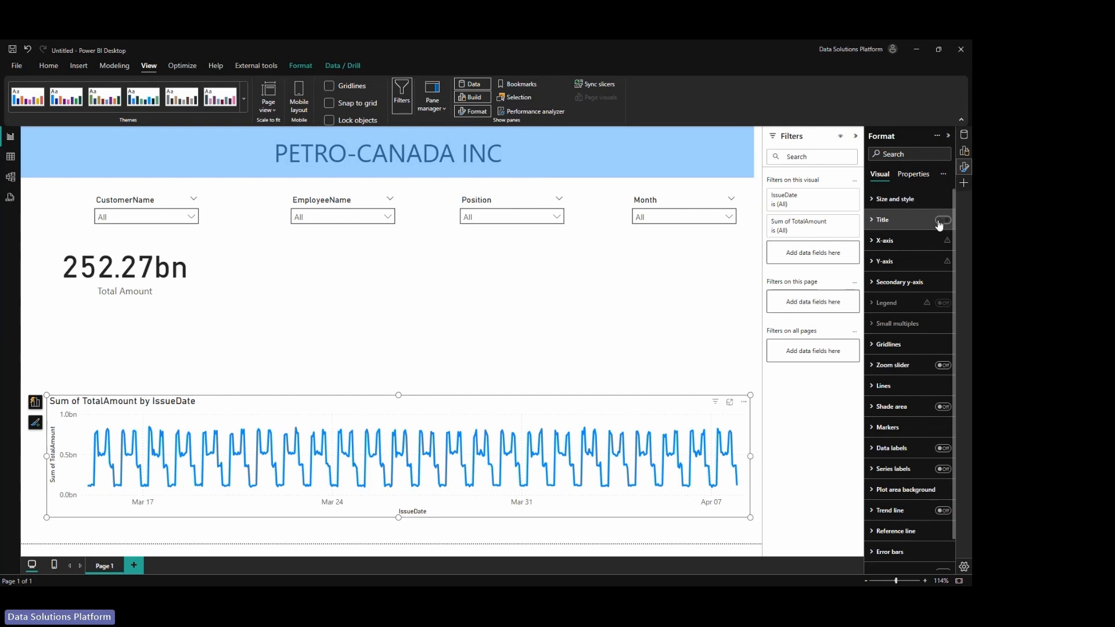
Turn off the X-axis and Y-axis titles of the line chart.
left_click(938, 240)
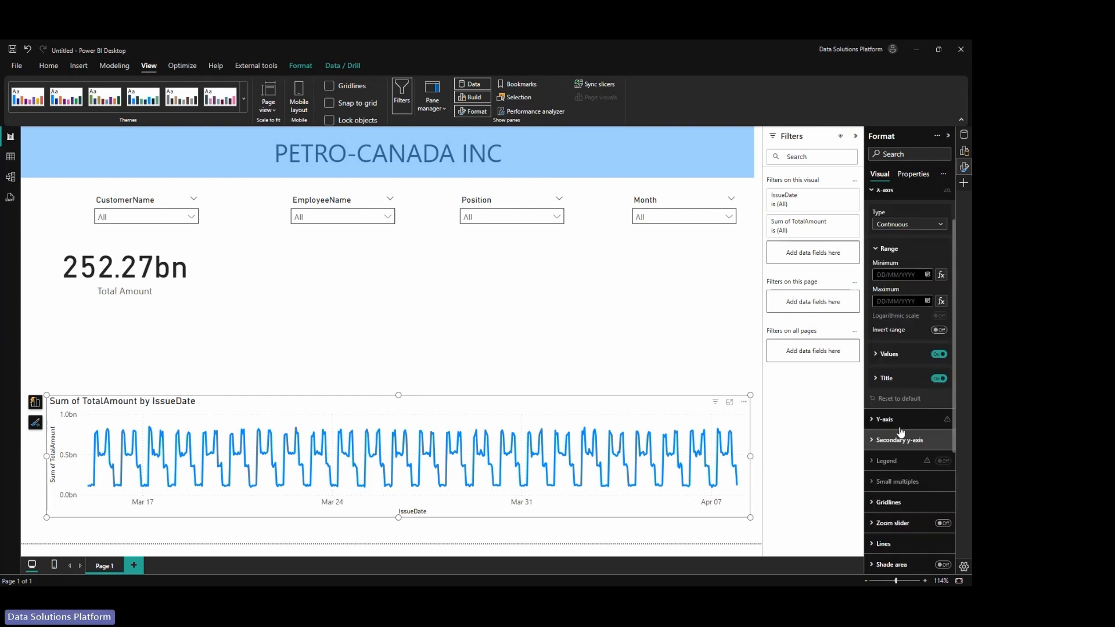
left_click(936, 379)
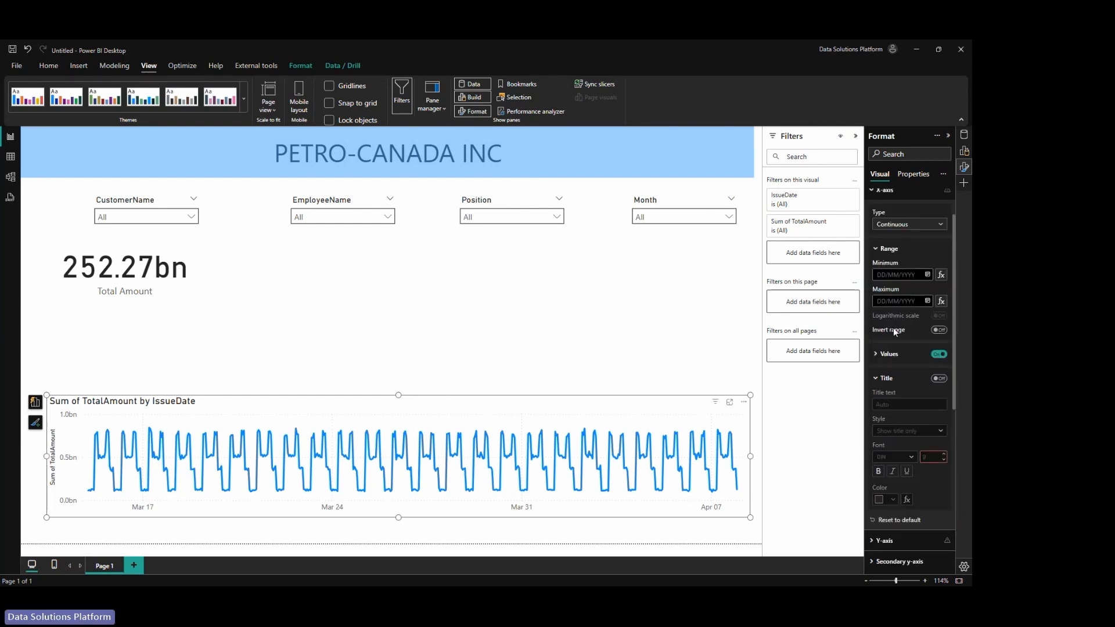
left_click(872, 192)
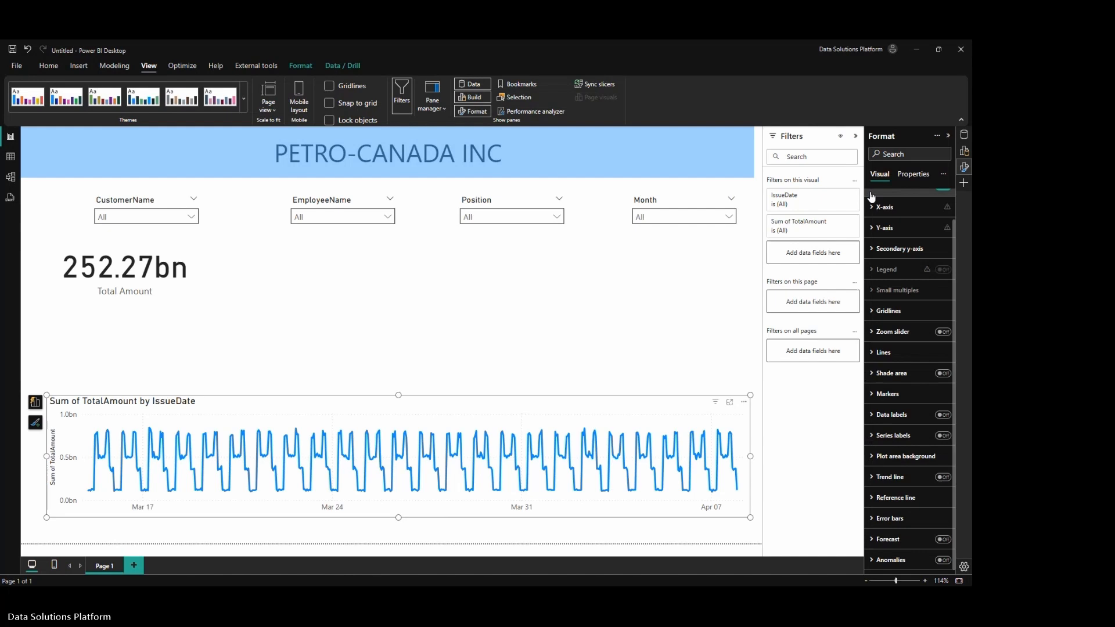
left_click(884, 226)
left_click(938, 382)
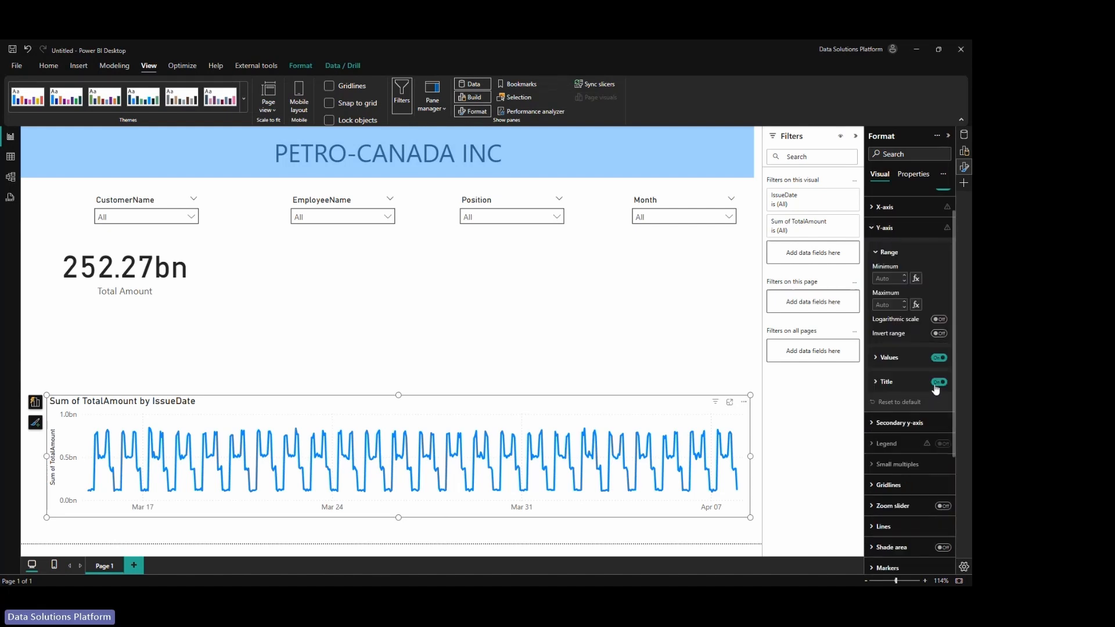
left_click(882, 228)
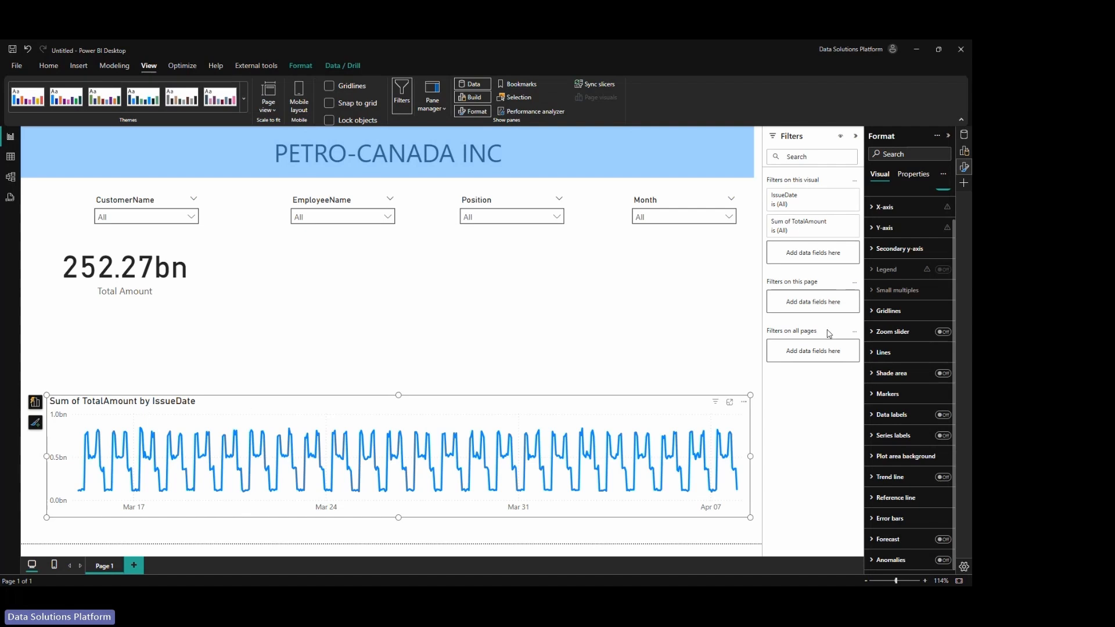
Change the line chart's title text to Daily Total Amount.
scroll(912, 244, "up", 1)
left_click(884, 223)
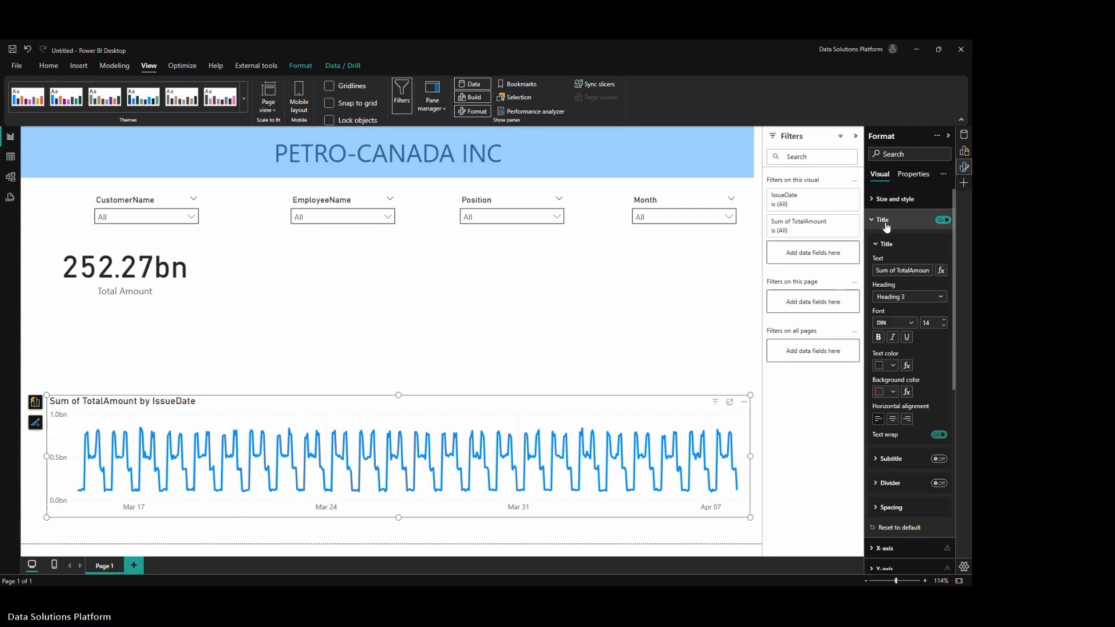
left_click(903, 268)
left_click_drag(895, 269, 855, 277)
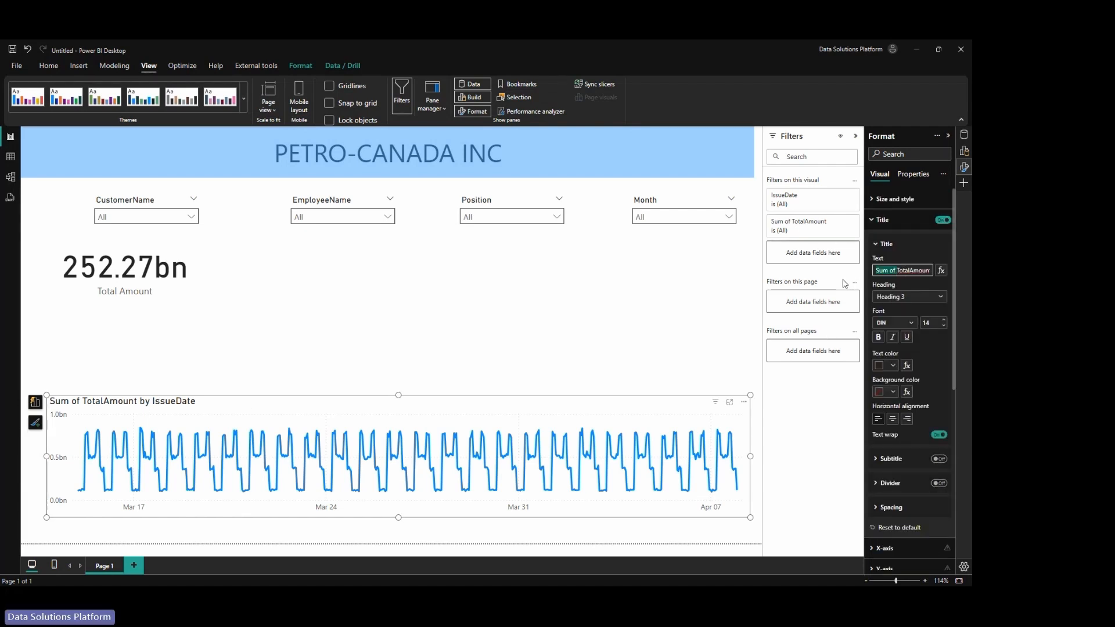
type("dAILY")
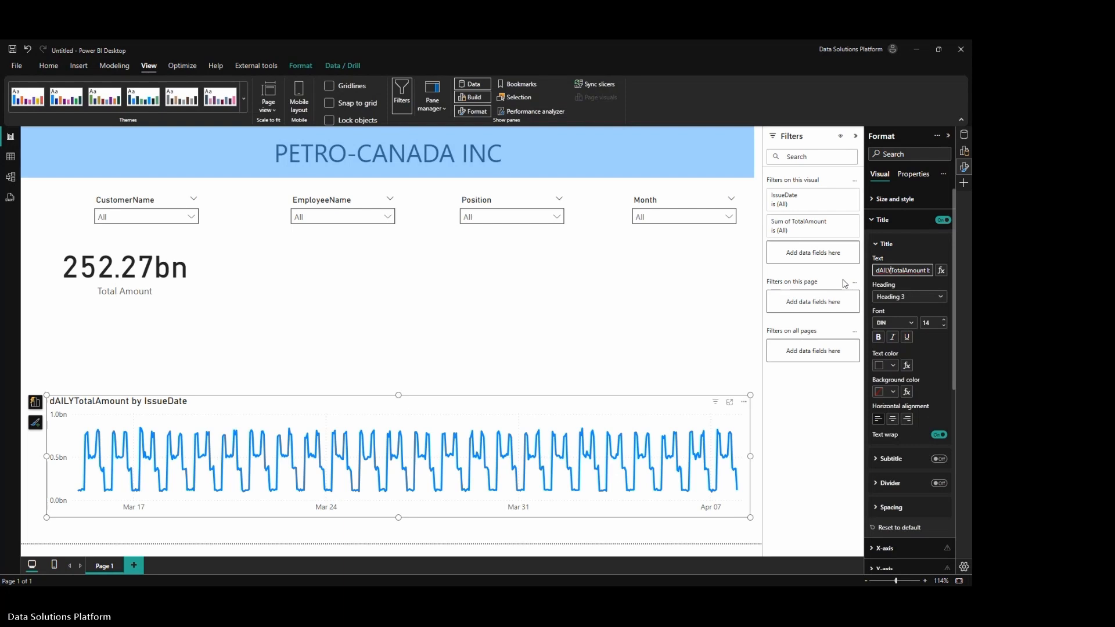
key("BackSpace")
key("BackSpace")
key("BackSpace")
key("BackSpace")
key("BackSpace")
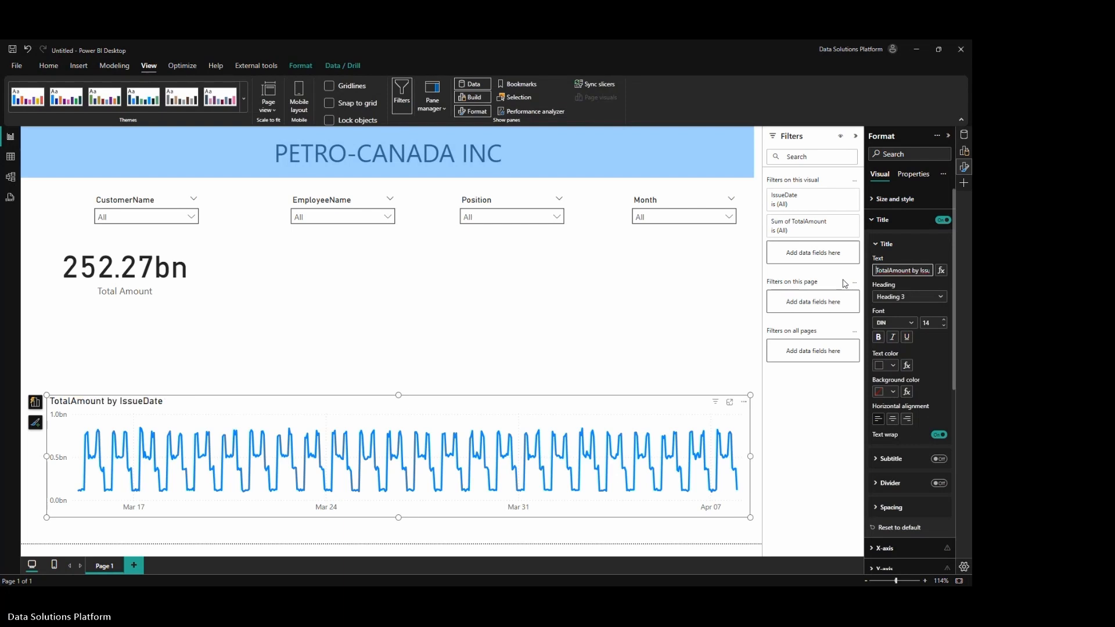
type("Daily Total")
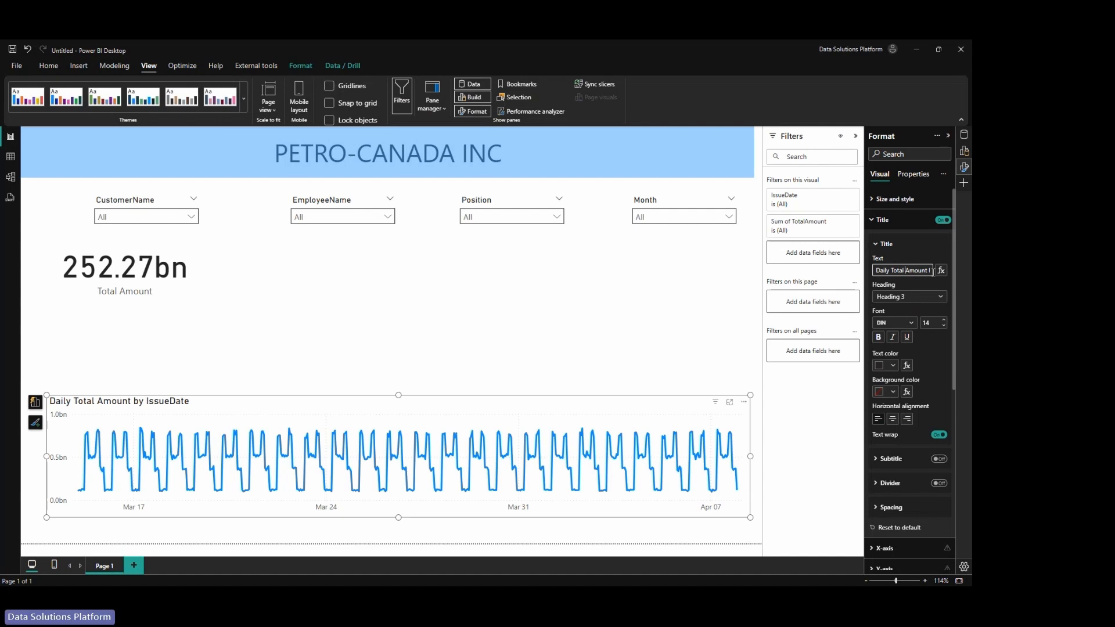
left_click_drag(933, 271, 945, 276)
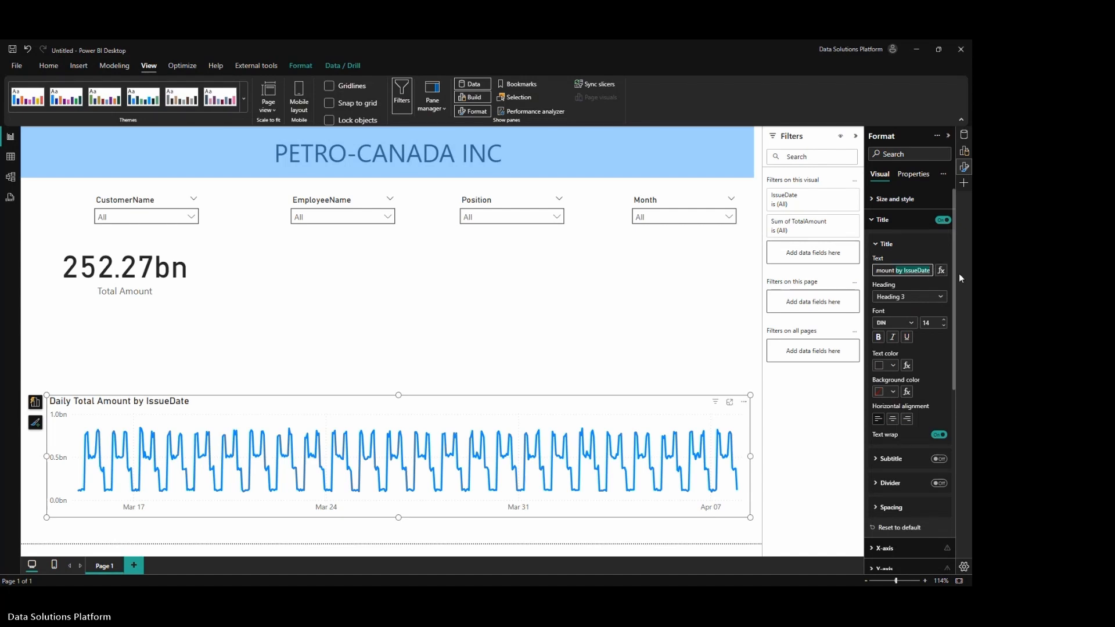
key("BackSpace")
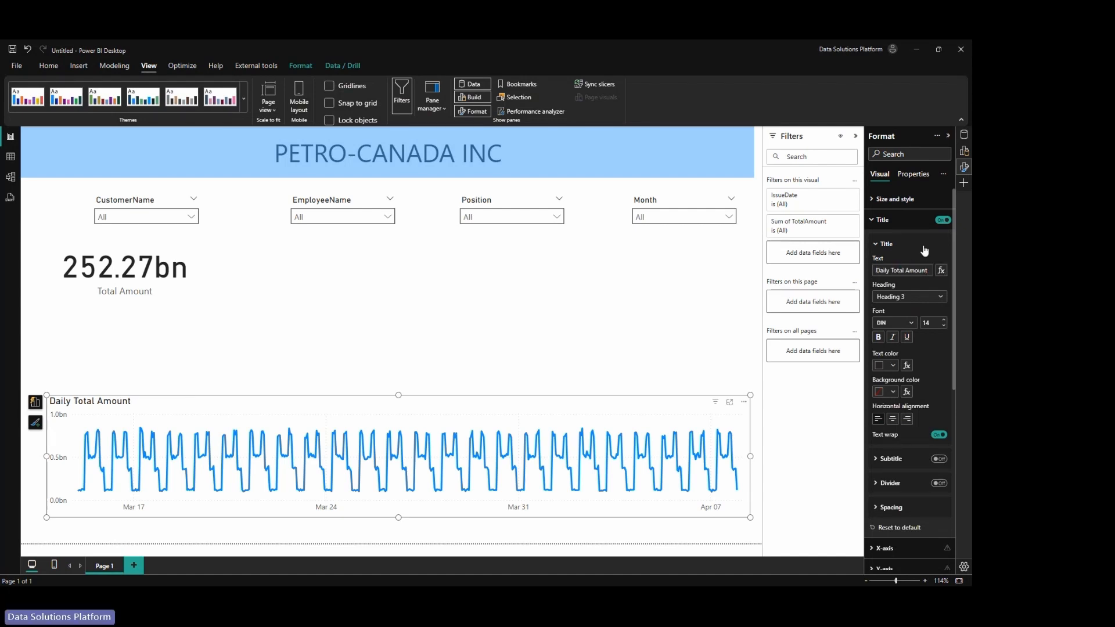
Format the line chart's title with a bold Segoe UI font variant, a blue background and white text.
left_click(913, 247)
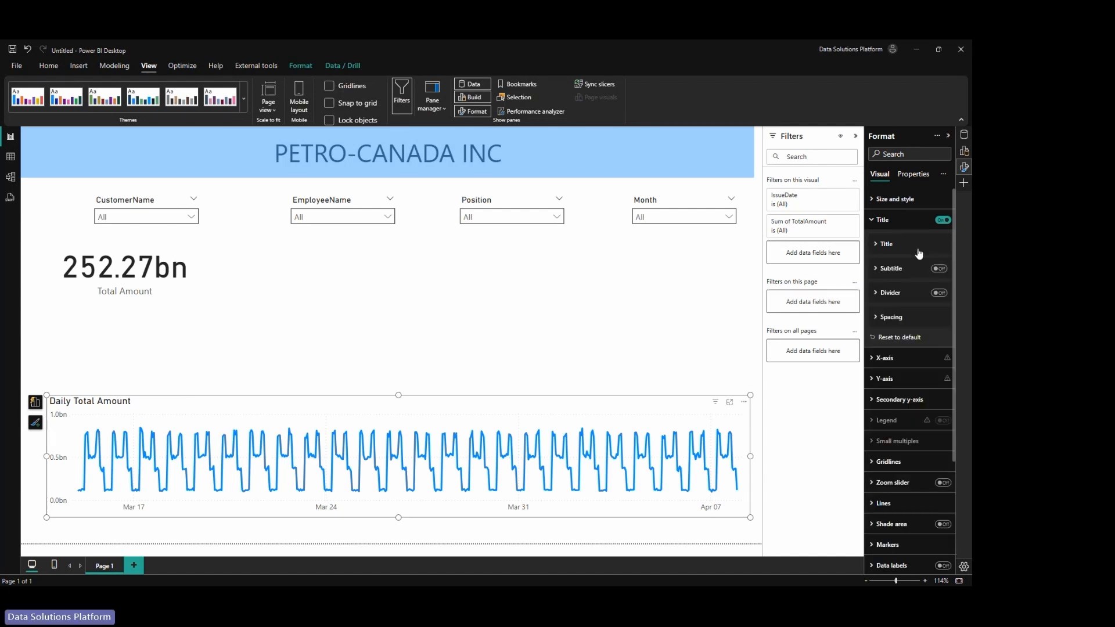
left_click(879, 245)
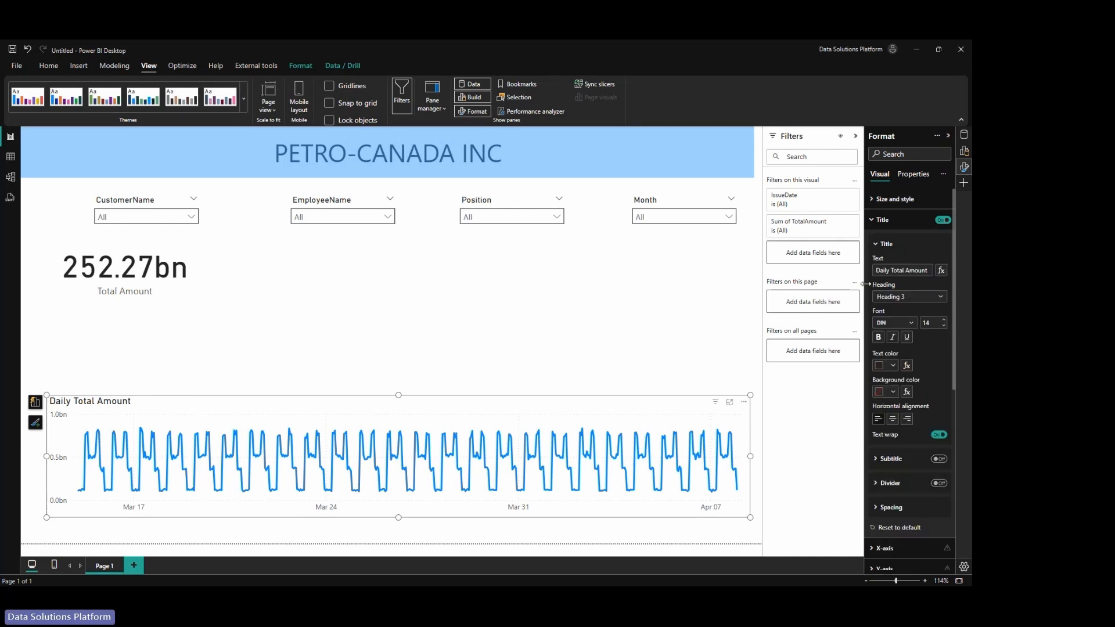
left_click(906, 324)
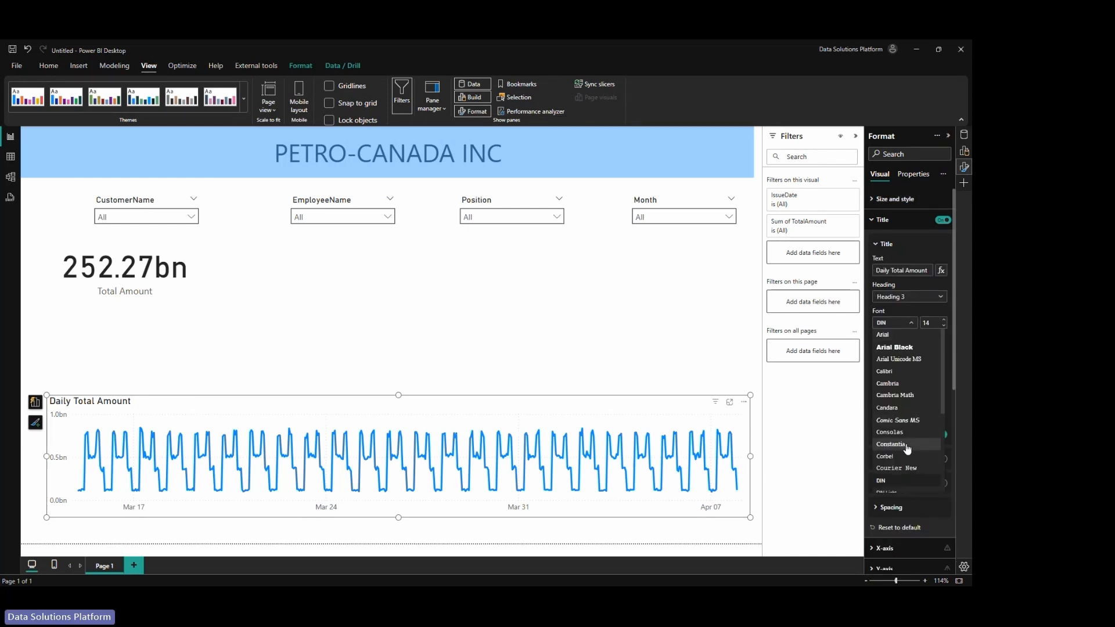
scroll(907, 451, "down", 5)
left_click(910, 419)
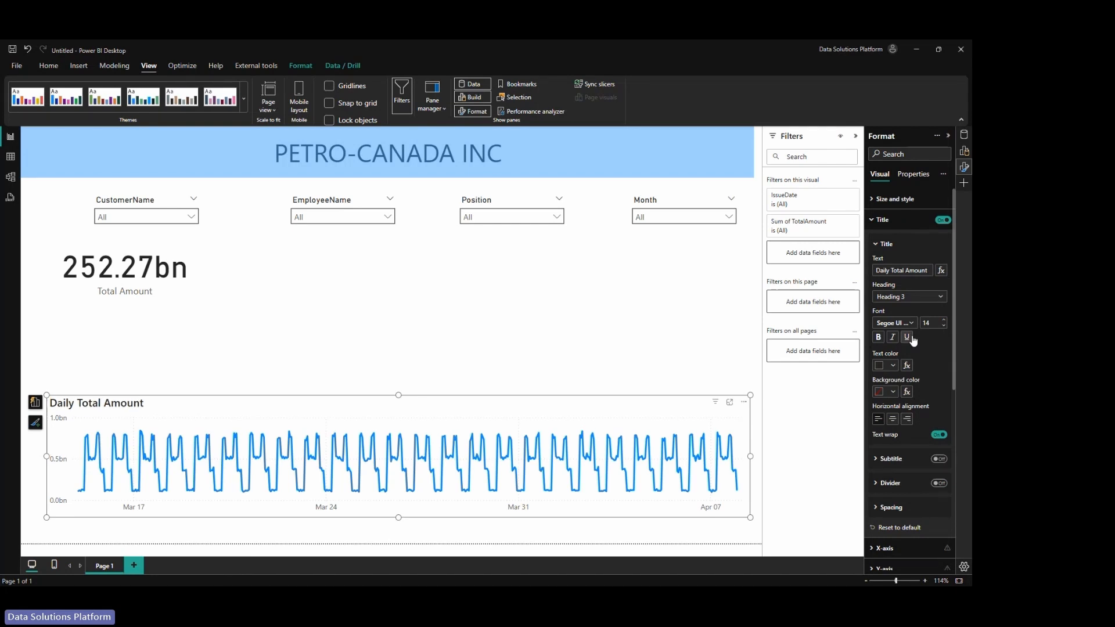
left_click(893, 392)
left_click(825, 325)
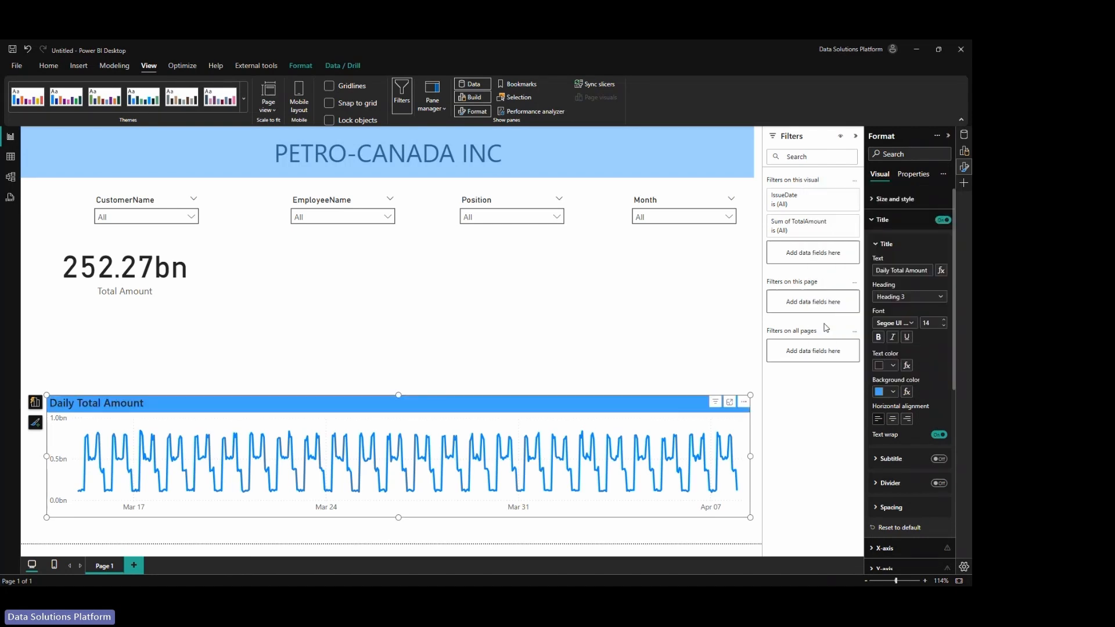
left_click(894, 366)
left_click(820, 400)
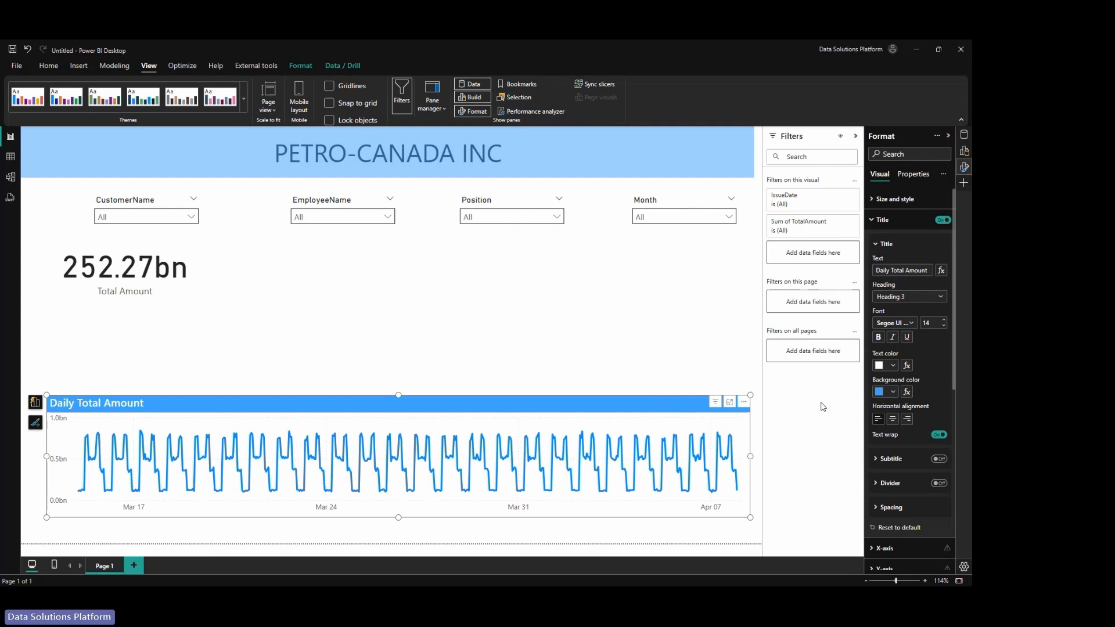
left_click(478, 362)
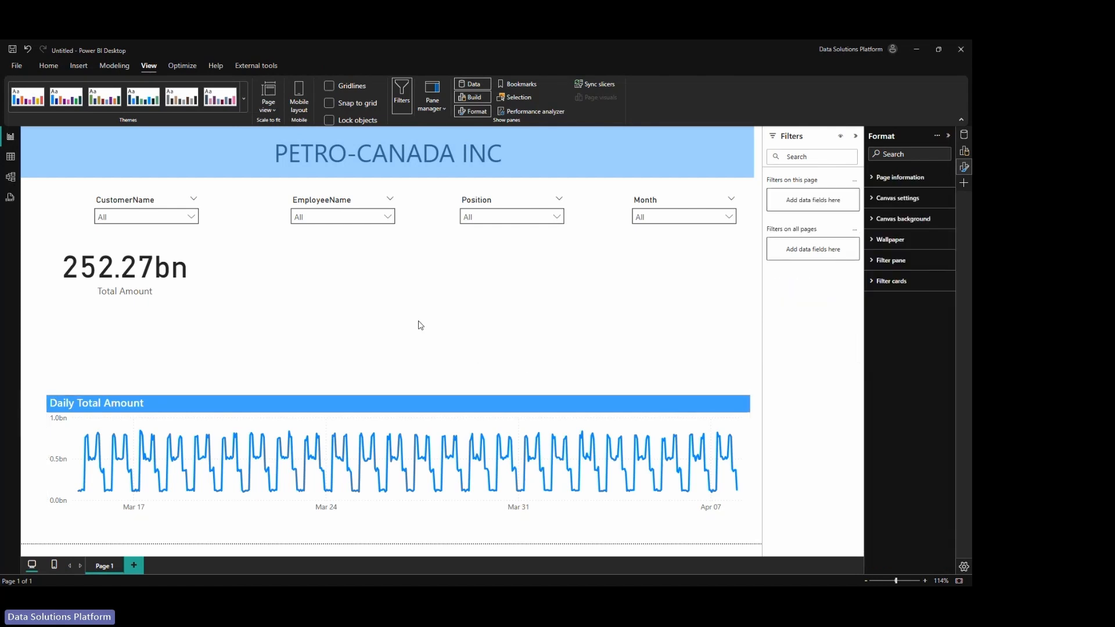
Add a column chart of invoice TotalAmount by Employee Position between the card and the line chart, and widen it.
left_click(964, 151)
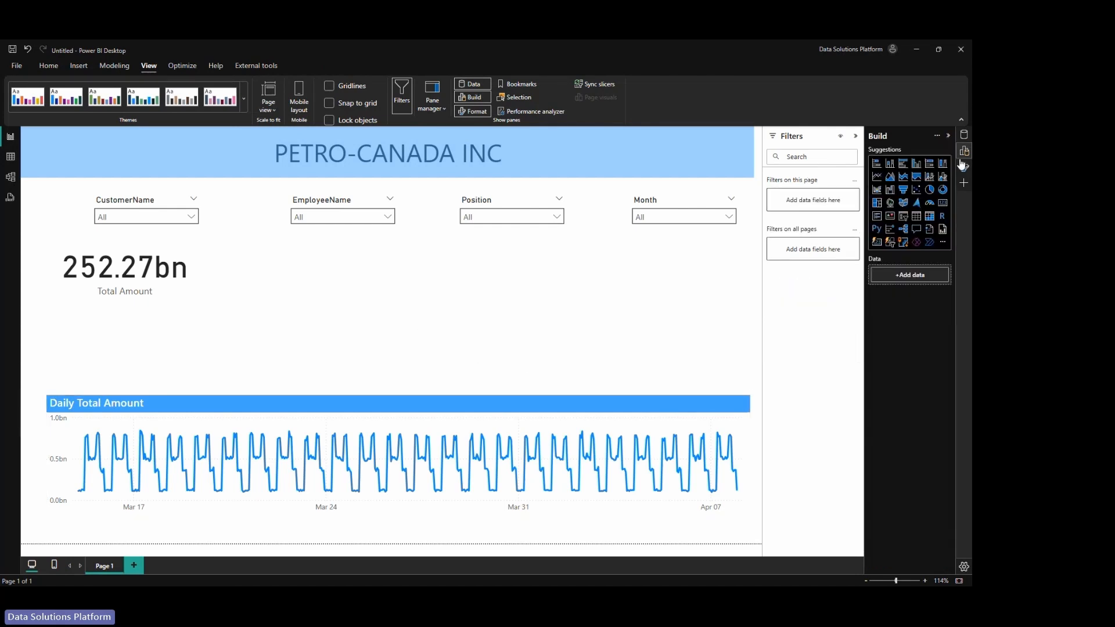
left_click(916, 166)
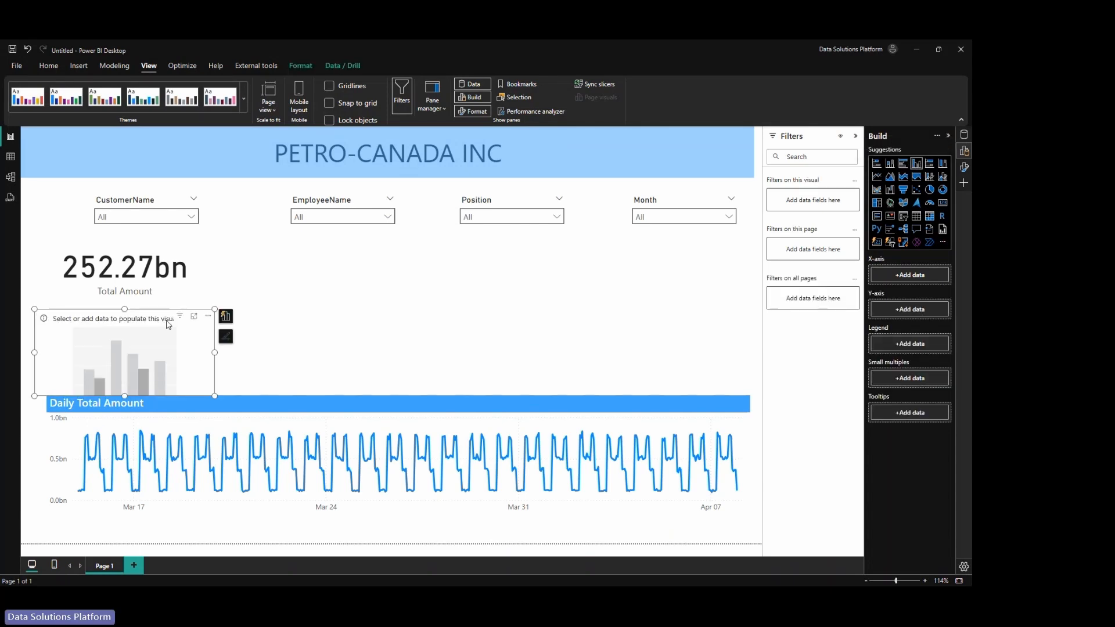
left_click(964, 134)
left_click(889, 306)
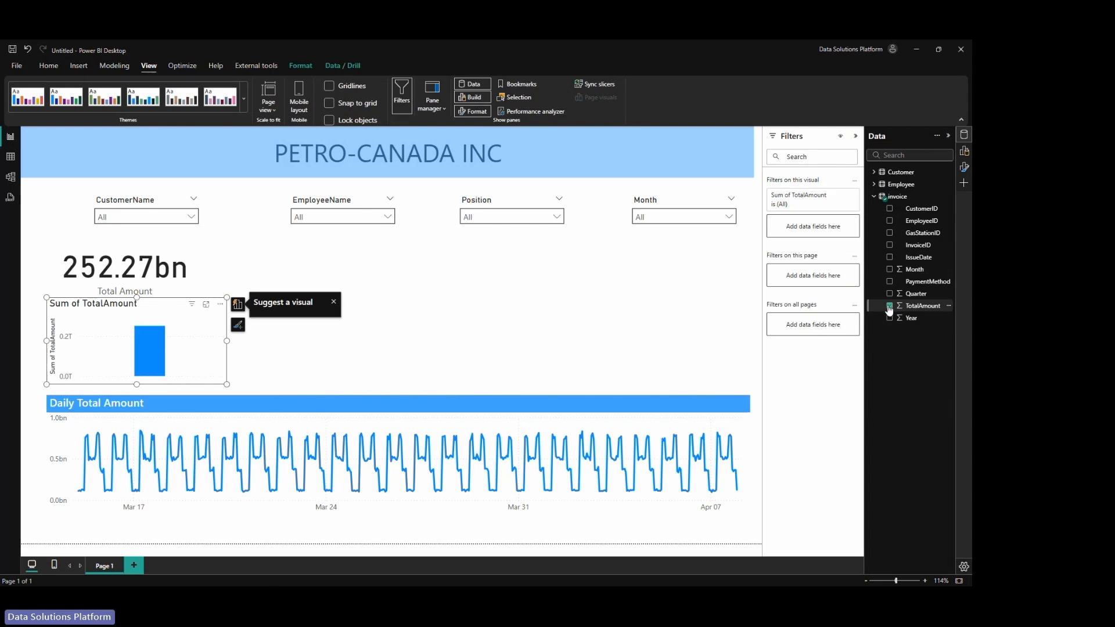
left_click(874, 184)
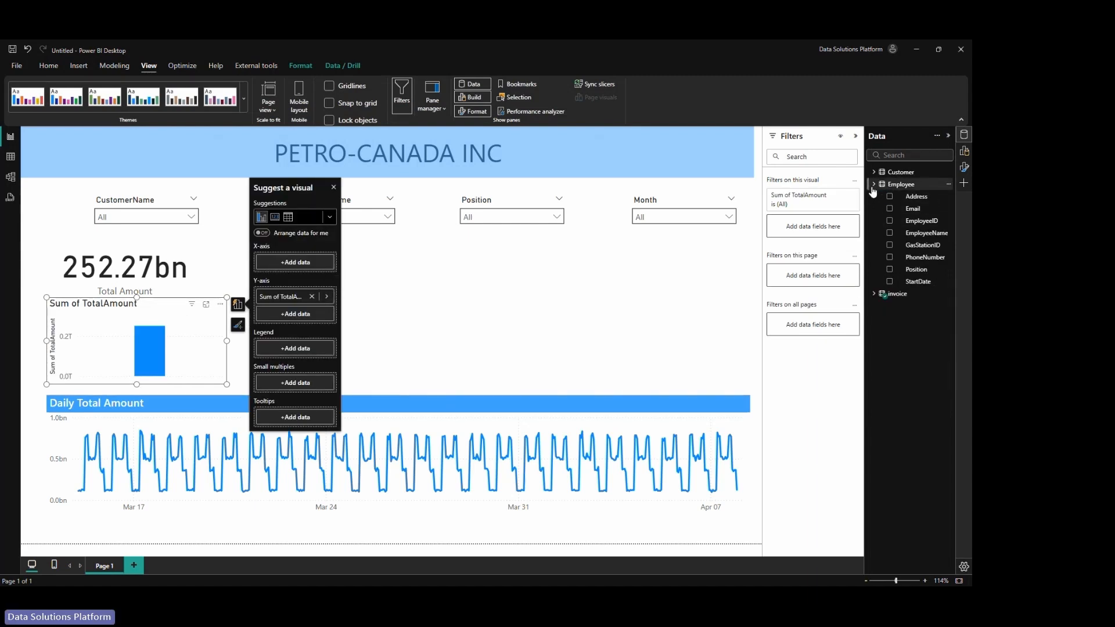
left_click(889, 269)
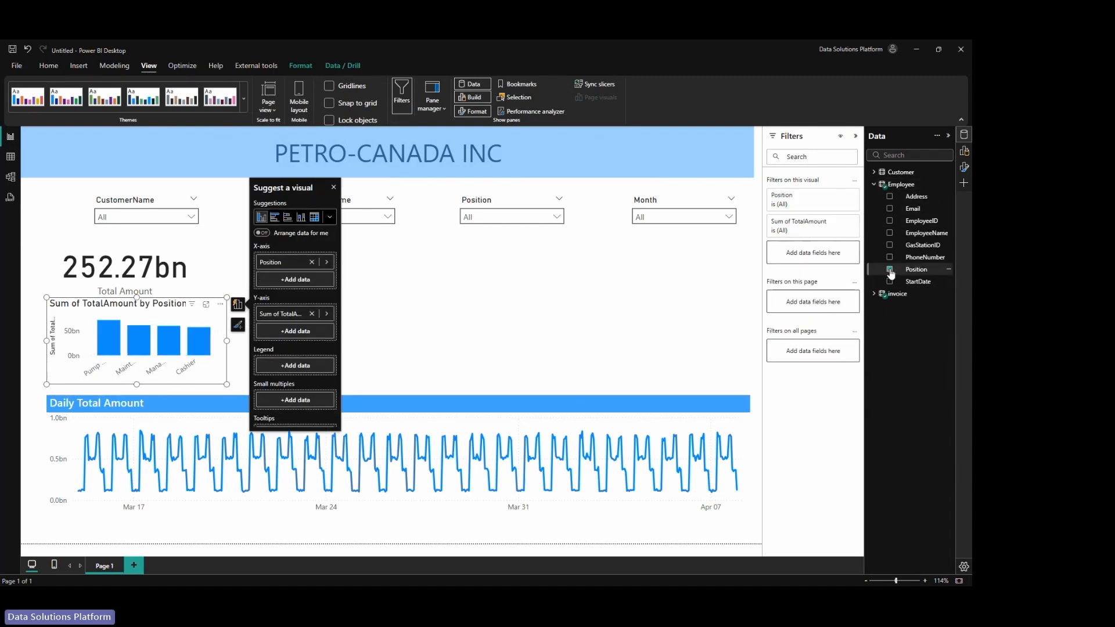
left_click_drag(226, 341, 308, 342)
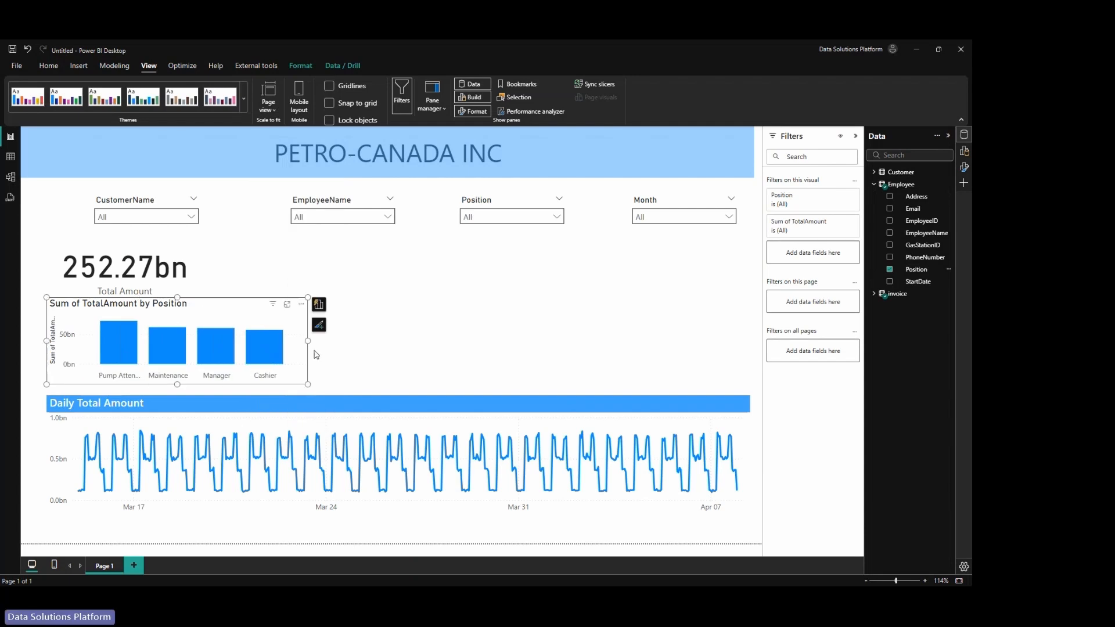
Copy the Daily Total Amount chart's formatting onto the column chart and widen the column chart to nearly half the page.
left_click(248, 399)
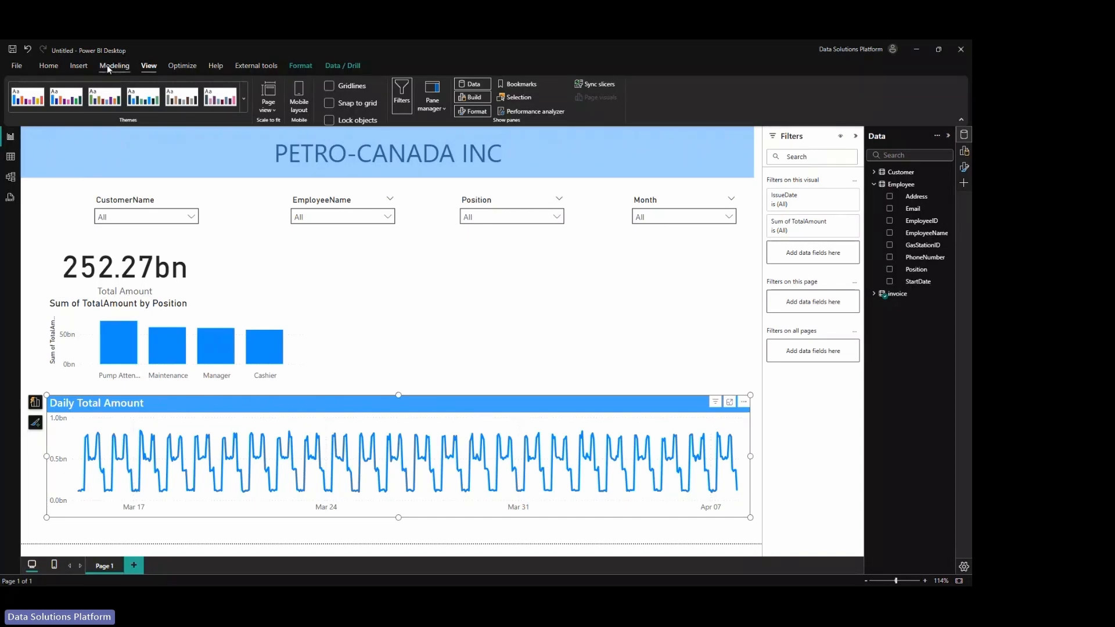
left_click(52, 74)
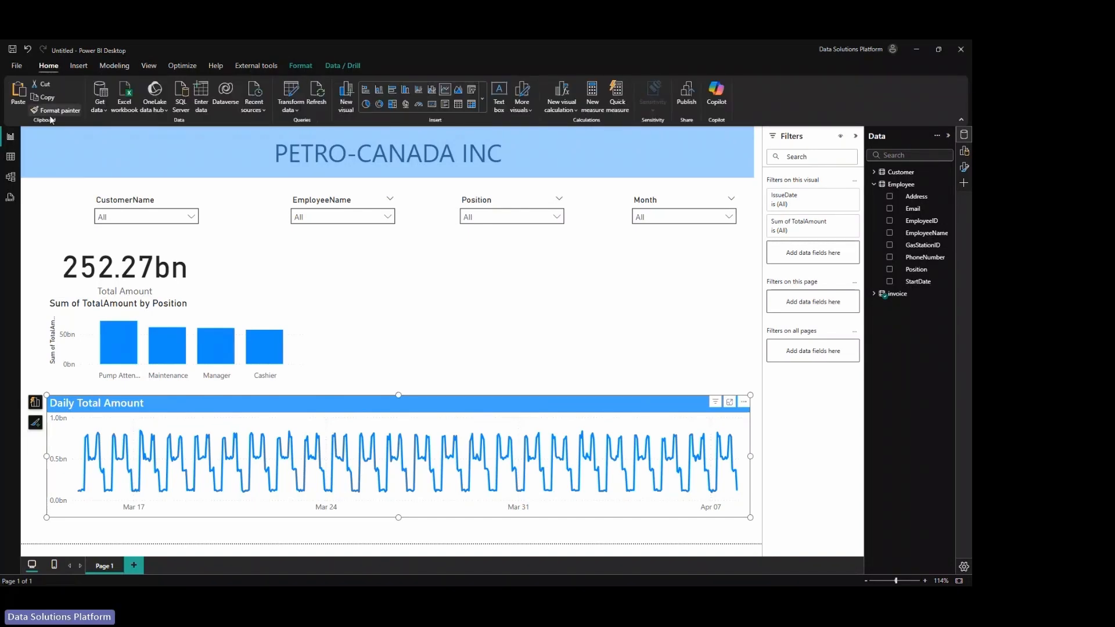
left_click(55, 111)
left_click(189, 320)
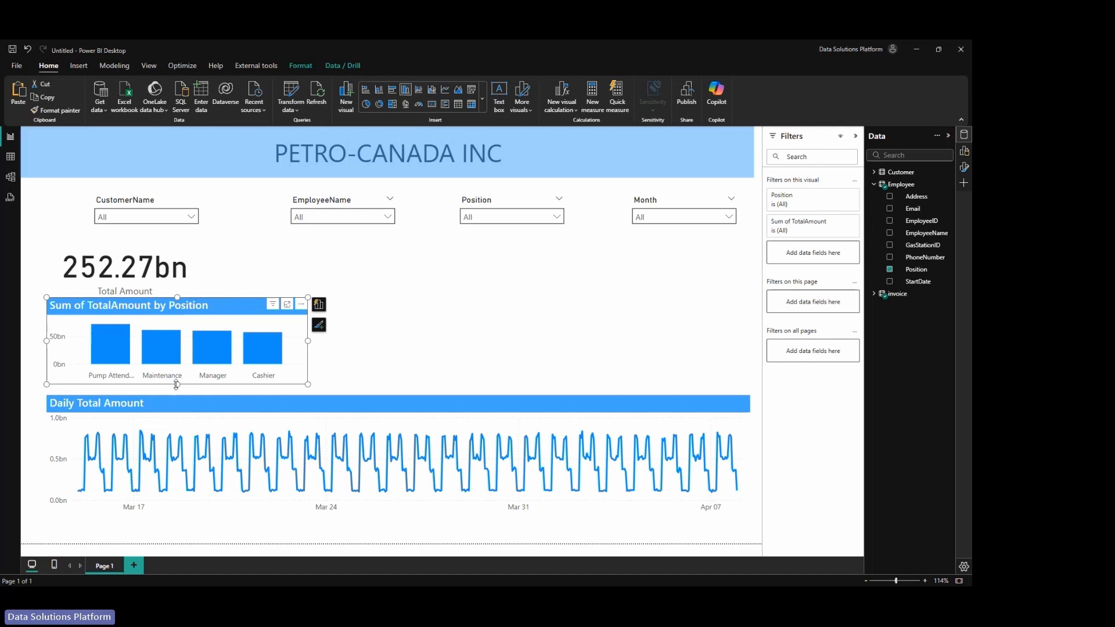
left_click_drag(309, 343, 365, 342)
left_click(343, 350)
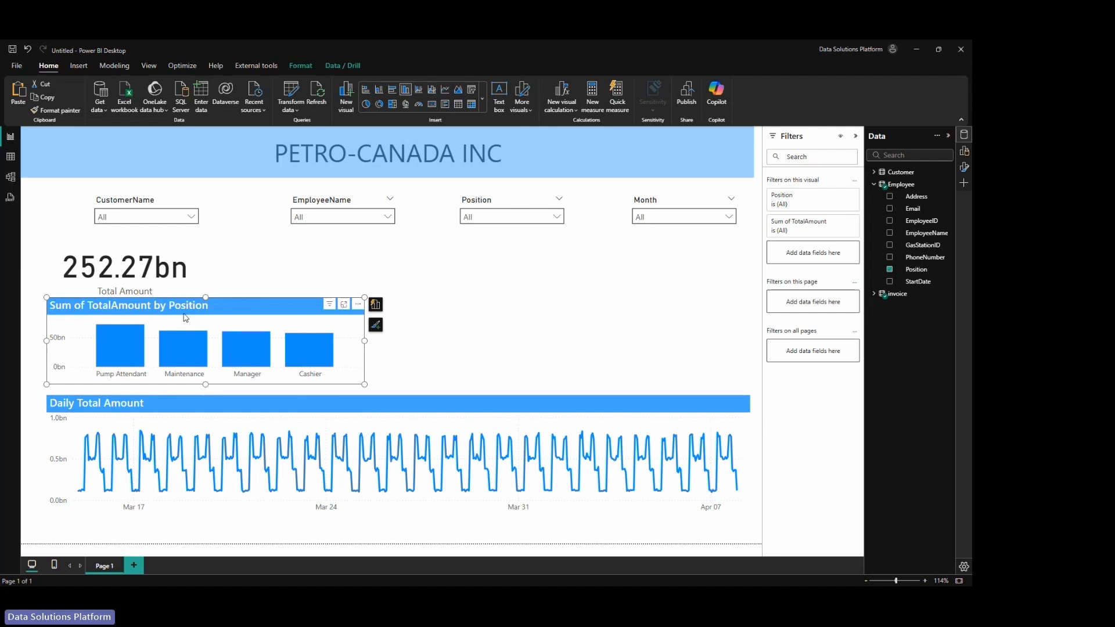
Change the column chart's title text to Total Amount by Position.
left_click(964, 168)
left_click(872, 223)
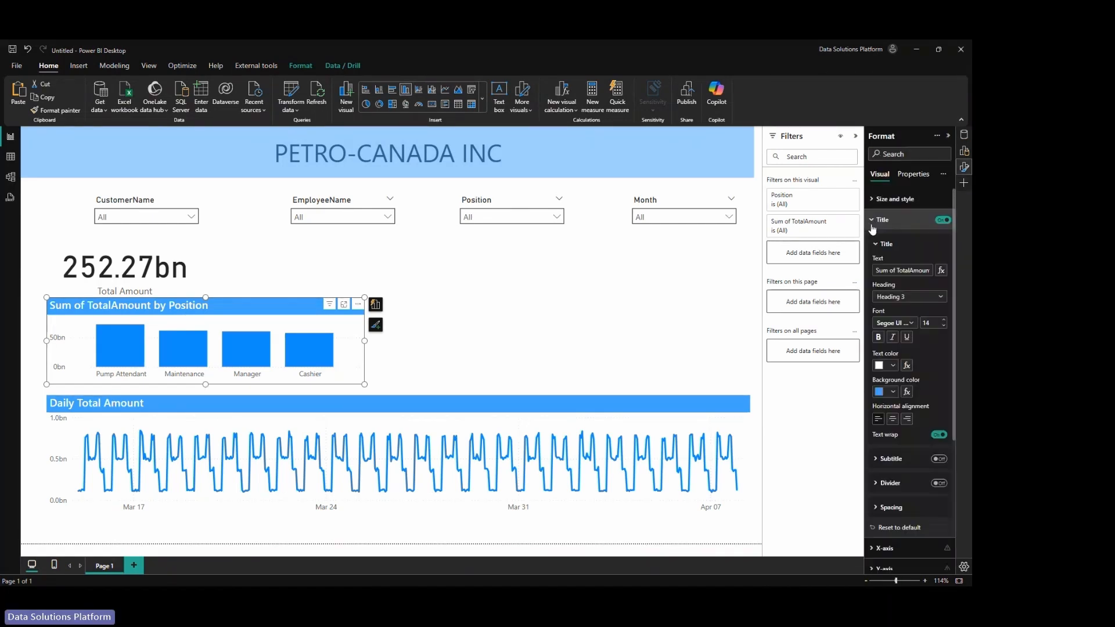
left_click(898, 271)
key("shift+Home")
key("BackSpace")
left_click(892, 272)
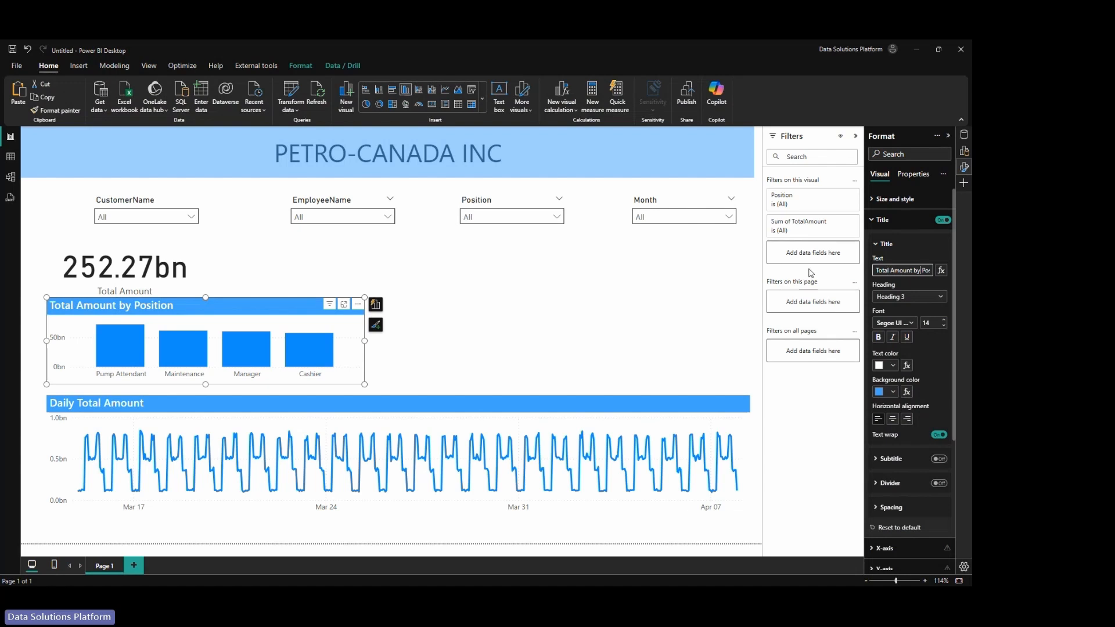
left_click(679, 298)
Try to shrink the Total Amount card's height and widen it slightly to clear the column chart.
left_click(244, 320)
left_click(152, 292)
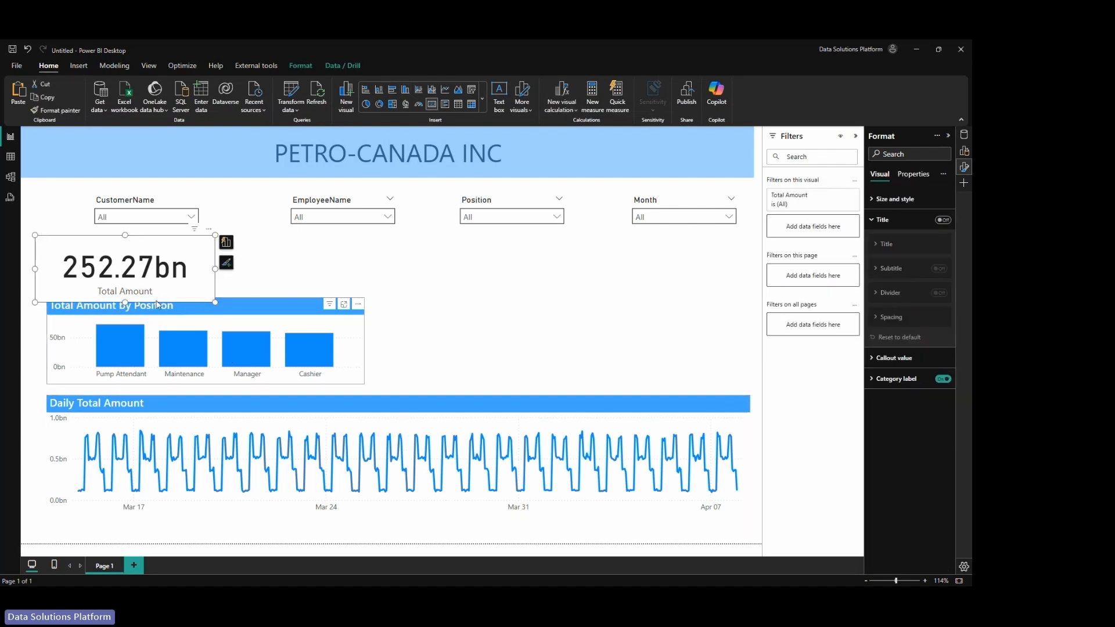
left_click_drag(126, 302, 129, 290)
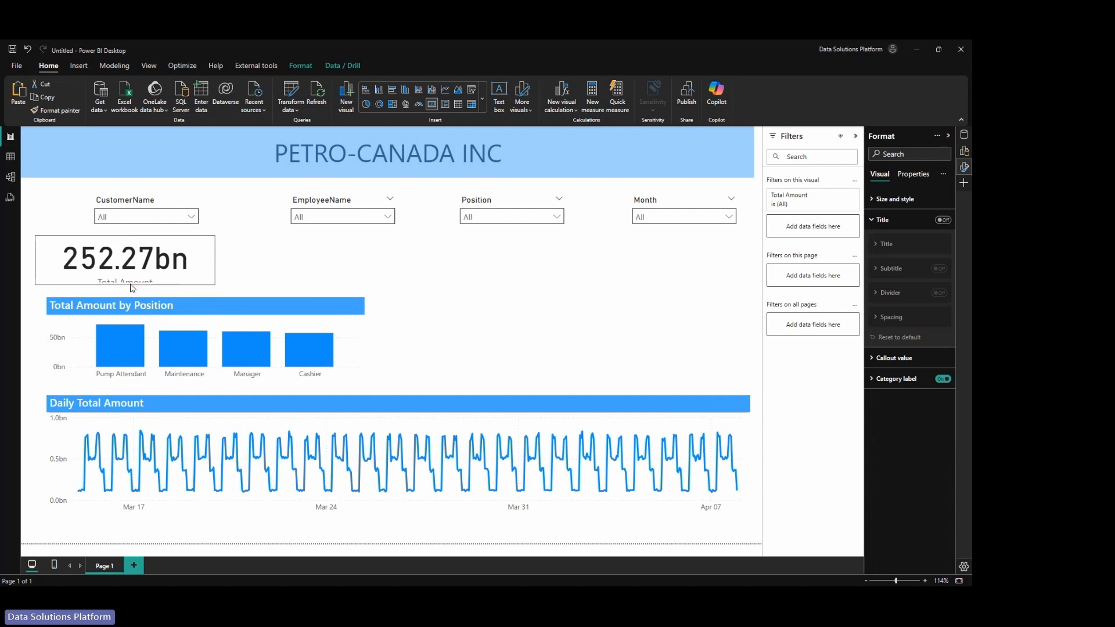
left_click_drag(216, 262, 231, 271)
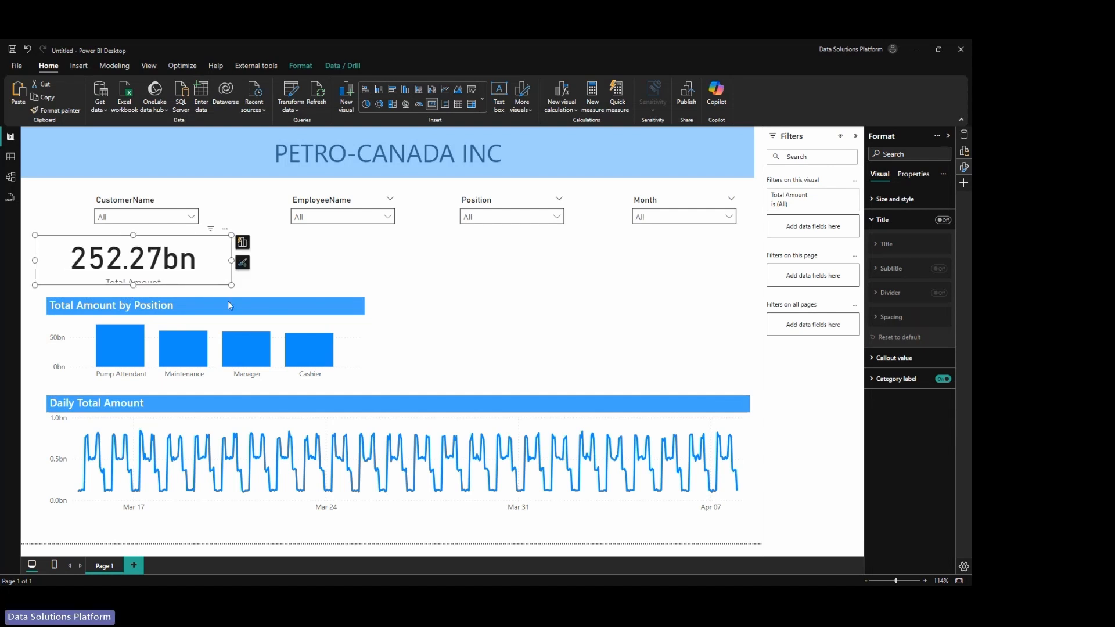
Delete the Total Amount card and stretch the column chart upward to just below the slicers.
key("Delete")
left_click(137, 306)
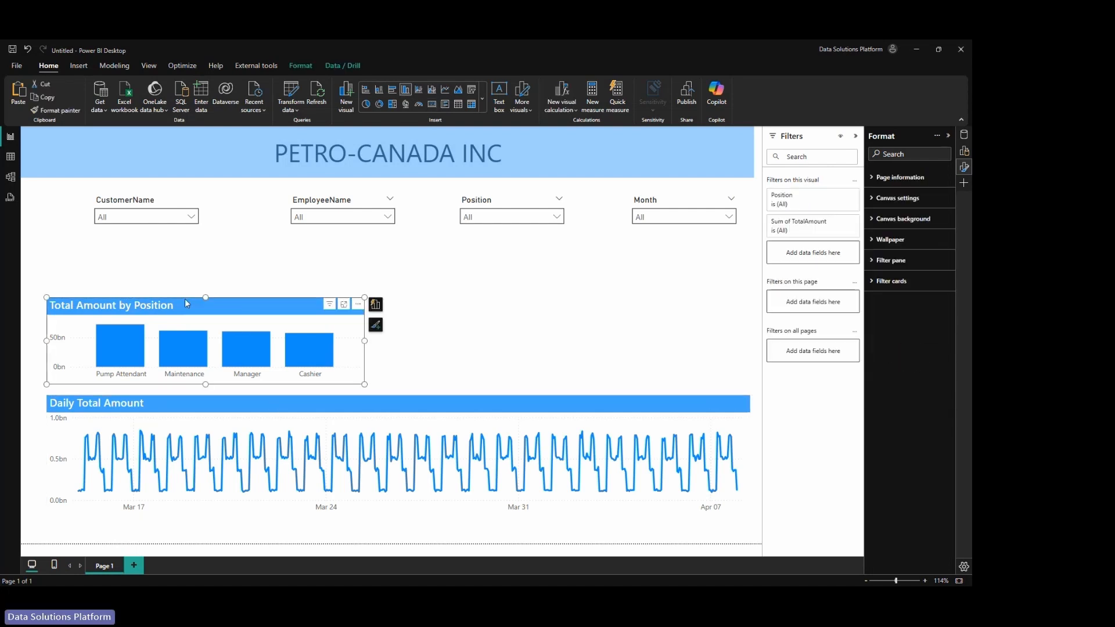
left_click_drag(206, 298, 205, 241)
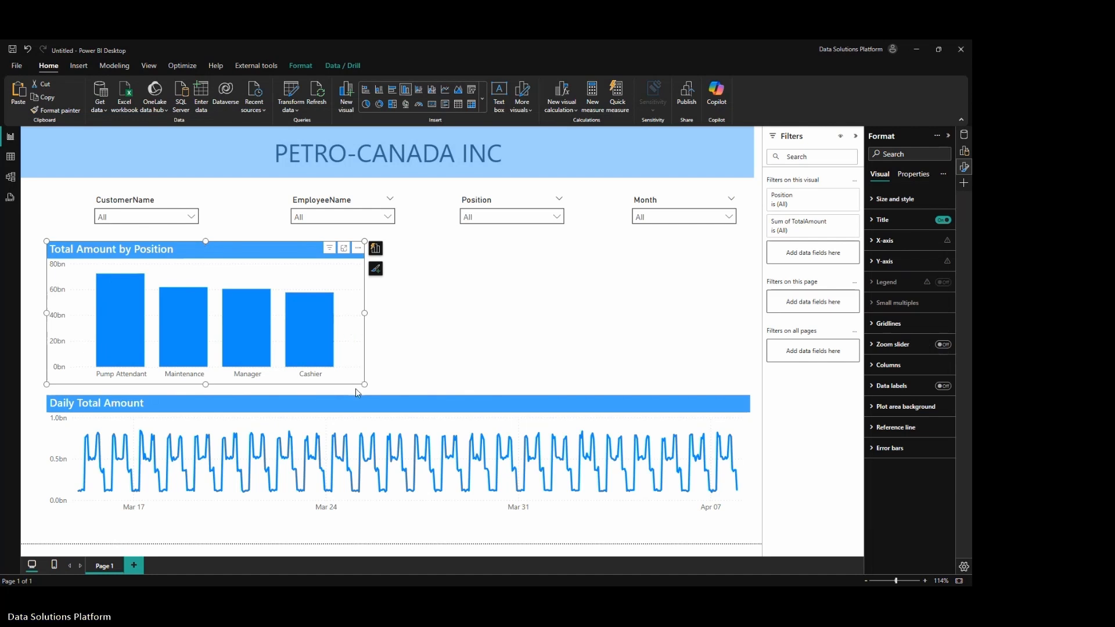
Duplicate the column chart beside the original and replace the copy's Position field with VehicleTypeName from the Customer table.
left_click_drag(345, 338, 694, 333)
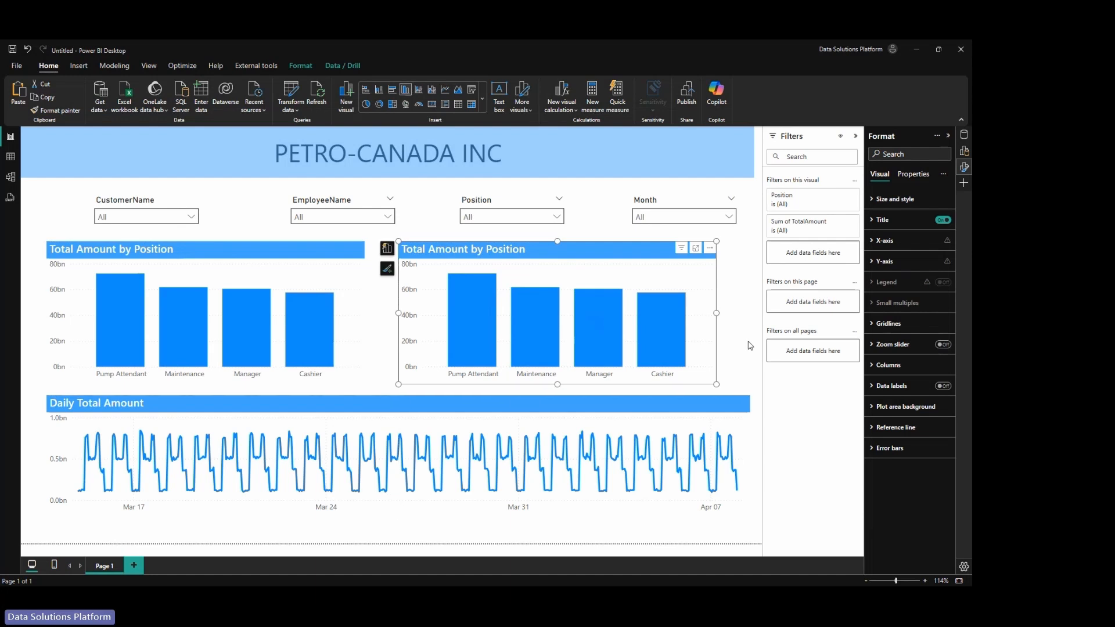
left_click_drag(708, 334, 710, 328)
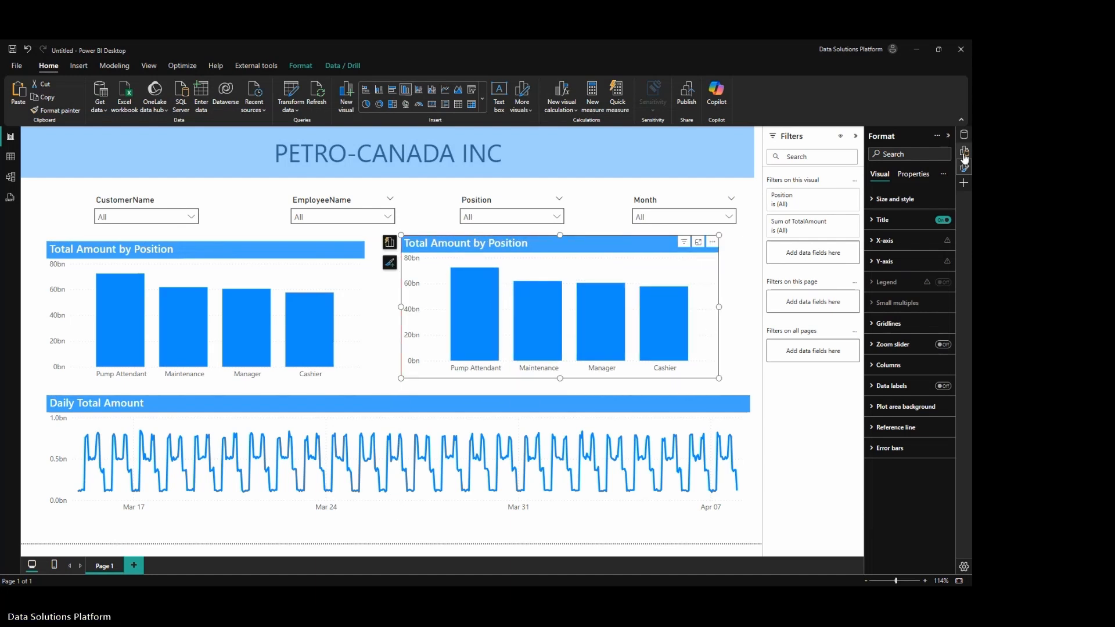
left_click(964, 134)
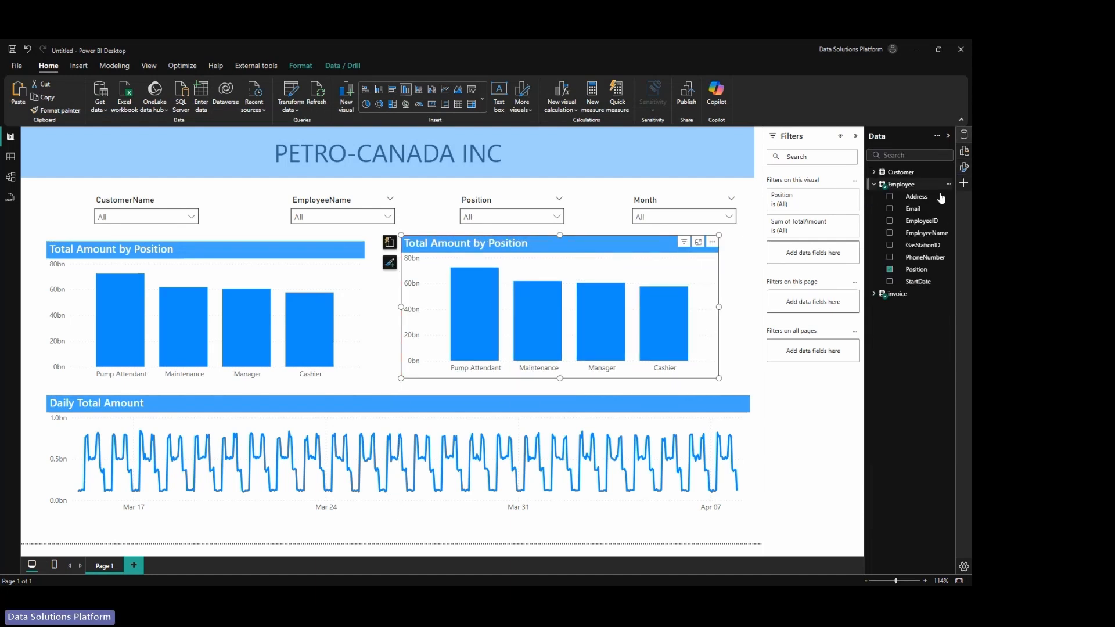
left_click(889, 269)
left_click(873, 173)
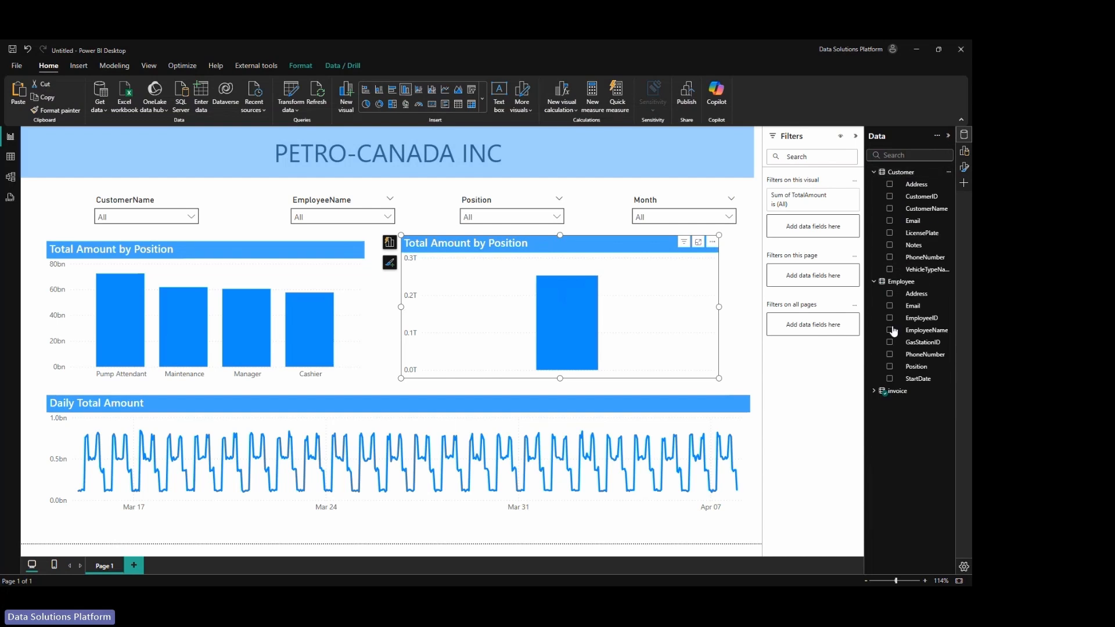
left_click(889, 270)
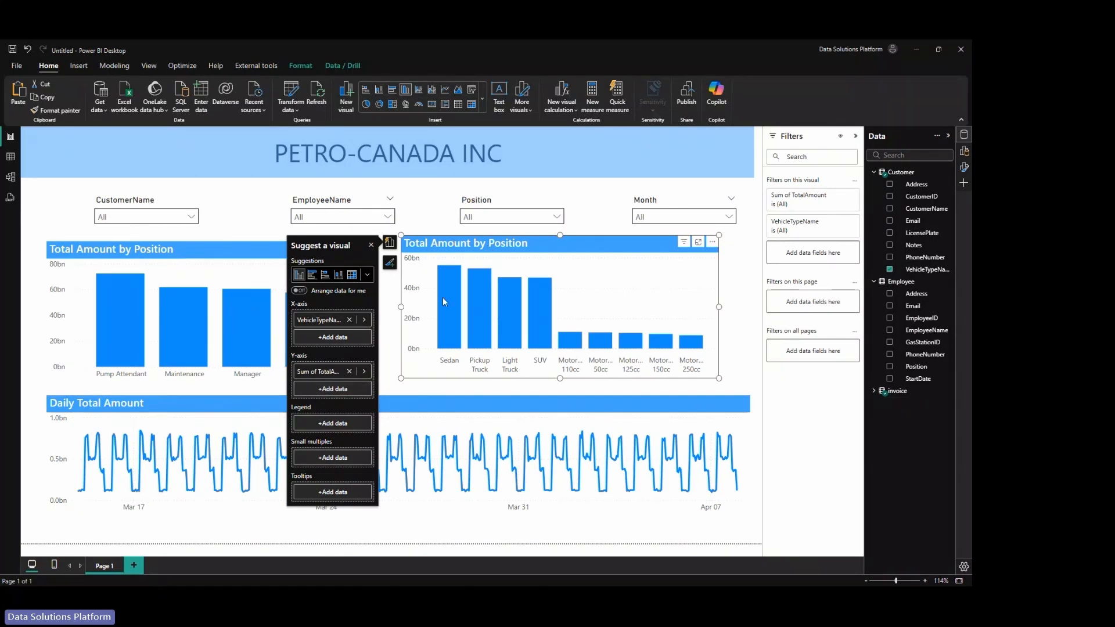
Change the duplicated chart's title text to Total Amount by Vehicle Type.
left_click(964, 168)
left_click(942, 219)
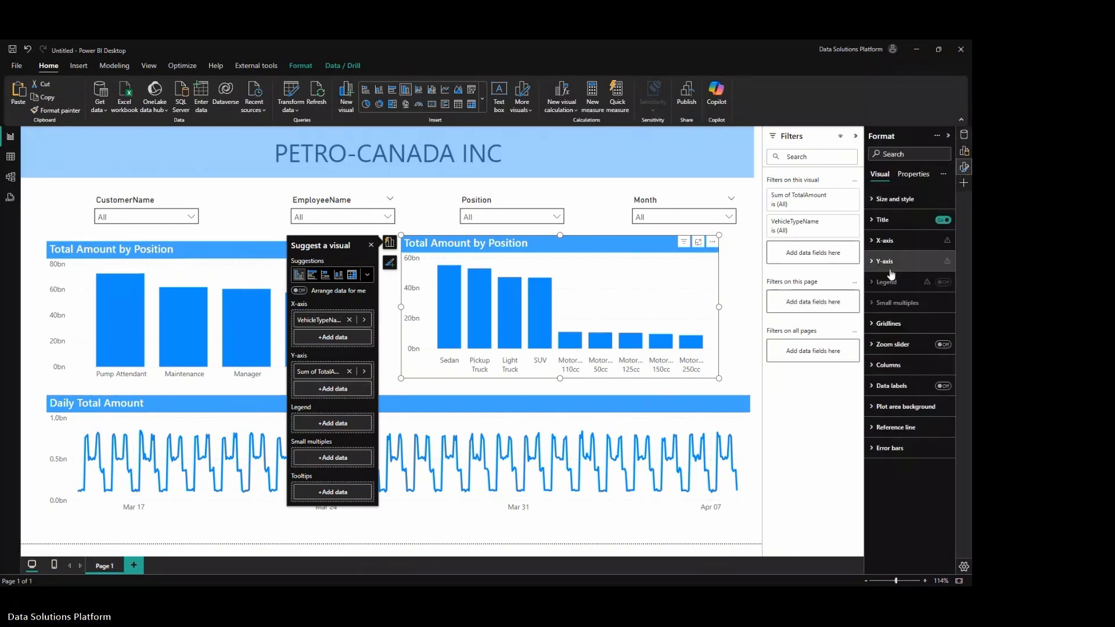
left_click(883, 220)
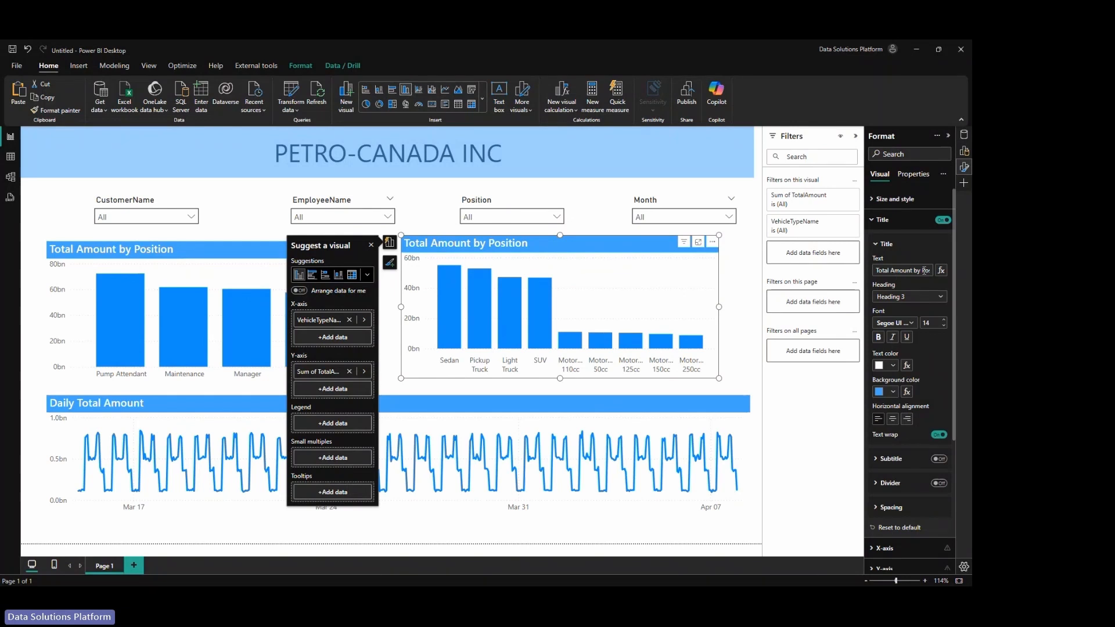
double_click(925, 270)
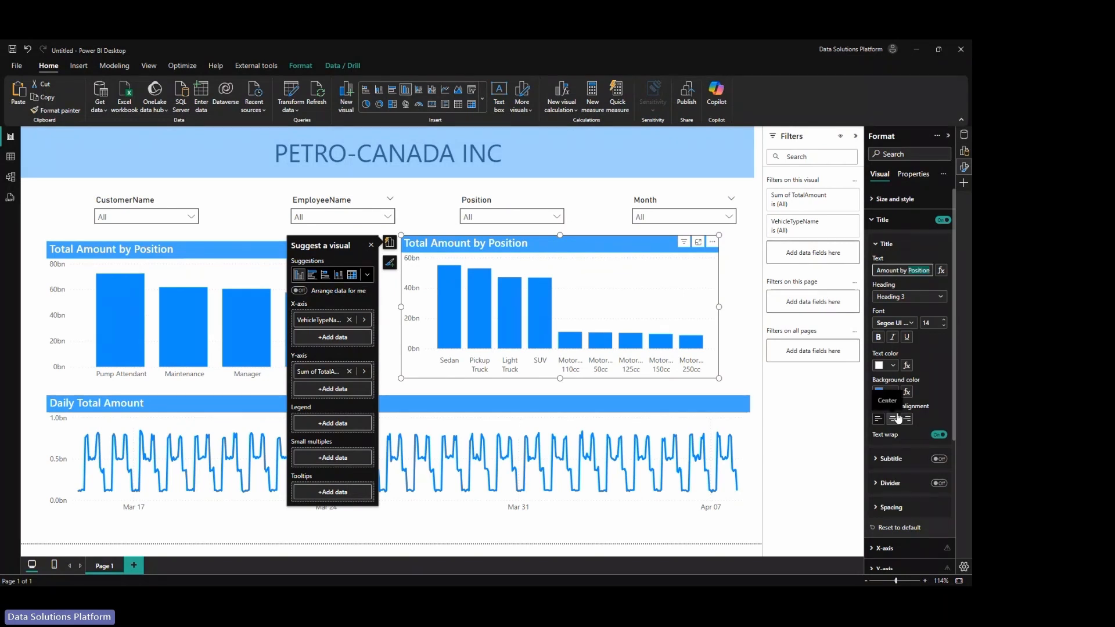
type("Vehicle")
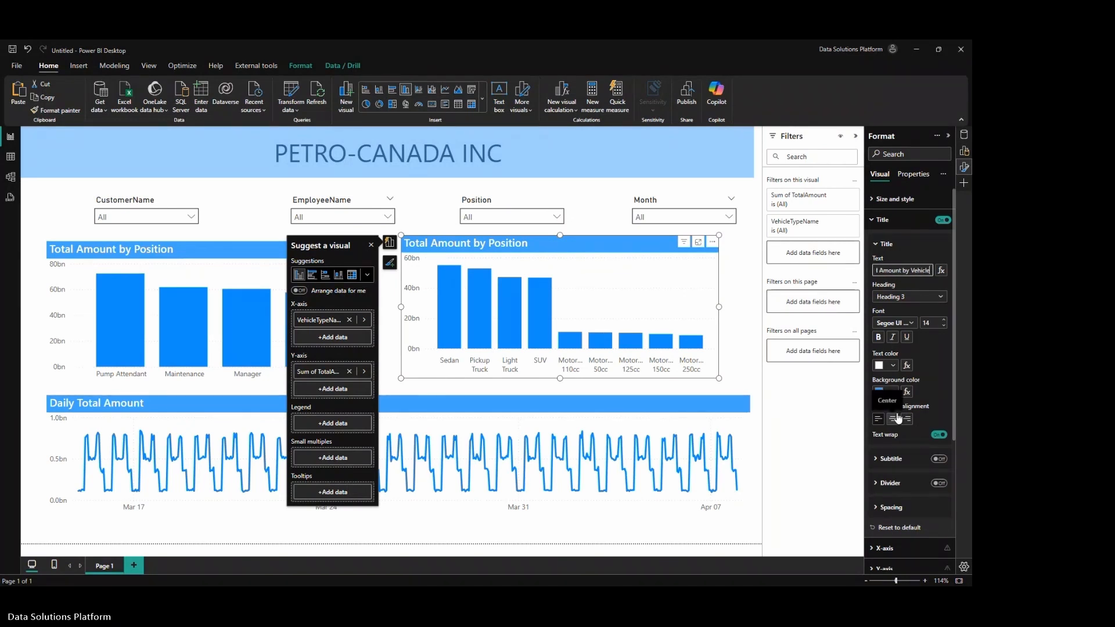
type(" Type")
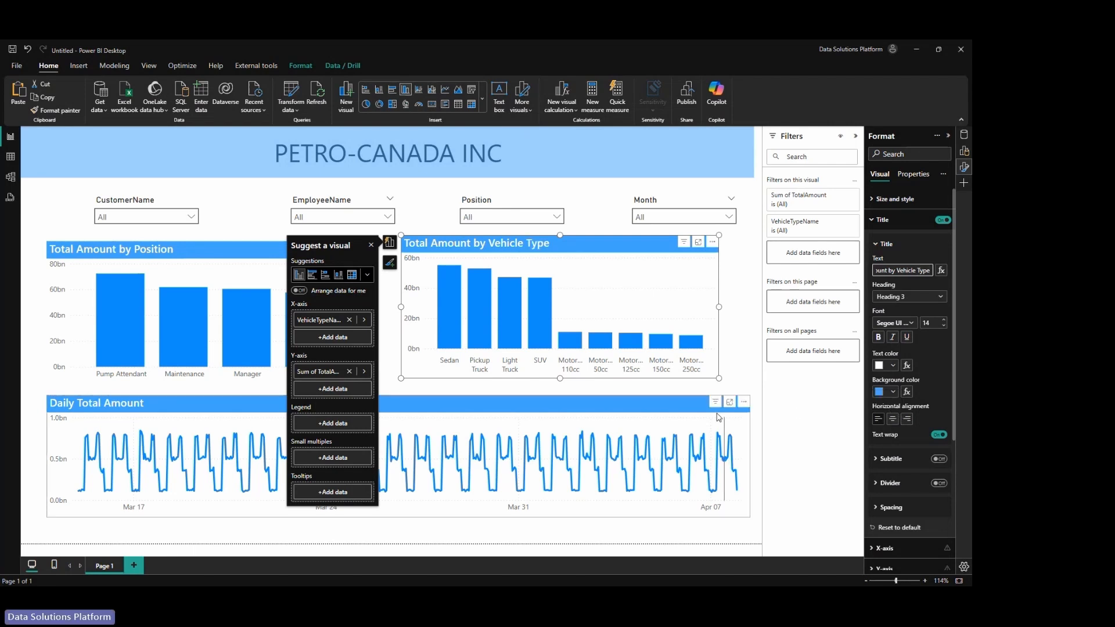
left_click(386, 308)
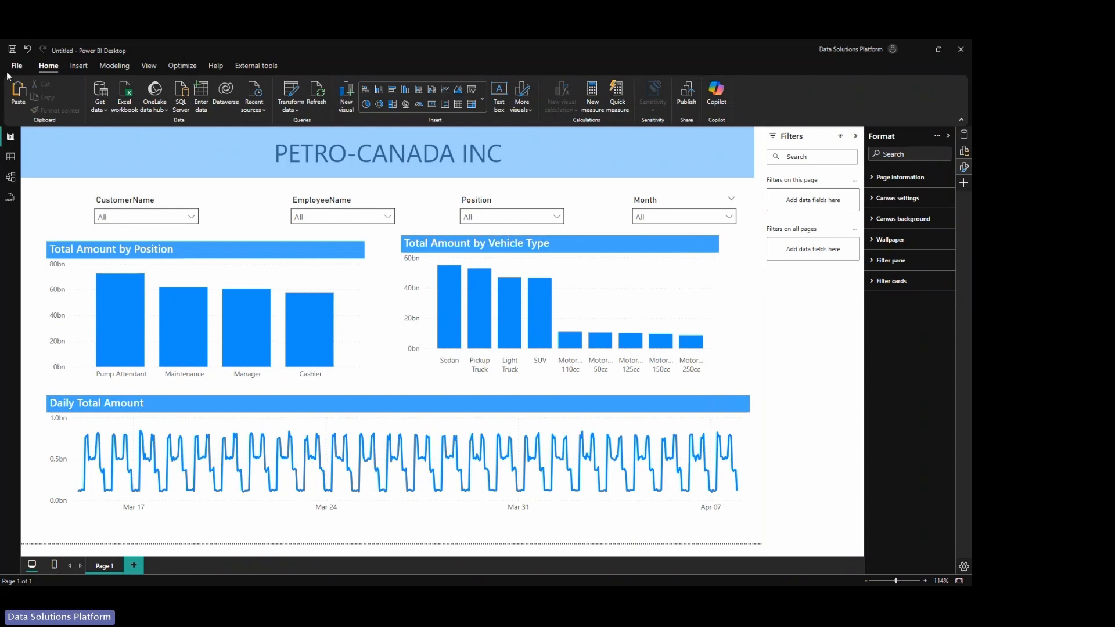
Save the report as a Power BI file named E2E Demo Report.
left_click(12, 49)
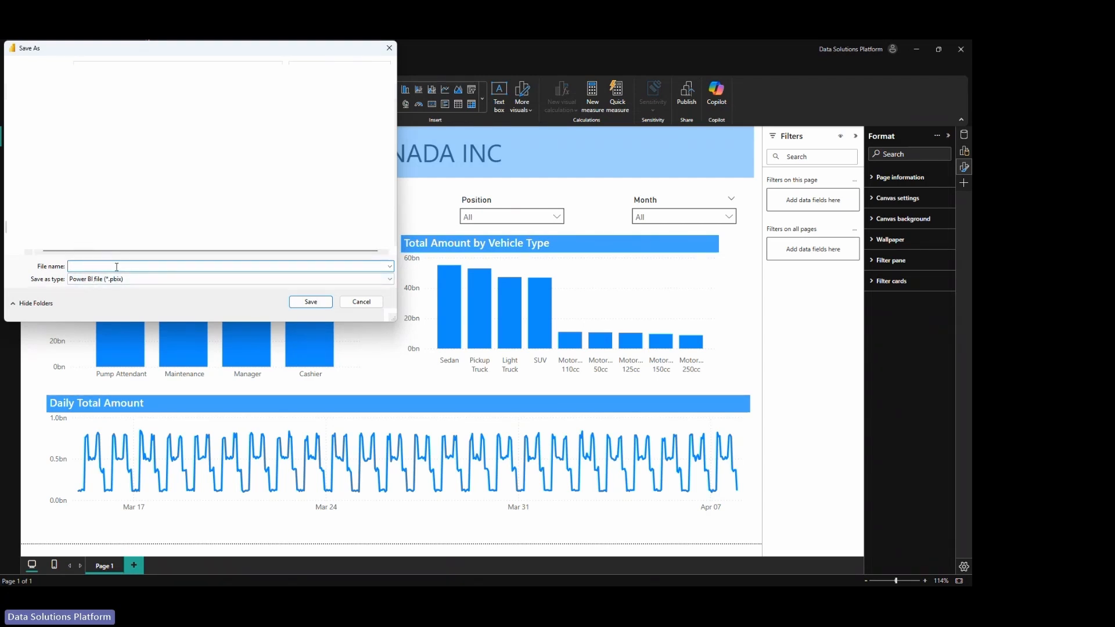
type("E2E Demo Report")
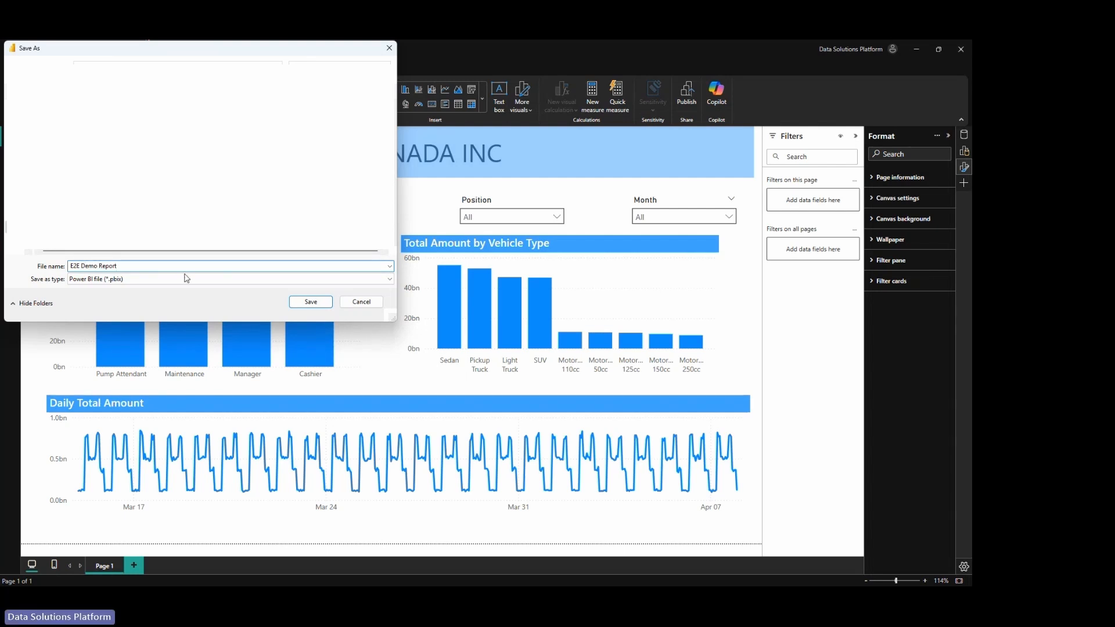
left_click(316, 302)
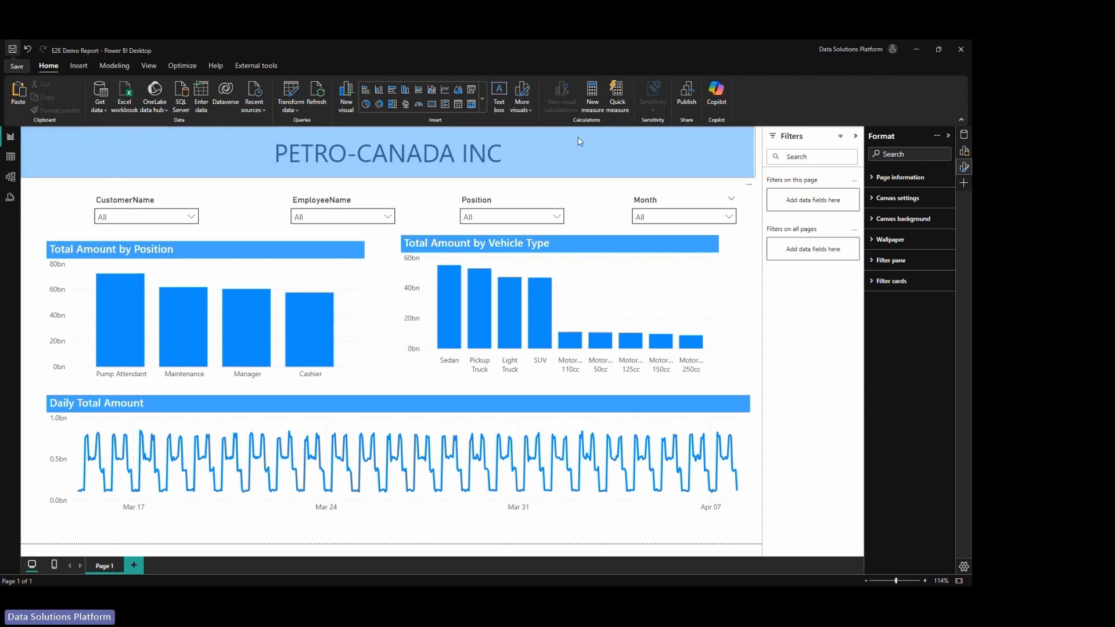
Publish the report to the E2E Demo 10 workspace.
left_click(679, 104)
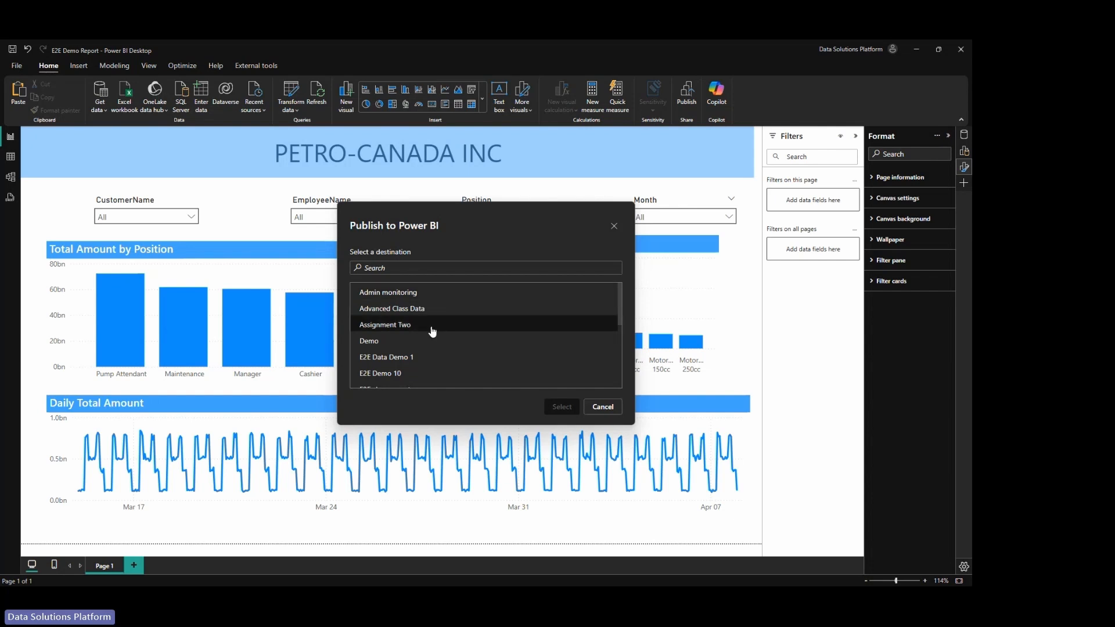
scroll(432, 336, "down", 5)
scroll(431, 336, "up", 2)
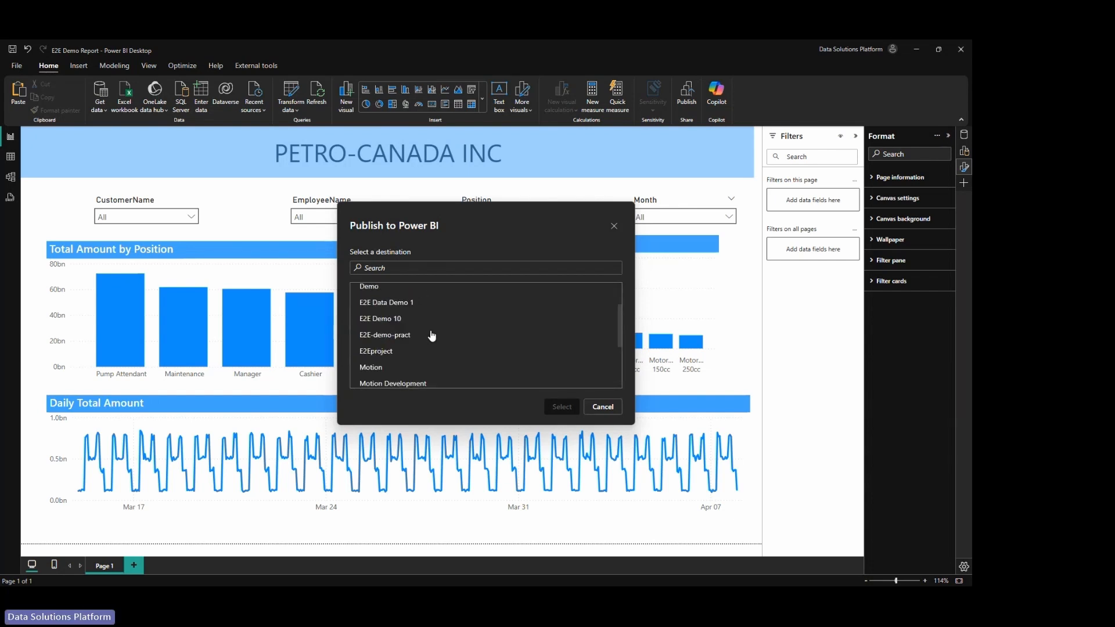
left_click(414, 321)
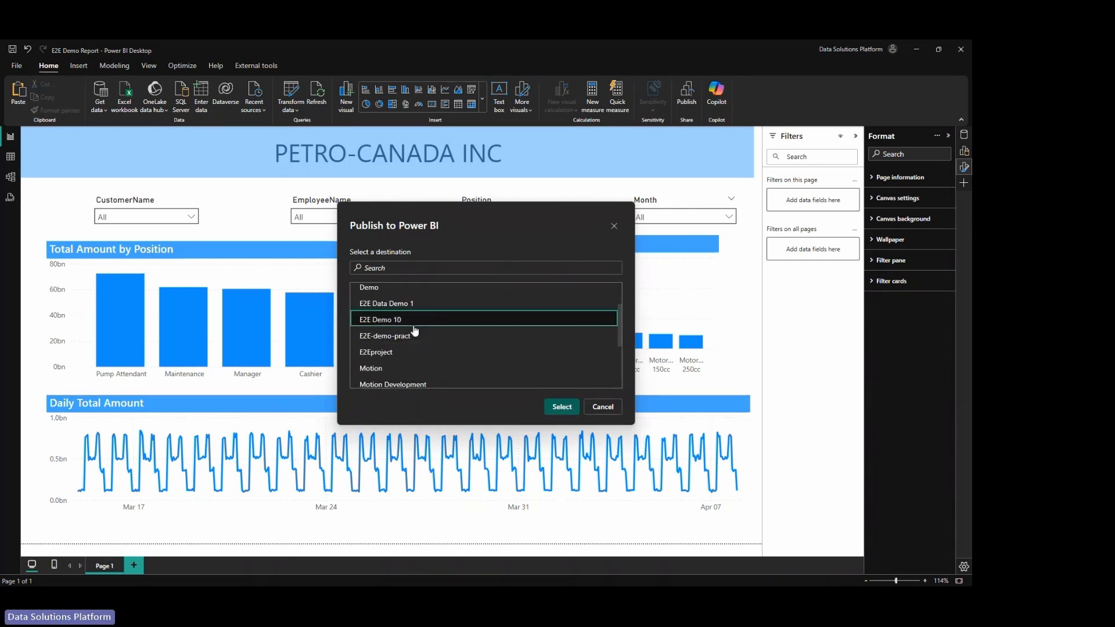
left_click(558, 408)
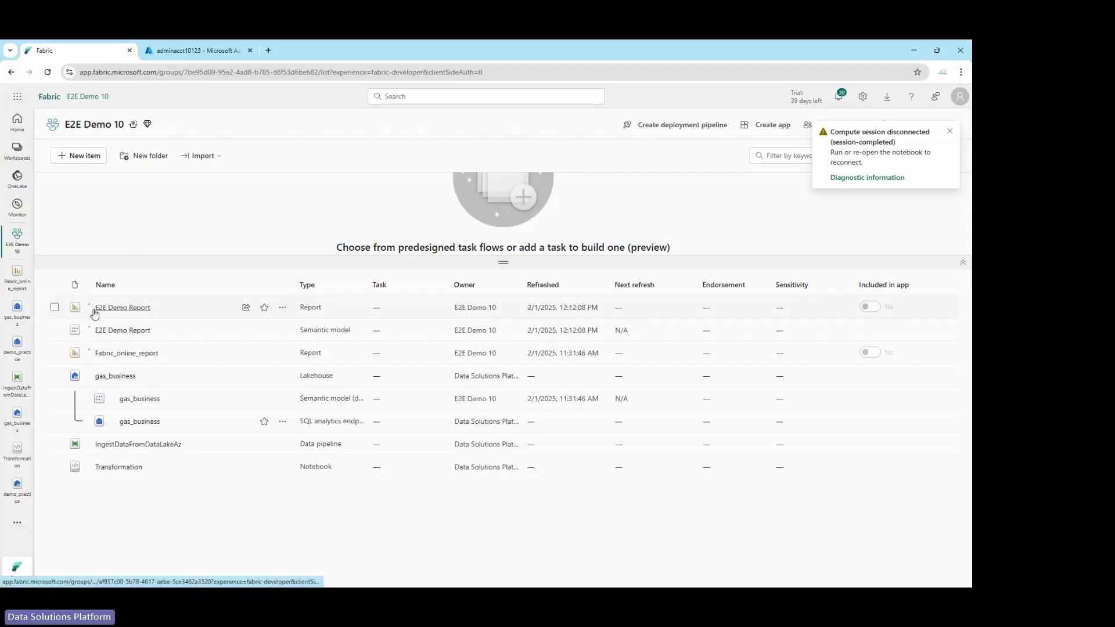
Open the published E2E Demo Report and test its CustomerName slicer with Customer 10 and Customer 1000, clearing the selection at the end.
left_click(123, 313)
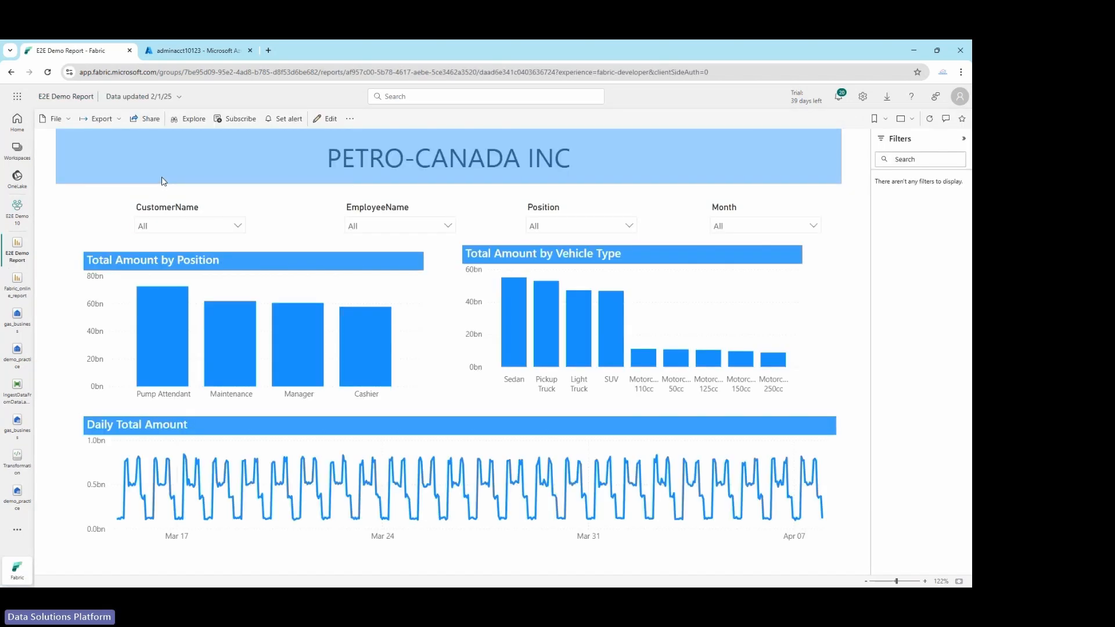
left_click(232, 227)
left_click(146, 261)
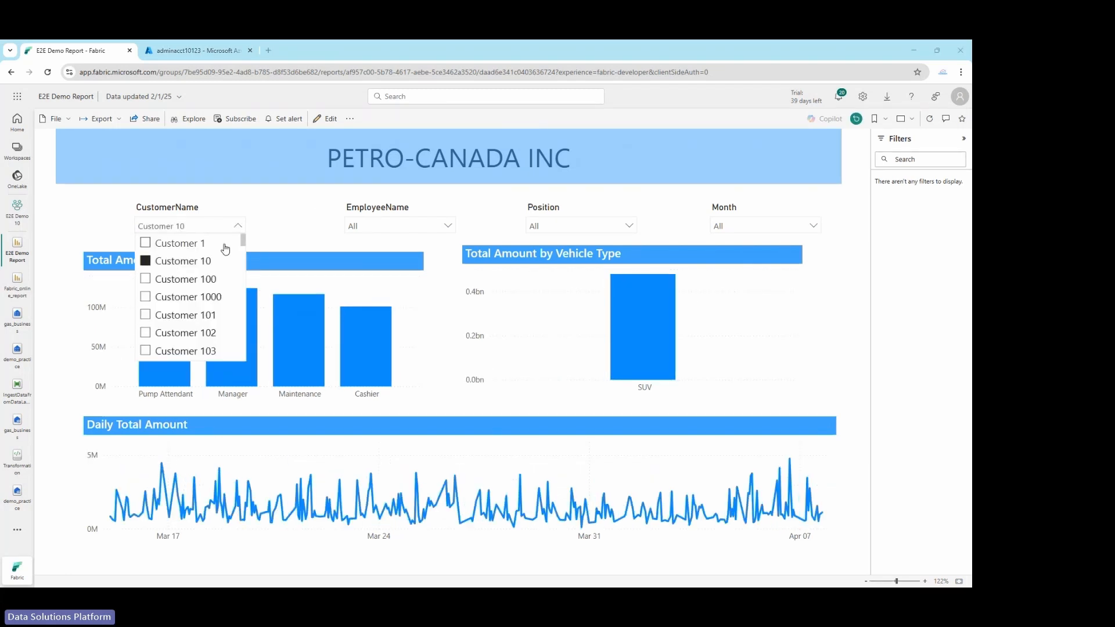
left_click(264, 242)
left_click(238, 226)
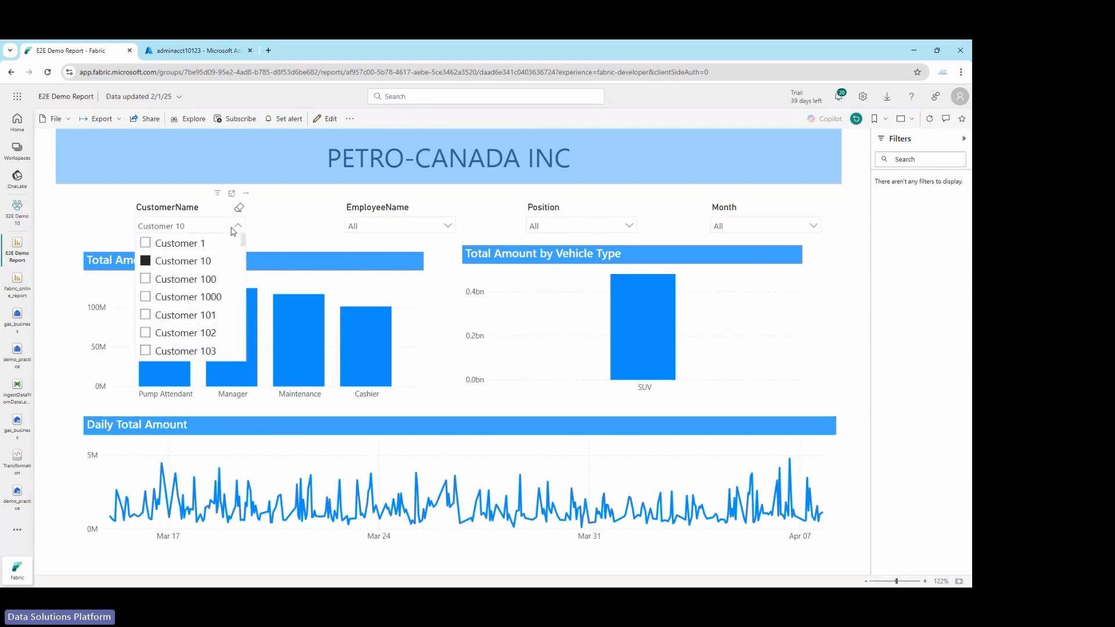
left_click(189, 298)
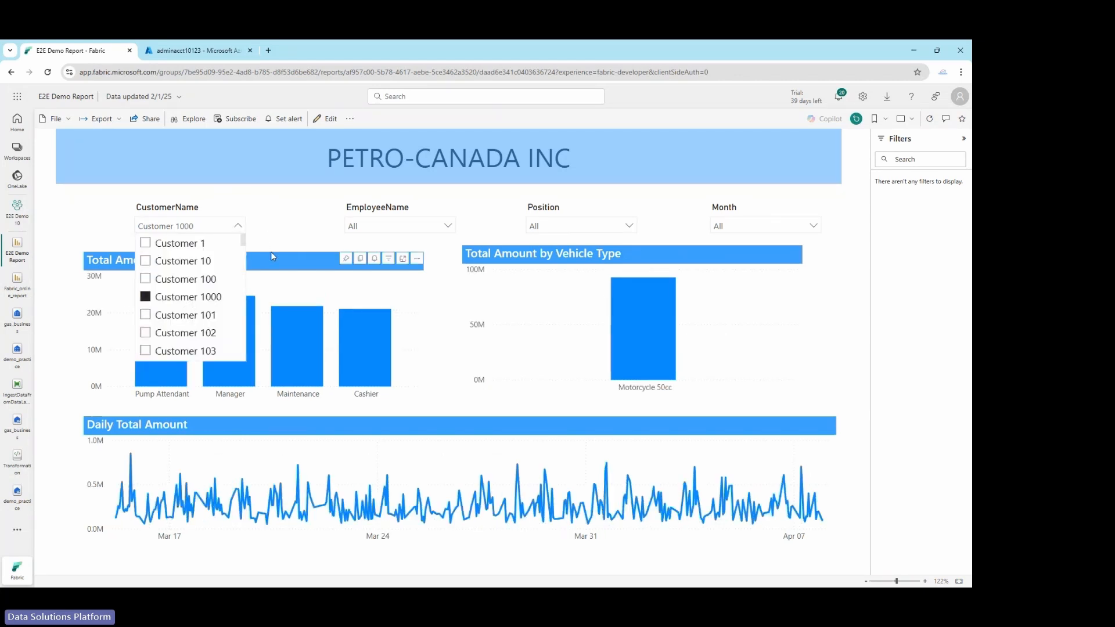
left_click(189, 298)
left_click(276, 244)
Test the report's EmployeeName slicer with Employee 10 and clear that selection again.
left_click(376, 230)
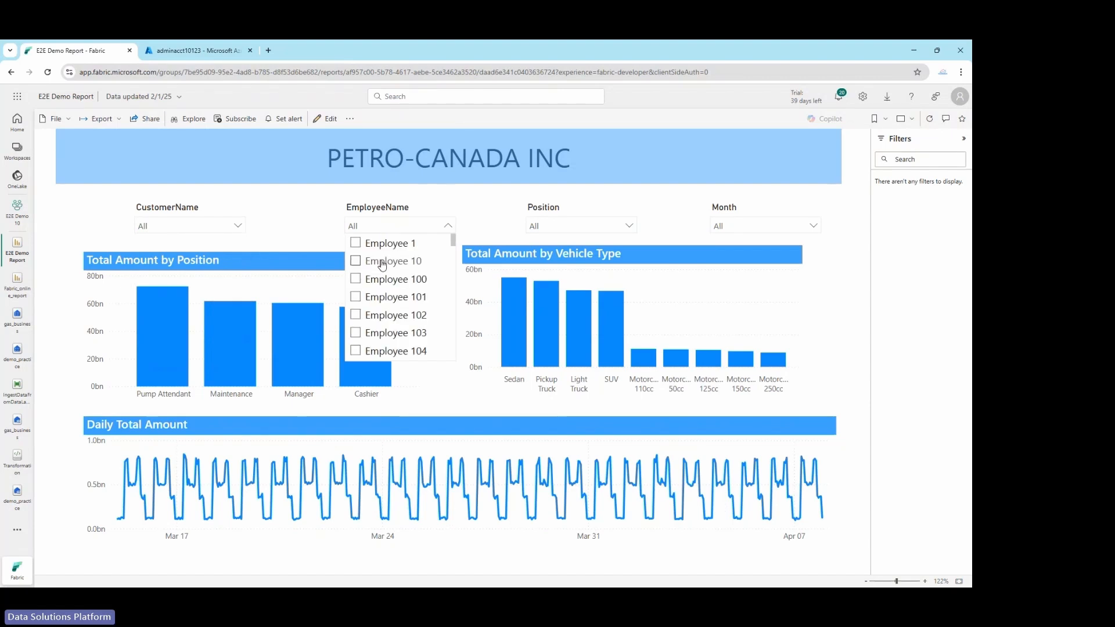
left_click(380, 259)
left_click(380, 259)
left_click(254, 226)
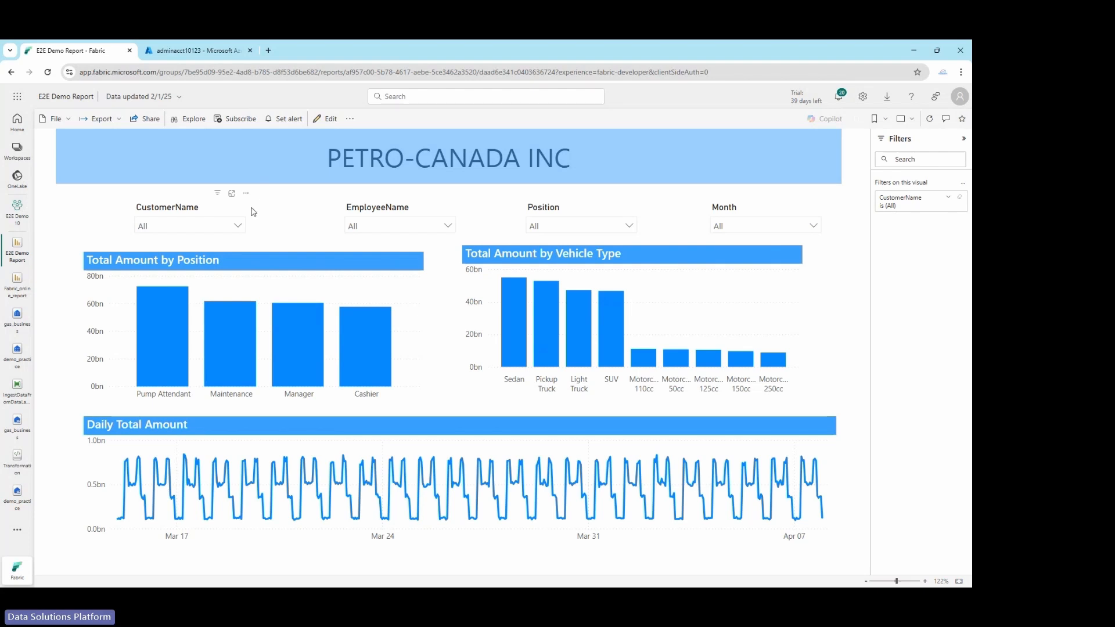
mouse_move(249, 213)
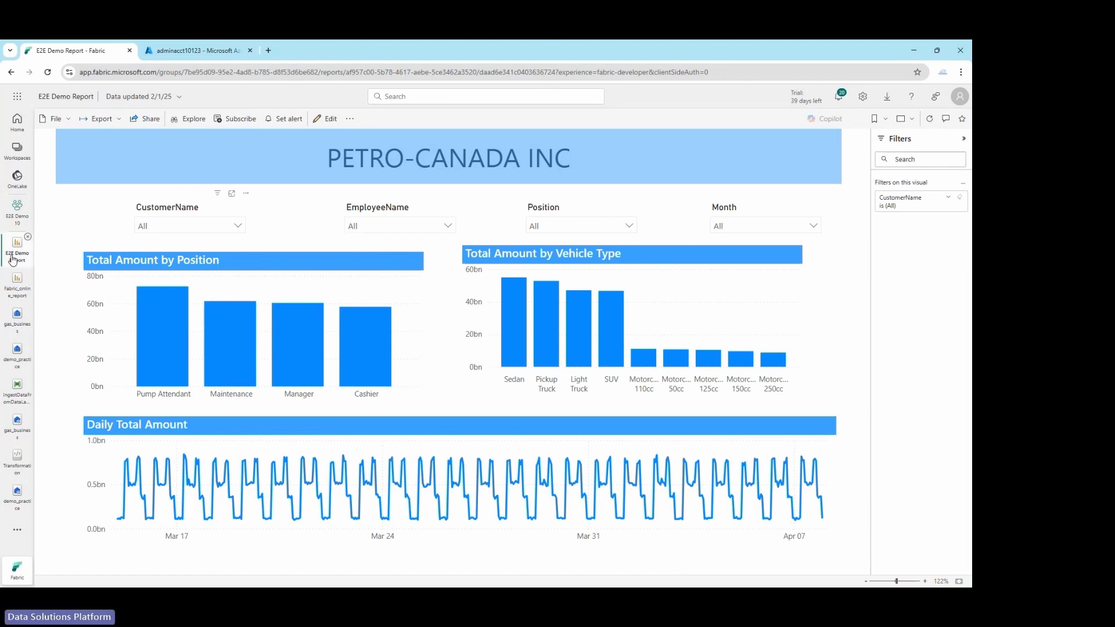
Return to the E2E Demo 10 workspace and view the item lineage of the E2E Demo Report.
left_click(4, 218)
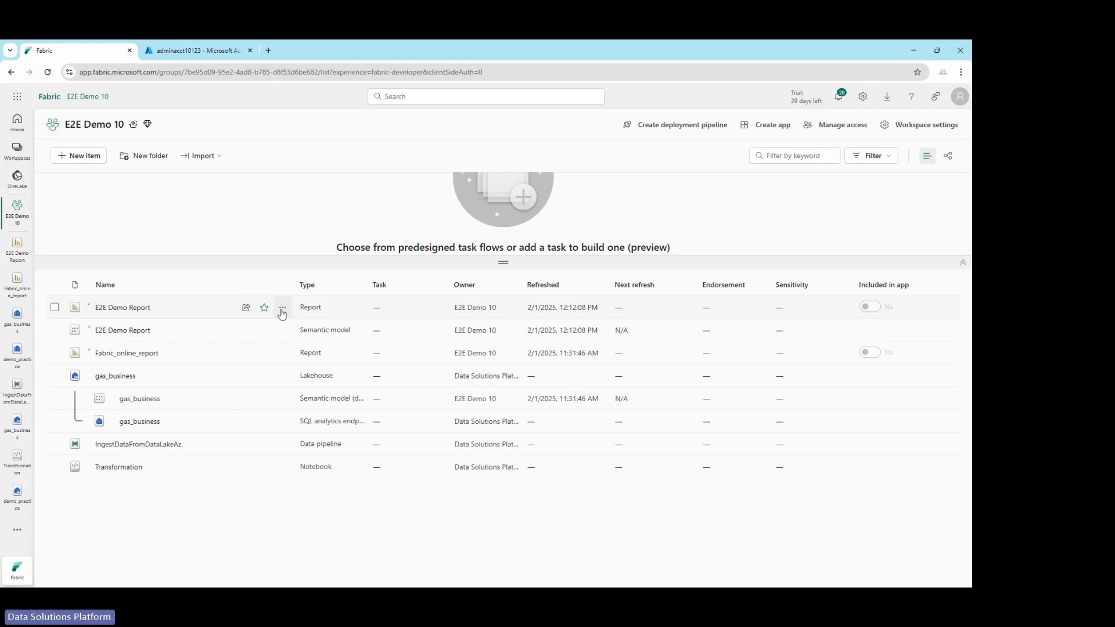
left_click(282, 307)
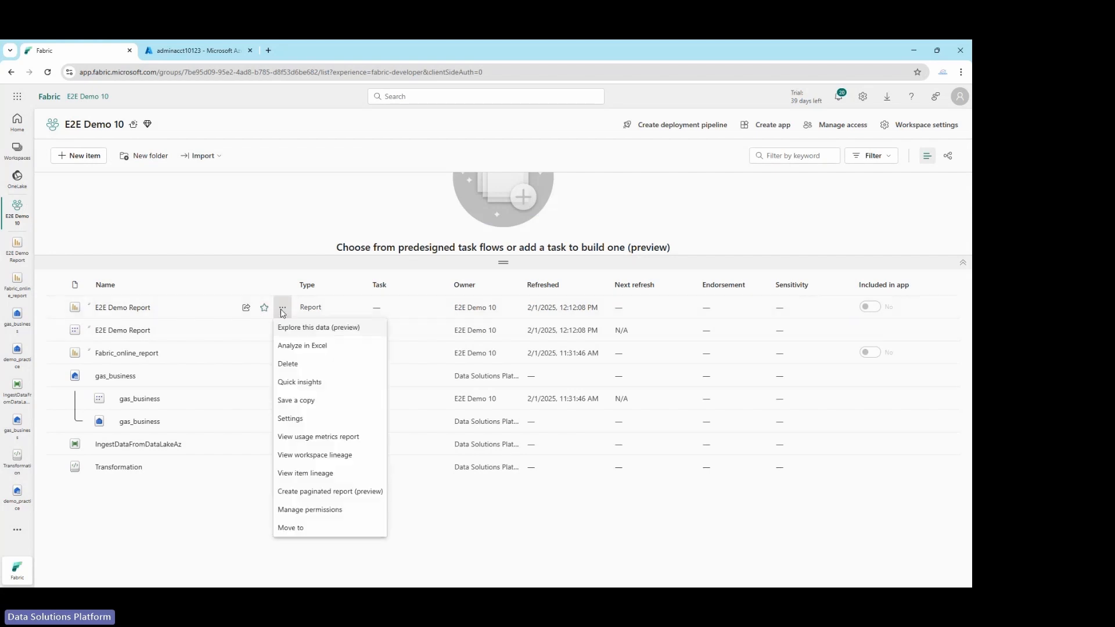
left_click(305, 473)
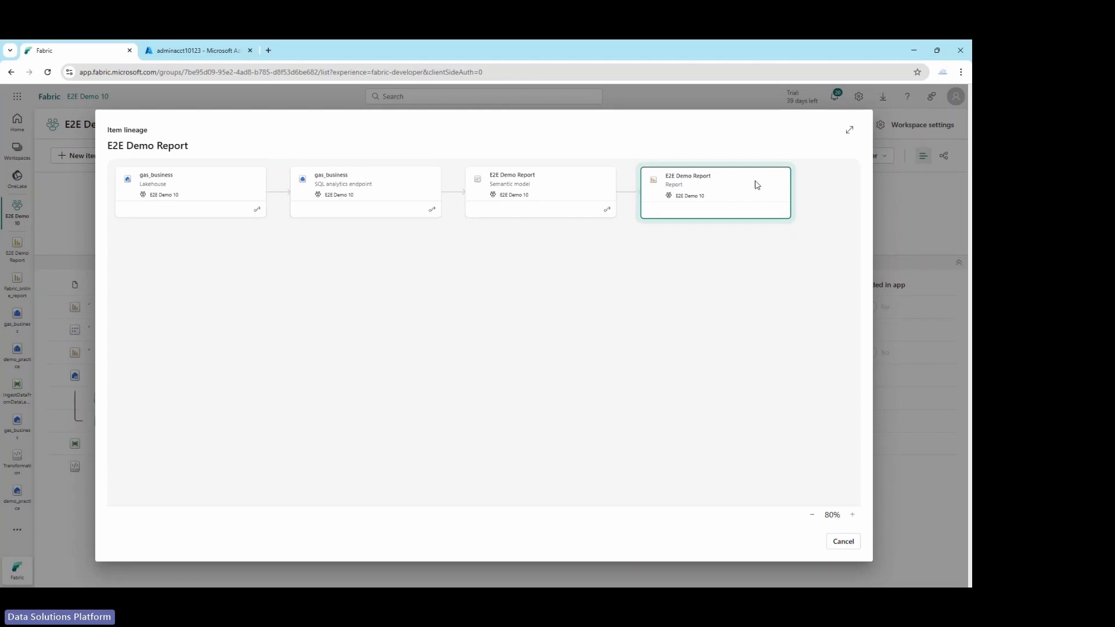
key("alt+Tab")
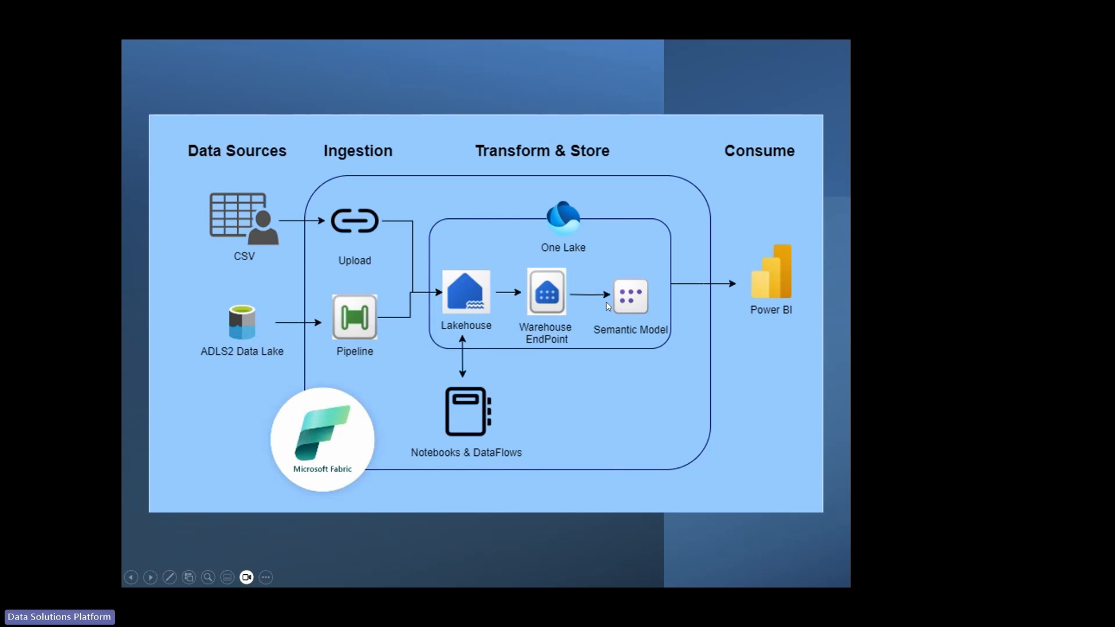
left_click(693, 330)
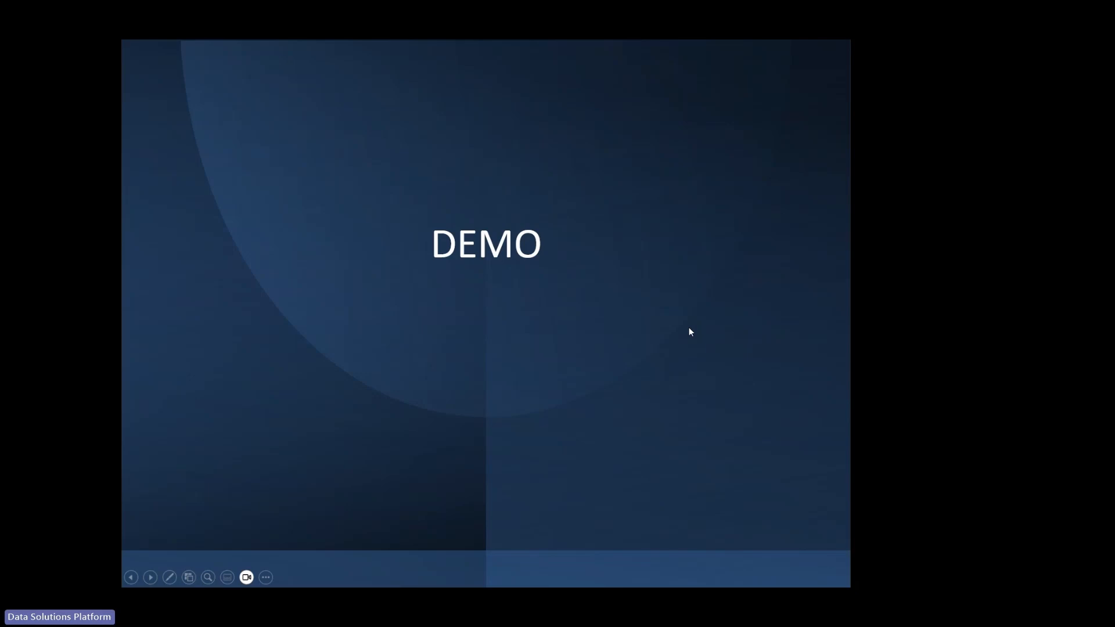
left_click(690, 332)
left_click(691, 332)
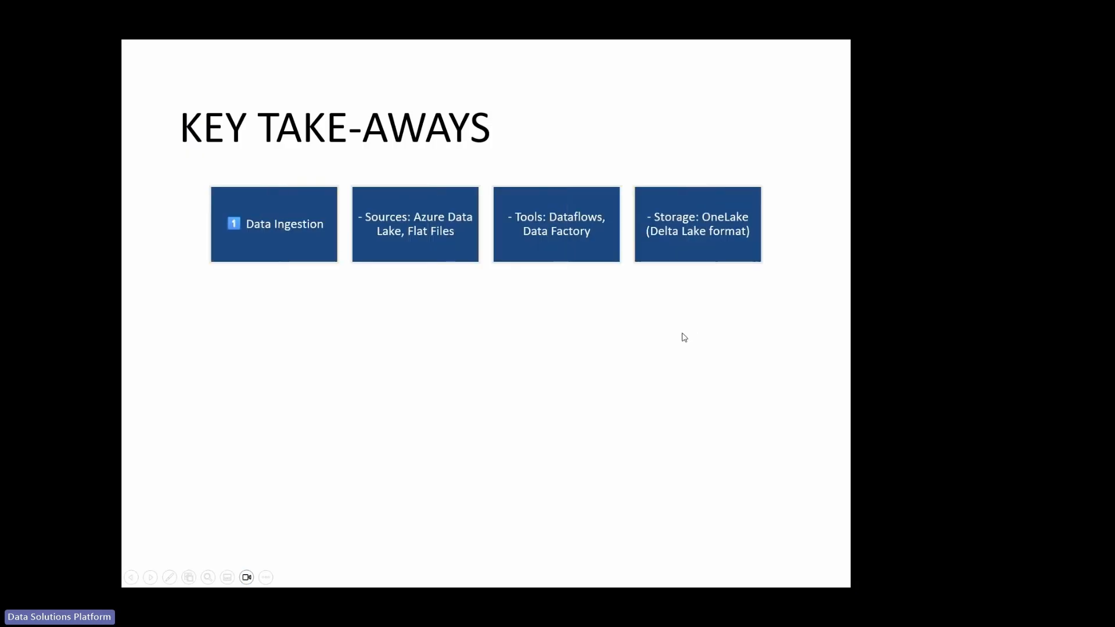